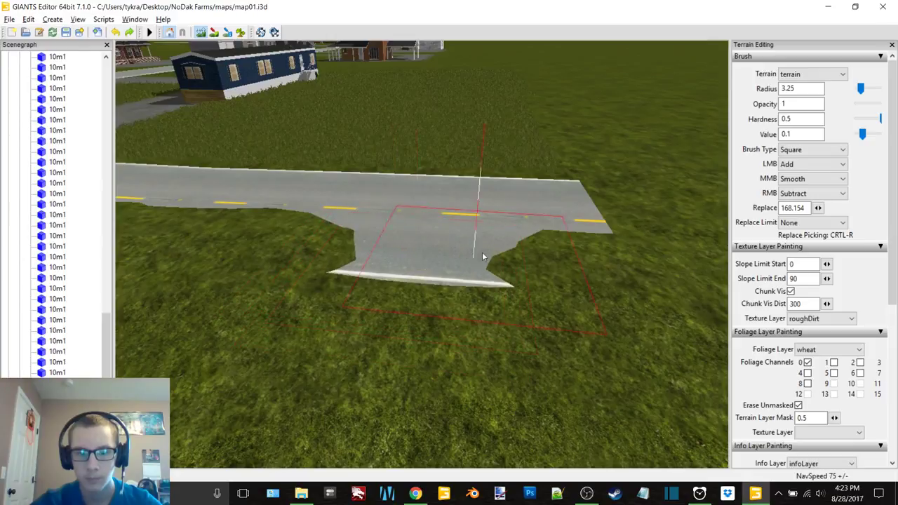
- Lower the terrain where grass covers the road's near edge and smooth the ground at the road's open end
right_drag(338, 254, 264, 246)
mouse_move(264, 246)
alt+middle_down()
mouse_move(375, 242)
mouse_move(444, 281)
alt+middle_up()
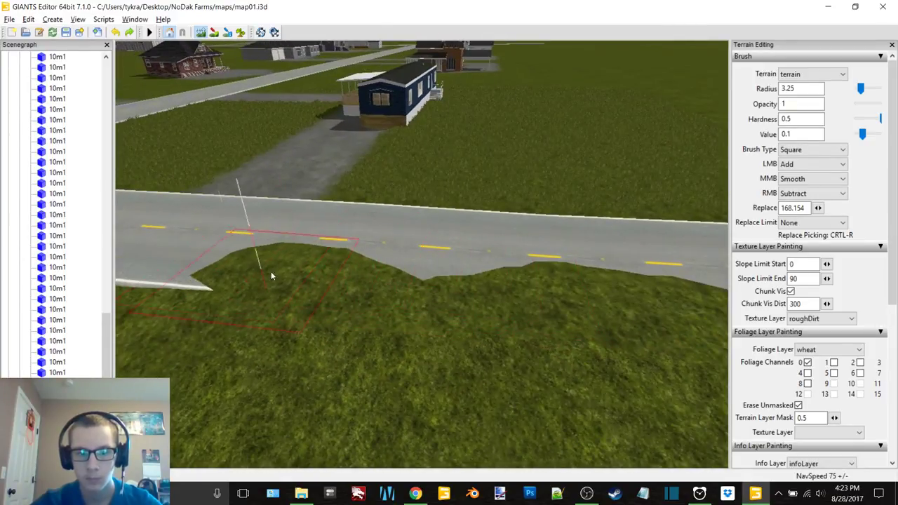
mouse_move(270, 276)
right_down()
mouse_move(535, 284)
mouse_move(630, 320)
mouse_move(614, 320)
mouse_move(577, 278)
right_up()
alt+middle_drag(577, 279, 484, 270)
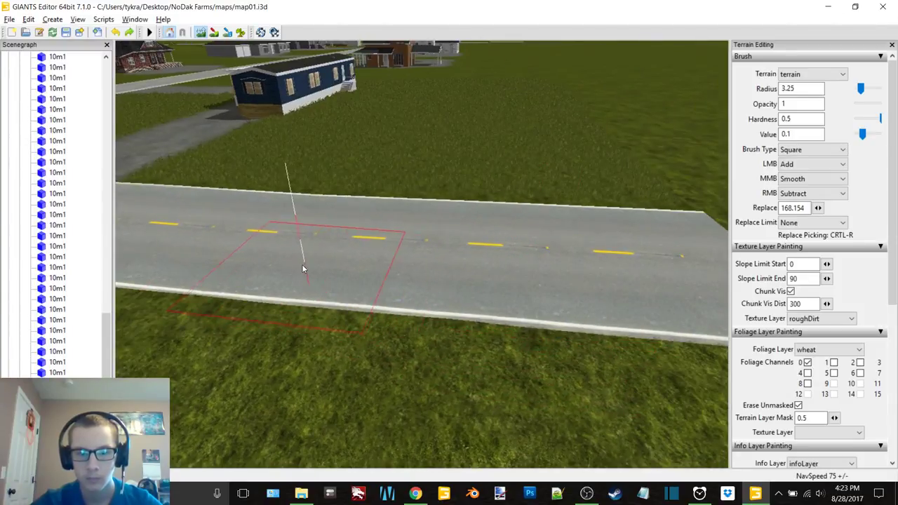
mouse_move(420, 256)
alt+middle_down()
mouse_move(396, 248)
mouse_move(419, 234)
alt+middle_up()
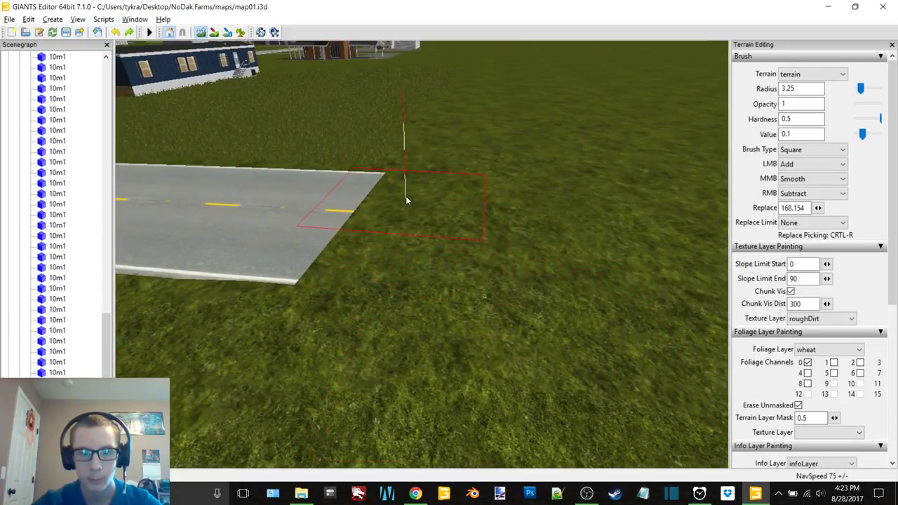
drag(405, 200, 392, 197)
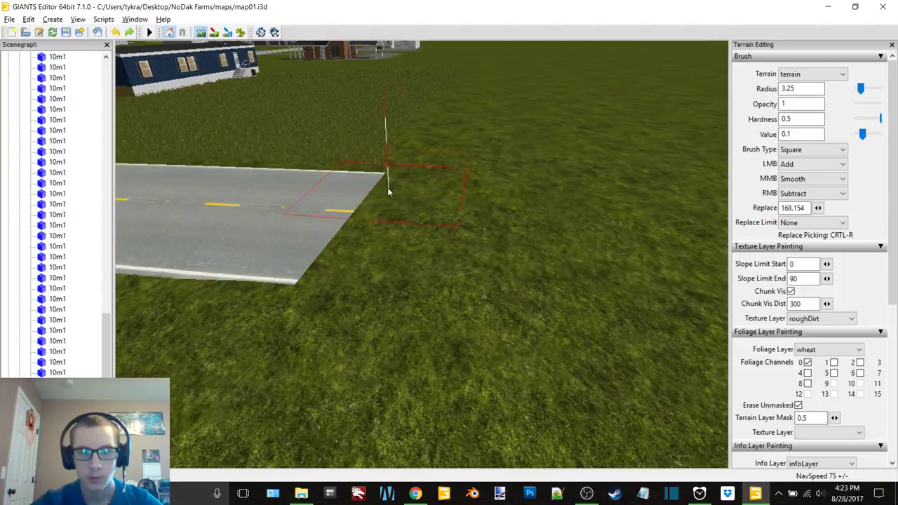
middle_drag(387, 188, 446, 174)
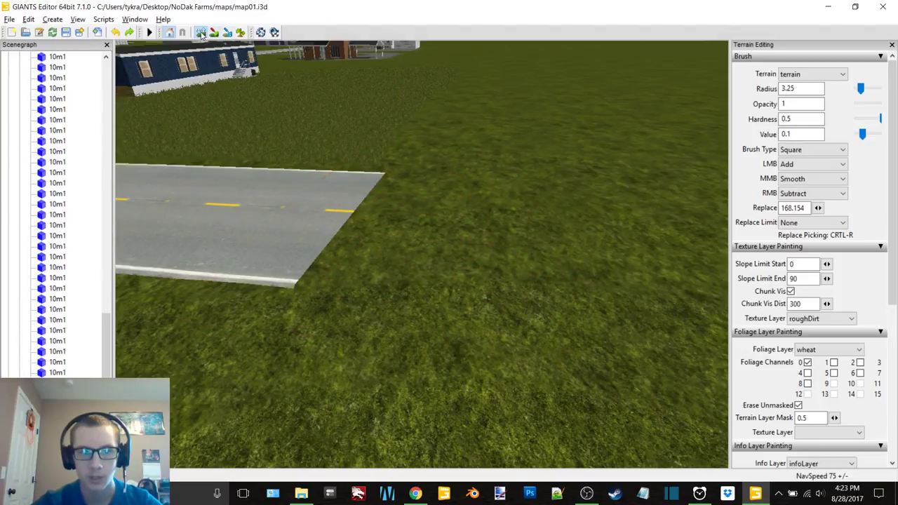
- Leave terrain sculpting and close the terrain editing settings
alt+middle_drag(531, 177, 532, 287)
scroll(532, 290, up, 10)
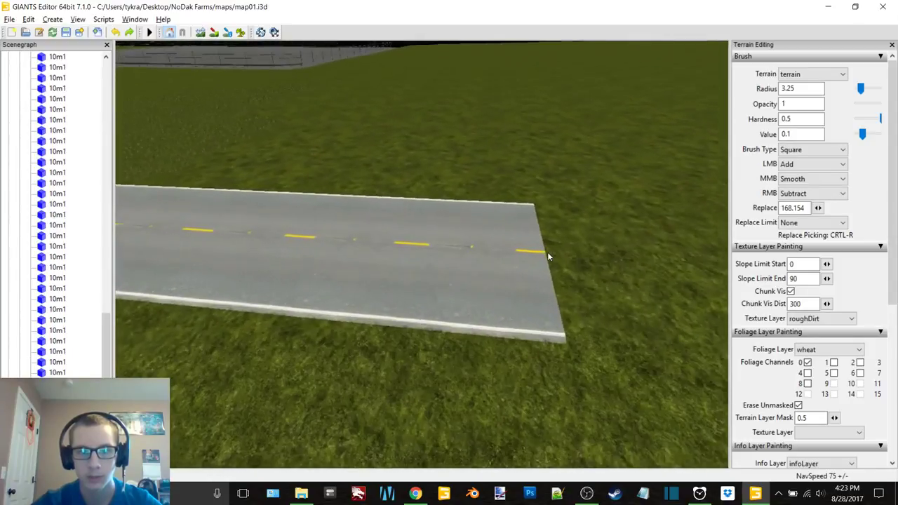
alt+drag(536, 266, 245, 259)
alt+middle_drag(246, 260, 363, 303)
alt+drag(363, 302, 504, 354)
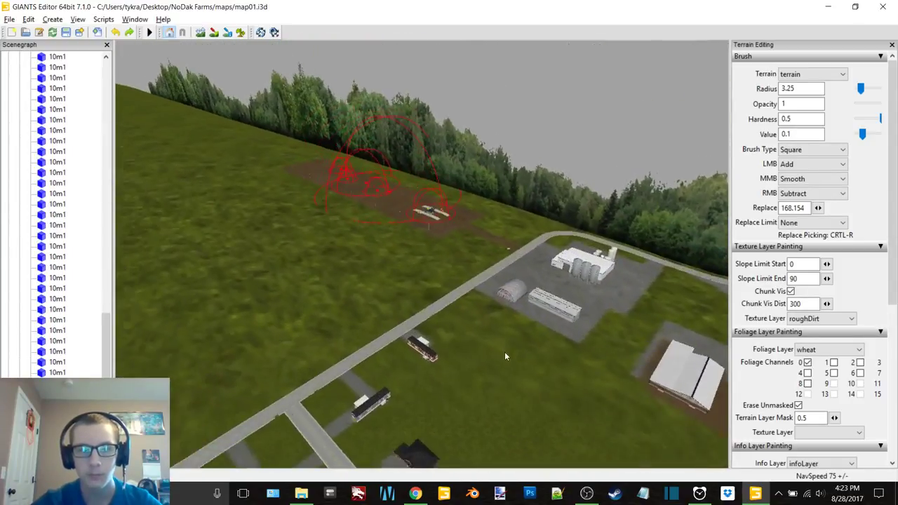
scroll(490, 171, up, 4)
alt+drag(491, 171, 398, 193)
alt+middle_drag(398, 193, 505, 226)
click(891, 45)
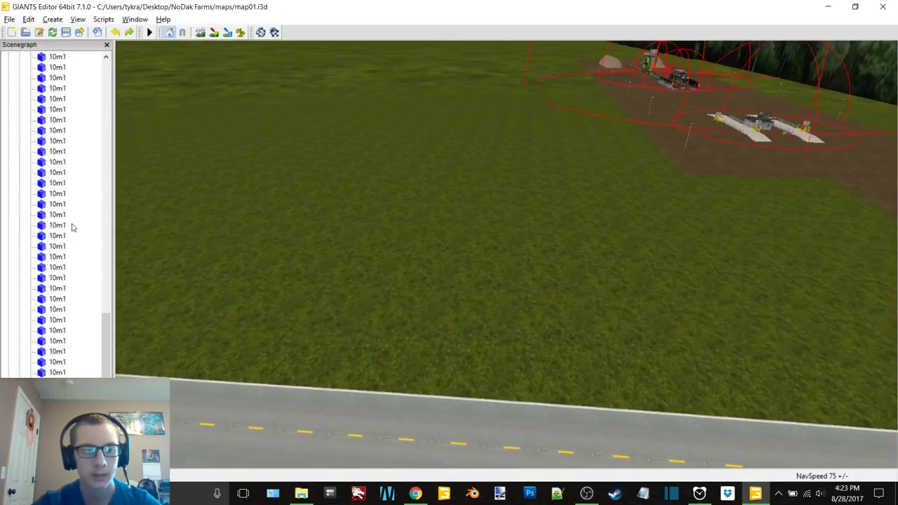
- Collapse the Roads group inside Town in the scenegraph
scroll(72, 228, up, 9)
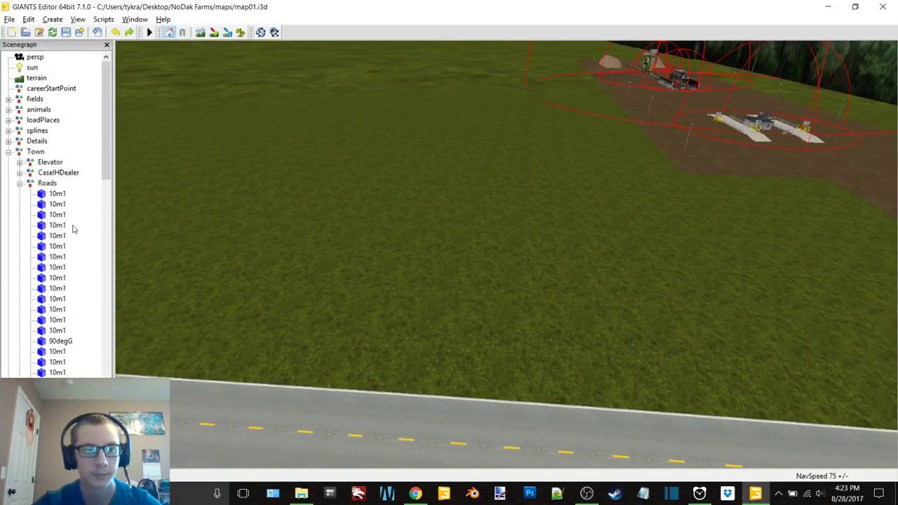
double_click(48, 183)
click(83, 141)
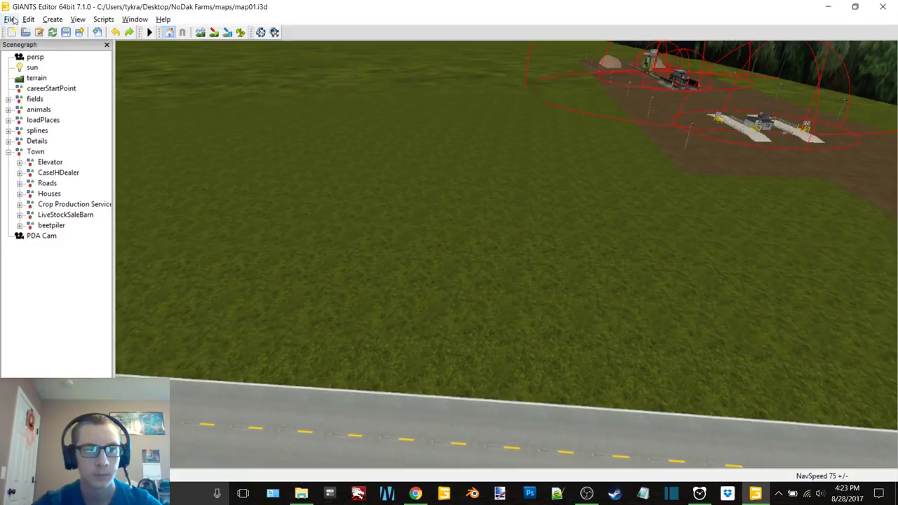
click(10, 19)
click(30, 143)
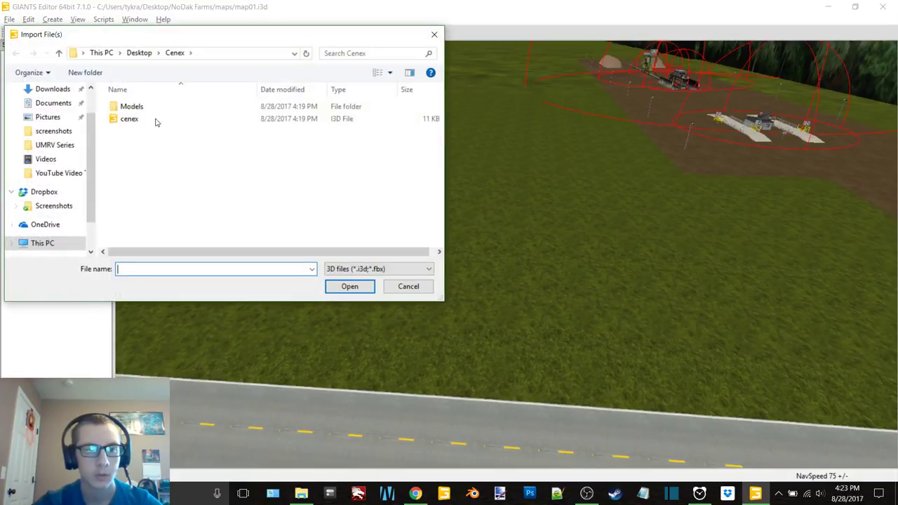
click(408, 287)
- Switch to File Explorer and move the Cenex folder from the desktop into NoDak Farms/maps/Models/Town
click(828, 6)
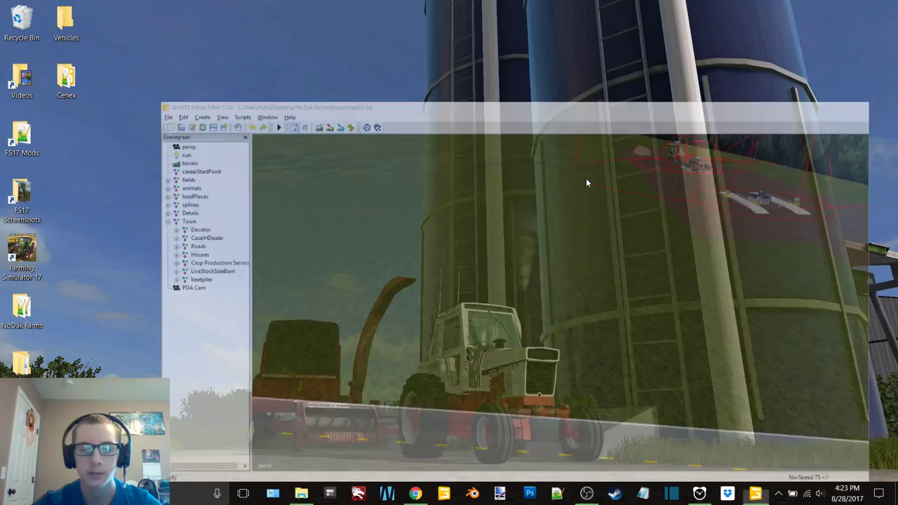
click(301, 493)
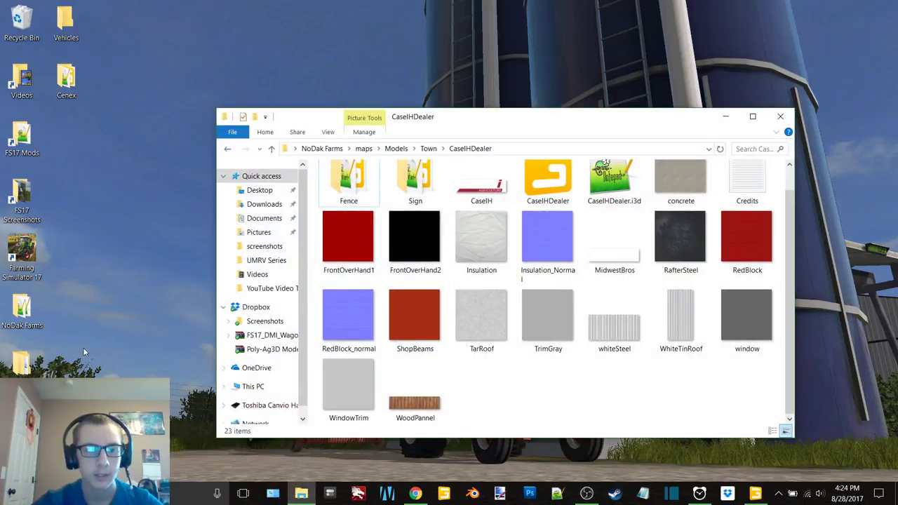
drag(2, 294, 4, 296)
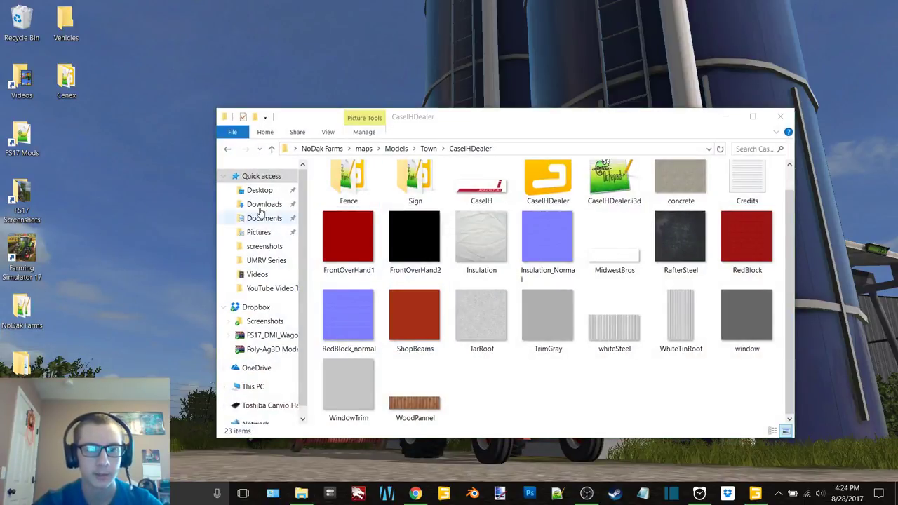
scroll(372, 275, up, 1)
drag(73, 74, 130, 129)
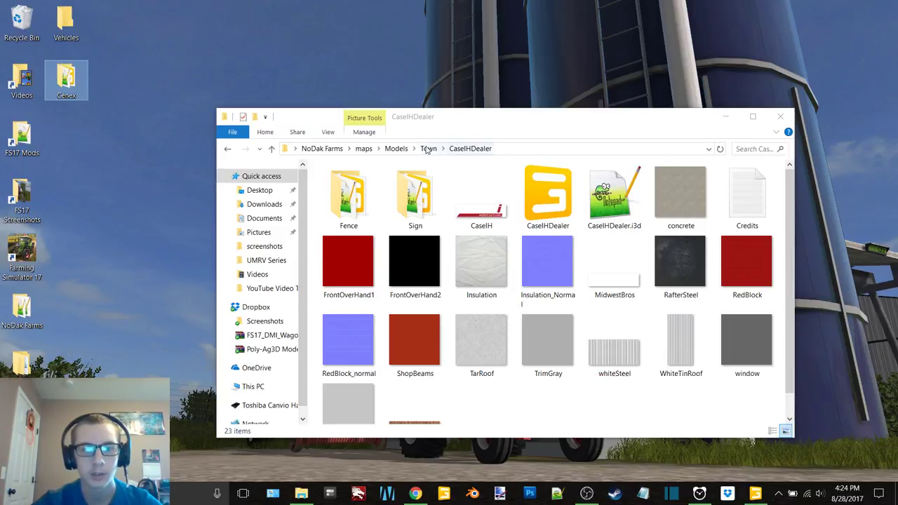
drag(426, 150, 511, 325)
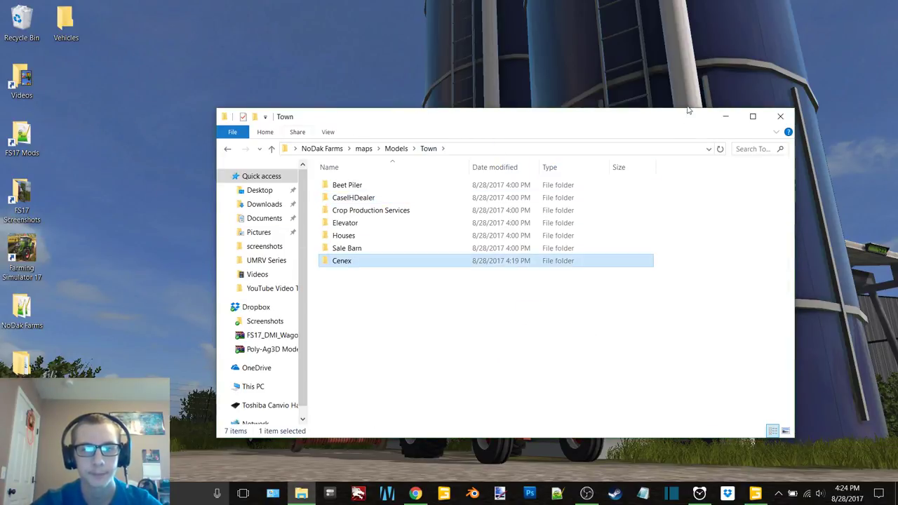
- Switch back to GIANTS Editor and import the cenex i3d file from maps/Models/Town/Cenex
click(734, 117)
click(755, 493)
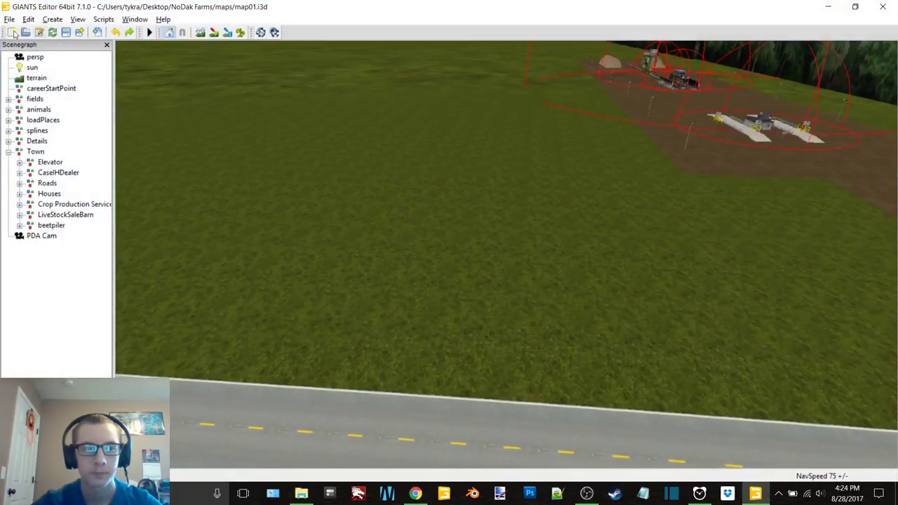
click(5, 20)
click(33, 144)
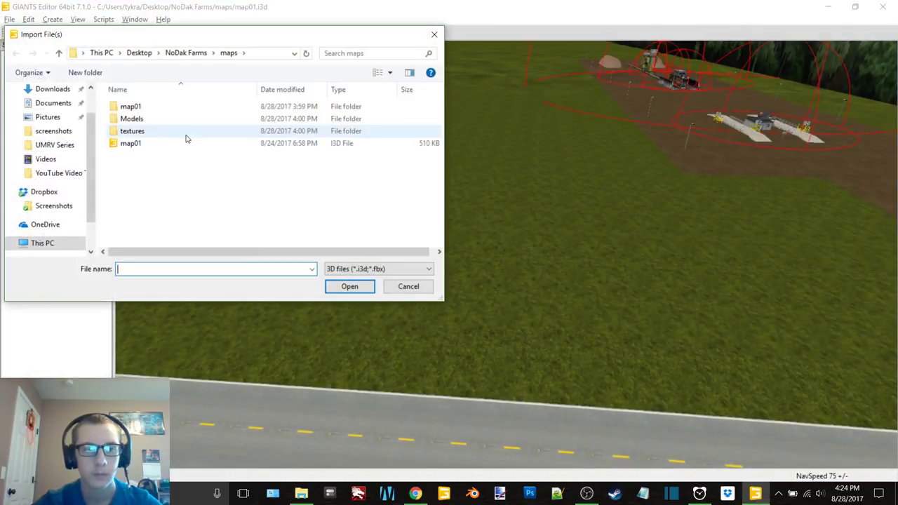
double_click(133, 118)
double_click(135, 130)
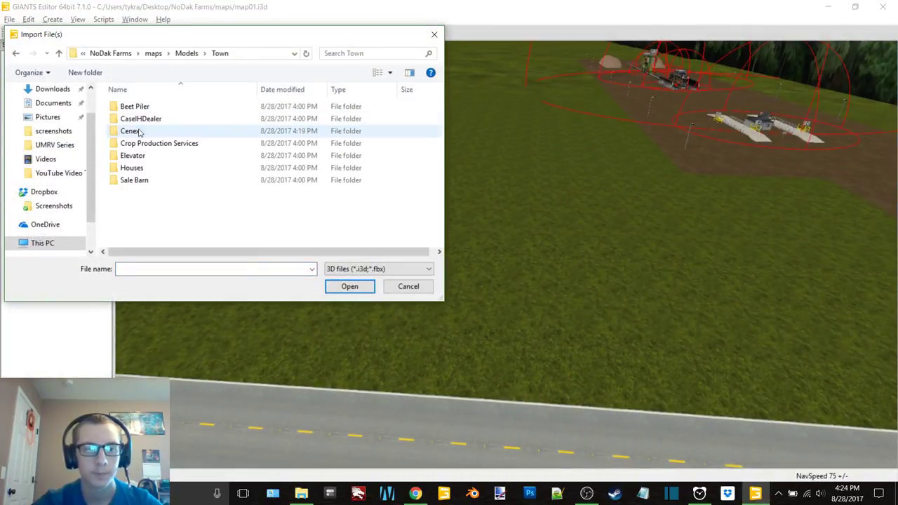
double_click(131, 131)
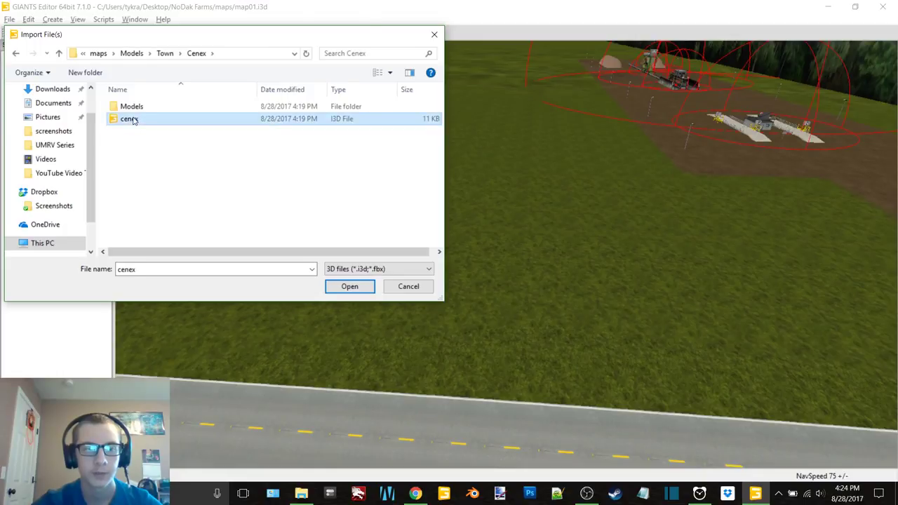
double_click(127, 119)
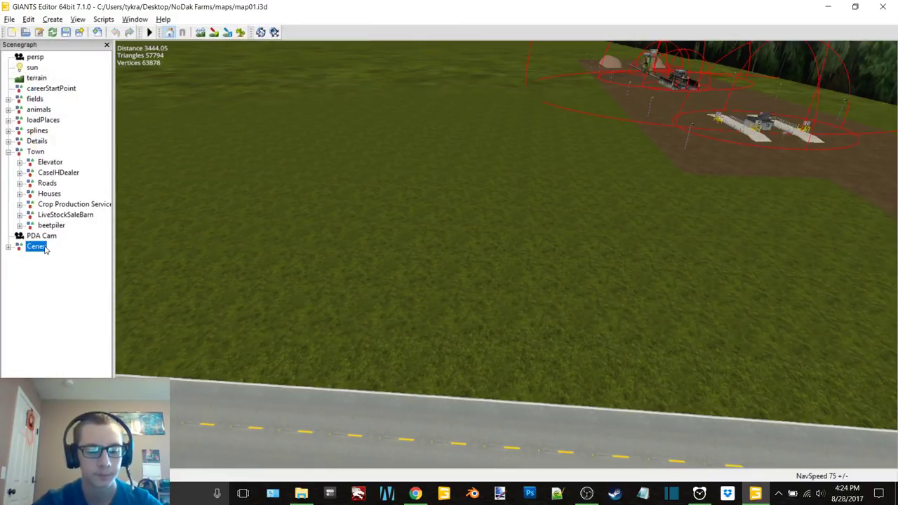
- Move the imported Cenex group into the Town group and place it on the grass beside the road
key(ctrl+x)
click(40, 153)
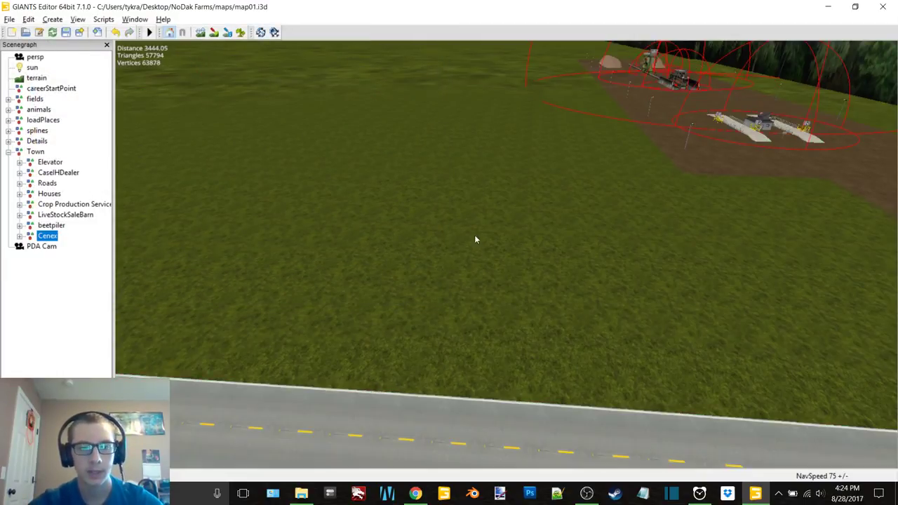
key(f)
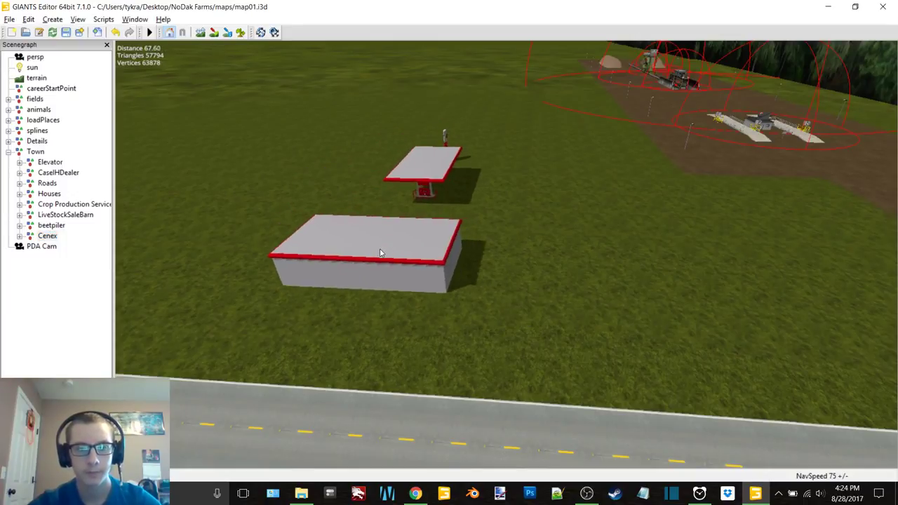
click(379, 251)
alt+drag(481, 261, 357, 238)
scroll(504, 261, up, 3)
right_drag(356, 237, 348, 280)
drag(349, 284, 322, 124)
- Open the attributes of the Cenex group and set its Rotate Y to 90
click(135, 19)
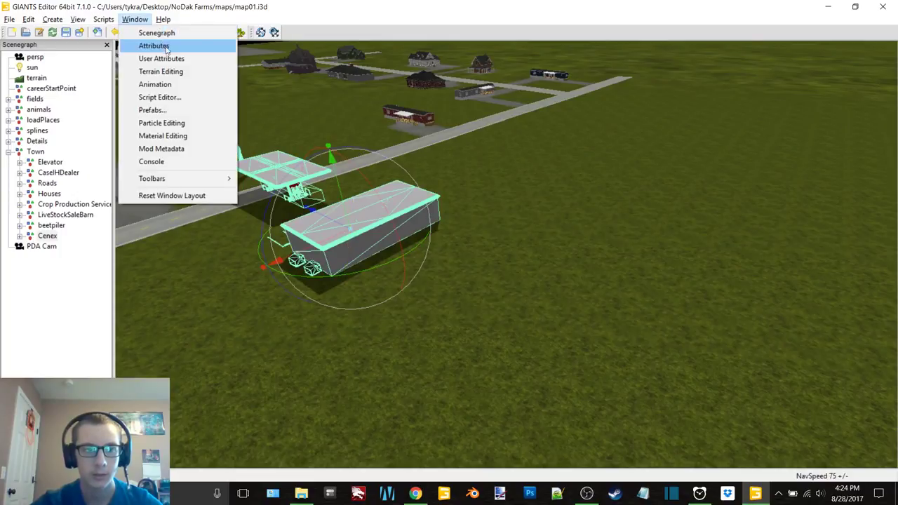
click(144, 44)
text(90)
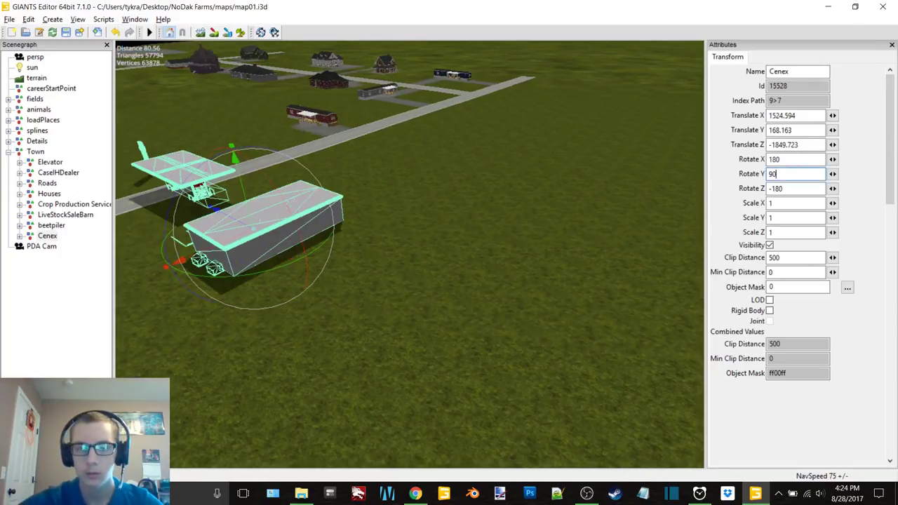
- Move the Cenex station along its axis away from the road, to a Translate X of about 1494.4
alt+middle_drag(545, 193, 414, 245)
alt+drag(414, 246, 520, 247)
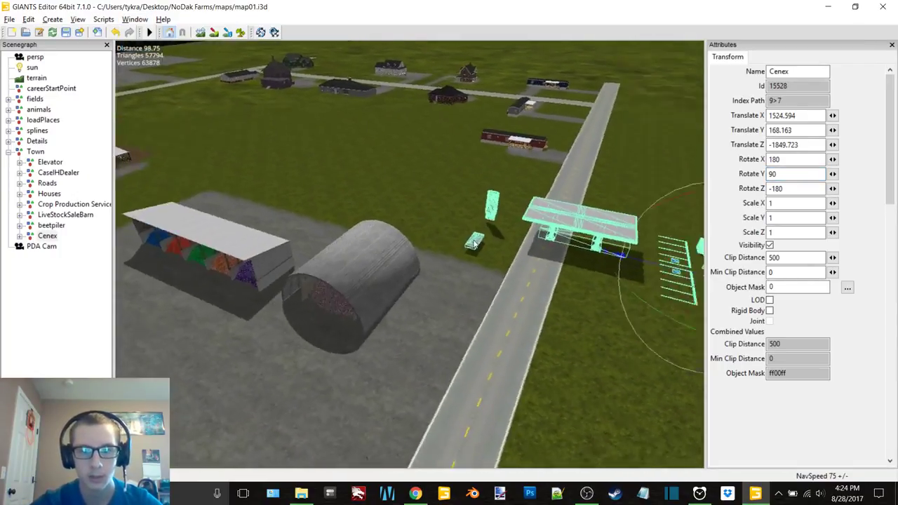
right_drag(519, 247, 448, 226)
drag(435, 217, 569, 216)
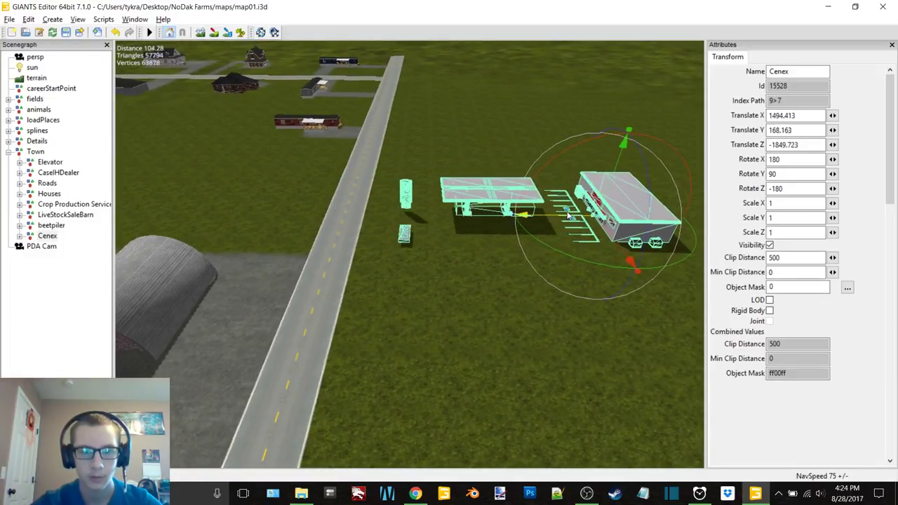
- Raise the Cenex station slightly above the ground, to a Translate Y of about 168.217
scroll(524, 237, up, 6)
alt+middle_drag(524, 237, 478, 233)
scroll(489, 235, up, 3)
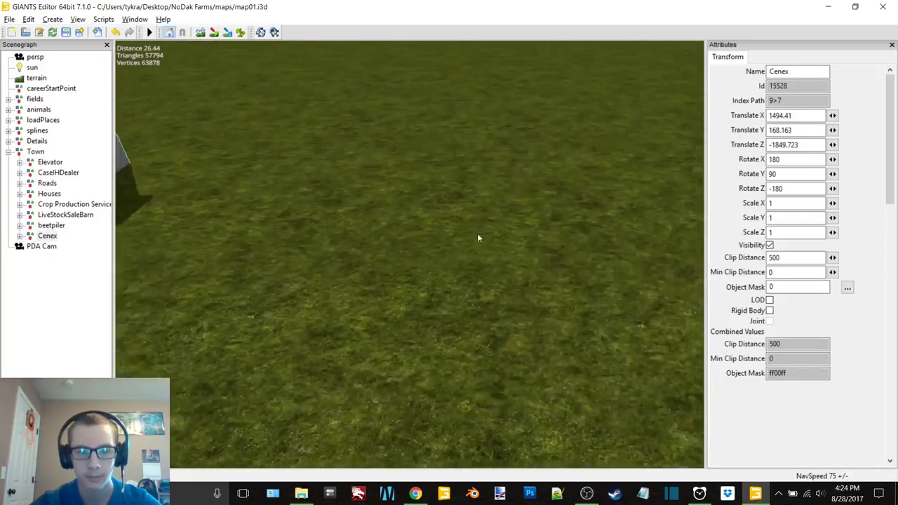
alt+drag(478, 234, 474, 219)
alt+middle_drag(475, 219, 469, 221)
alt+drag(470, 221, 381, 215)
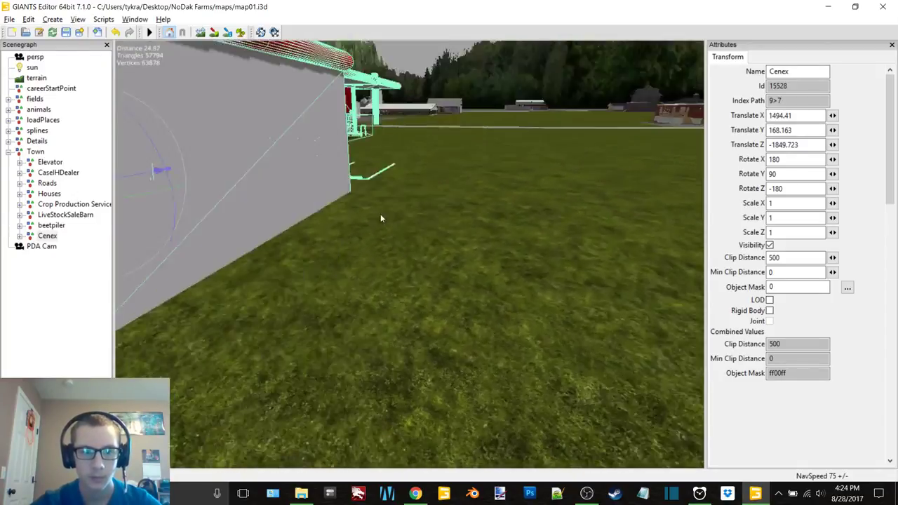
right_drag(381, 218, 327, 164)
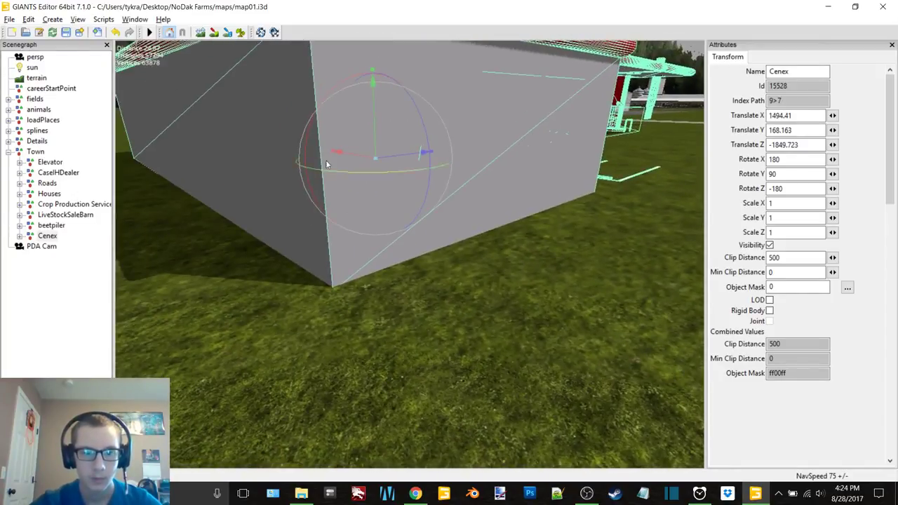
drag(375, 124, 378, 123)
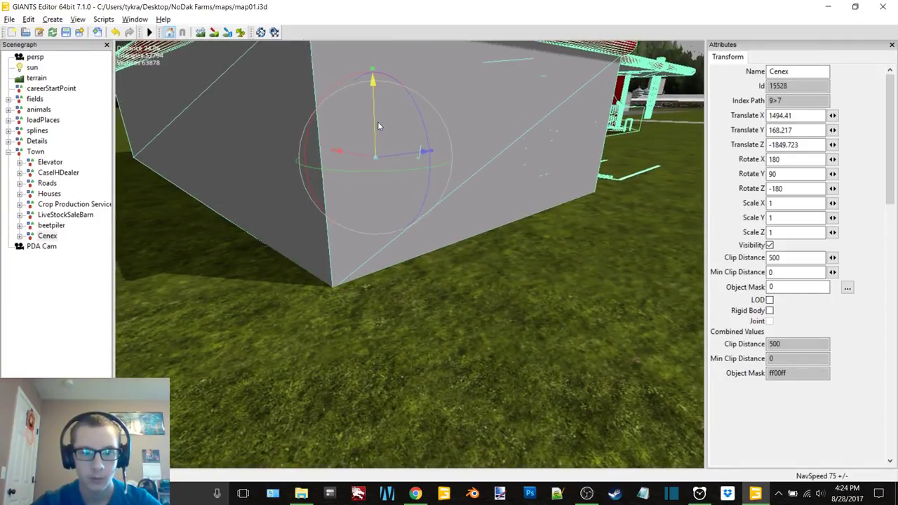
- Deselect the Cenex group and bring up the terrain sculpting settings in place of the attributes
click(79, 296)
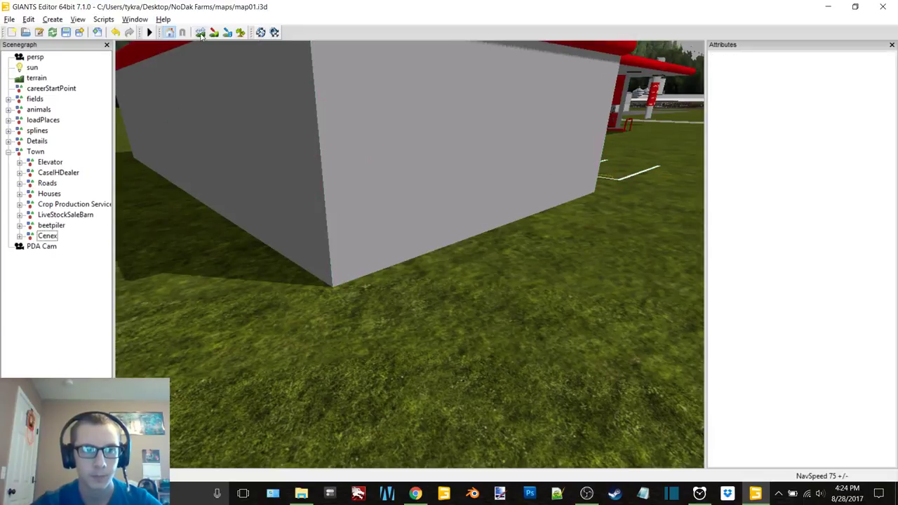
click(134, 19)
click(176, 70)
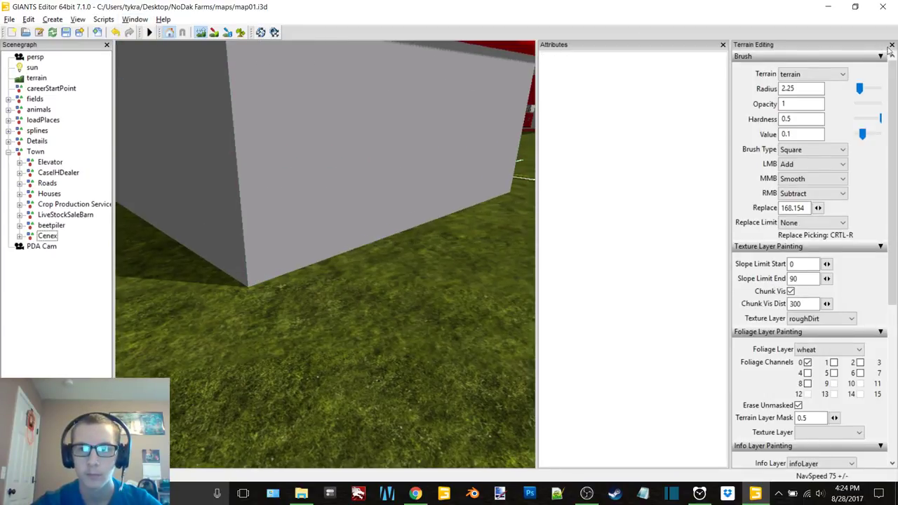
click(722, 45)
- Shrink the terrain brush radius to 0.5, sample the ground height 168.179 beside the store, and switch the Subtract brush action to Replace
alt+middle_drag(599, 108, 551, 175)
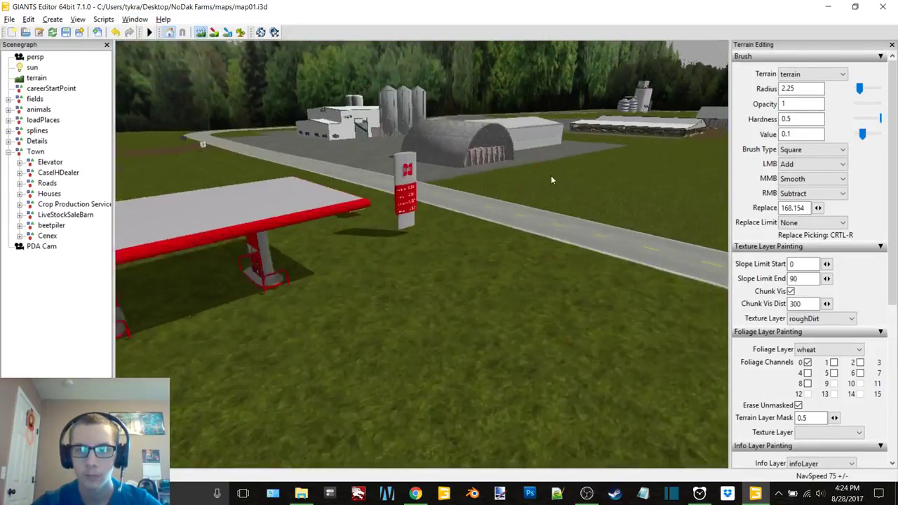
scroll(568, 176, up, 4)
alt+drag(585, 177, 464, 185)
alt+middle_drag(474, 184, 440, 184)
scroll(440, 184, down, 2)
right_drag(441, 186, 391, 296)
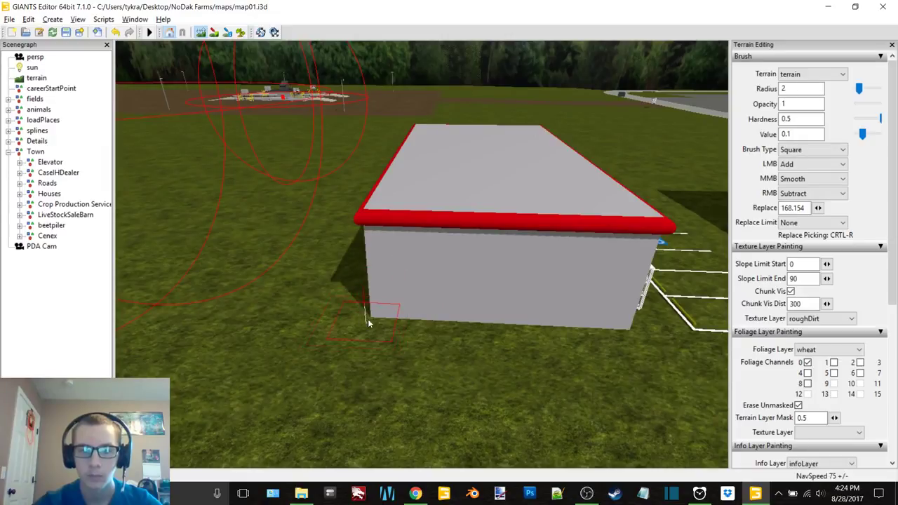
scroll(376, 319, down, 3)
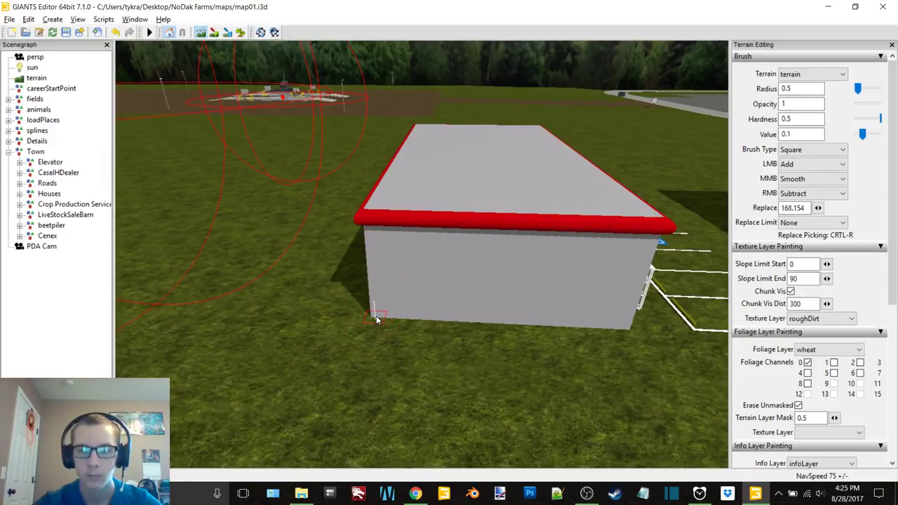
click(830, 196)
click(825, 232)
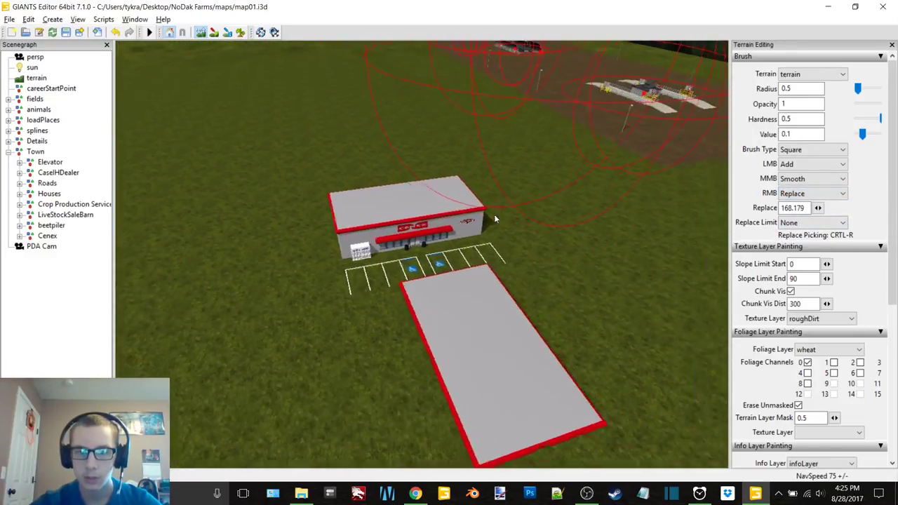
- Enlarge the brush radius to 16.75 and level the terrain around the store and pump canopy to the 168.179 replace height
mouse_move(494, 219)
alt+mouse_down()
mouse_move(425, 242)
mouse_move(424, 231)
alt+mouse_up()
scroll(424, 230, up, 5)
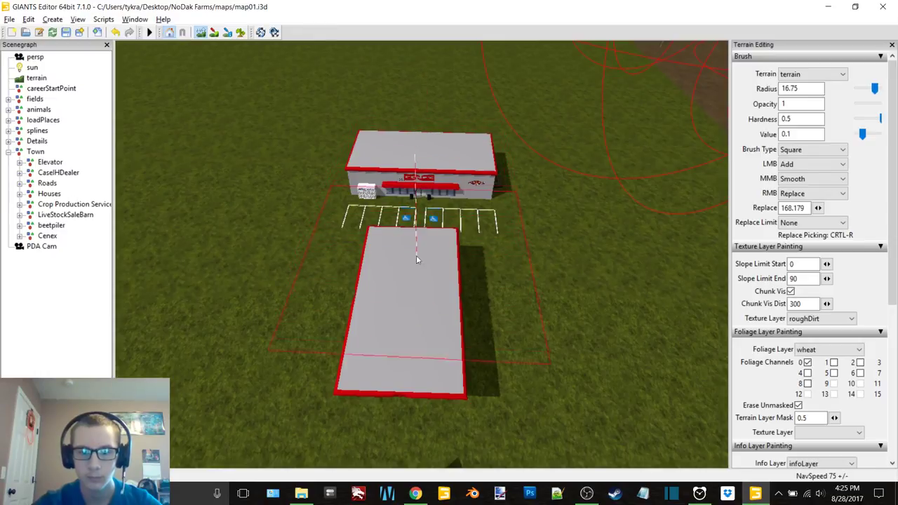
alt+scroll(405, 297, down, 1)
alt+middle_drag(404, 297, 375, 261)
alt+scroll(416, 250, up, 5)
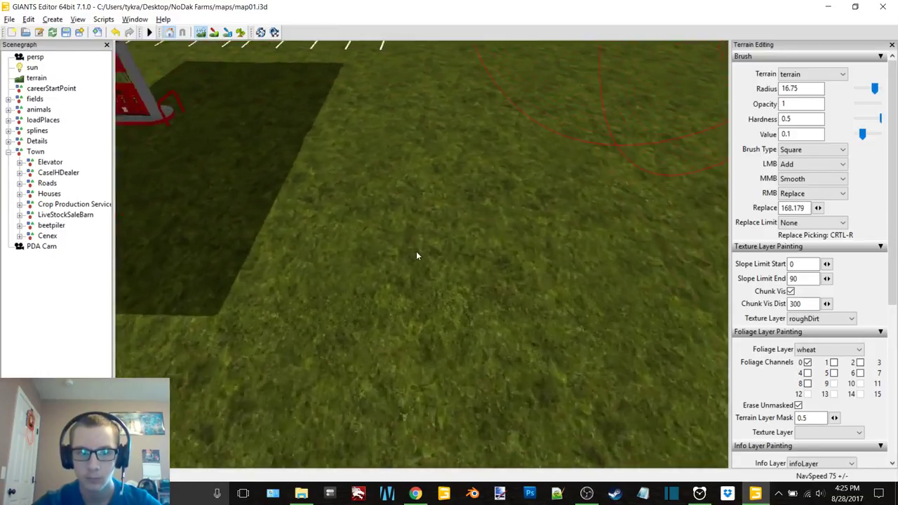
alt+drag(418, 249, 275, 172)
alt+scroll(341, 216, up, 5)
alt+middle_drag(356, 206, 363, 200)
mouse_move(363, 202)
right_down()
mouse_move(391, 181)
mouse_move(473, 189)
mouse_move(457, 206)
mouse_move(467, 207)
right_up()
scroll(467, 208, up, 3)
alt+middle_drag(440, 208, 465, 208)
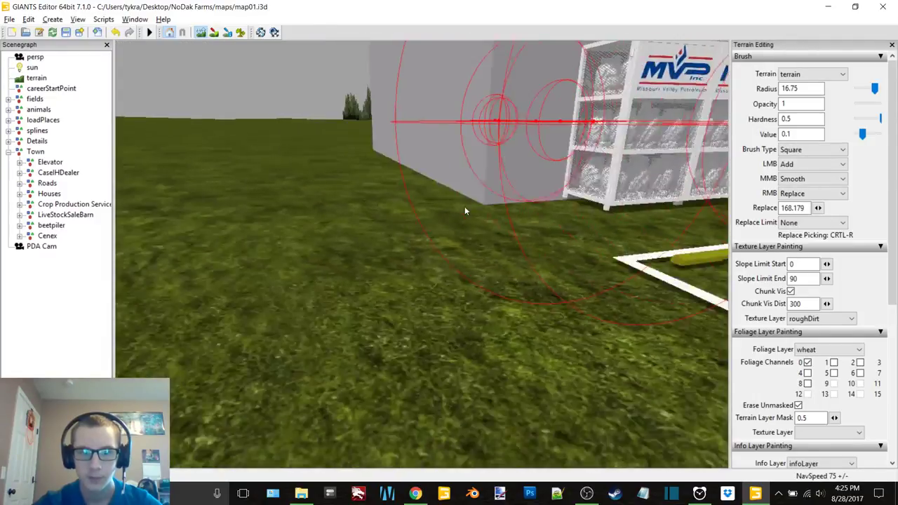
scroll(465, 208, up, 2)
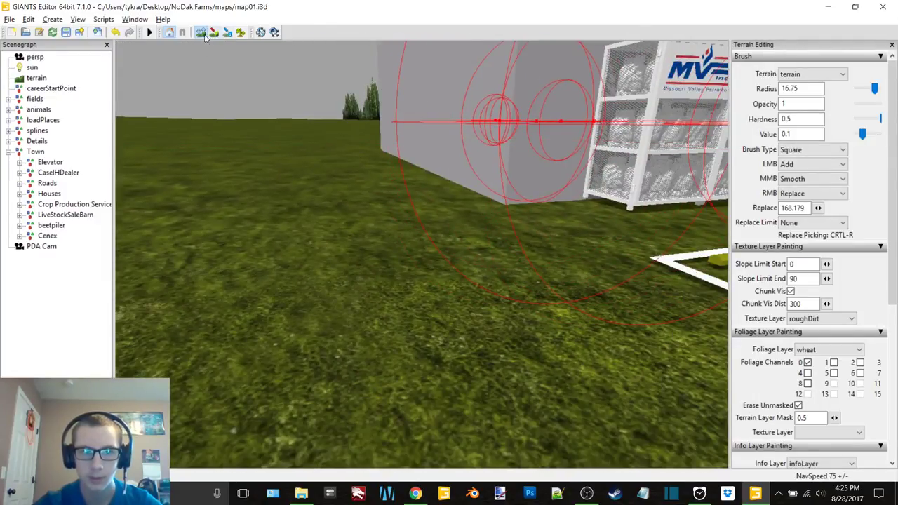
- Stop terrain sculpting and lower the BP_station store building slightly so its base meets the ground
click(647, 176)
alt+middle_drag(534, 185, 493, 196)
right_drag(492, 193, 280, 167)
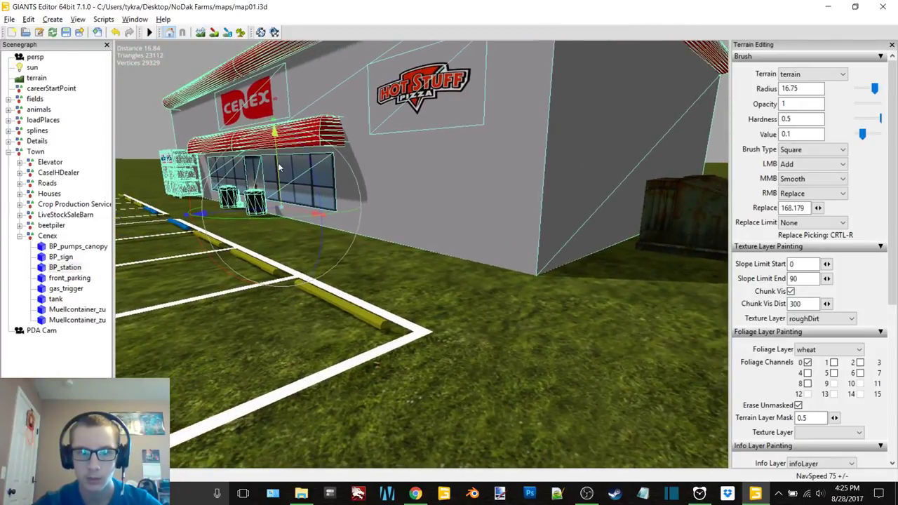
drag(279, 164, 281, 167)
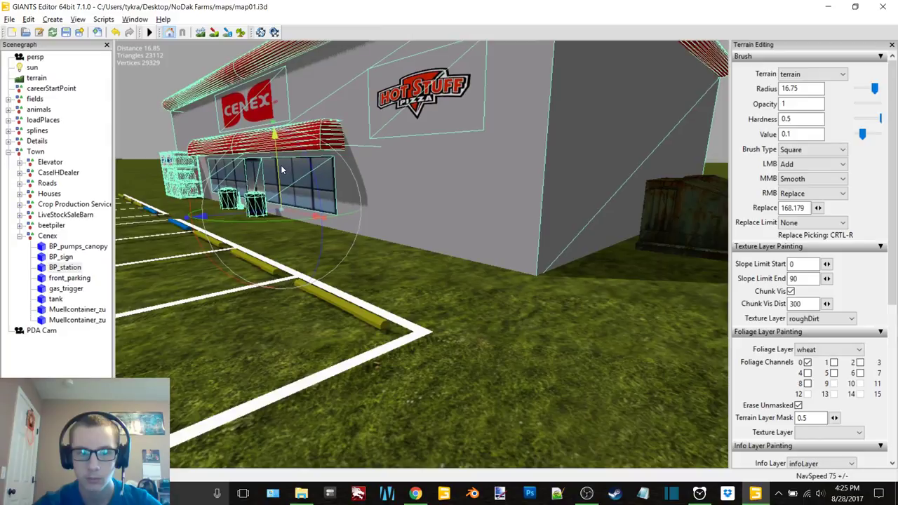
right_drag(280, 164, 365, 222)
- Lower both dumpsters beside the store onto the ground and clear the selection
click(481, 259)
right_drag(481, 260, 471, 256)
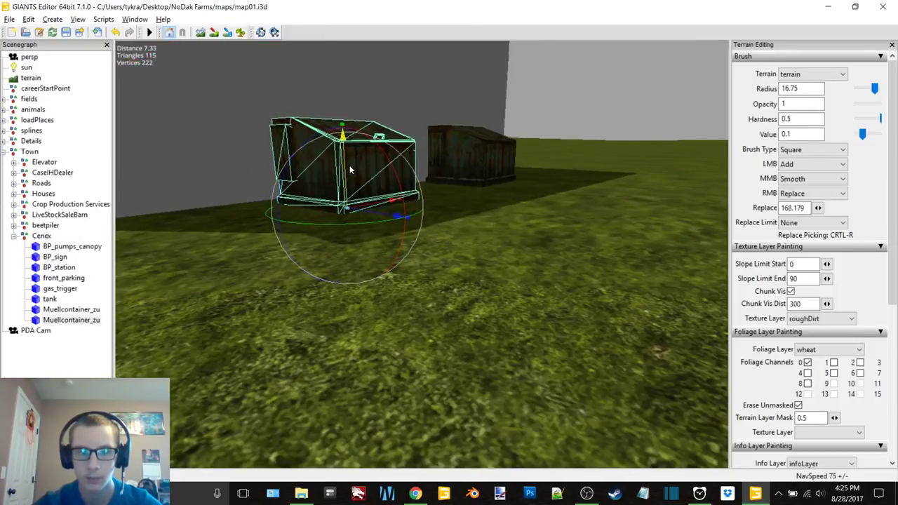
right_drag(350, 165, 423, 242)
click(425, 240)
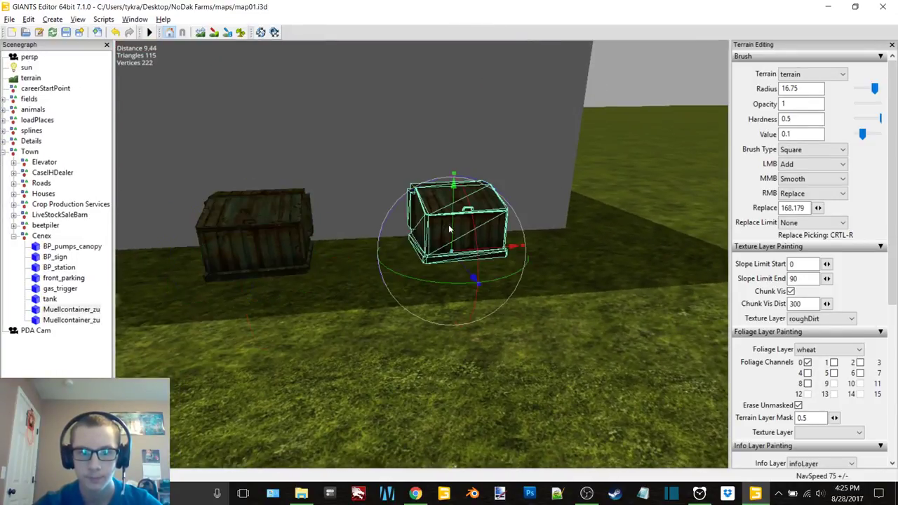
drag(453, 220, 454, 220)
right_drag(520, 213, 117, 302)
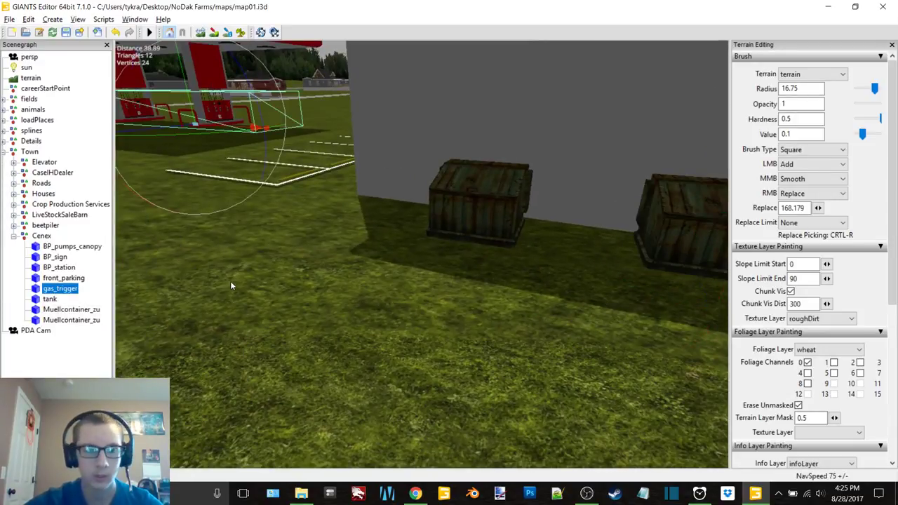
click(71, 366)
key(a)
- Adjust the height of the front_parking lines and curbs so they rest on the ground, and deselect them
right_drag(414, 217, 481, 278)
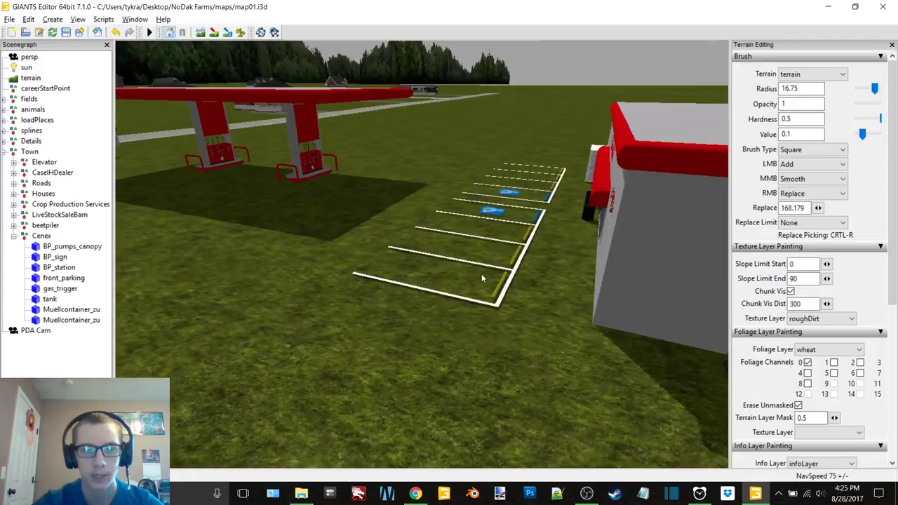
click(508, 285)
scroll(465, 275, up, 4)
alt+middle_drag(468, 272, 491, 223)
drag(483, 96, 483, 95)
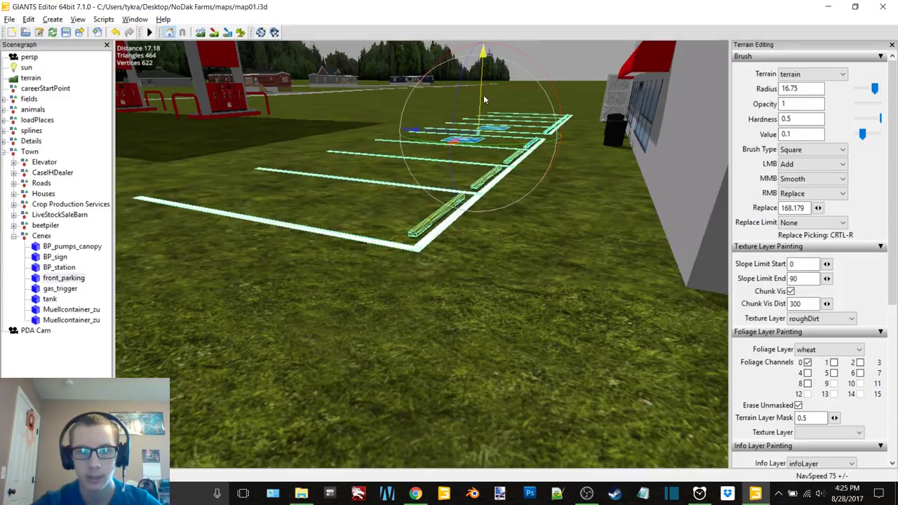
click(98, 353)
- Lower the BP_pumps_canopy object so the fuel pump islands sit on the ground
alt+drag(169, 311, 353, 270)
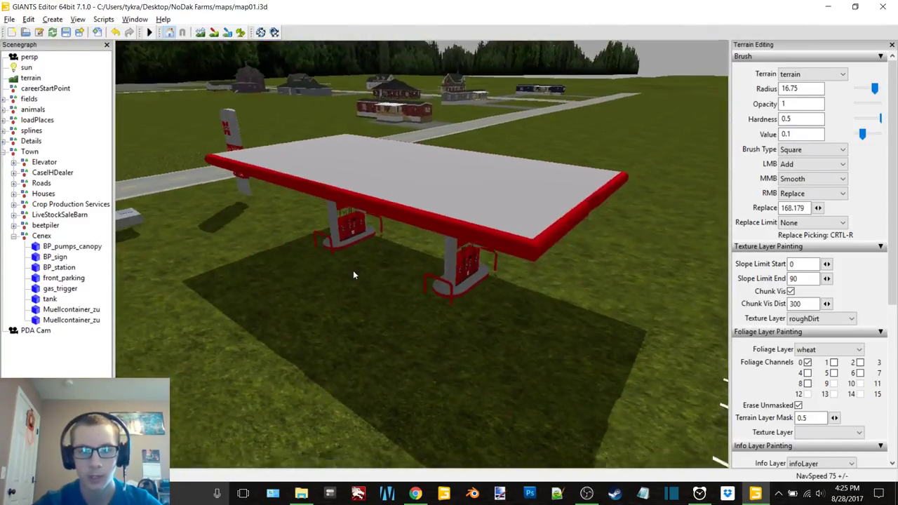
alt+middle_drag(353, 271, 349, 261)
right_drag(348, 261, 505, 172)
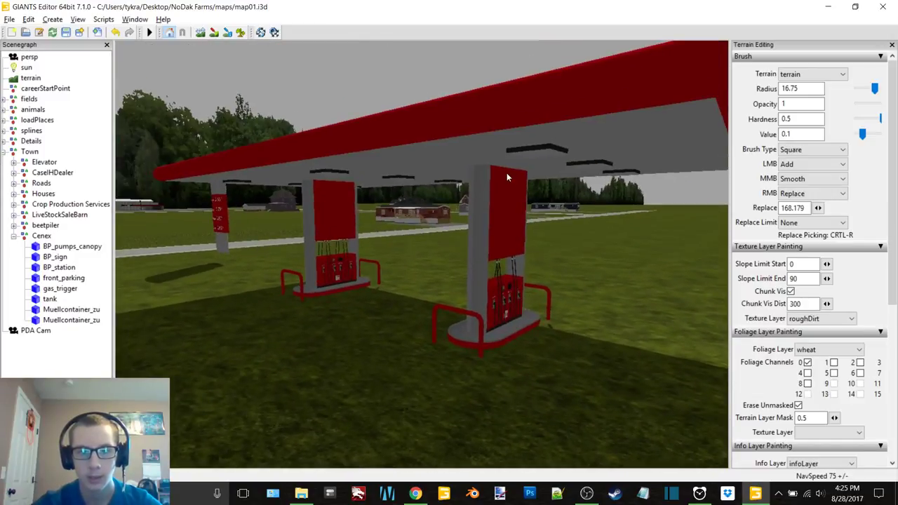
click(493, 204)
right_drag(492, 204, 355, 216)
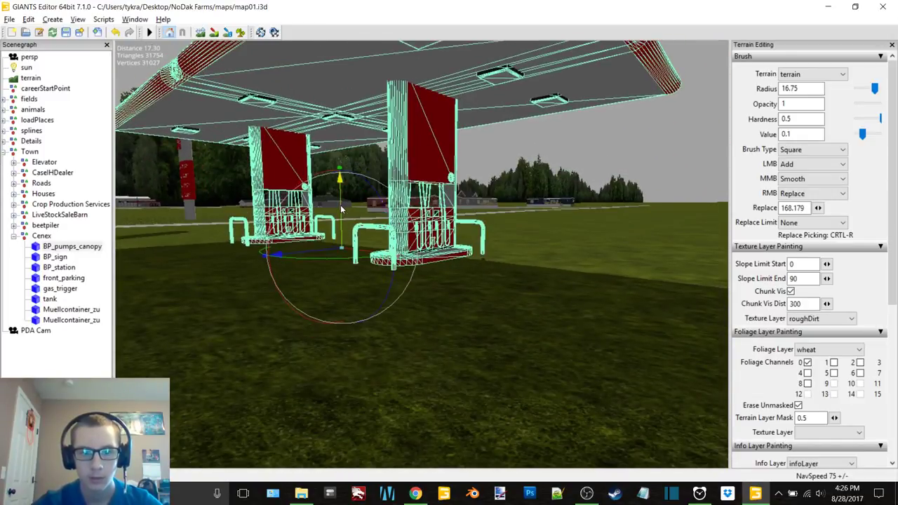
drag(341, 206, 348, 212)
- Sink the tank block near the road into the ground until only its lids lie at the surface
alt+middle_drag(442, 245, 471, 254)
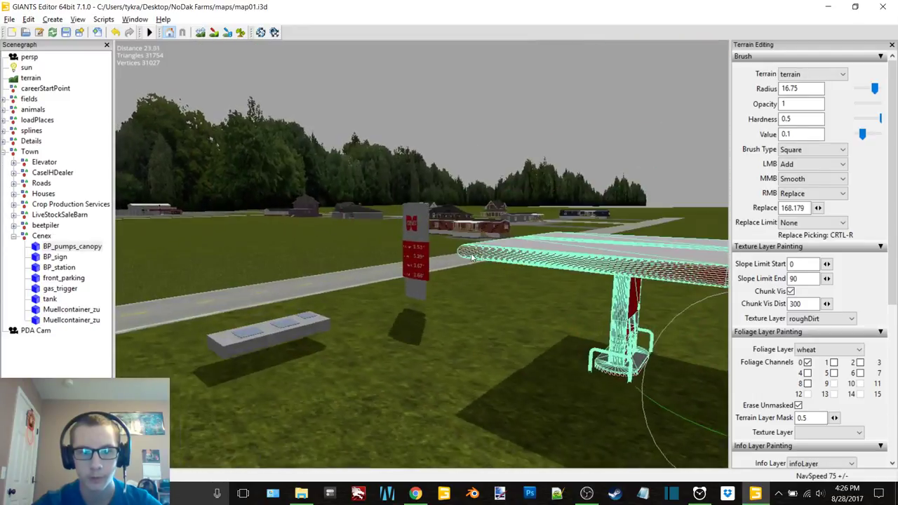
click(271, 342)
alt+right_drag(270, 341, 331, 286)
alt+drag(331, 286, 289, 318)
alt+right_drag(289, 319, 417, 138)
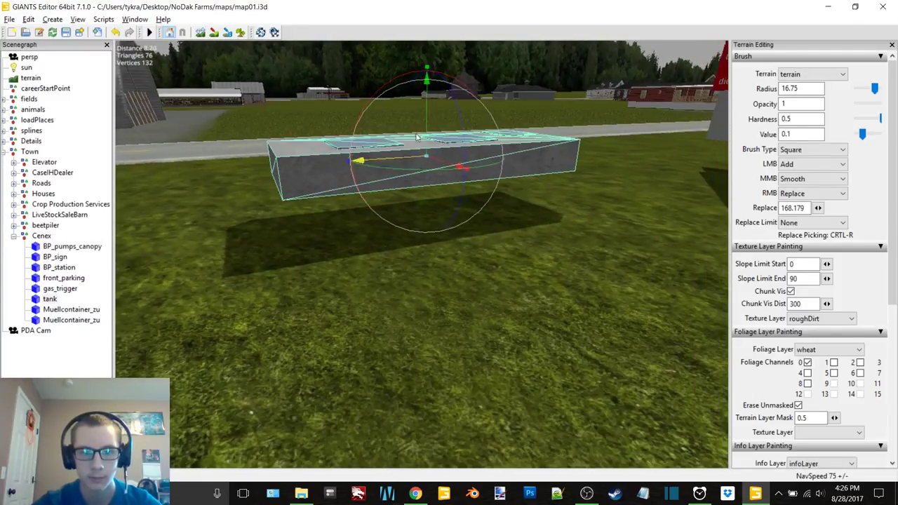
middle_drag(426, 114, 454, 190)
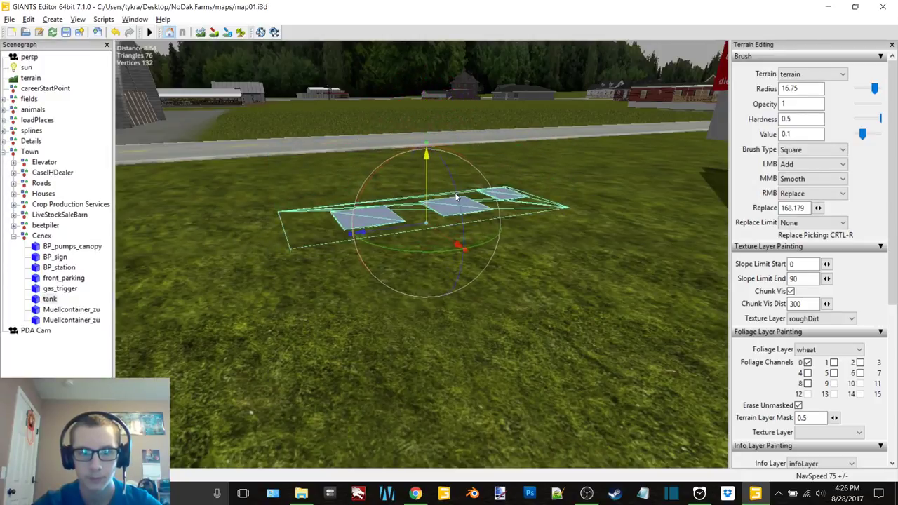
drag(455, 192, 454, 191)
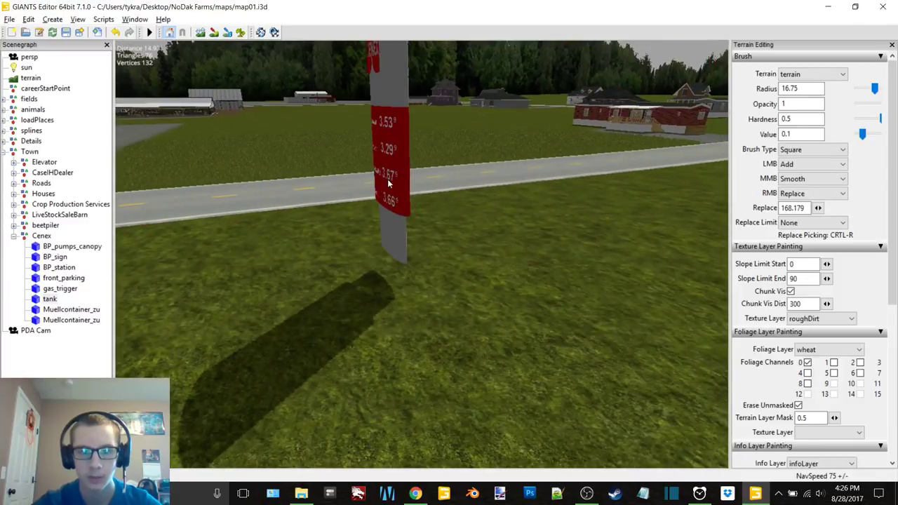
- Lower the BP_sign price sign until its base reaches the ground, and deselect it
click(397, 199)
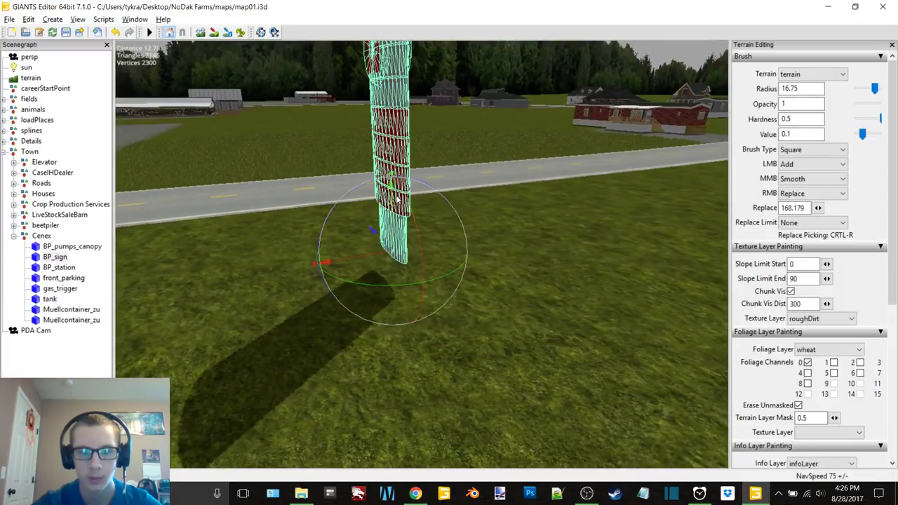
drag(392, 202, 584, 249)
click(64, 362)
- Paint the concrete texture with a brush radius of 8.5 beneath the pump canopy and across the grass on the tank side
scroll(584, 249, down, 5)
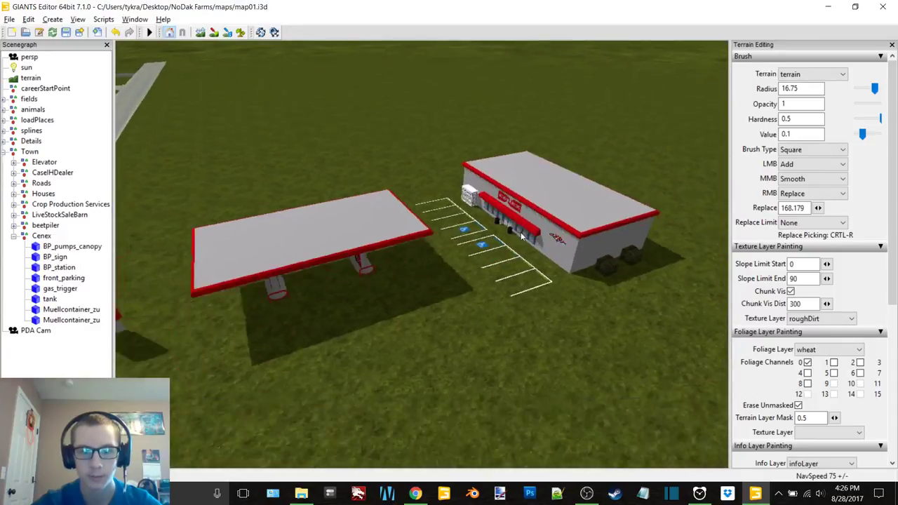
alt+middle_drag(583, 250, 483, 224)
right_drag(483, 227, 383, 211)
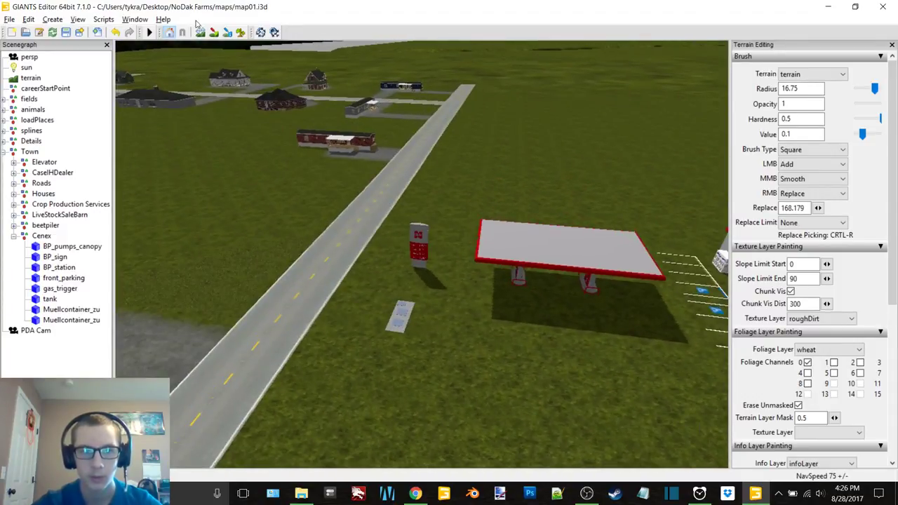
click(202, 33)
click(815, 319)
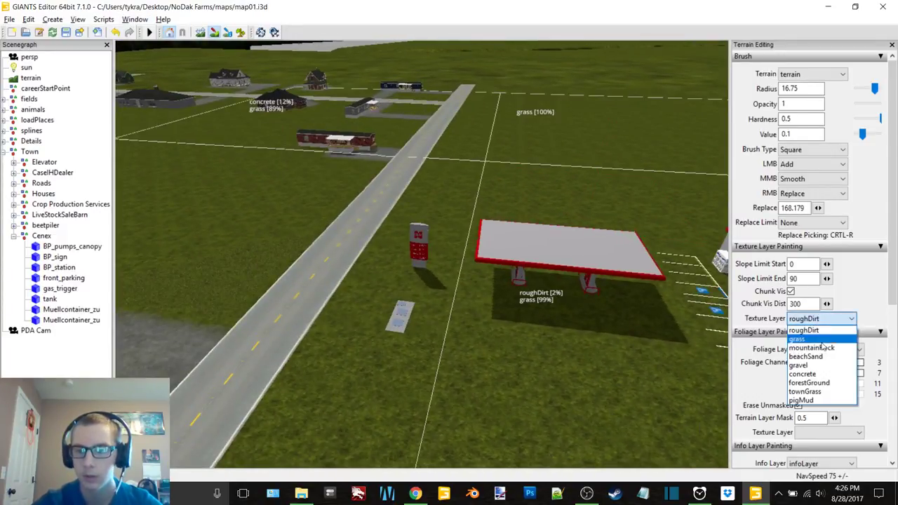
click(804, 374)
scroll(454, 228, up, 5)
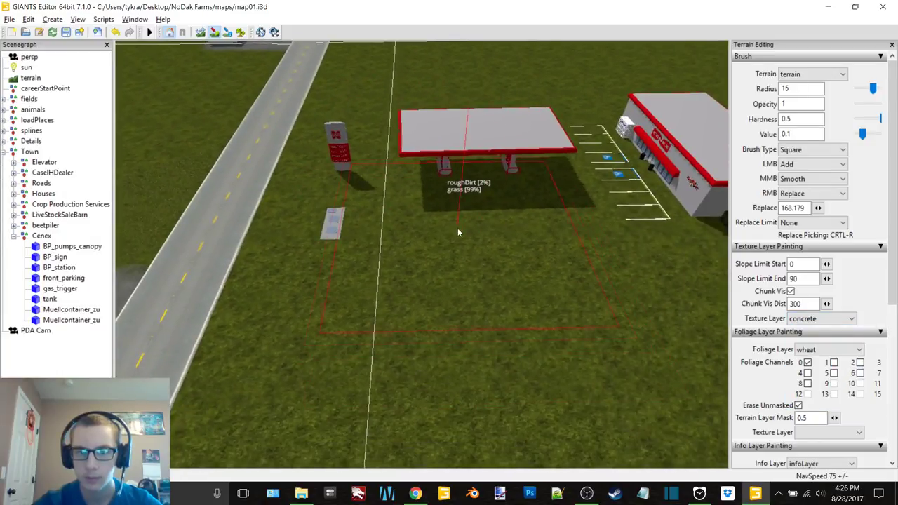
scroll(473, 235, down, 5)
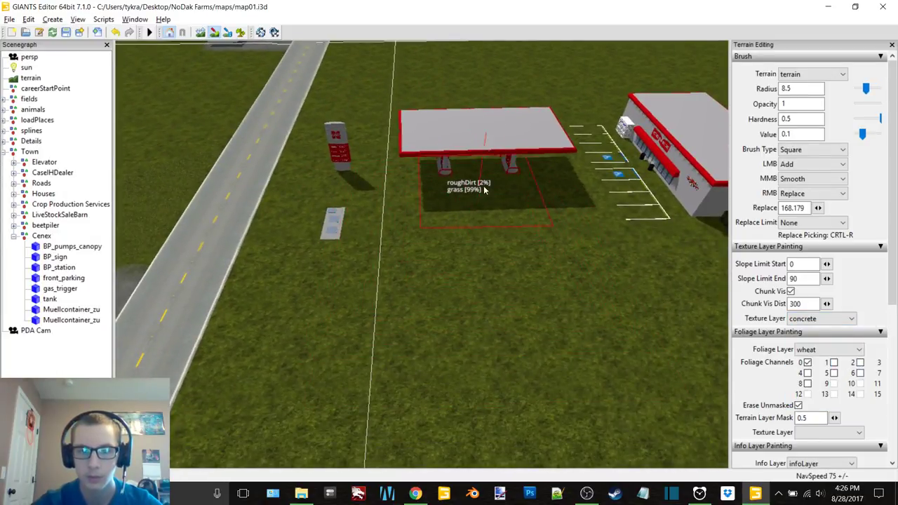
mouse_move(479, 190)
mouse_down()
mouse_move(470, 176)
mouse_move(443, 208)
mouse_move(450, 382)
mouse_move(455, 402)
mouse_move(469, 406)
mouse_up()
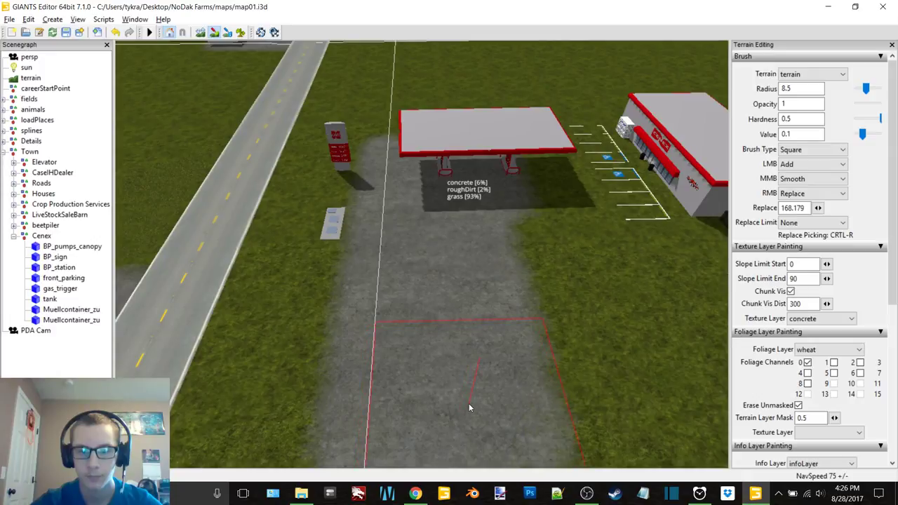
- Paint a concrete driveway from the end of the new pavement to the town road, just past the tank
scroll(387, 277, down, 3)
alt+drag(385, 277, 510, 289)
alt+middle_drag(510, 288, 563, 250)
right_drag(563, 252, 490, 233)
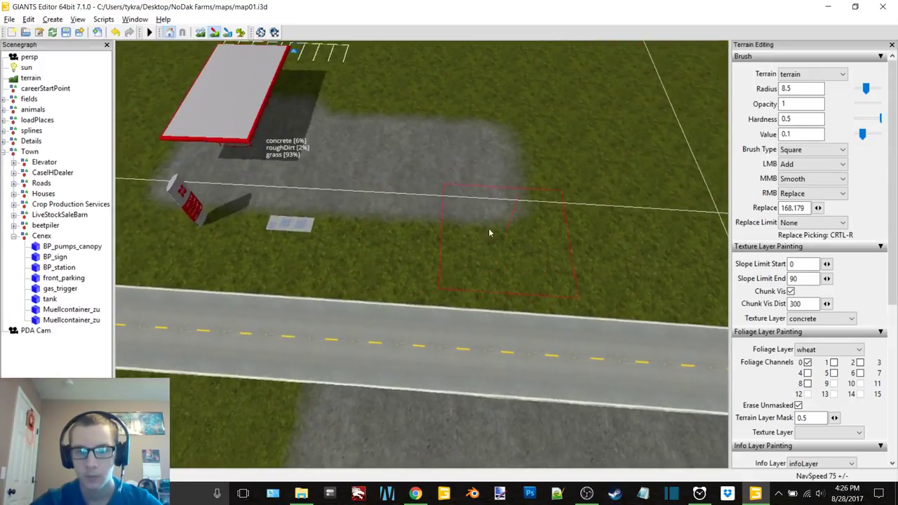
drag(455, 210, 457, 243)
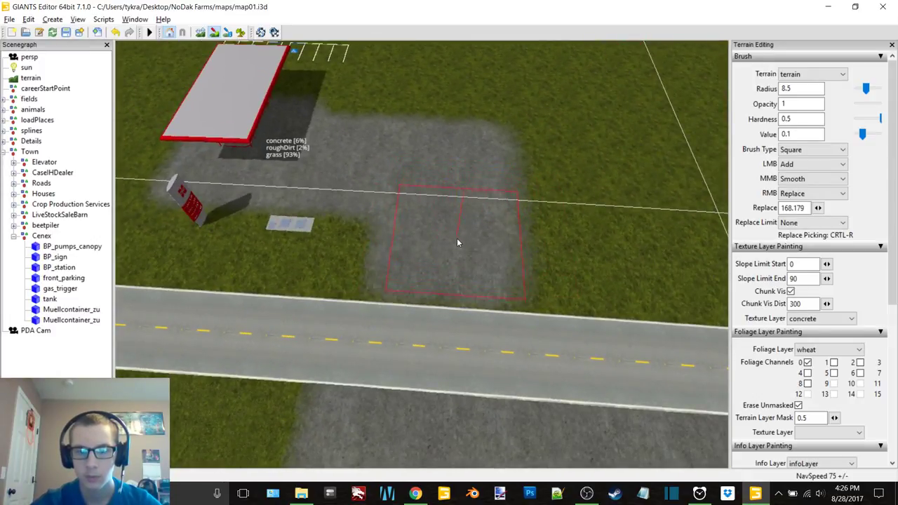
- Extend the concrete to the opposite side of the canopy and paint a second driveway down to the road
alt+middle_drag(445, 217, 506, 242)
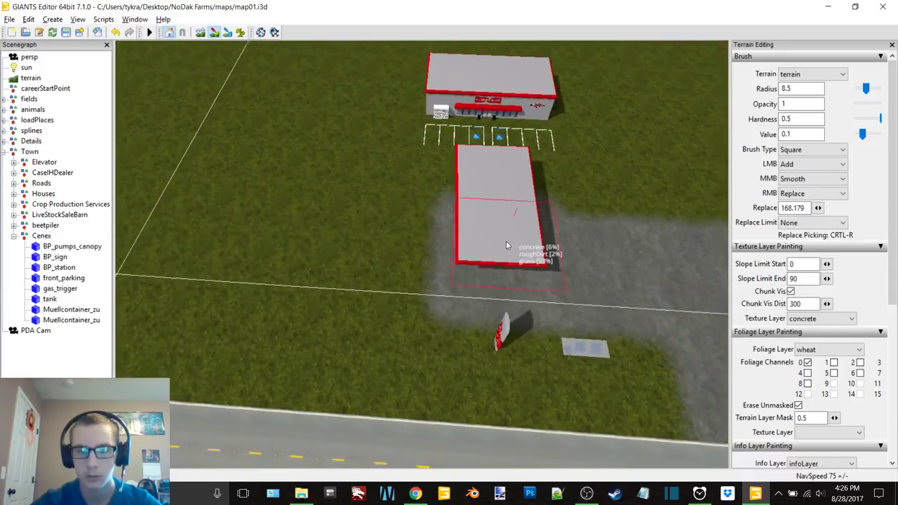
drag(412, 252, 397, 254)
mouse_move(359, 254)
mouse_down()
mouse_move(276, 247)
mouse_move(236, 356)
mouse_move(255, 358)
mouse_up()
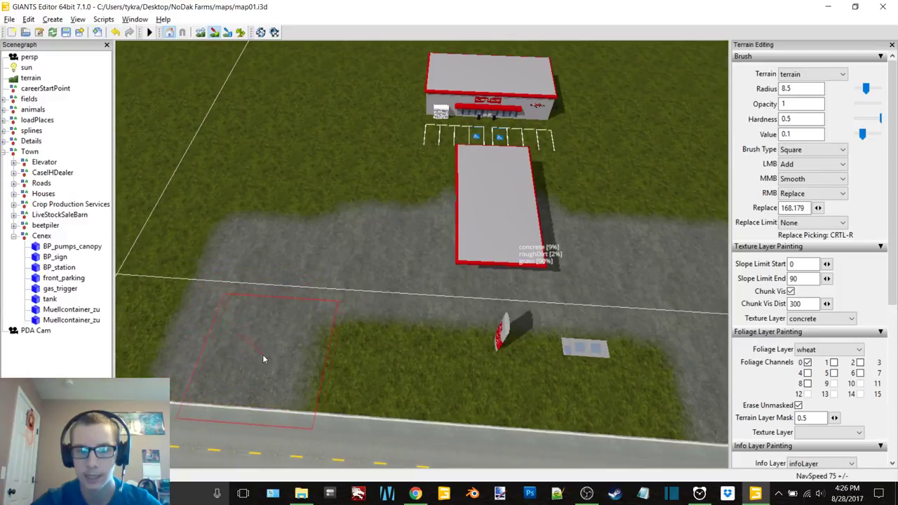
- Paint concrete along both sides of the station building and around its rear corner on the side away from the dumpsters
mouse_move(372, 276)
alt+middle_down()
mouse_move(323, 291)
mouse_move(346, 279)
alt+middle_up()
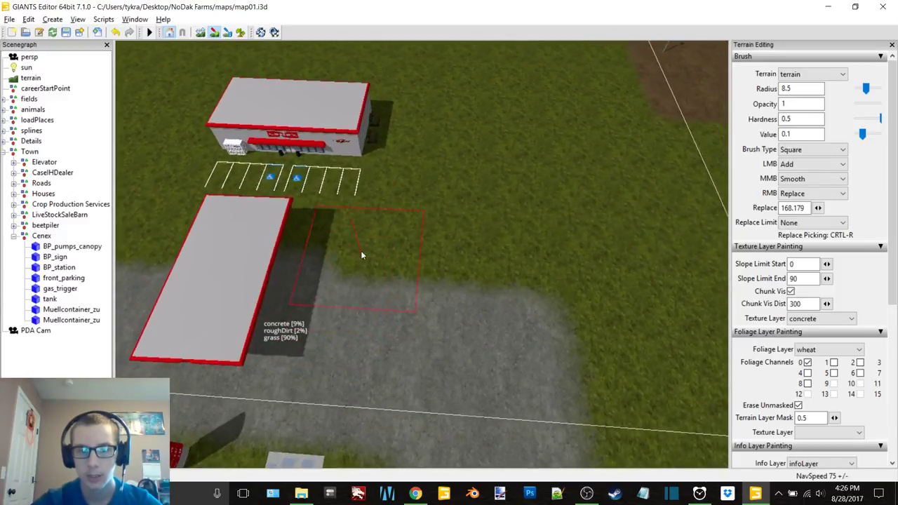
mouse_move(361, 250)
mouse_down()
mouse_move(363, 221)
mouse_move(420, 247)
mouse_move(482, 255)
mouse_move(488, 238)
mouse_move(499, 246)
mouse_move(502, 186)
mouse_move(349, 184)
mouse_up()
mouse_move(350, 184)
alt+middle_down()
mouse_move(502, 197)
mouse_move(563, 267)
alt+middle_up()
mouse_move(562, 263)
mouse_down()
mouse_move(428, 291)
mouse_move(325, 295)
mouse_move(316, 282)
mouse_move(357, 165)
mouse_move(348, 156)
mouse_move(359, 99)
mouse_move(424, 85)
mouse_up()
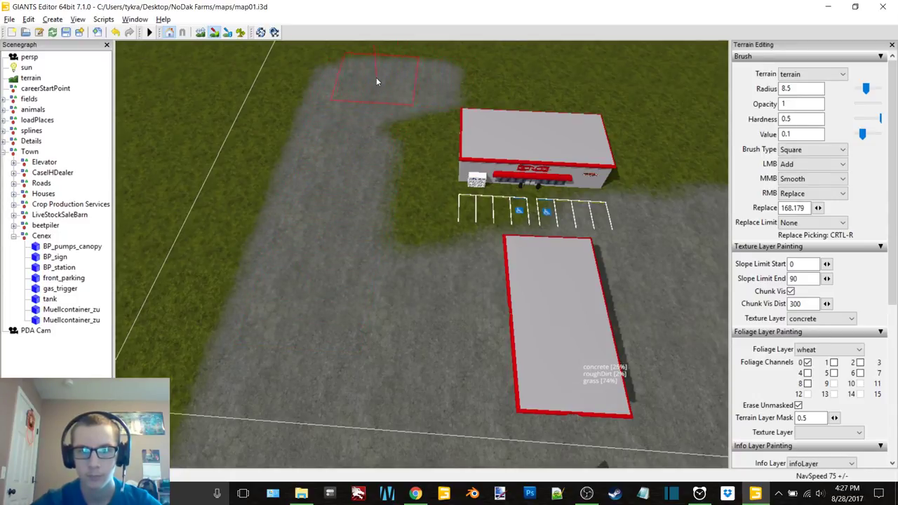
drag(357, 81, 435, 89)
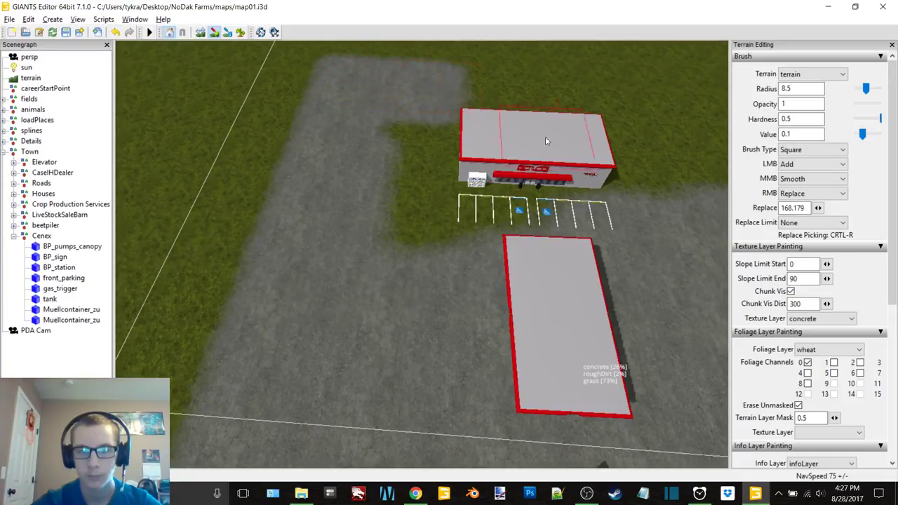
- Pave the remaining grass behind the station and around the dumpsters with concrete, squaring off the lot
alt+middle_drag(545, 136, 453, 215)
alt+drag(453, 214, 371, 209)
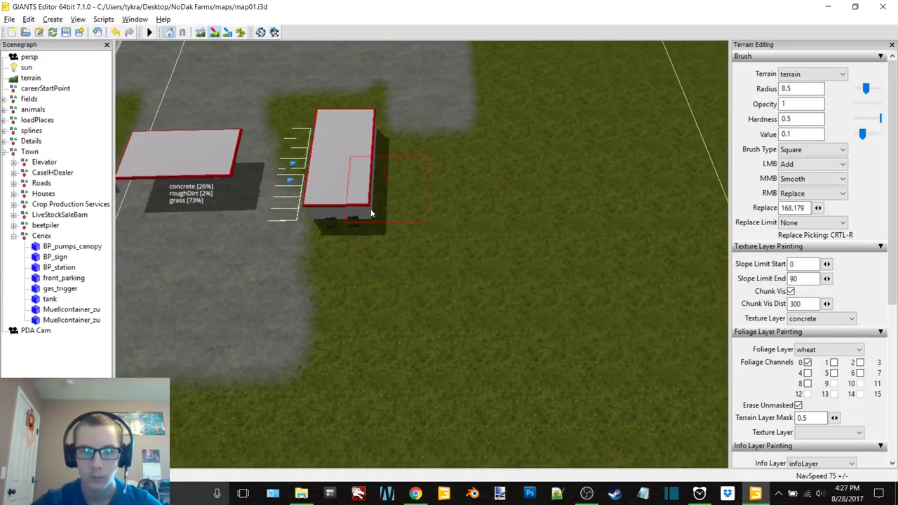
mouse_move(343, 292)
mouse_down()
mouse_move(328, 331)
mouse_move(363, 307)
mouse_move(343, 223)
mouse_move(262, 117)
mouse_move(336, 105)
mouse_move(364, 113)
mouse_move(404, 144)
mouse_move(436, 141)
mouse_move(449, 226)
mouse_move(448, 336)
mouse_move(393, 334)
mouse_up()
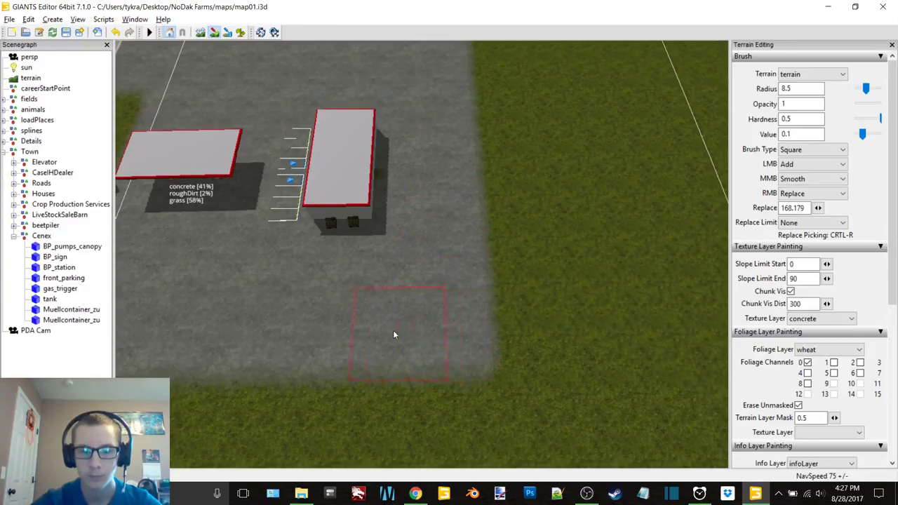
- Hide the Cenex group to check the pavement beneath it, make it visible again, and close its attributes
double_click(44, 237)
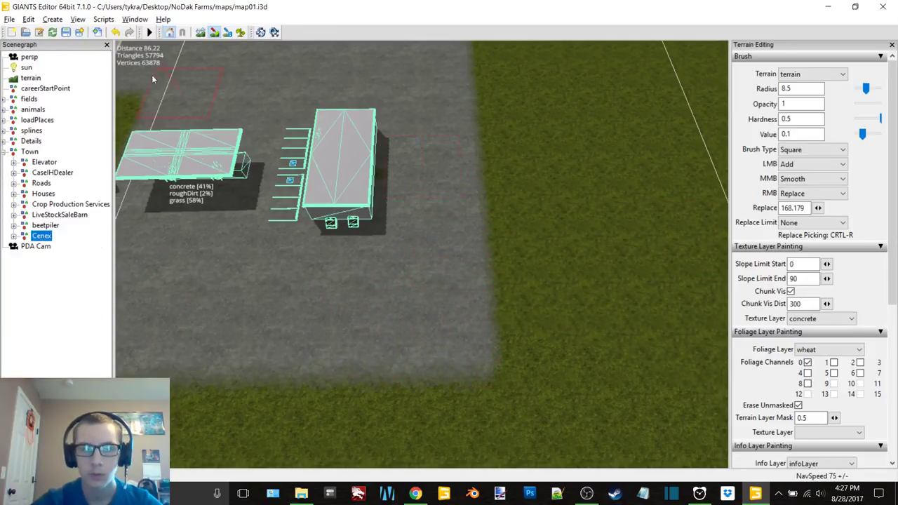
click(145, 19)
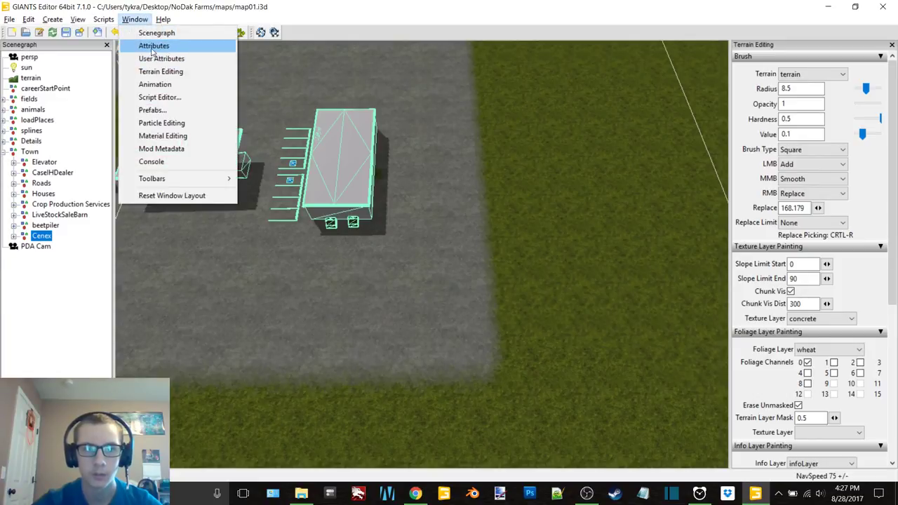
click(151, 45)
click(601, 245)
alt+drag(392, 161, 251, 142)
mouse_move(390, 184)
alt+middle_down()
mouse_move(428, 211)
mouse_move(474, 218)
alt+middle_up()
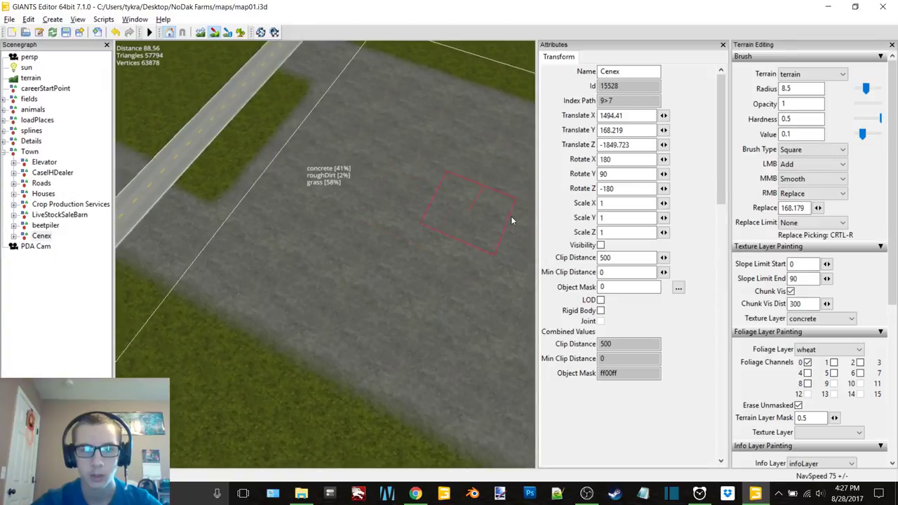
click(600, 245)
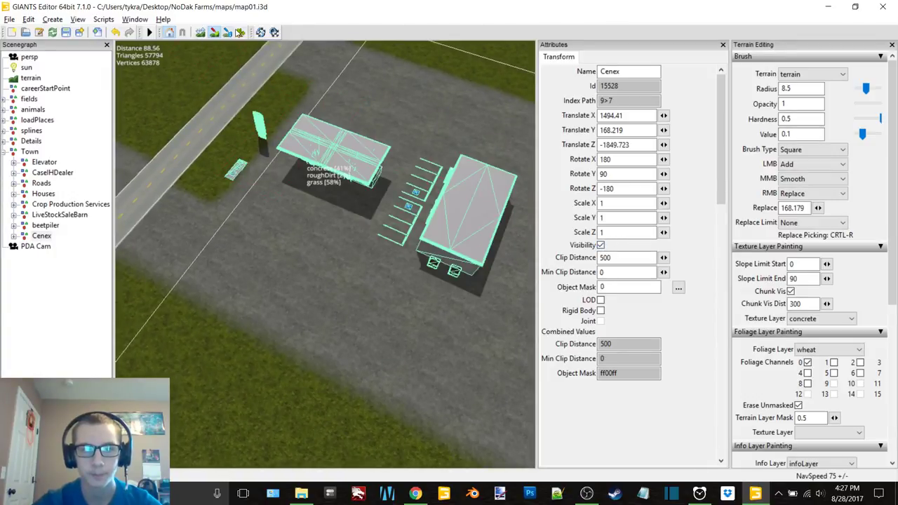
alt+drag(299, 208, 348, 197)
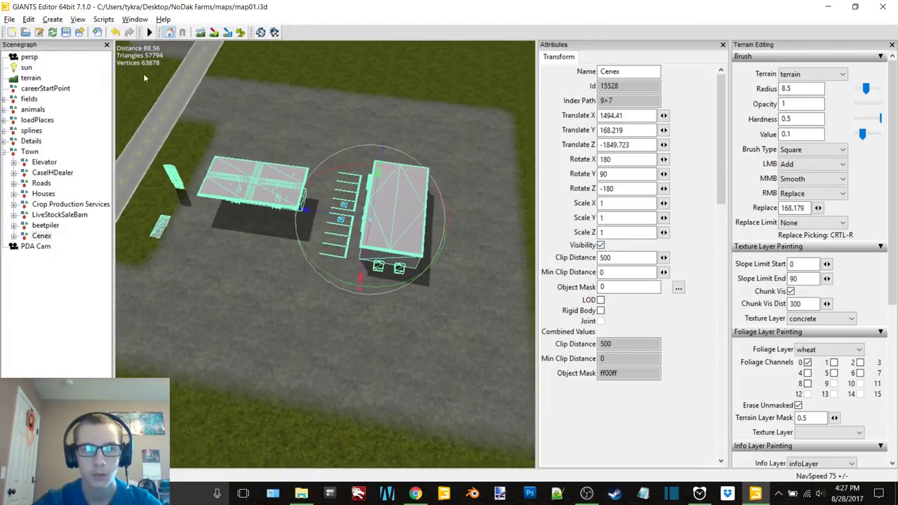
click(63, 246)
click(723, 45)
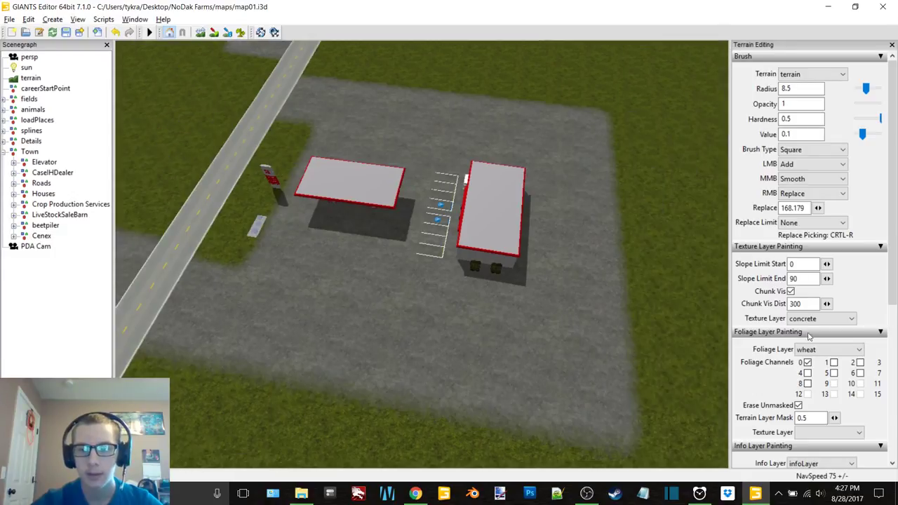
- Choose the grass foliage layer and enable foliage channel 6 alongside channel 1
click(828, 349)
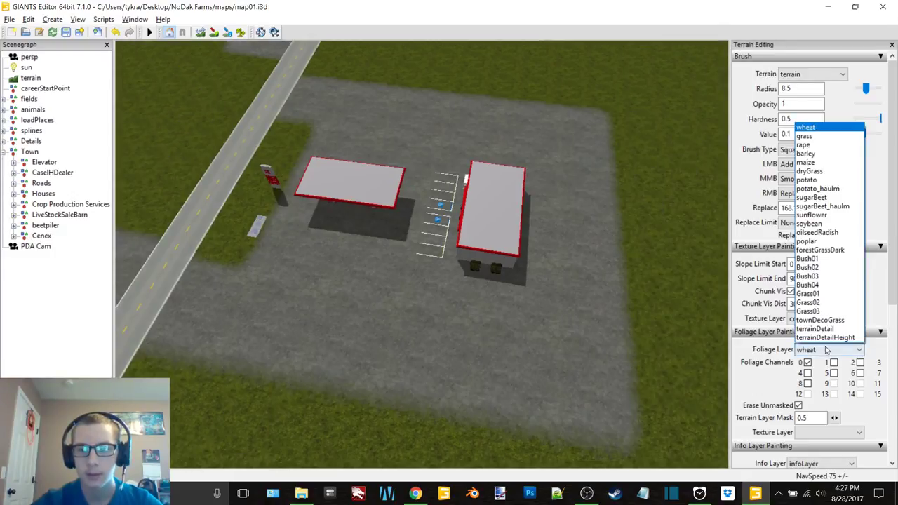
click(816, 138)
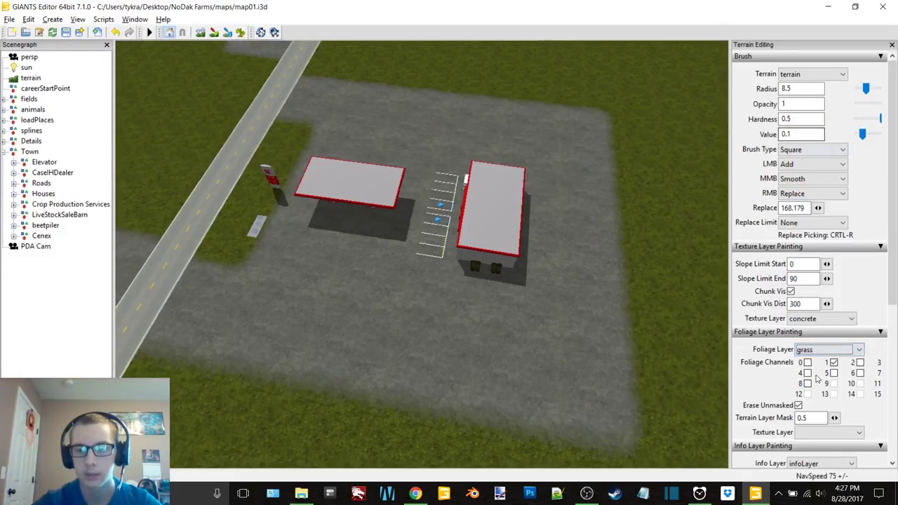
click(858, 374)
- Paint grass foliage beside the town road with a brush radius of 5.25, reducing it to 2.75 near the tank
key(a)
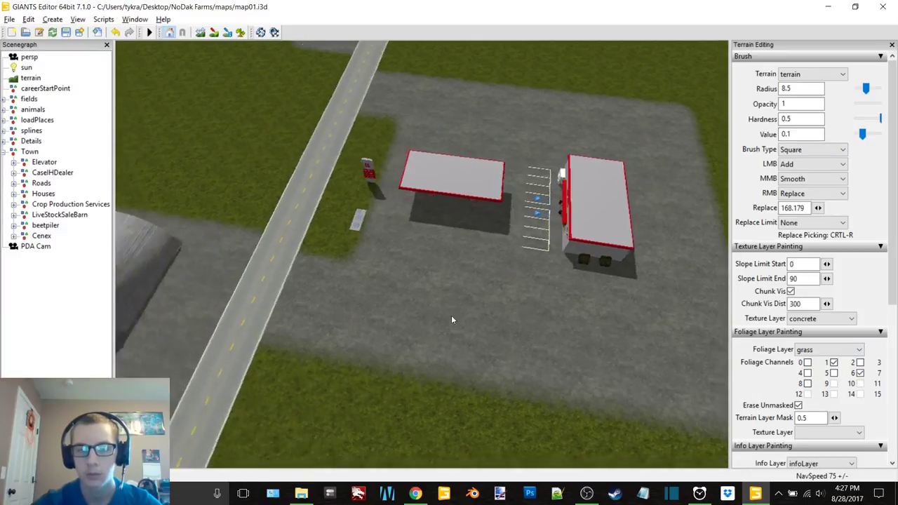
key(w)
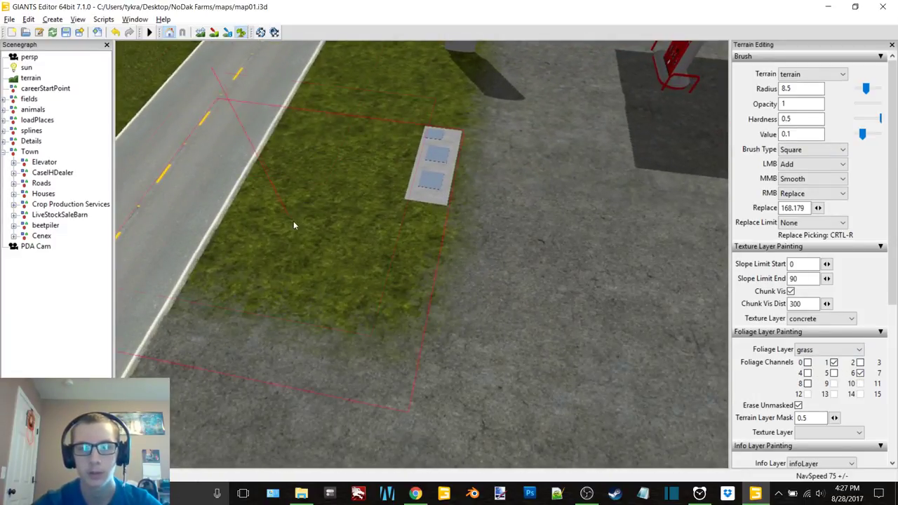
scroll(302, 225, down, 13)
key(a)
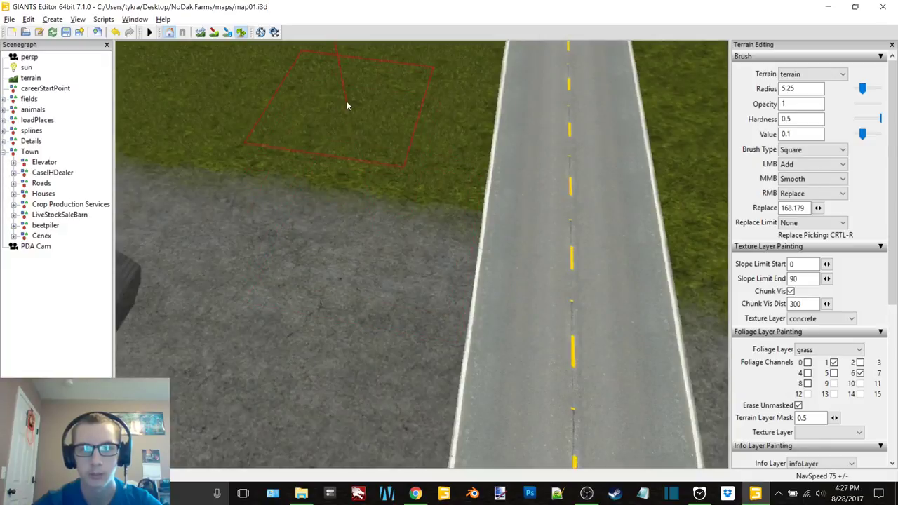
mouse_move(346, 105)
middle_down()
mouse_move(444, 199)
mouse_move(437, 204)
middle_up()
ctrl+scroll(512, 243, down, 5)
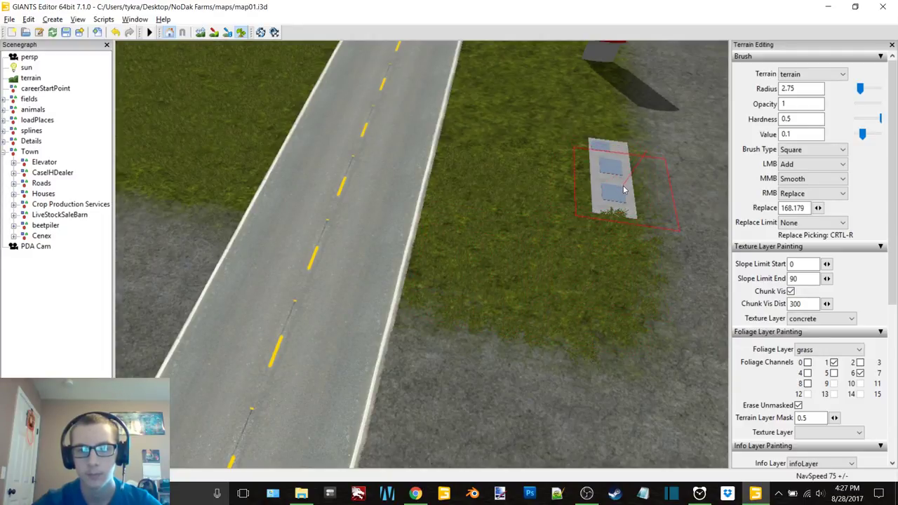
- Change the RMB brush action to Subtract and erase the grass foliage sticking through the tank slab
click(838, 193)
click(814, 220)
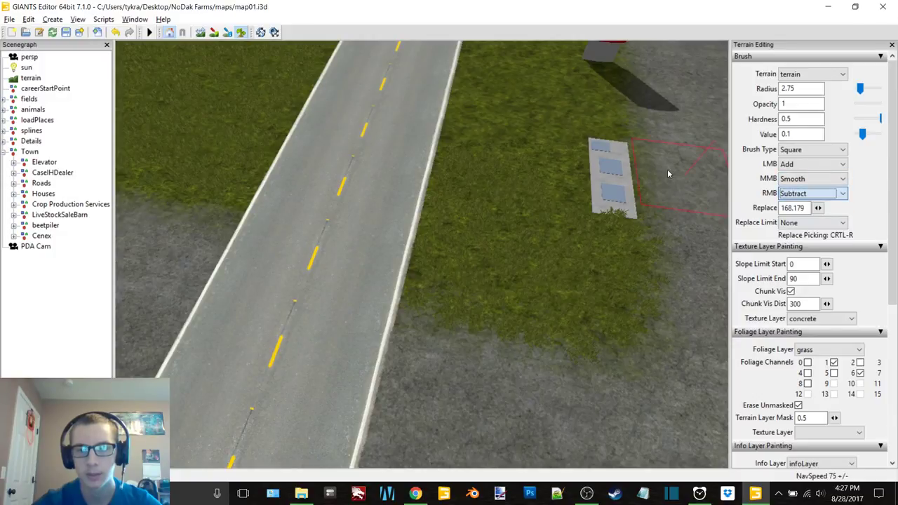
right_click(630, 189)
- Paint grass foliage around the tank and price sign and along the roadside strip to the far driveway, enlarging the brush radius to 5.75
alt+middle_drag(605, 188, 490, 215)
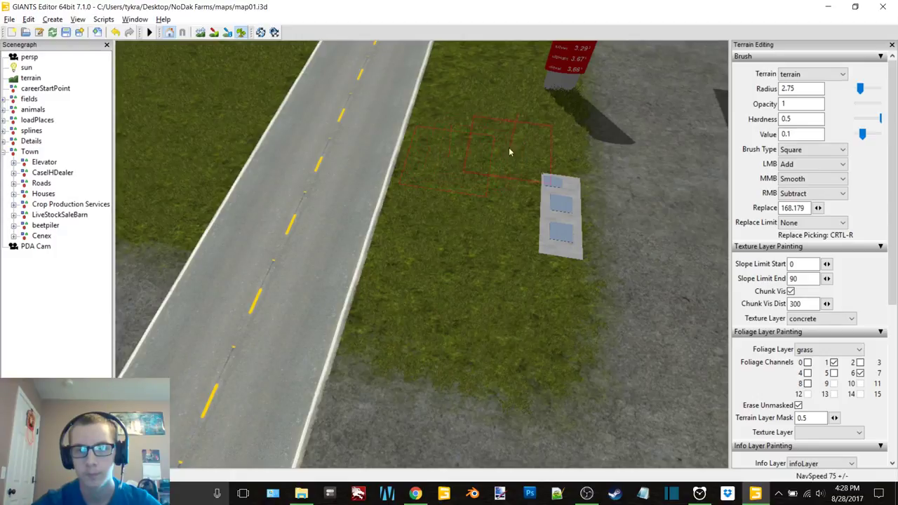
alt+middle_drag(508, 148, 478, 190)
alt+drag(478, 191, 456, 240)
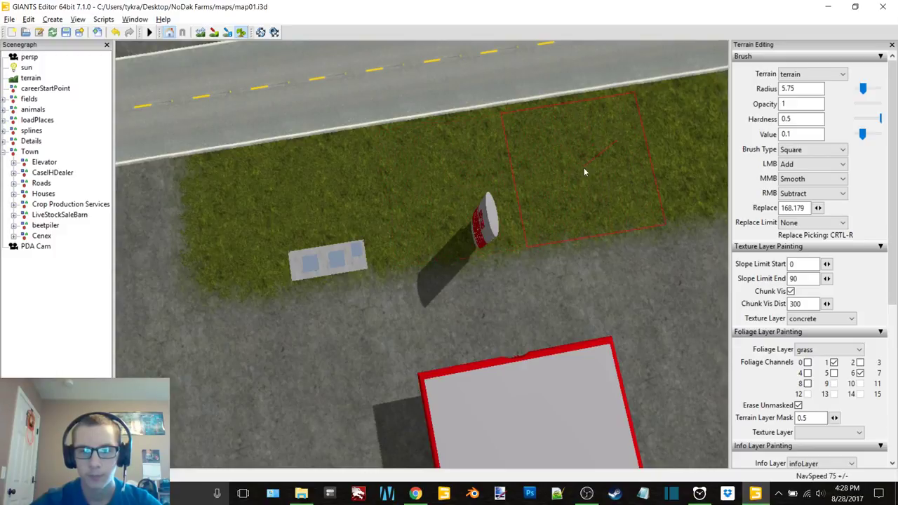
alt+middle_drag(614, 164, 556, 171)
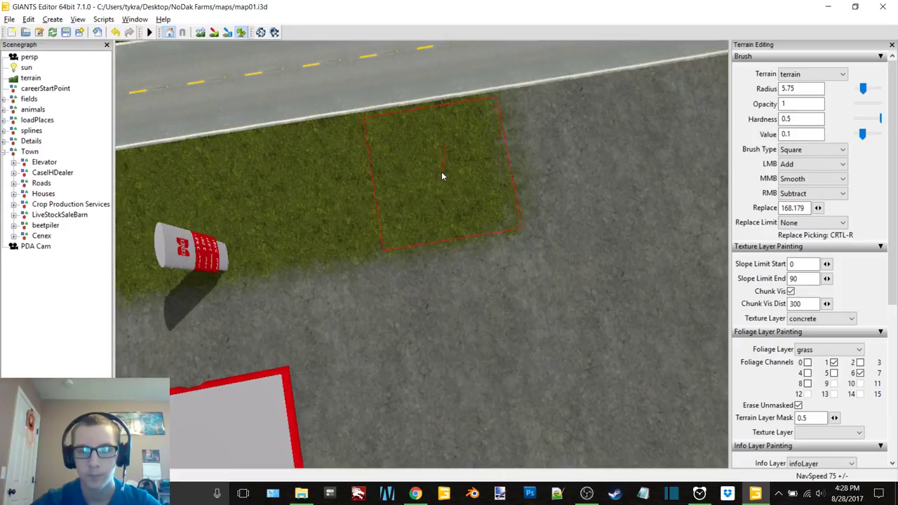
- Enlarge the brush radius to 25.25 and paint grass foliage over the ground between the dirt area and the map edge
alt+drag(441, 172, 133, 100)
alt+middle_drag(425, 134, 469, 179)
mouse_move(470, 185)
right_down()
mouse_move(453, 206)
mouse_move(424, 321)
mouse_move(485, 283)
mouse_move(404, 198)
mouse_move(491, 377)
mouse_move(498, 141)
mouse_move(402, 287)
mouse_move(544, 175)
mouse_move(460, 235)
right_up()
scroll(498, 221, up, 12)
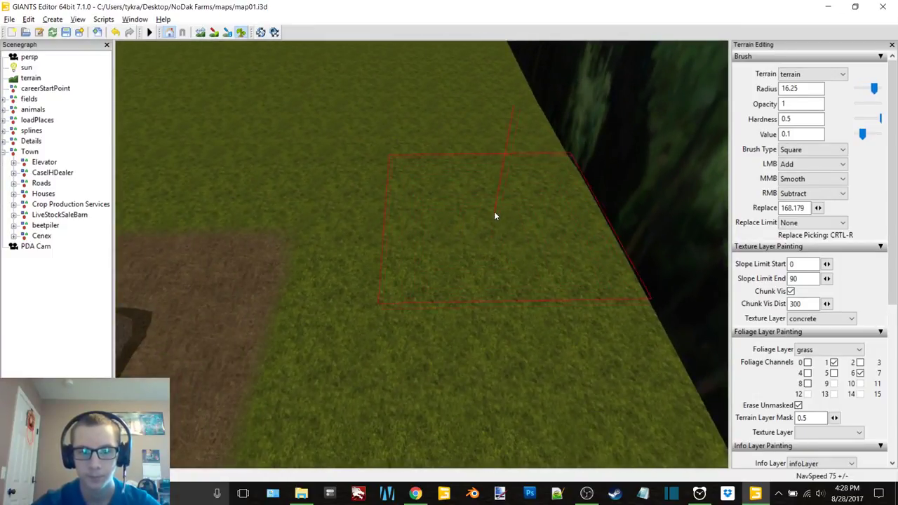
scroll(472, 199, up, 1)
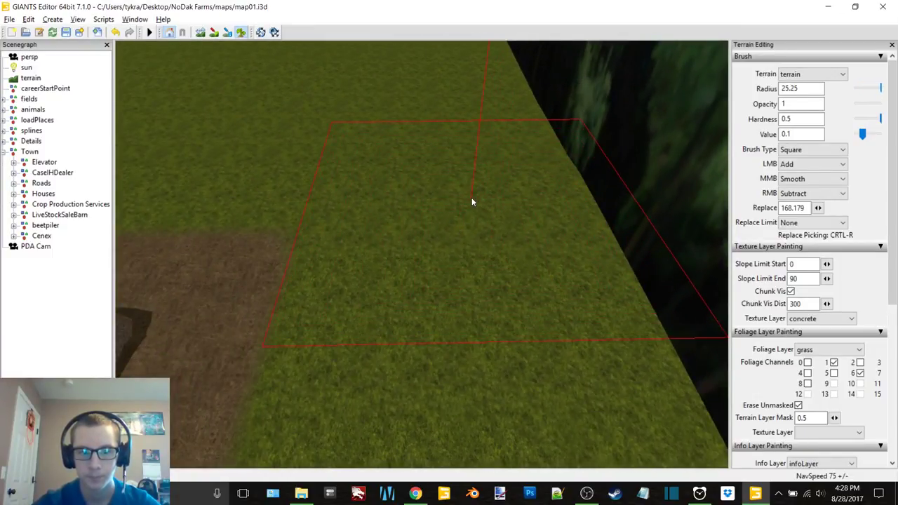
mouse_move(472, 201)
right_down()
mouse_move(447, 198)
mouse_move(599, 223)
mouse_move(543, 223)
mouse_move(566, 222)
right_up()
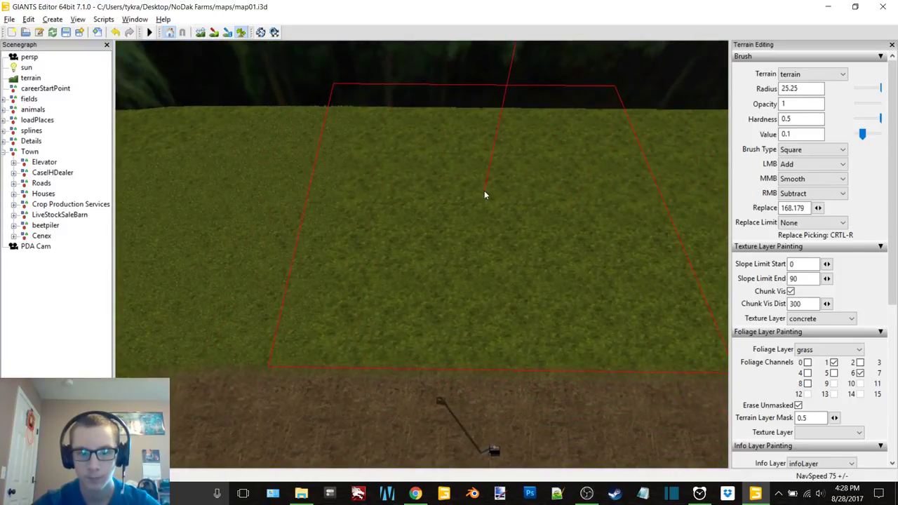
- Continue the grass foliage along the map edge toward the curve in the road
alt+middle_drag(485, 190, 447, 190)
mouse_move(522, 189)
alt+middle_down()
mouse_move(426, 189)
mouse_move(426, 200)
alt+middle_up()
mouse_move(435, 199)
right_down()
mouse_move(396, 198)
mouse_move(530, 185)
mouse_move(431, 176)
right_up()
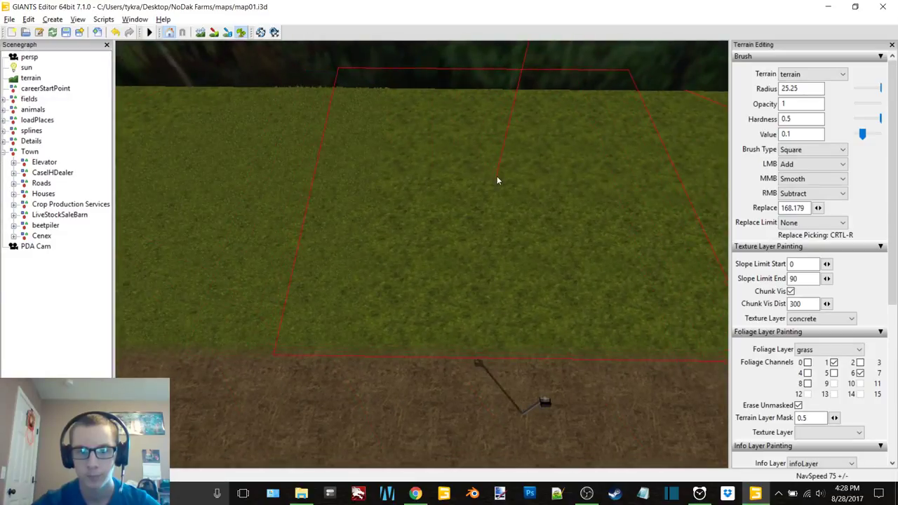
mouse_move(496, 177)
right_down()
mouse_move(343, 168)
mouse_move(491, 180)
mouse_move(521, 196)
mouse_move(428, 200)
mouse_move(395, 187)
right_up()
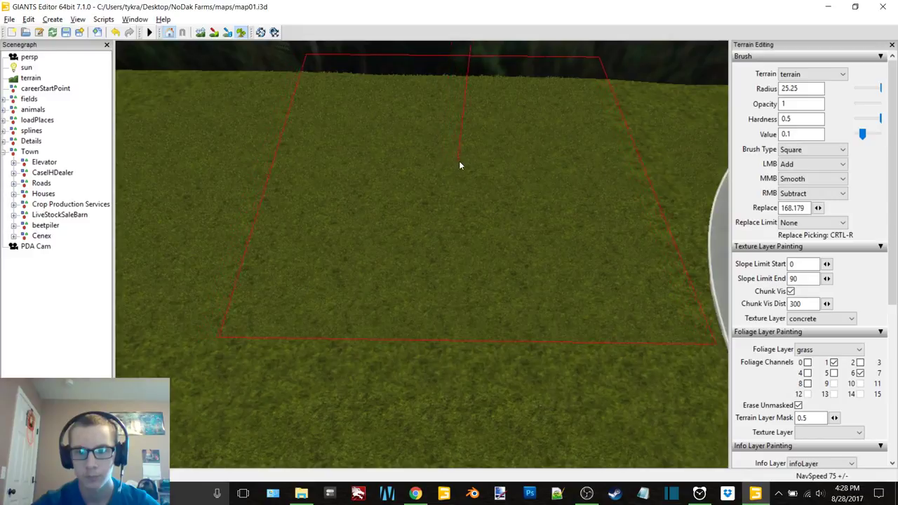
alt+drag(461, 161, 412, 170)
- Reduce the brush radius to 15.25 and paint grass foliage outside the road curve and around the small sign beside the dirt track
scroll(541, 208, down, 16)
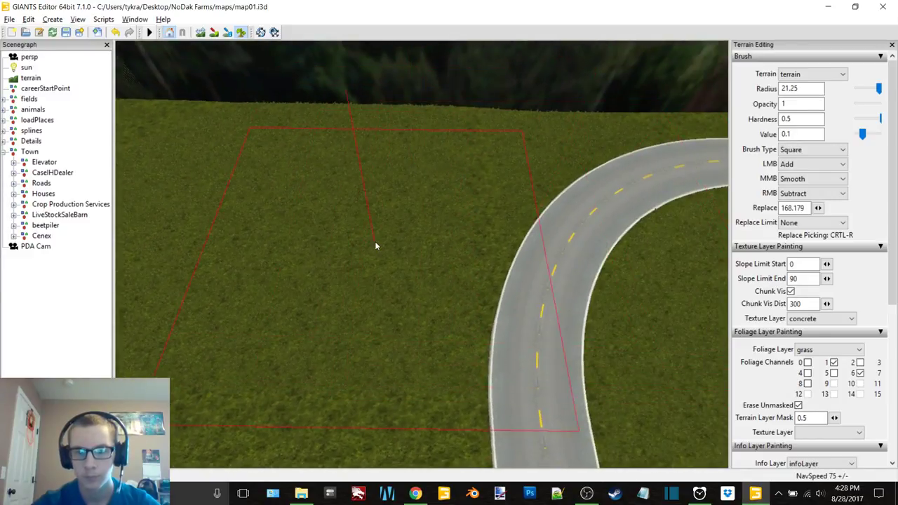
scroll(375, 240, down, 6)
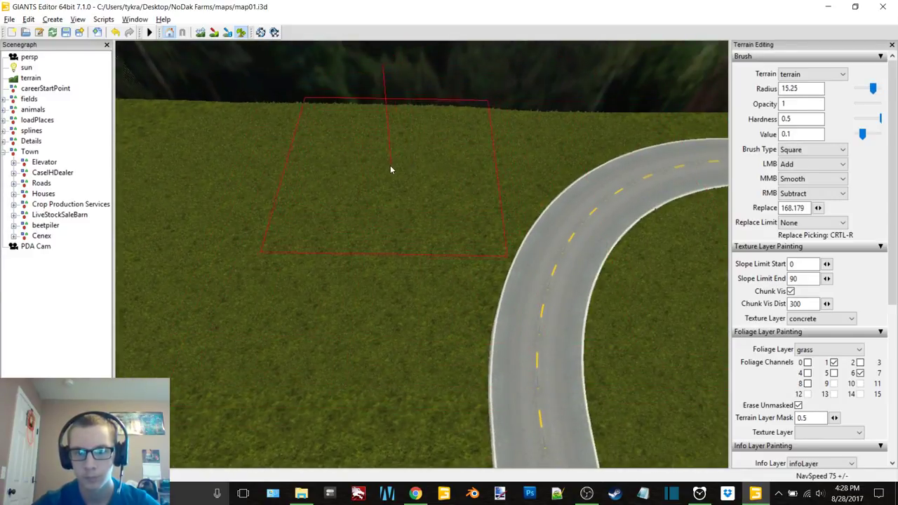
mouse_move(460, 208)
alt+mouse_down()
mouse_move(262, 216)
mouse_move(328, 184)
alt+mouse_up()
alt+scroll(371, 176, down, 4)
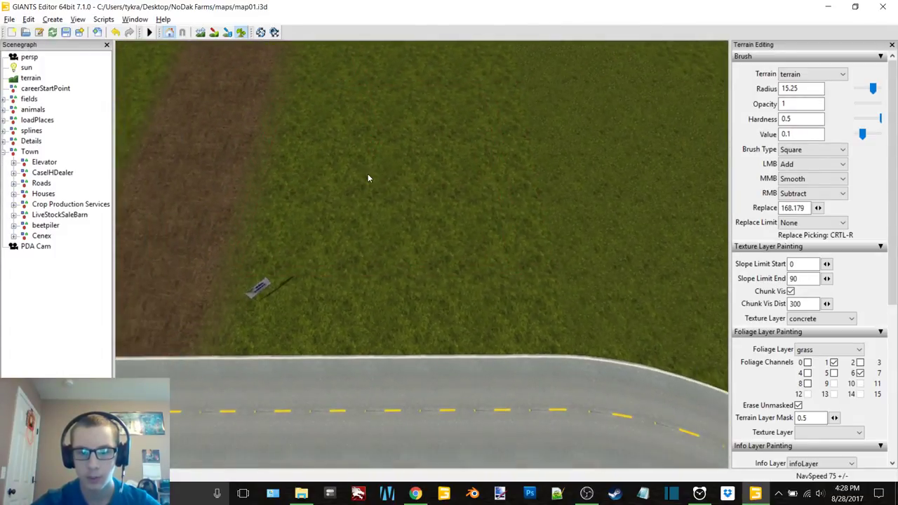
alt+scroll(367, 173, up, 1)
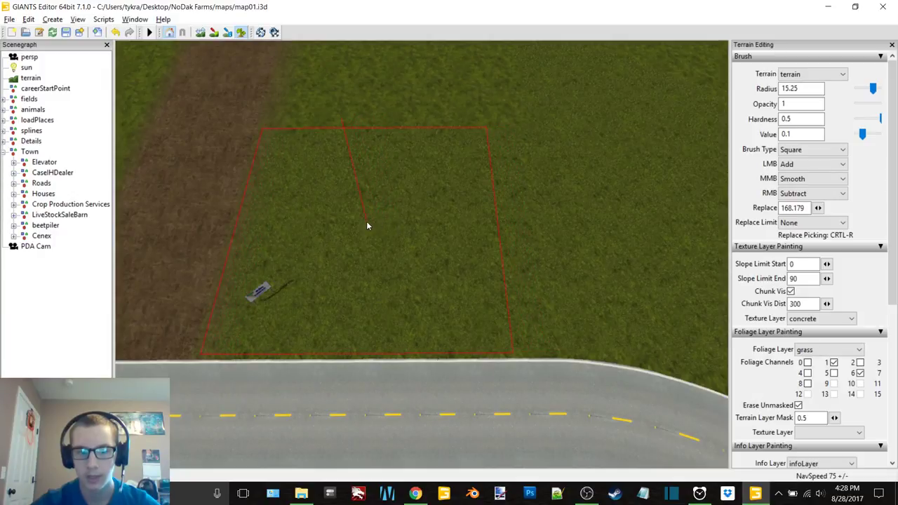
mouse_move(366, 221)
right_down()
mouse_move(387, 263)
mouse_move(344, 236)
mouse_move(552, 246)
mouse_move(505, 236)
right_up()
alt+drag(506, 236, 510, 243)
- Paint grass foliage up to the dirt track corner with radius 19.25, and cover the patch beside the Cenex pavement with radius 27.5
scroll(453, 228, up, 7)
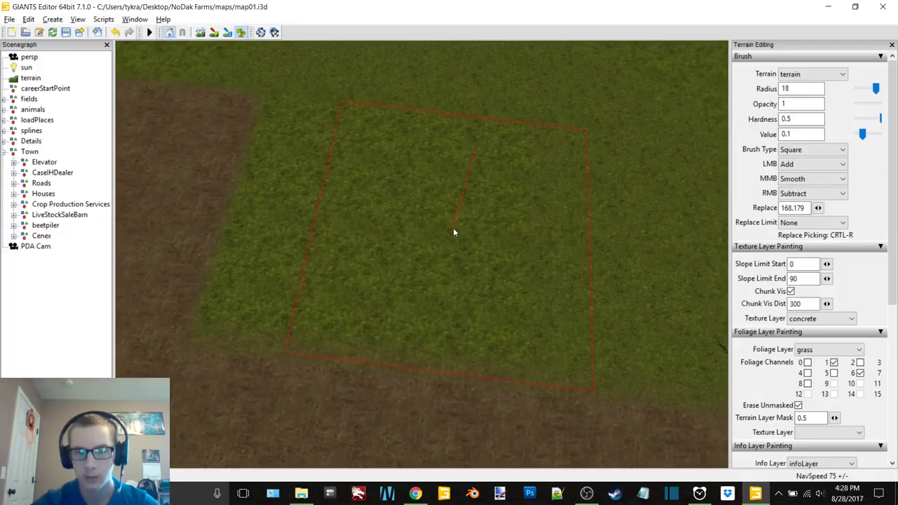
click(458, 222)
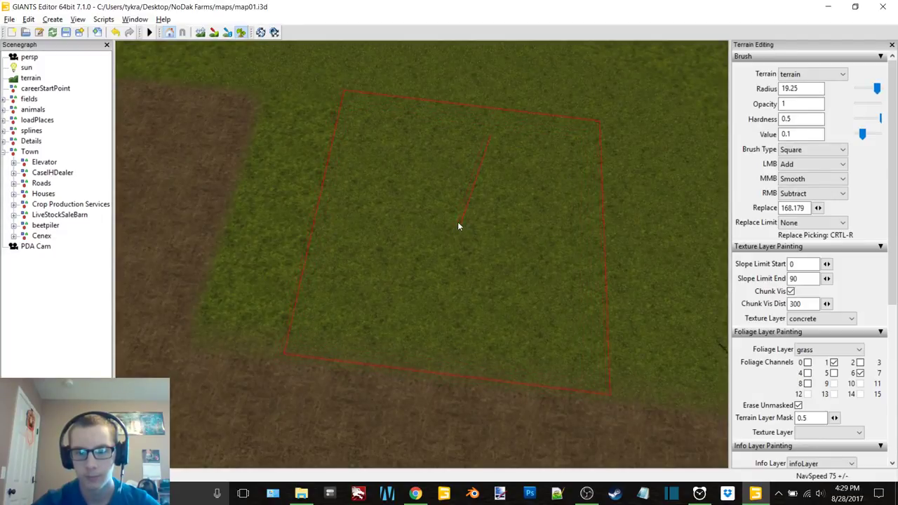
alt+middle_drag(457, 221, 467, 221)
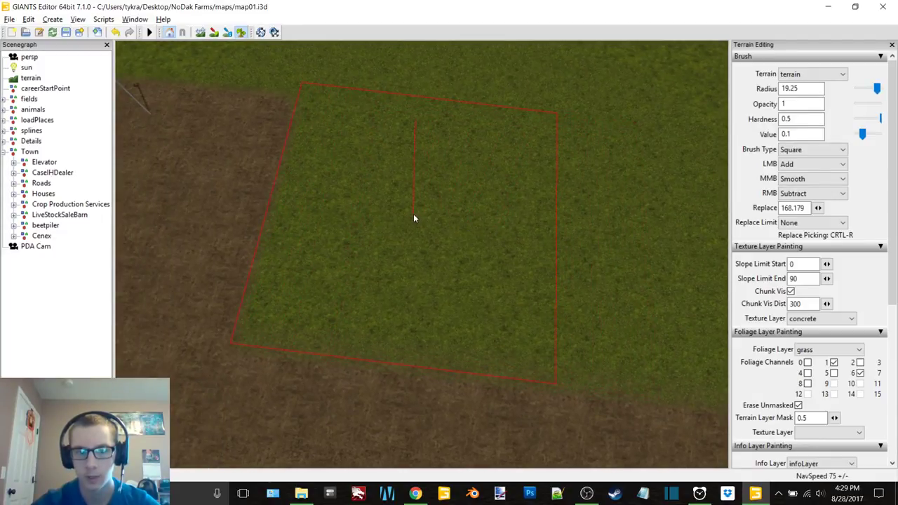
mouse_move(414, 219)
right_down()
mouse_move(475, 208)
mouse_move(104, 157)
mouse_move(374, 204)
mouse_move(497, 242)
right_up()
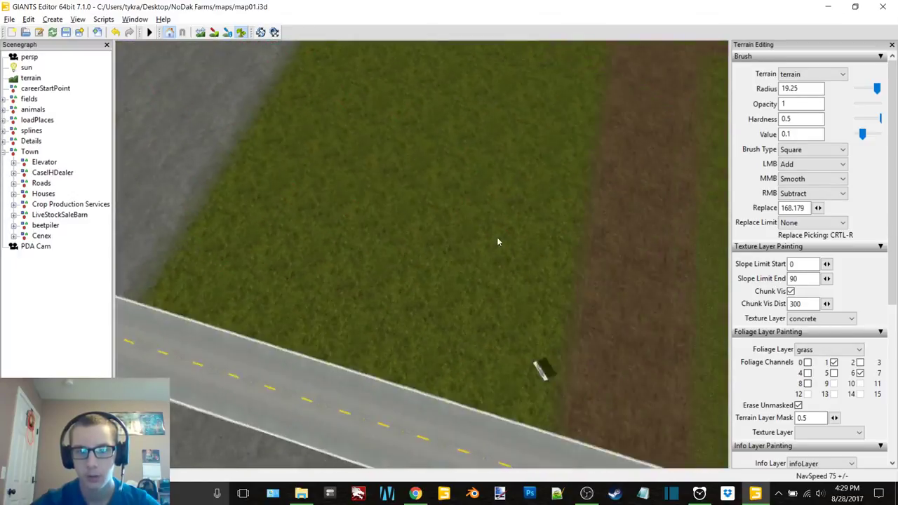
mouse_move(497, 241)
alt+mouse_down()
mouse_move(515, 234)
mouse_move(498, 236)
alt+mouse_up()
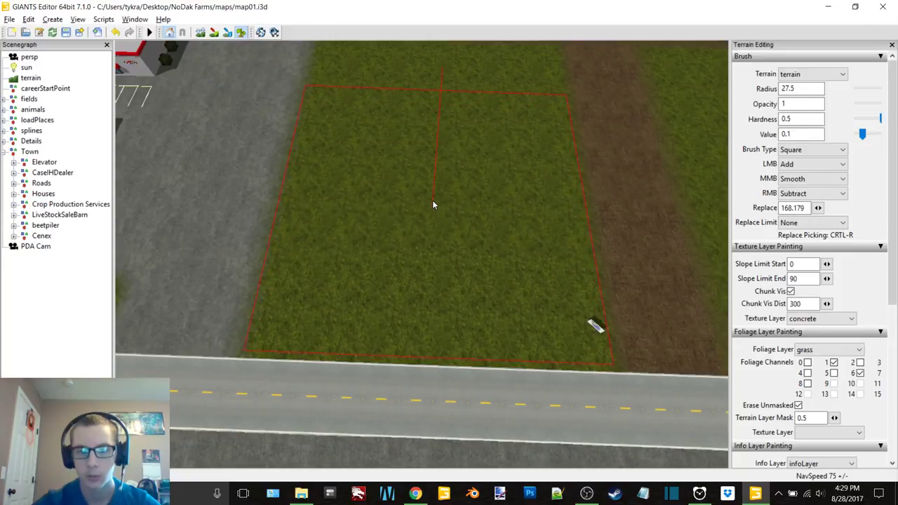
- Paint grass foliage between the Cenex pavement and the dirt track with radius 27.75, and fill the narrow strip behind the station with radius 10.5
alt+middle_drag(435, 200, 425, 244)
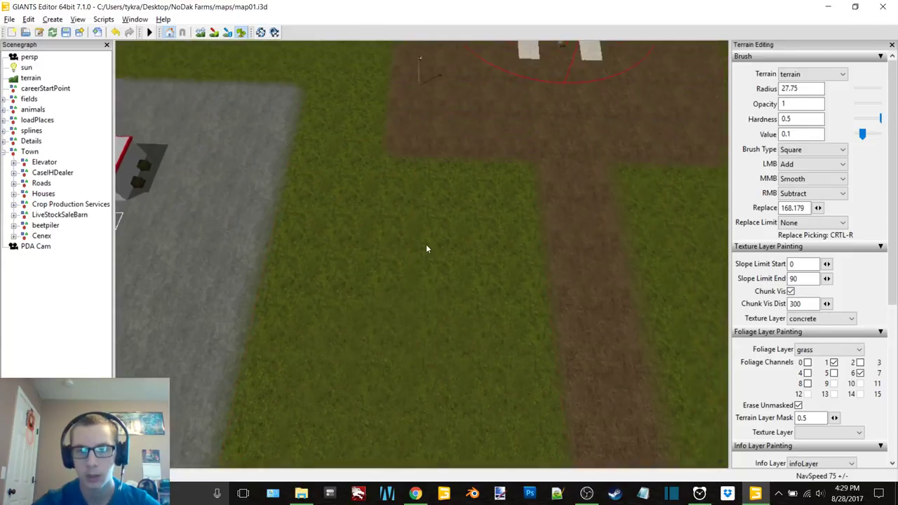
alt+right_drag(425, 244, 455, 227)
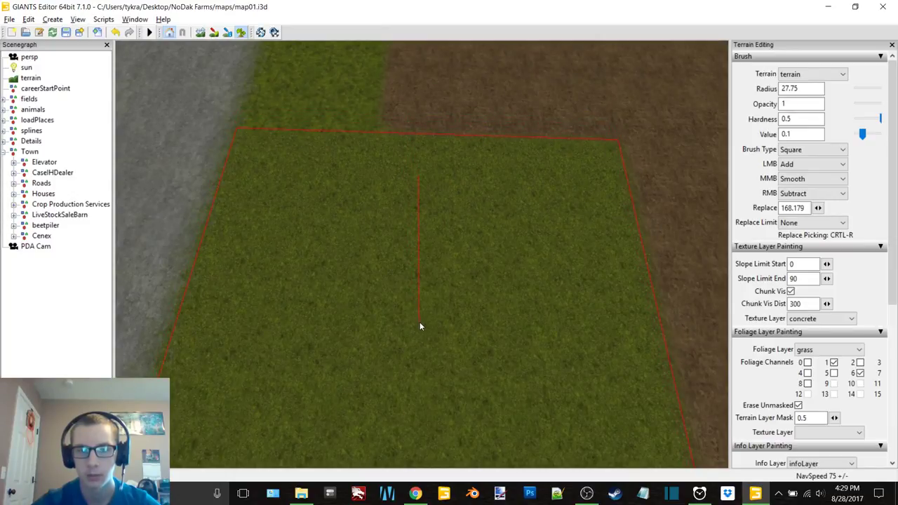
alt+middle_drag(420, 322, 453, 343)
scroll(429, 267, down, 5)
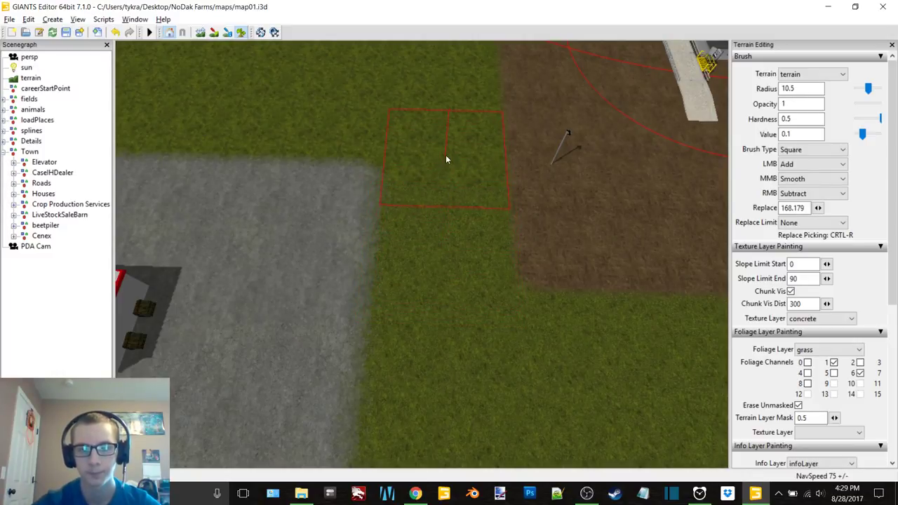
mouse_move(446, 156)
alt+middle_down()
mouse_move(494, 189)
mouse_move(459, 217)
mouse_move(348, 393)
alt+middle_up()
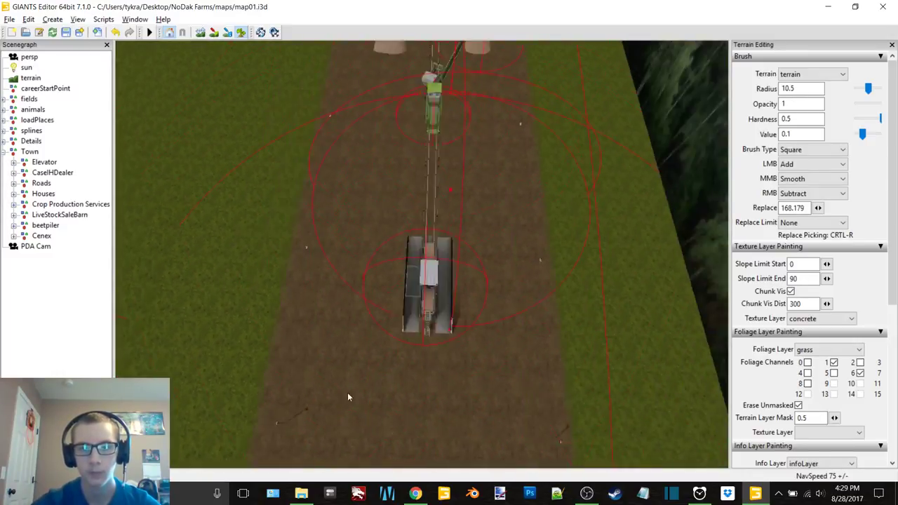
- Enlarge the brush radius to 34 and paint grass foliage over the ground beside the dirt area with the beet piles
right_drag(347, 397, 297, 234)
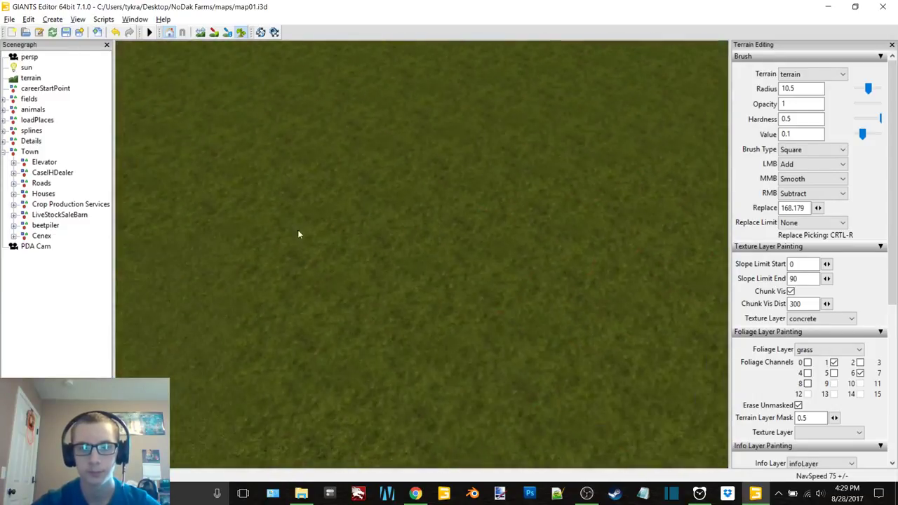
mouse_move(297, 234)
alt+middle_down()
mouse_move(362, 206)
mouse_move(353, 213)
mouse_move(441, 240)
alt+middle_up()
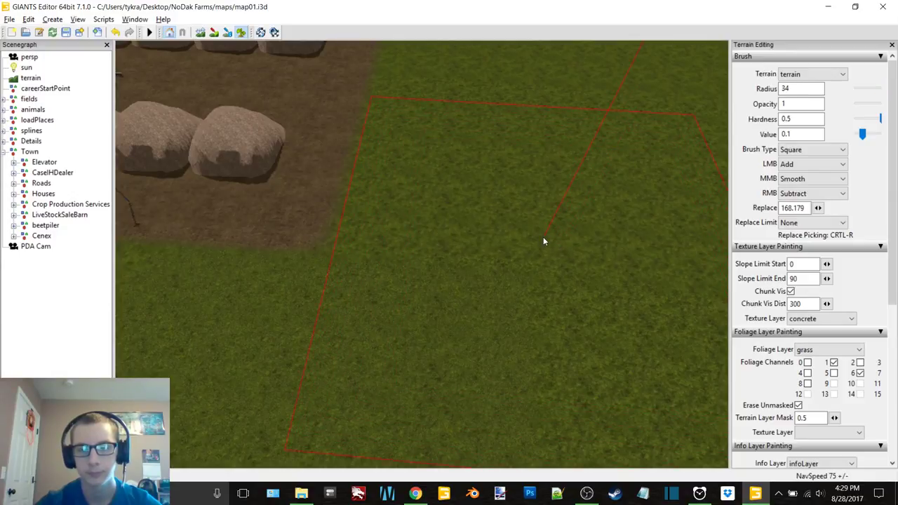
mouse_move(543, 241)
right_down()
mouse_move(645, 234)
mouse_move(536, 221)
mouse_move(514, 184)
mouse_move(483, 183)
mouse_move(501, 190)
right_up()
mouse_move(504, 189)
alt+middle_down()
mouse_move(534, 189)
mouse_move(519, 188)
alt+middle_up()
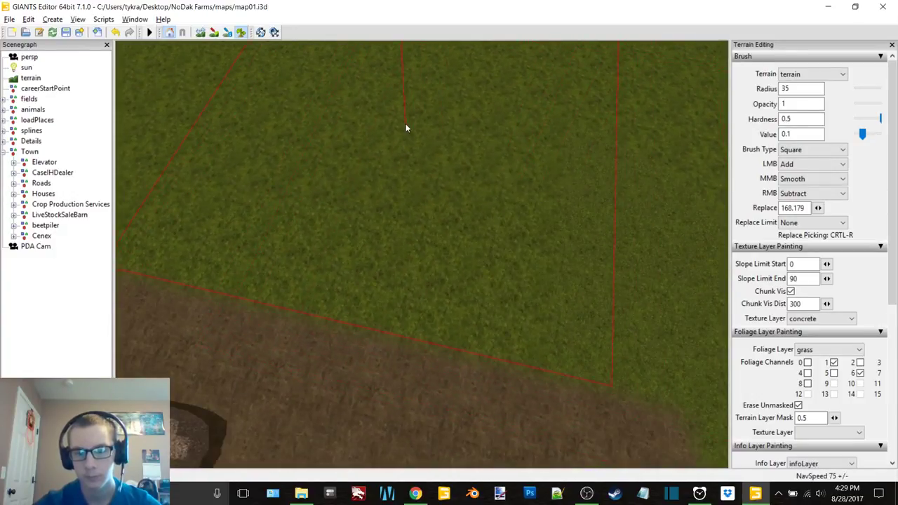
- Set the brush radius to 35 and paint grass foliage along the edge of the beet piler dirt area toward the Cenex pavement
mouse_move(406, 128)
right_down()
mouse_move(453, 146)
mouse_move(403, 128)
right_up()
mouse_move(338, 117)
right_down()
mouse_move(439, 148)
mouse_move(191, 77)
mouse_move(84, 79)
mouse_move(140, 81)
mouse_move(495, 153)
mouse_move(567, 144)
mouse_move(692, 165)
mouse_move(362, 133)
mouse_move(419, 144)
mouse_move(279, 159)
mouse_move(329, 157)
mouse_move(318, 150)
mouse_move(477, 166)
right_up()
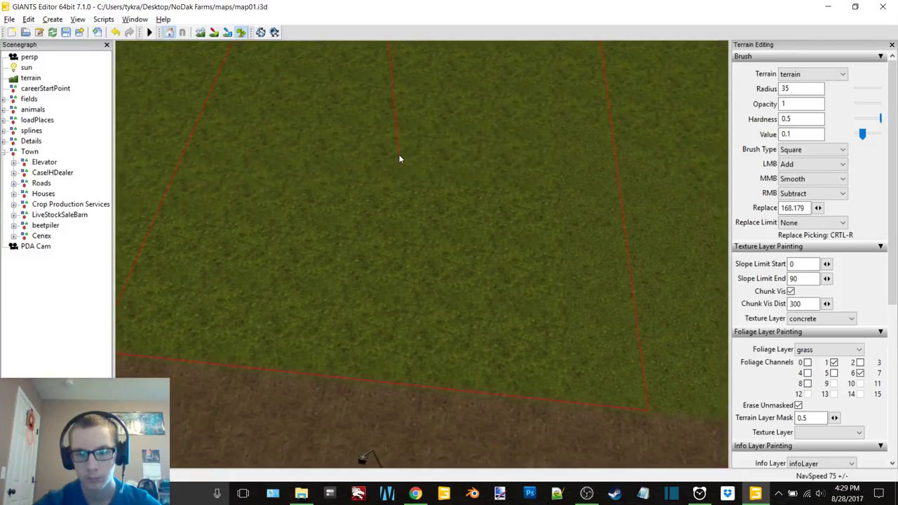
right_drag(399, 158, 459, 167)
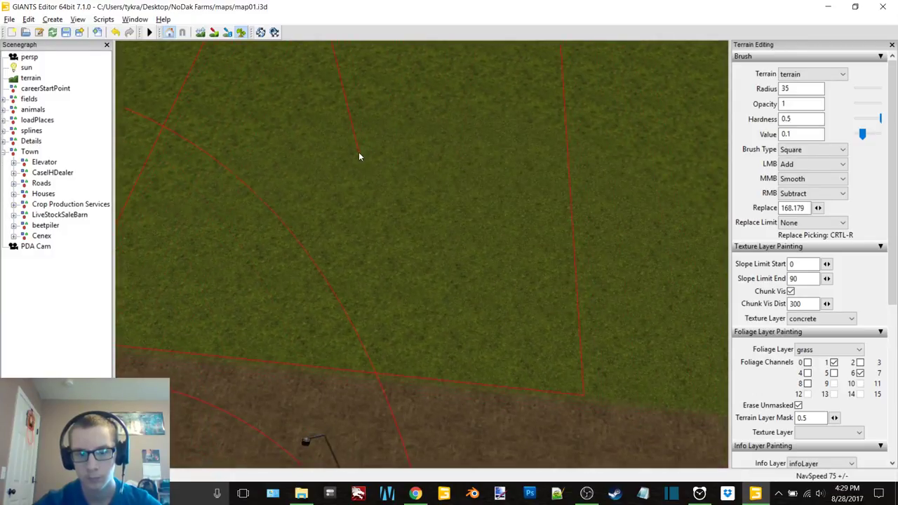
right_drag(361, 156, 449, 167)
right_drag(393, 169, 499, 199)
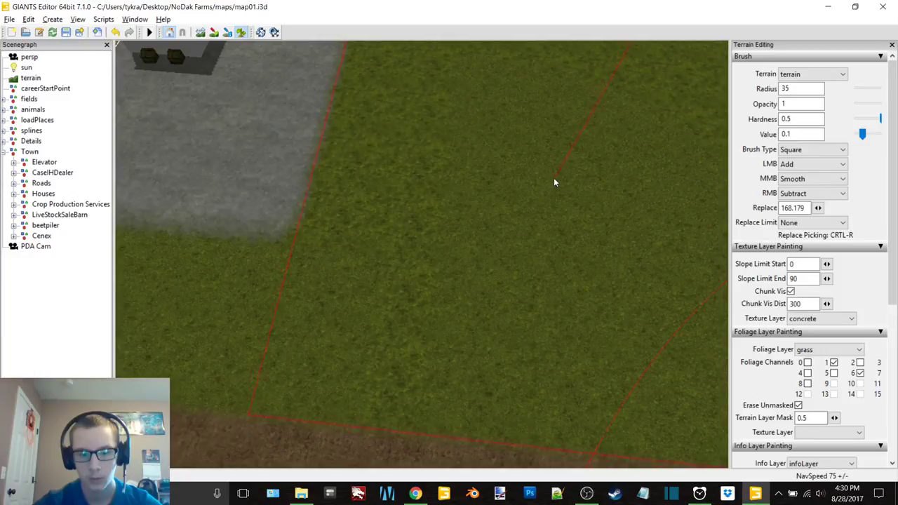
- Continue the grass foliage with radius 35 around the corner of the Cenex pavement and up to the town road
mouse_move(557, 179)
alt+middle_down()
mouse_move(530, 249)
mouse_move(543, 210)
mouse_move(551, 237)
alt+middle_up()
key(s)
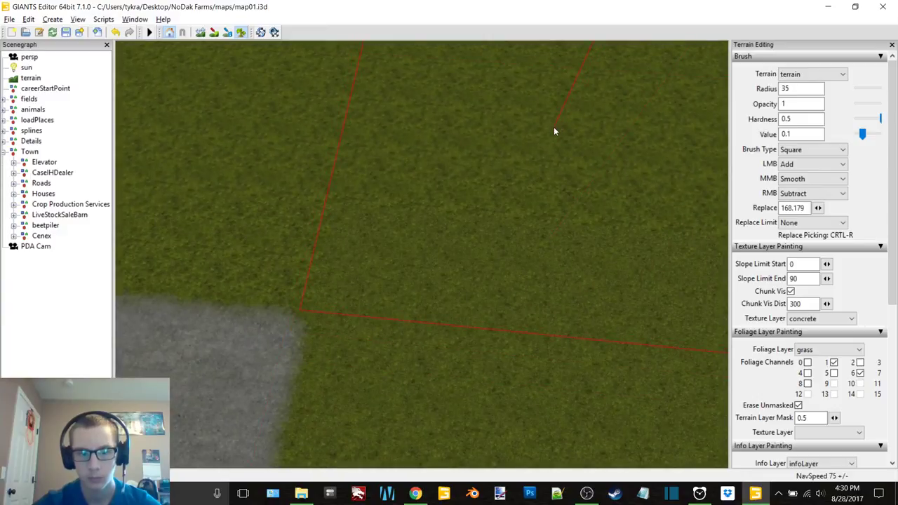
alt+middle_drag(554, 127, 552, 149)
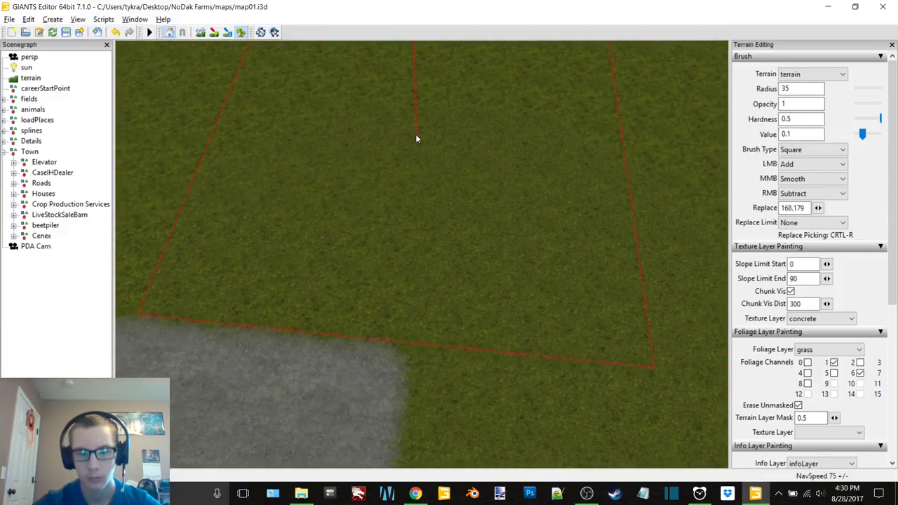
mouse_move(416, 134)
alt+middle_down()
mouse_move(524, 167)
mouse_move(521, 175)
alt+middle_up()
key(a)
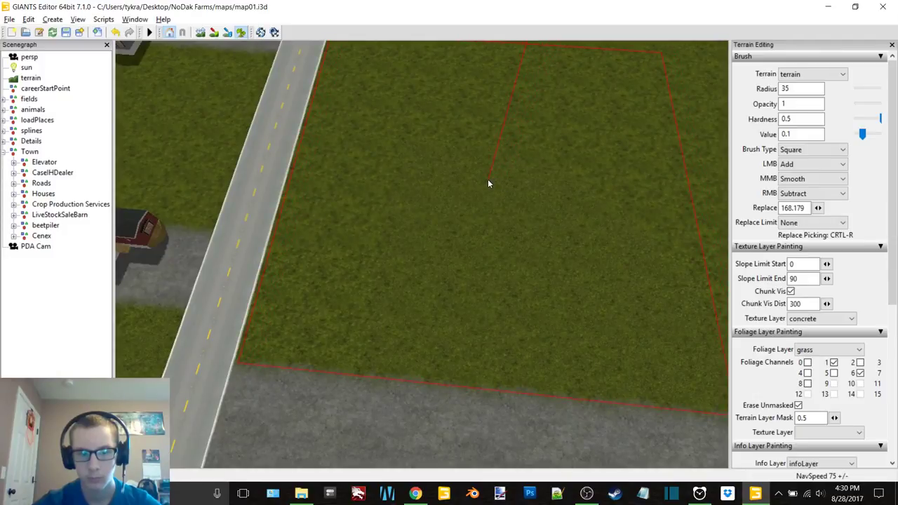
- Cover the open ground along the far stretch of the town road with grass foliage at radius 35, and minimize the map editor
mouse_move(487, 182)
alt+middle_down()
mouse_move(508, 277)
mouse_move(376, 219)
alt+middle_up()
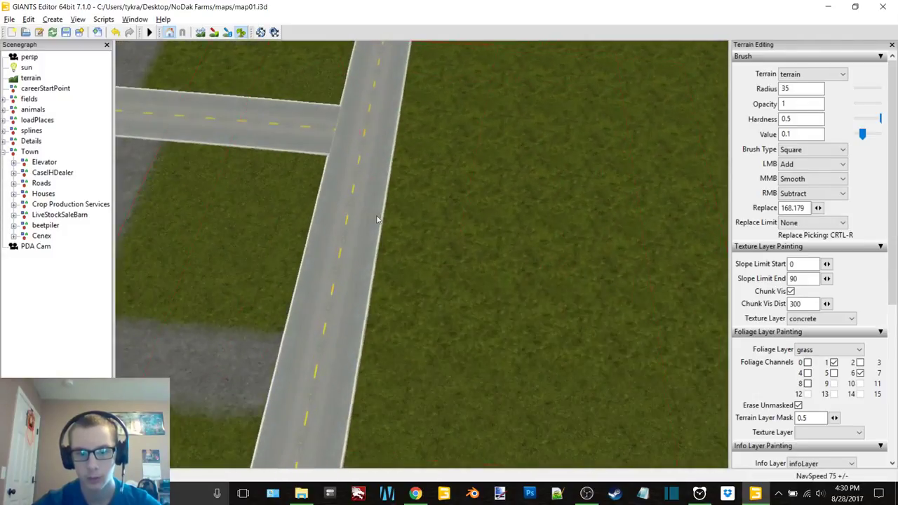
mouse_move(377, 220)
alt+mouse_down()
mouse_move(558, 207)
mouse_move(416, 160)
alt+mouse_up()
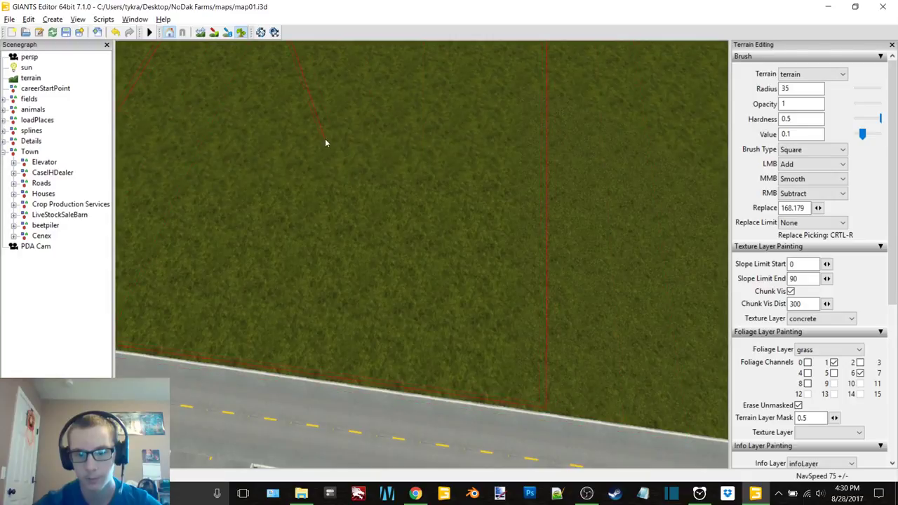
right_drag(326, 145, 370, 134)
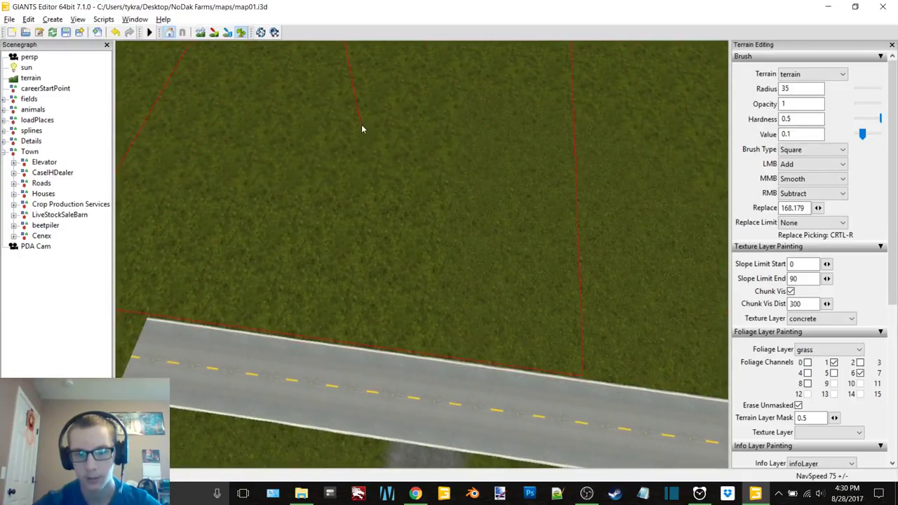
right_drag(447, 136, 287, 54)
alt+drag(428, 136, 507, 205)
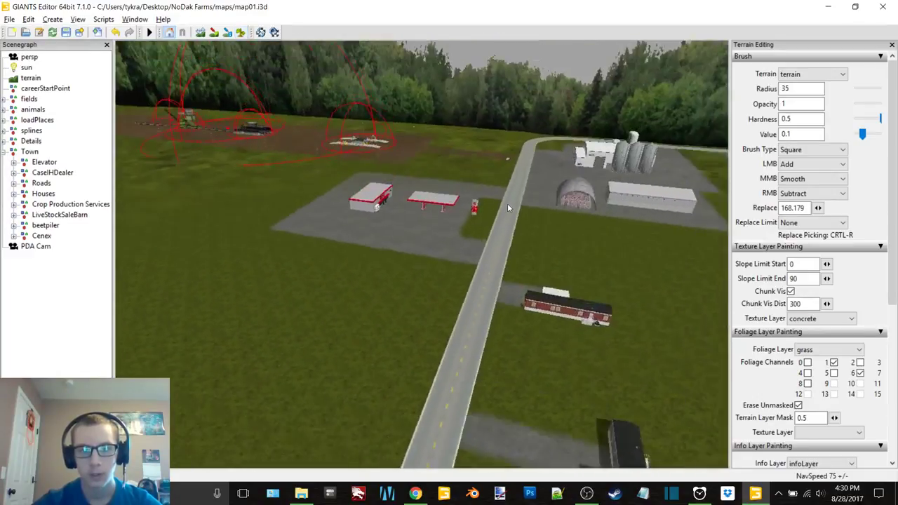
alt+right_drag(507, 205, 517, 172)
alt+drag(517, 172, 466, 160)
alt+right_drag(466, 160, 449, 225)
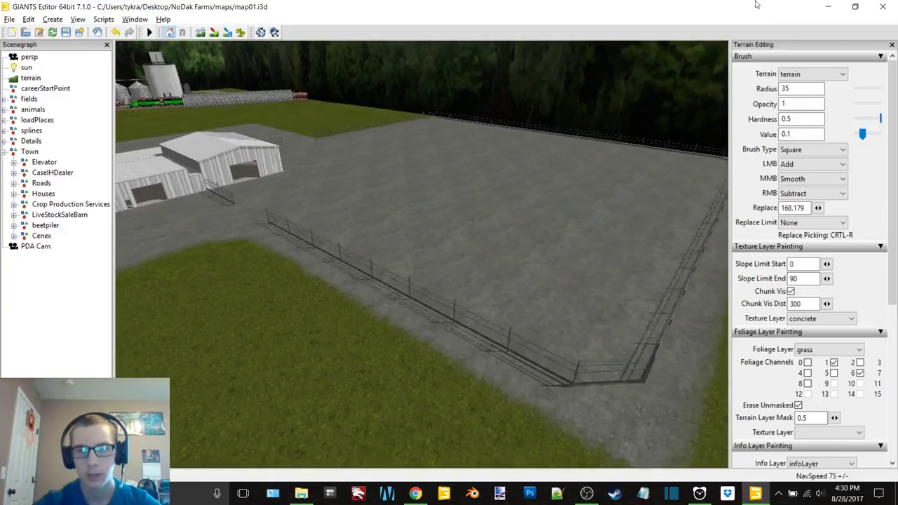
click(828, 7)
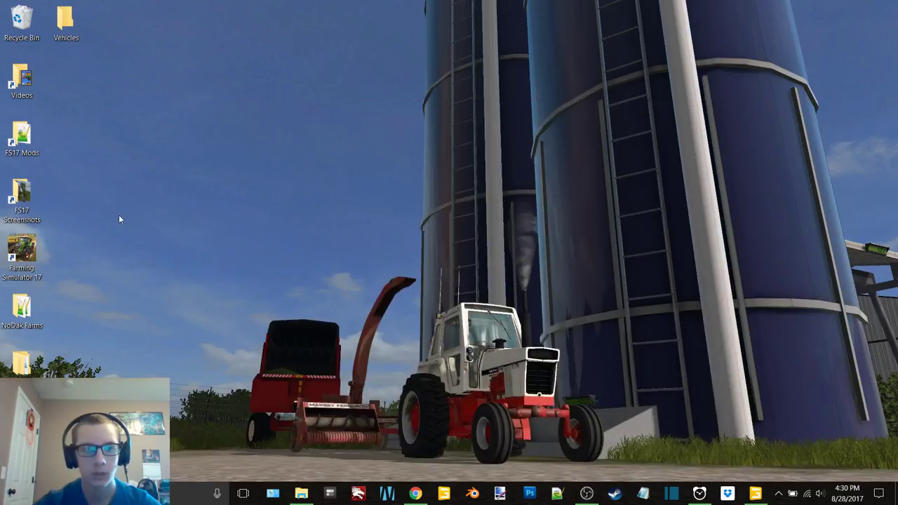
double_click(21, 136)
click(477, 163)
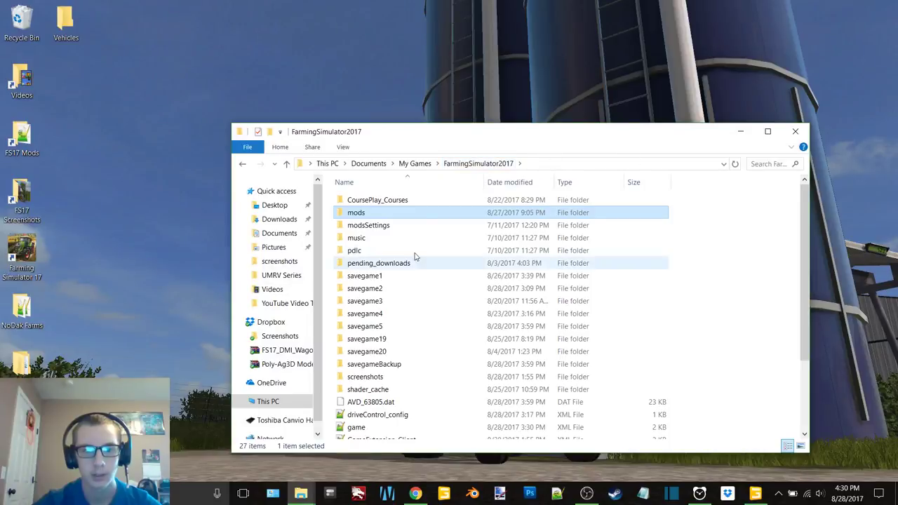
scroll(425, 389, down, 3)
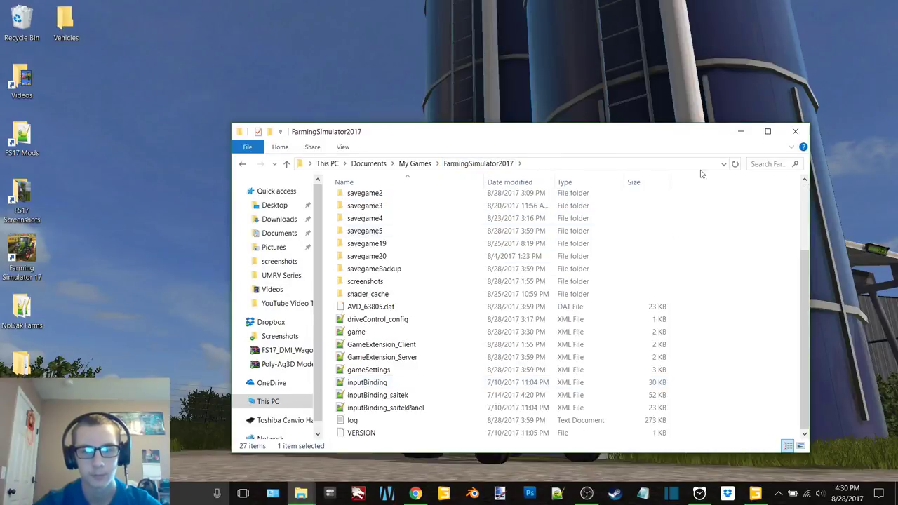
click(795, 131)
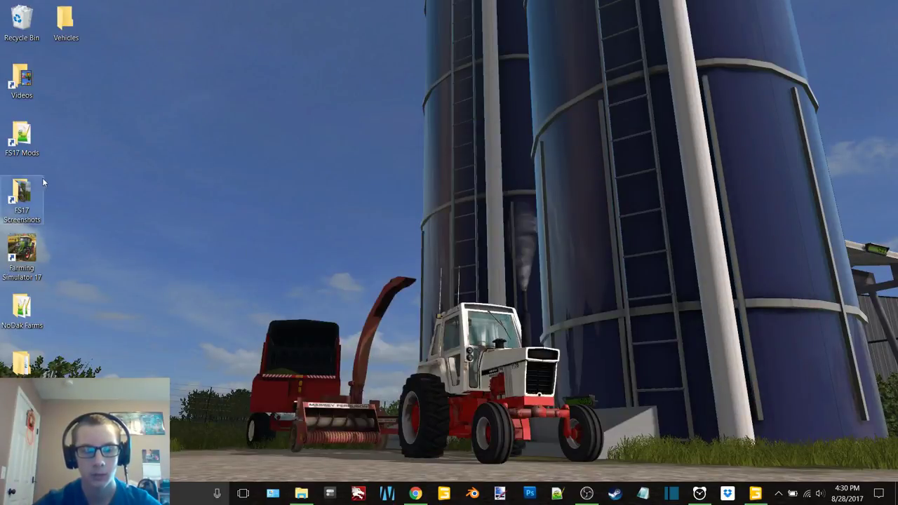
- In File Explorer, open the vehicles folder under Odds And Ends\data on the Toshiba Canvio hard drive
double_click(35, 196)
click(284, 420)
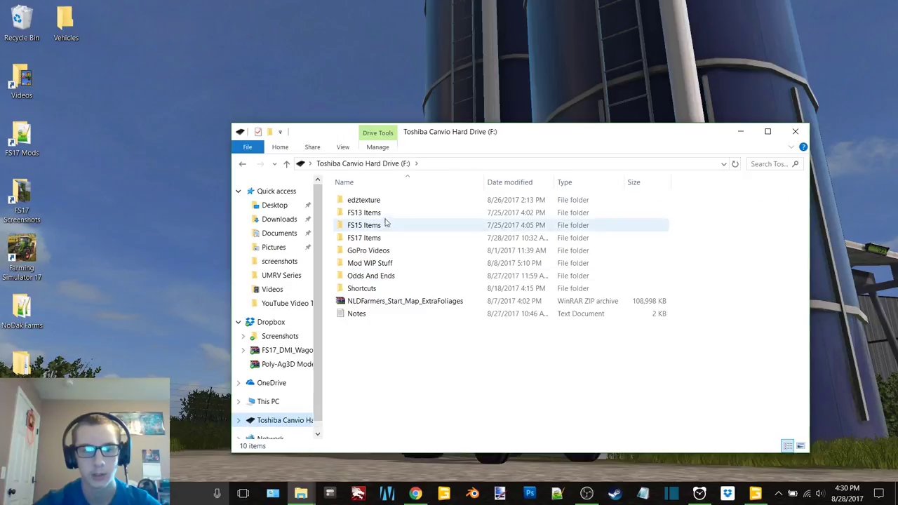
double_click(388, 275)
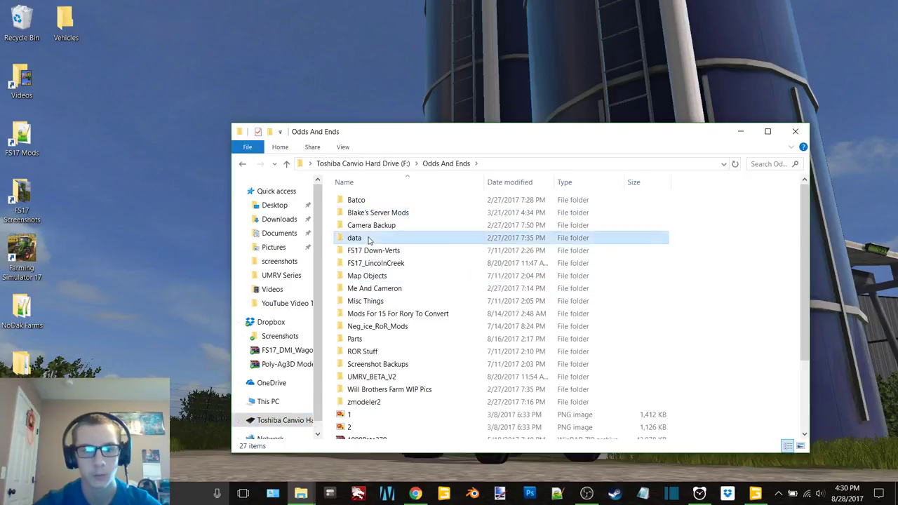
double_click(372, 238)
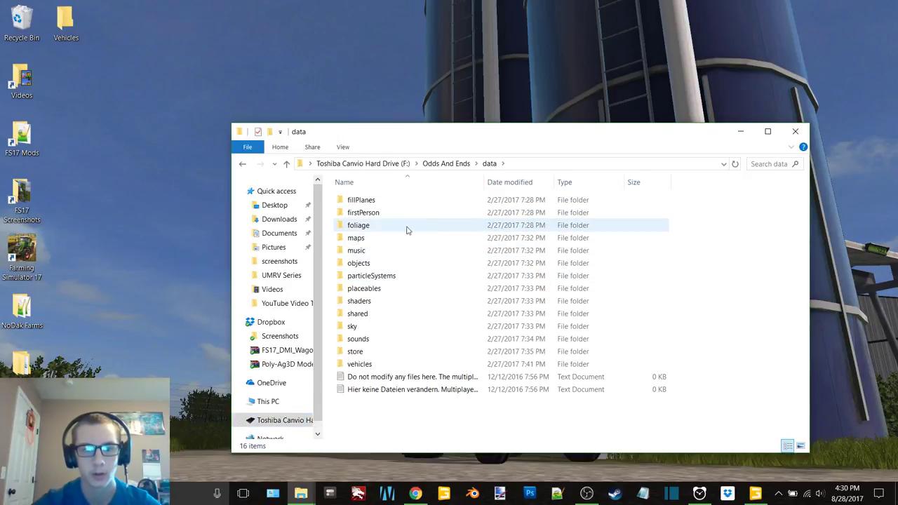
double_click(347, 364)
- Check the cars folder, return to vehicles, and open the capello folder inside cutters to look through its files
double_click(372, 201)
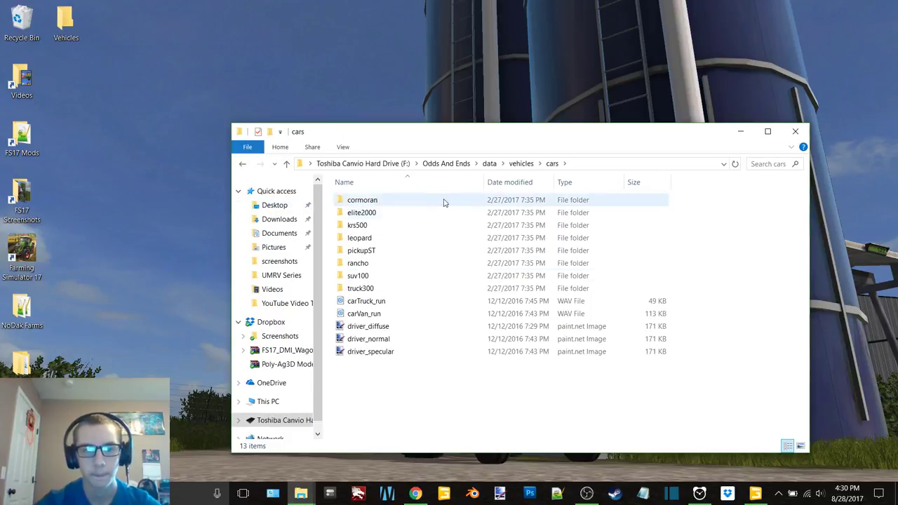
click(243, 165)
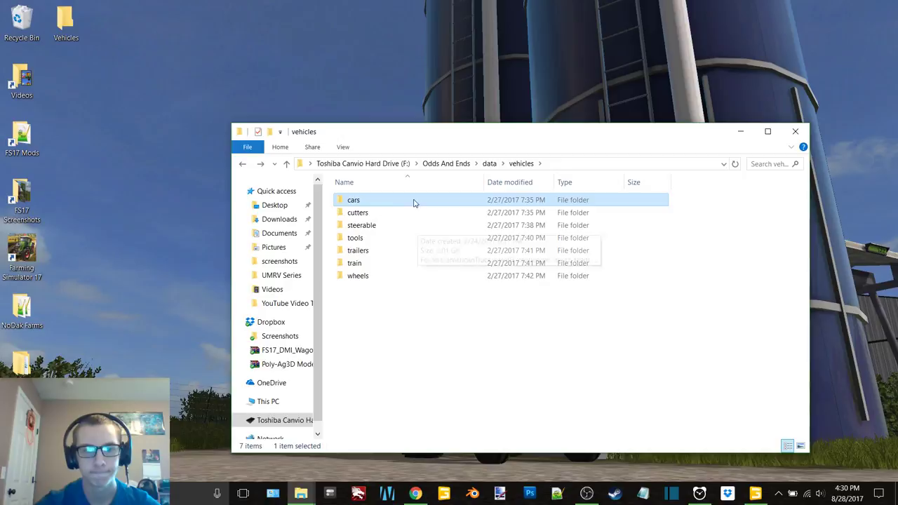
double_click(378, 213)
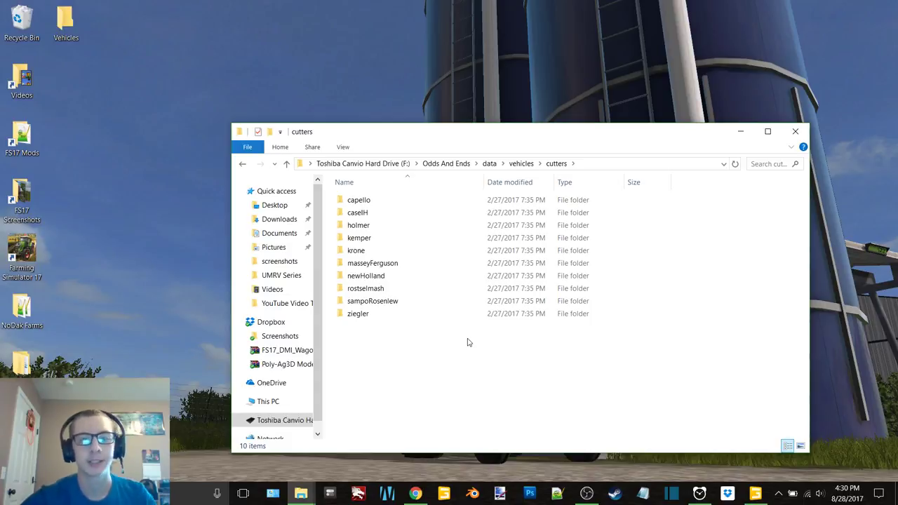
double_click(410, 200)
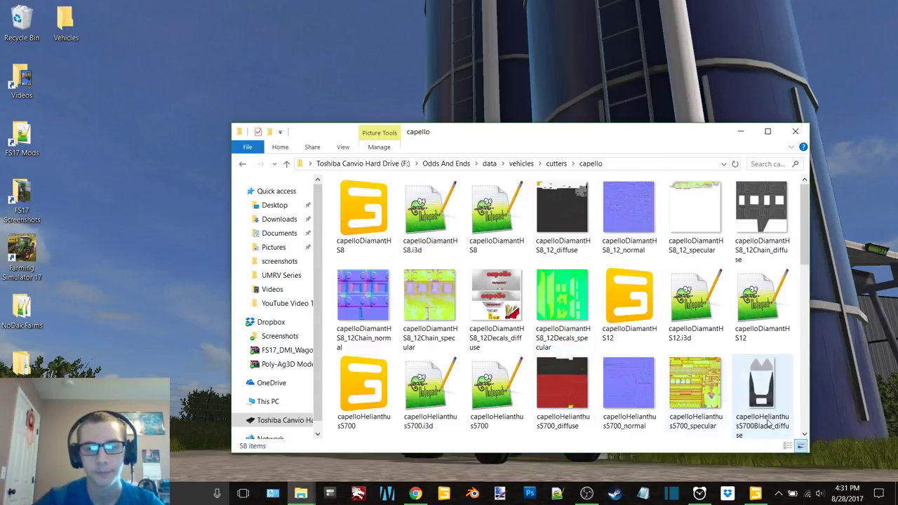
scroll(588, 361, down, 5)
scroll(588, 357, up, 10)
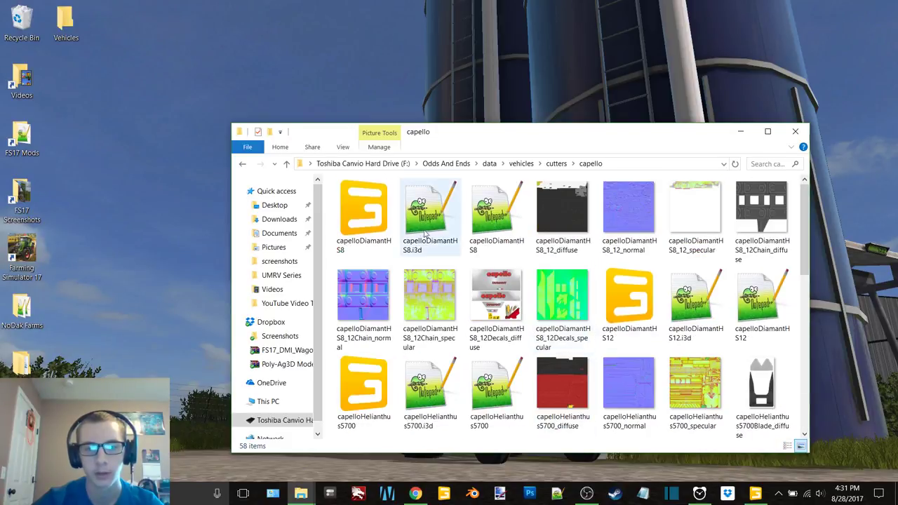
- Open the capelloDiamantHS8 model in GIANTS Editor version 7.1.0 and dismiss the welcome window
click(378, 218)
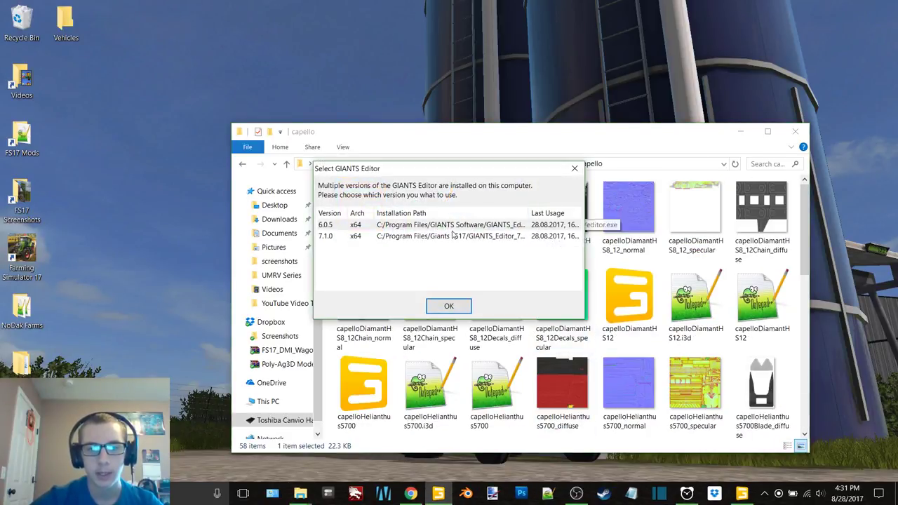
double_click(460, 237)
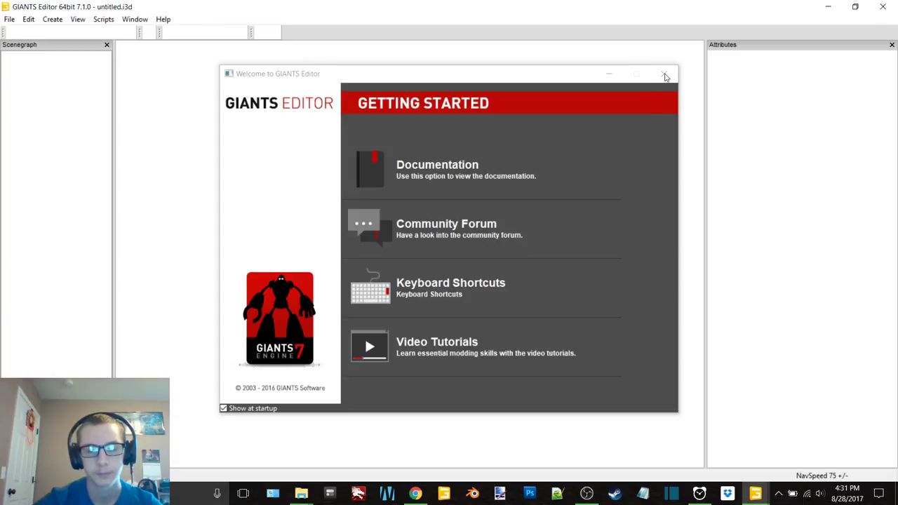
click(665, 75)
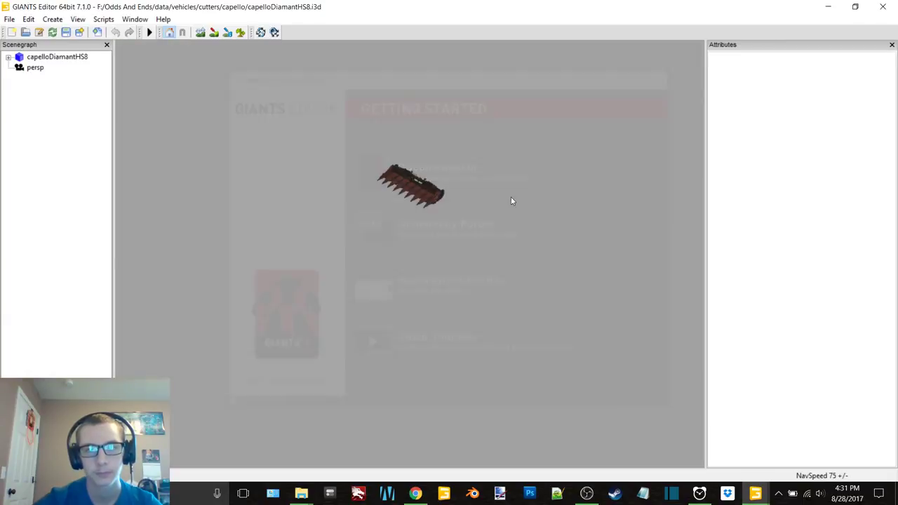
- Add a light to the scene and examine the capelloDiamantHS8 header up close from several angles
scroll(449, 229, up, 3)
alt+drag(464, 224, 463, 168)
scroll(464, 177, up, 4)
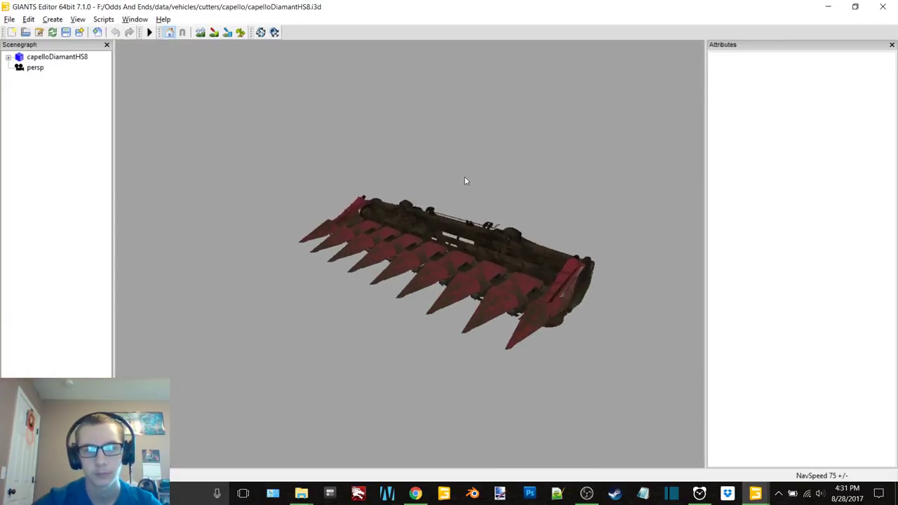
key(ctrl+l)
alt+drag(499, 212, 392, 231)
scroll(494, 215, up, 4)
alt+middle_drag(392, 231, 398, 234)
scroll(397, 234, down, 3)
alt+drag(397, 234, 466, 241)
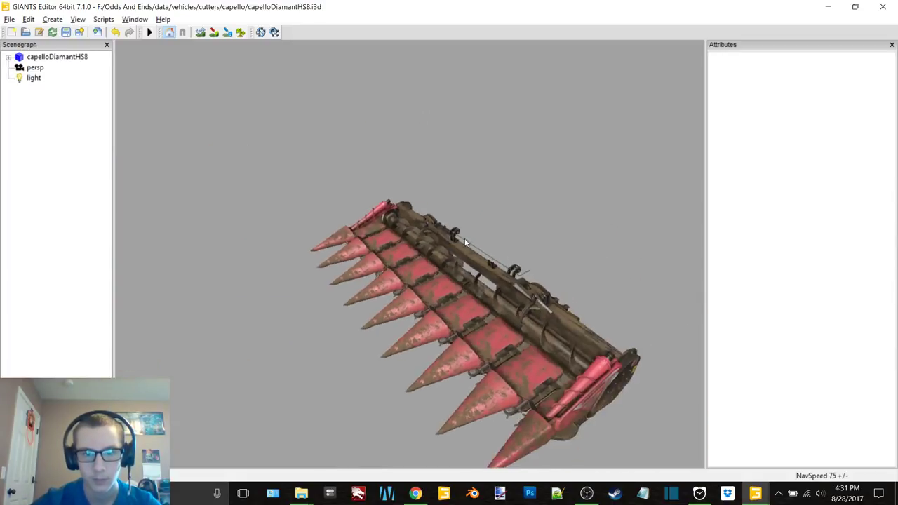
- Delete attacherJoint, workArea, aiArea, aiSize, pto, aiCollisionTrigger, testAreas, effectNodes and pto2 from capelloDiamantHS8, keeping only the capello_vis group
scroll(465, 240, down, 3)
alt+middle_drag(465, 241, 453, 231)
mouse_move(452, 232)
alt+mouse_down()
mouse_move(430, 224)
mouse_move(442, 230)
alt+mouse_up()
scroll(448, 232, up, 4)
scroll(447, 231, down, 4)
click(42, 57)
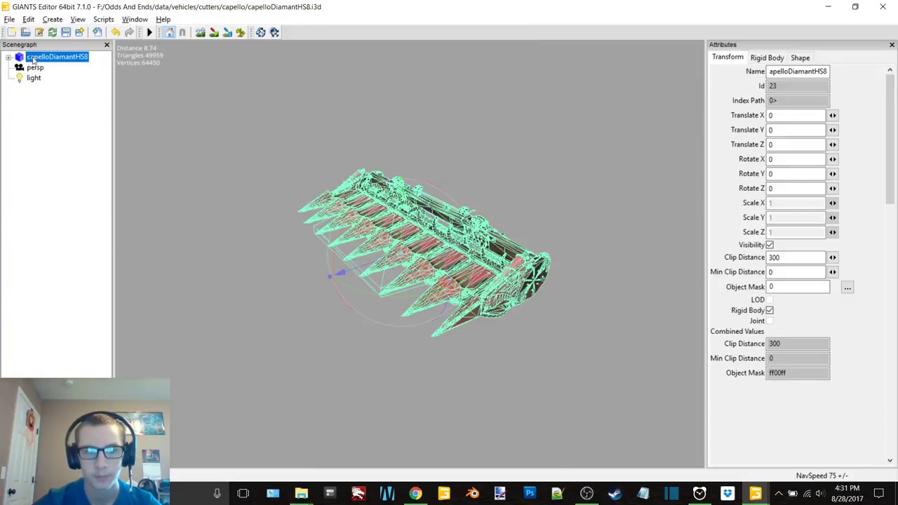
double_click(46, 59)
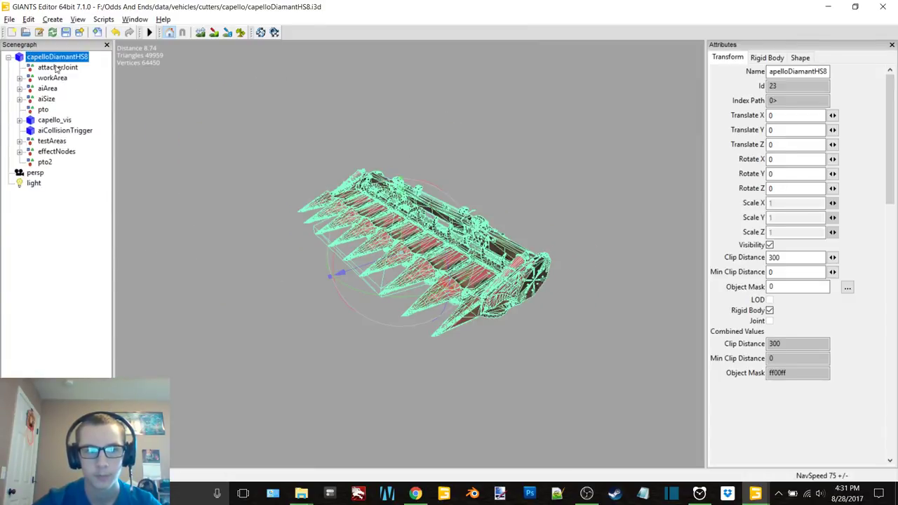
click(56, 67)
ctrl+click(53, 78)
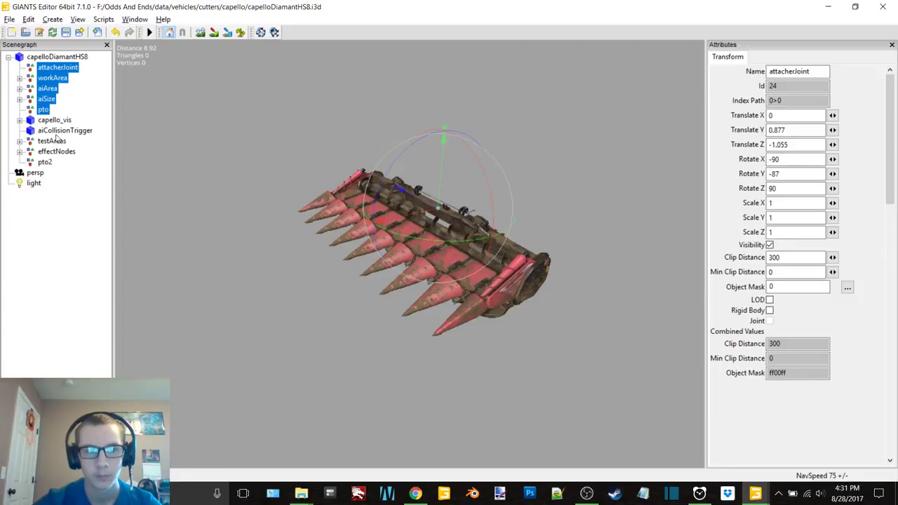
ctrl+click(59, 131)
ctrl+click(57, 141)
ctrl+click(58, 152)
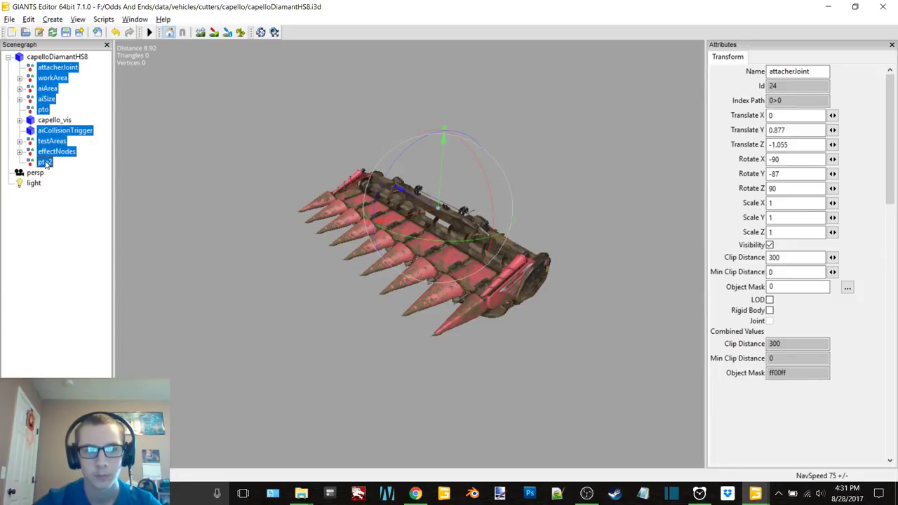
key(Delete)
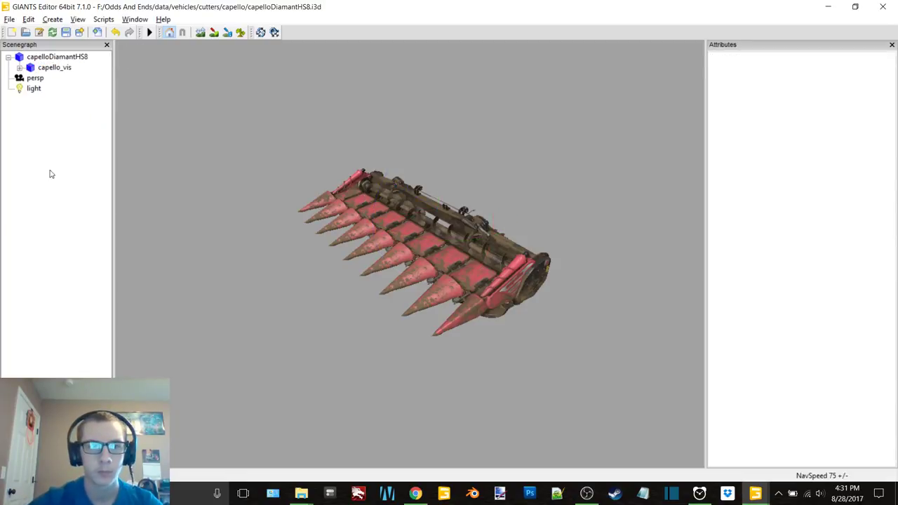
- Expand the capello_vis group and delete its mainDrum node
double_click(59, 67)
click(65, 78)
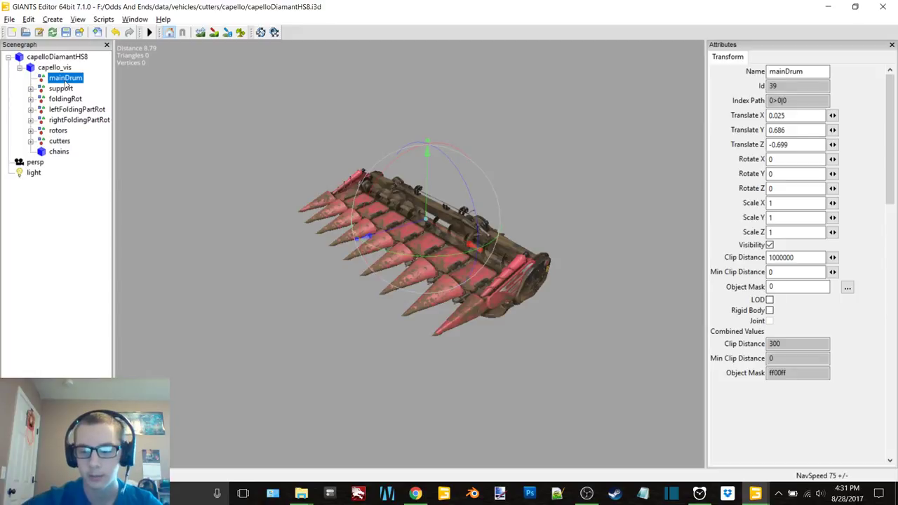
key(Delete)
- Check which header parts belong to the support and foldingRot groups, including supportArm, leftArm and rightArm
click(62, 78)
double_click(61, 80)
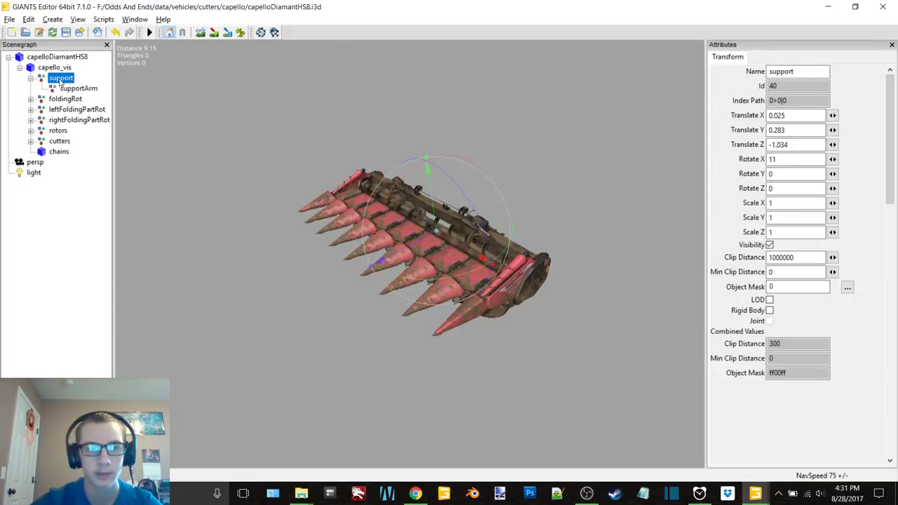
click(64, 89)
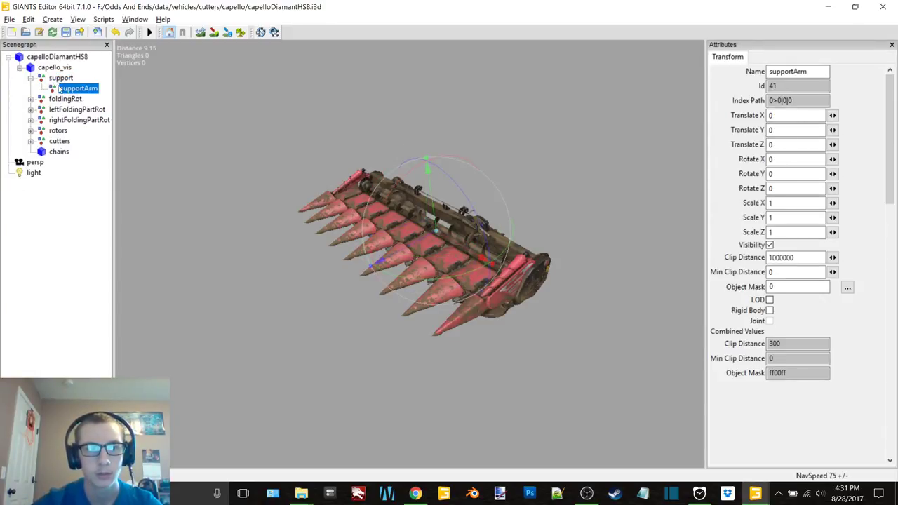
double_click(66, 100)
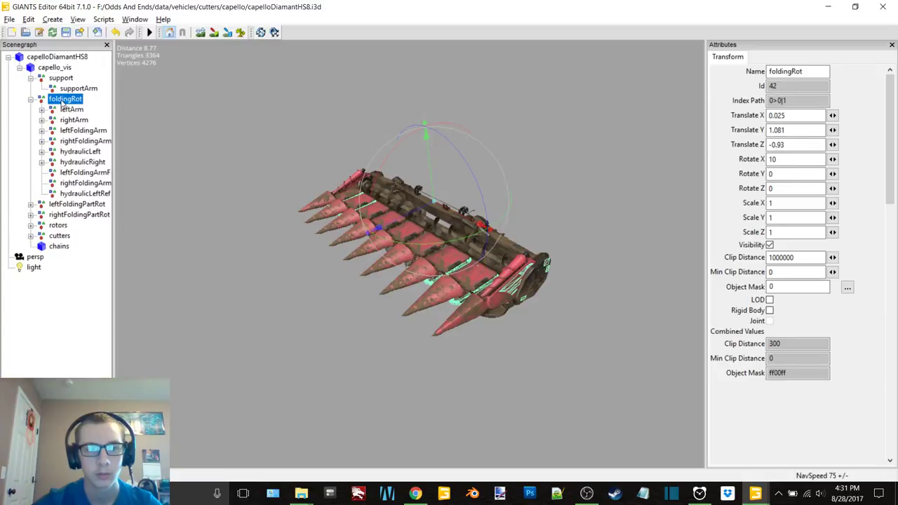
click(68, 110)
click(75, 121)
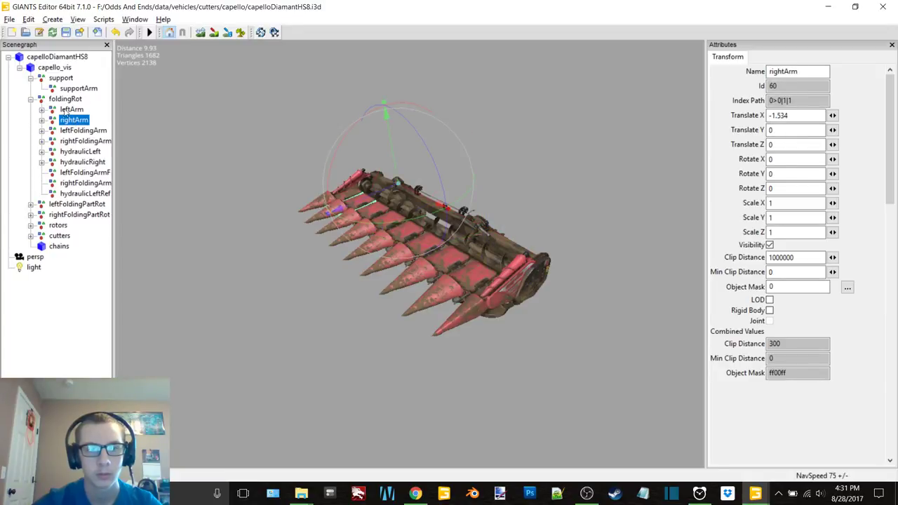
double_click(62, 99)
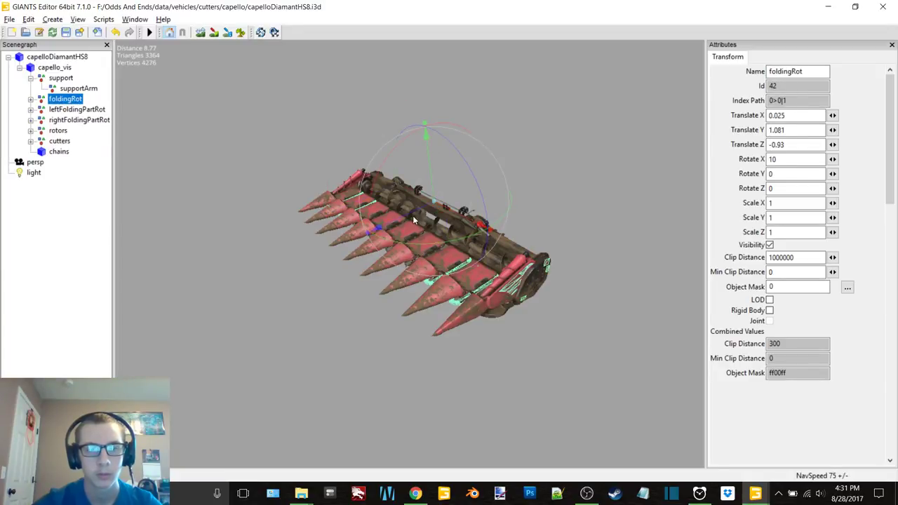
- Try moving the foldingRot and support groups in the viewport, undoing each move
drag(414, 220, 543, 148)
key(ctrl+z)
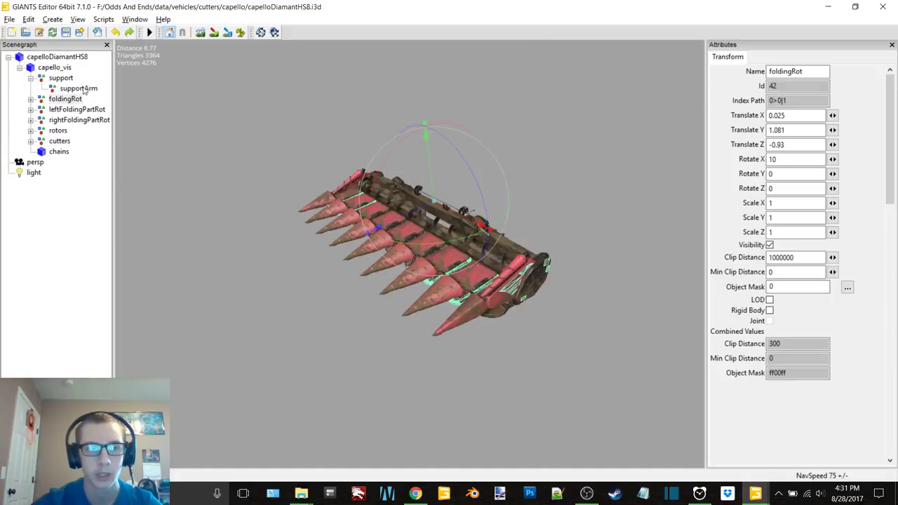
double_click(65, 79)
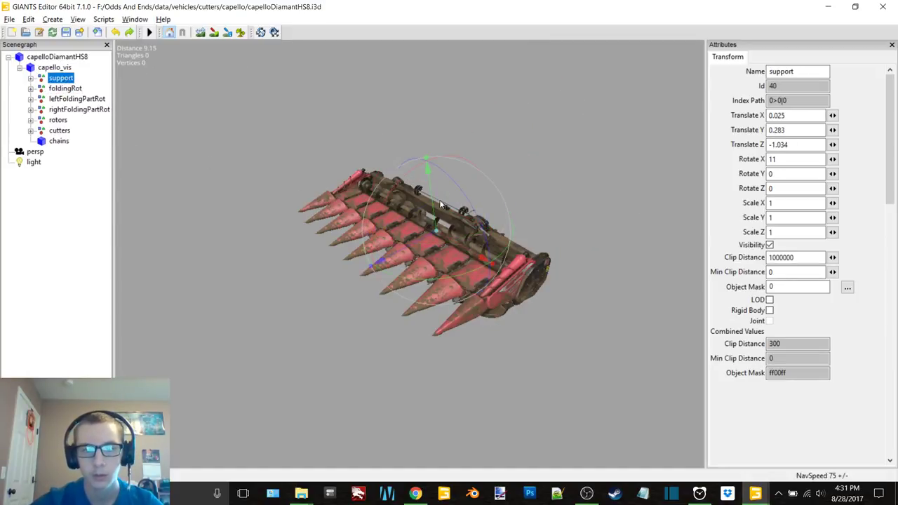
drag(440, 204, 415, 111)
key(ctrl+z)
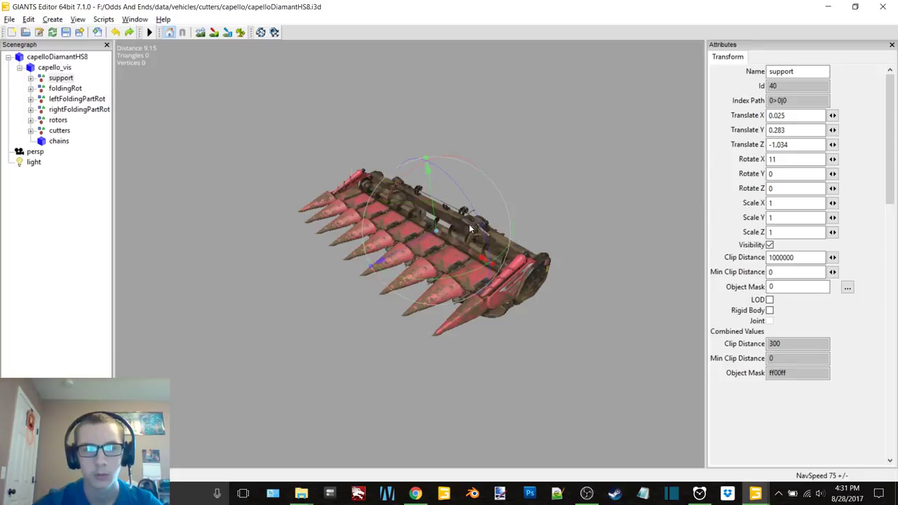
- Examine the header from behind and from the front, and look through foldingRot's leftArm and leftDrum nodes
alt+drag(456, 233, 278, 221)
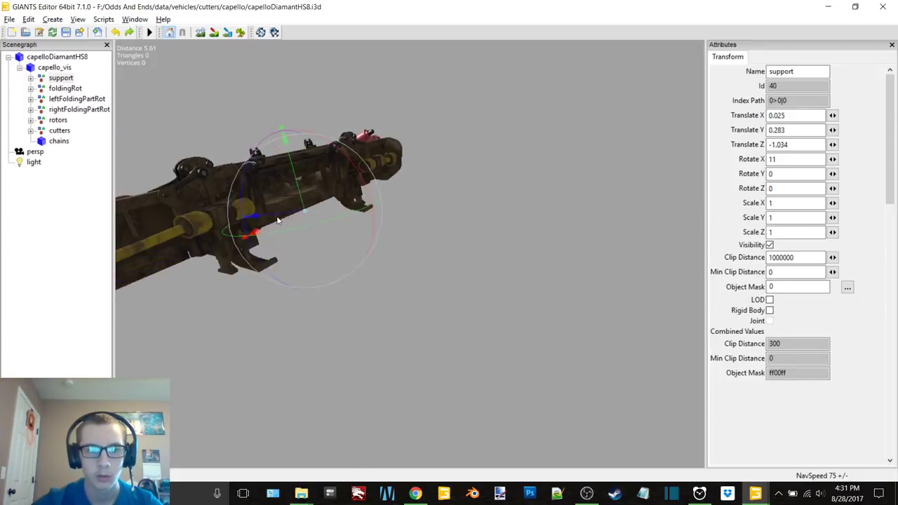
middle_drag(277, 220, 341, 250)
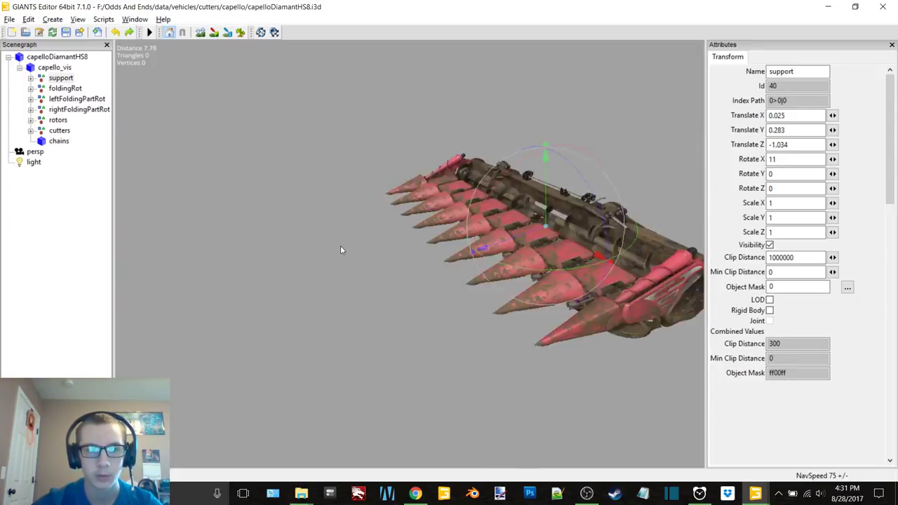
alt+drag(340, 247, 299, 251)
click(74, 258)
alt+drag(399, 167, 281, 160)
click(75, 89)
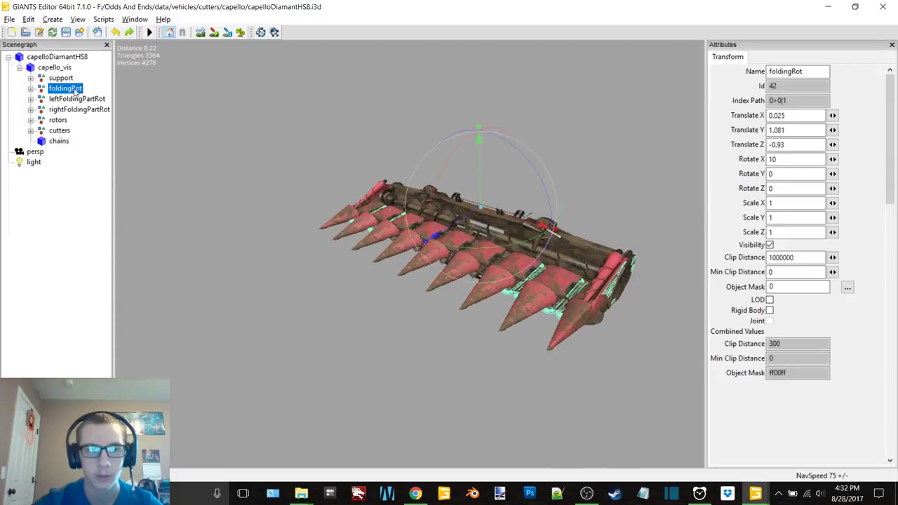
double_click(75, 91)
double_click(76, 100)
click(84, 109)
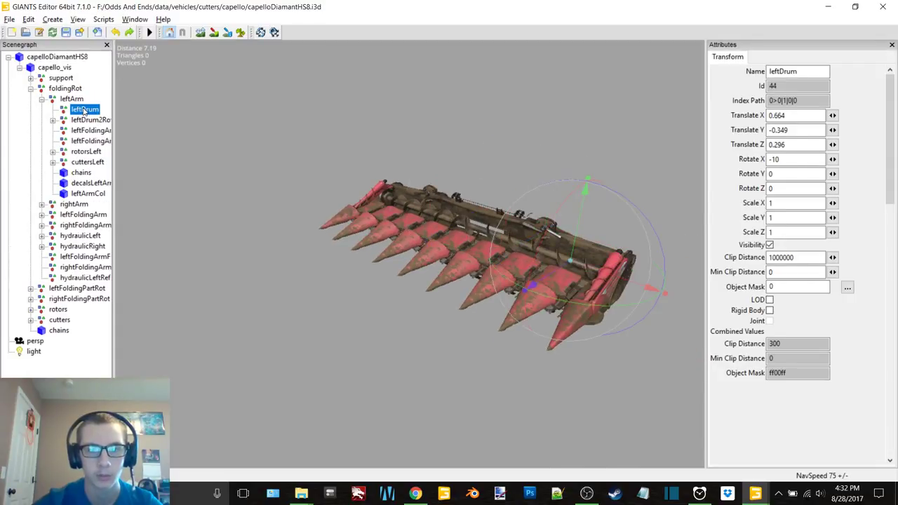
double_click(72, 99)
click(66, 89)
double_click(65, 88)
click(77, 167)
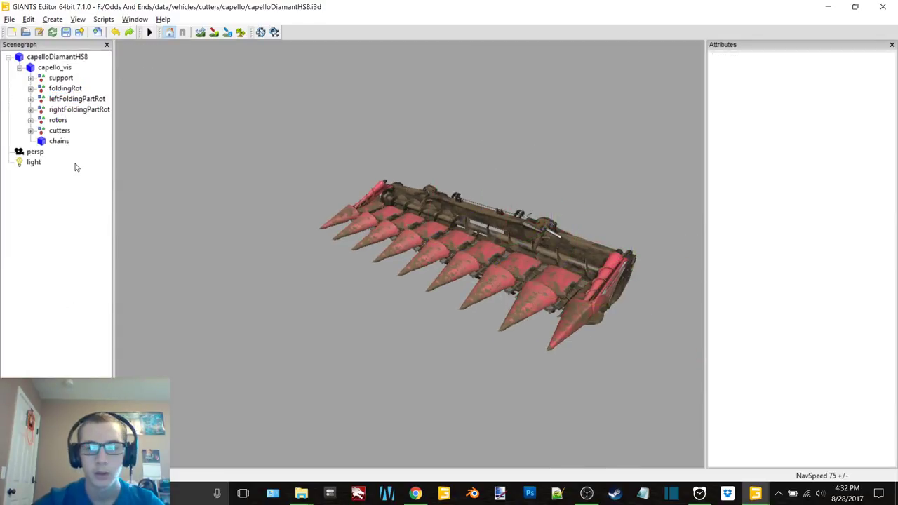
- Collapse the capello_vis group and select it as a whole
click(61, 79)
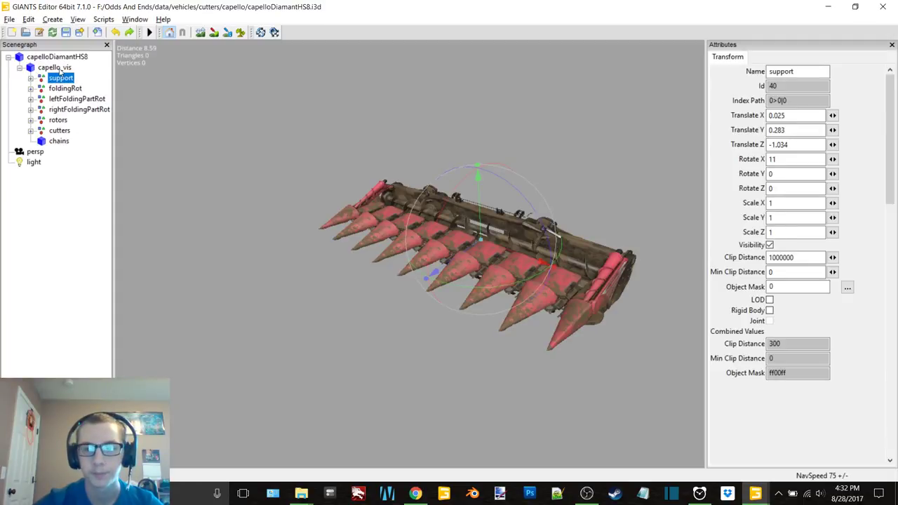
double_click(60, 69)
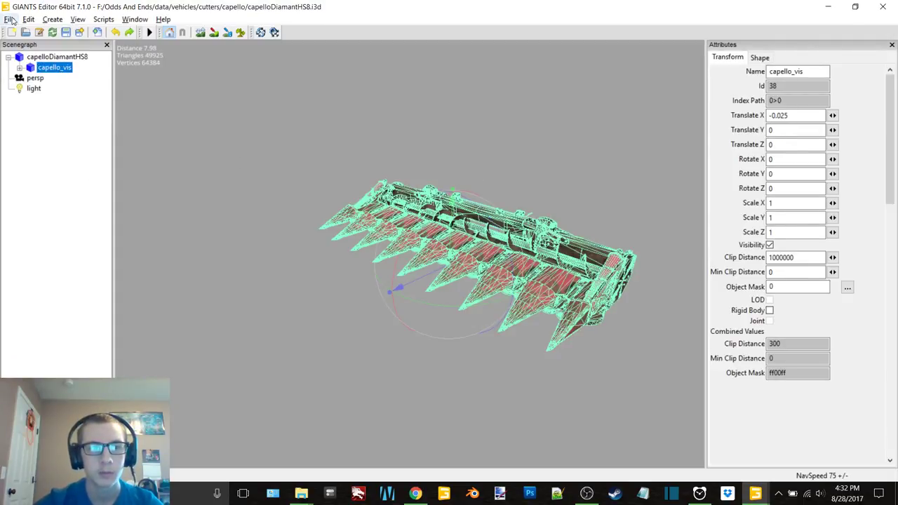
click(135, 19)
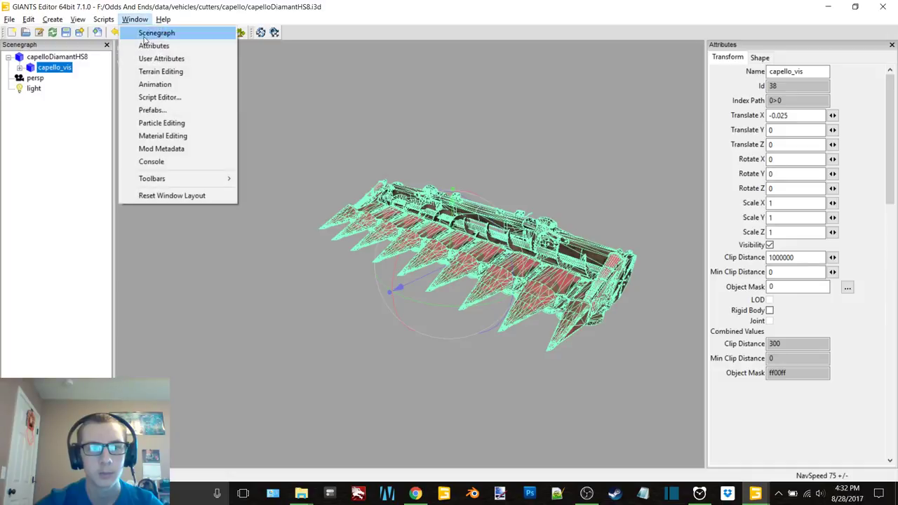
click(68, 131)
click(47, 68)
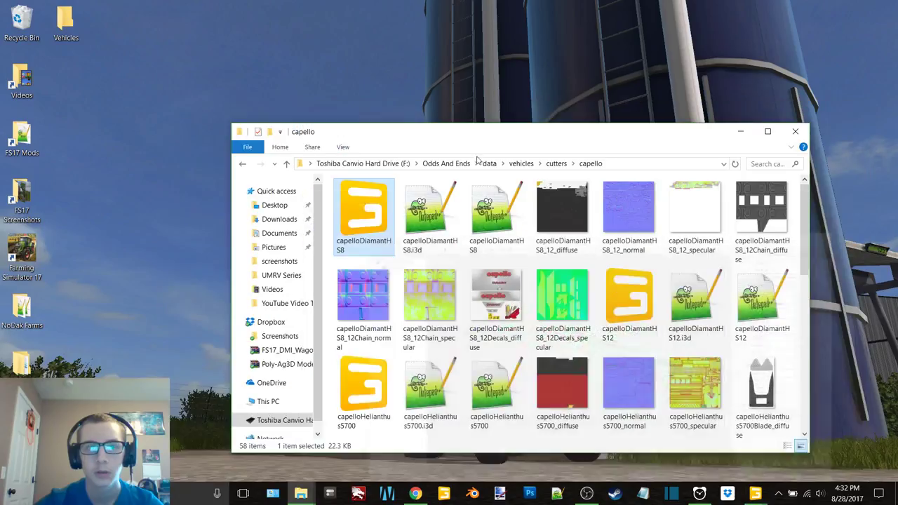
- Minimize the editor and create a folder named "8 row corn" inside the desktop's Vehicles folder
click(828, 6)
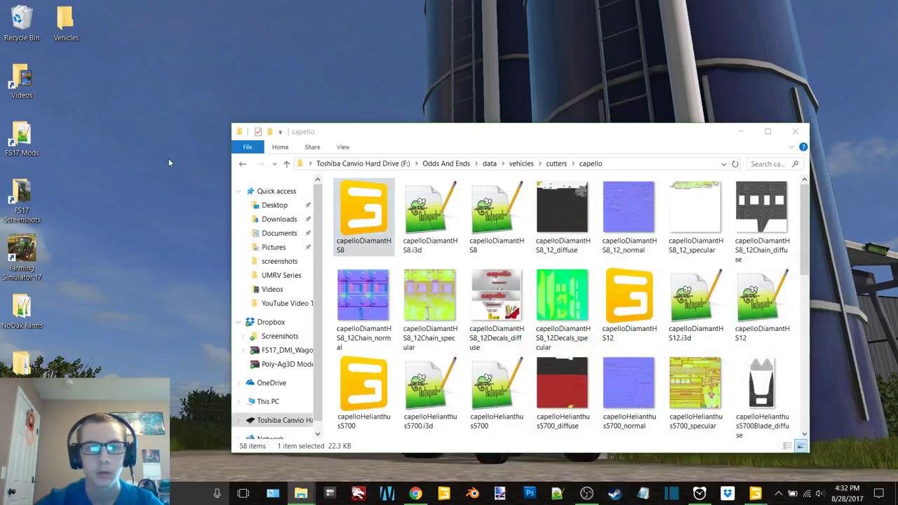
double_click(66, 22)
key(ctrl+shift+n)
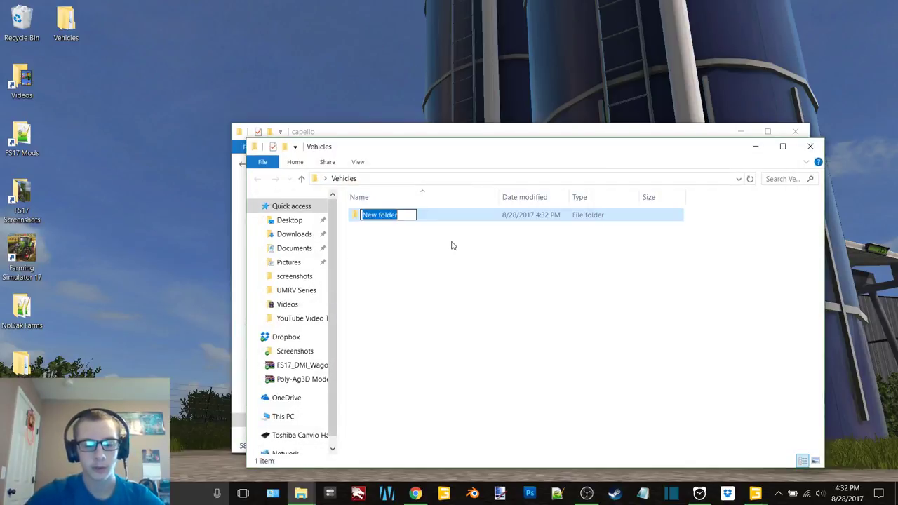
text(8)
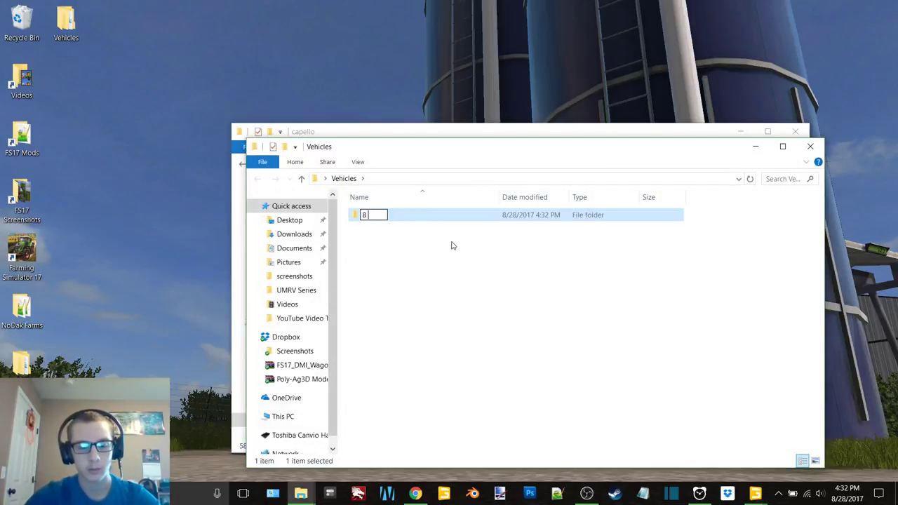
text( row corn)
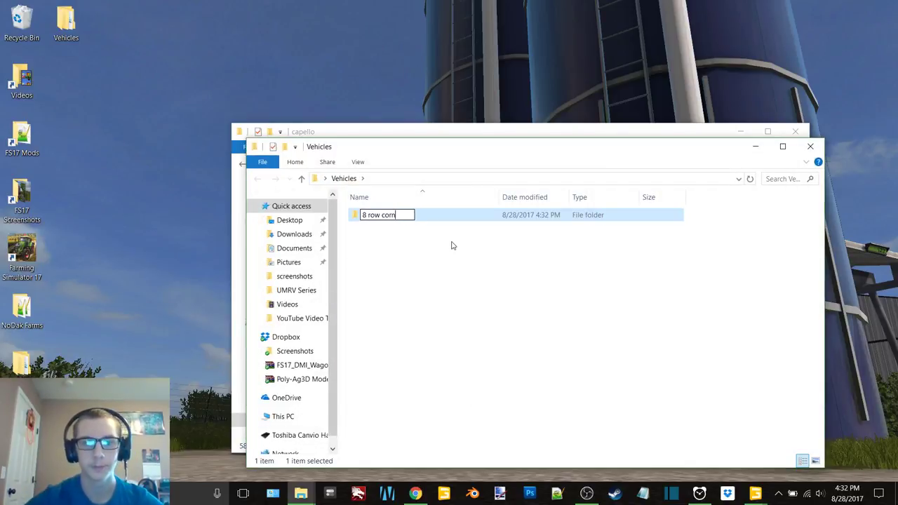
key(Return)
- Return to GIANTS Editor, start exporting the selected capello_vis with its files, and choose Desktop\Vehicles\8 row corn as the destination
mouse_move(757, 495)
click(817, 438)
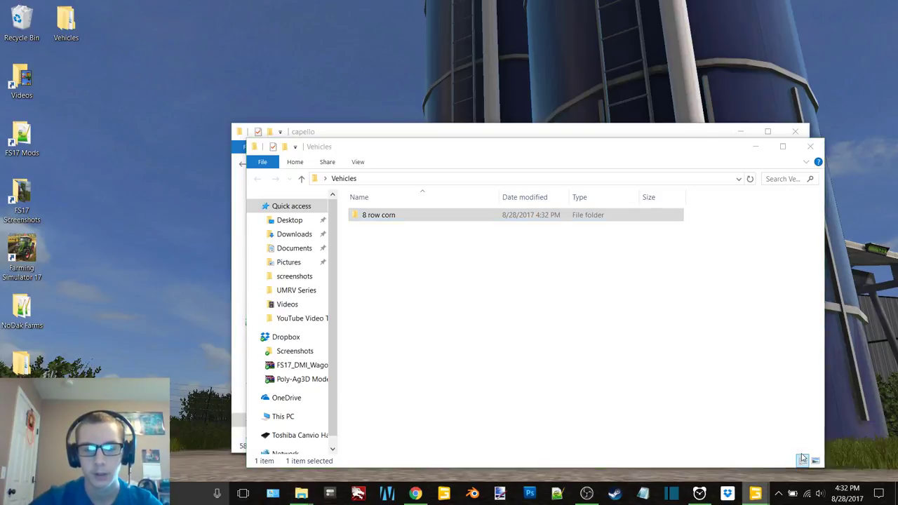
click(10, 20)
click(94, 182)
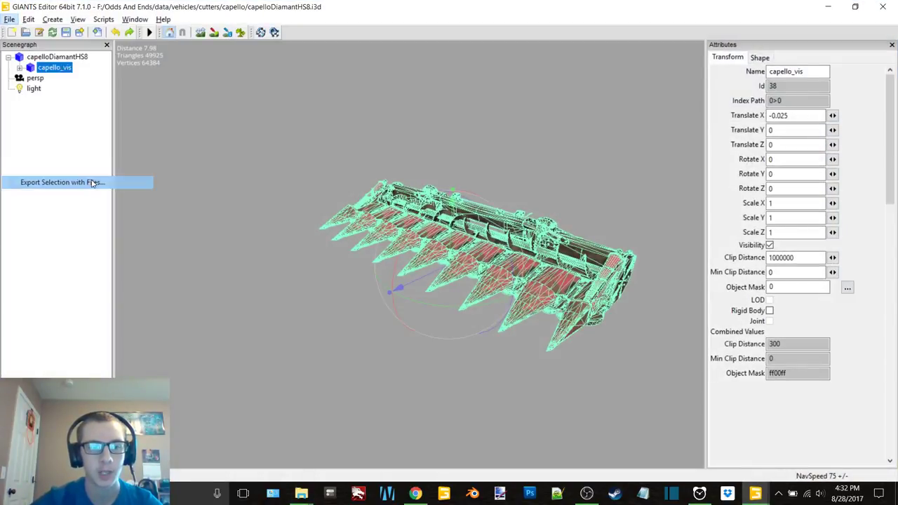
scroll(66, 124, up, 3)
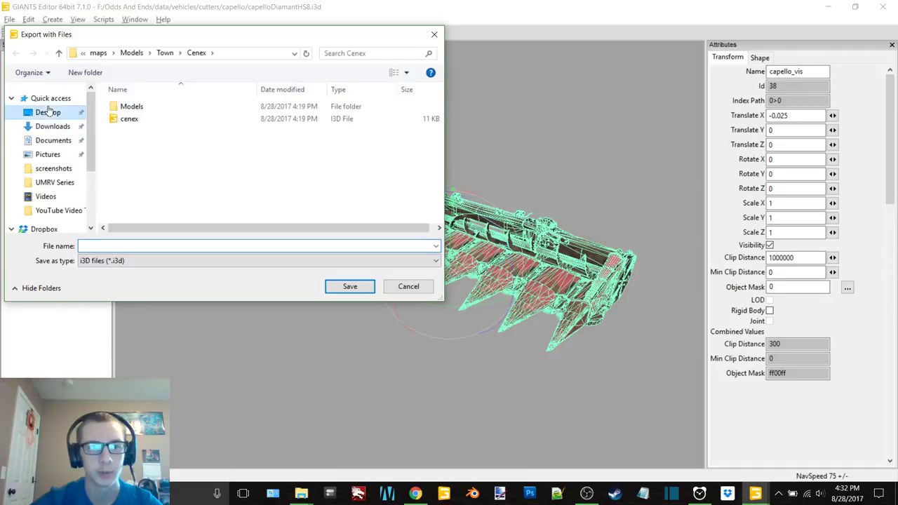
click(48, 112)
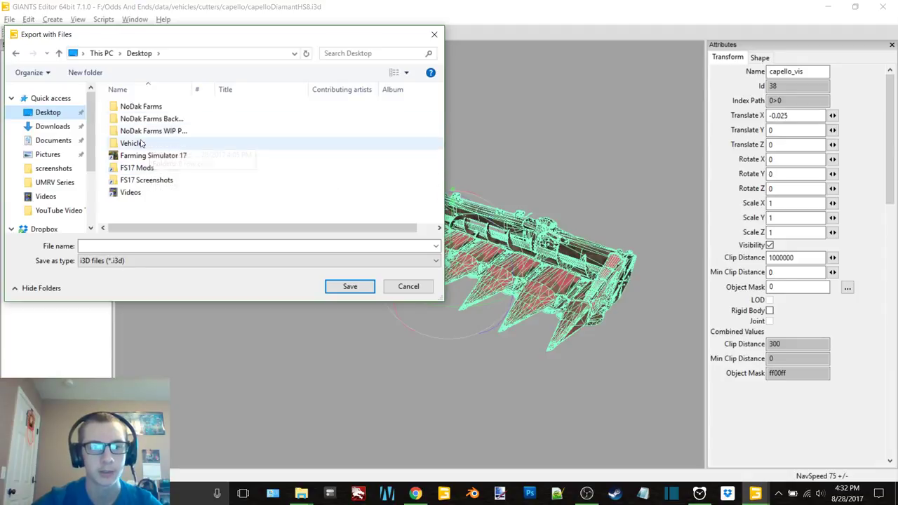
double_click(135, 143)
double_click(139, 108)
- Save the export as 8row with the parent directory structure, and close the editor without saving changes to capelloDiamantHS8
click(156, 245)
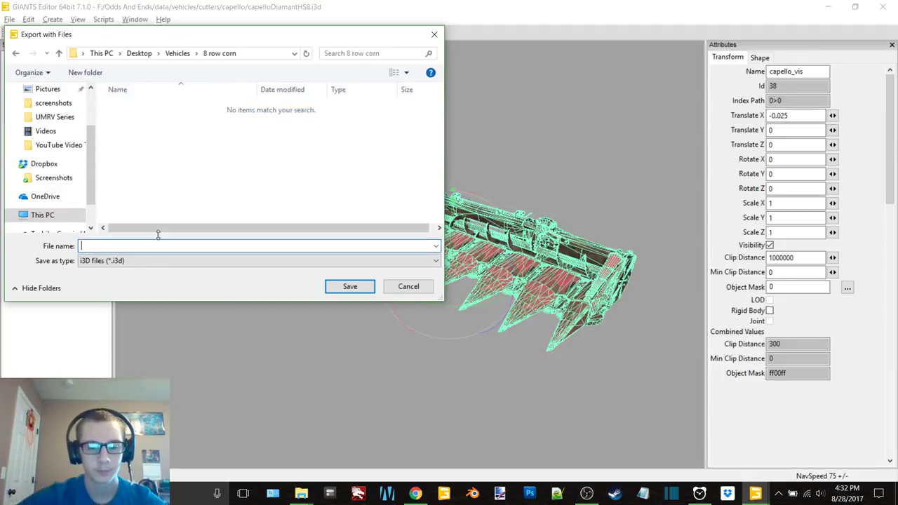
text(8row)
key(Return)
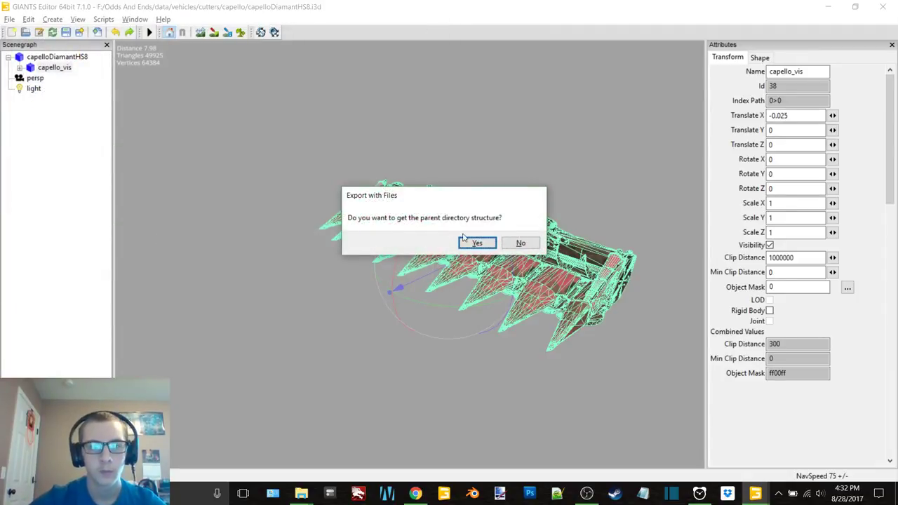
click(474, 242)
click(883, 6)
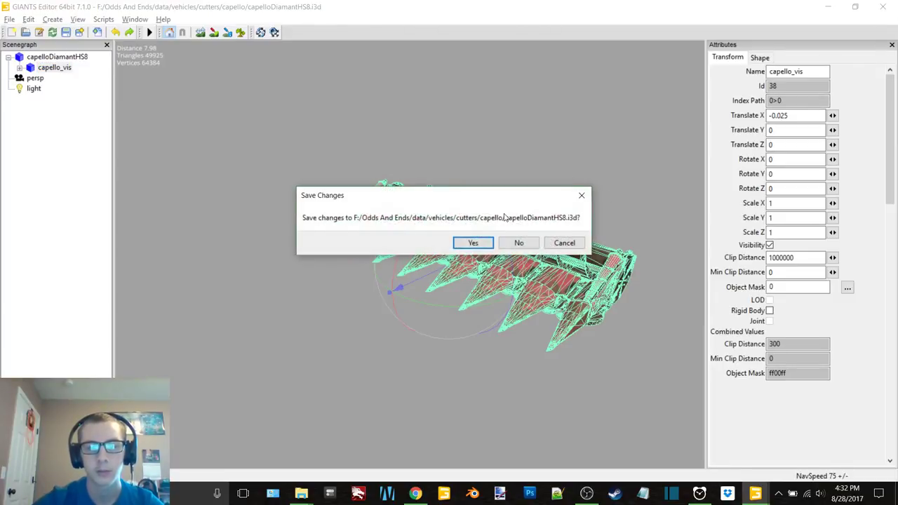
click(519, 243)
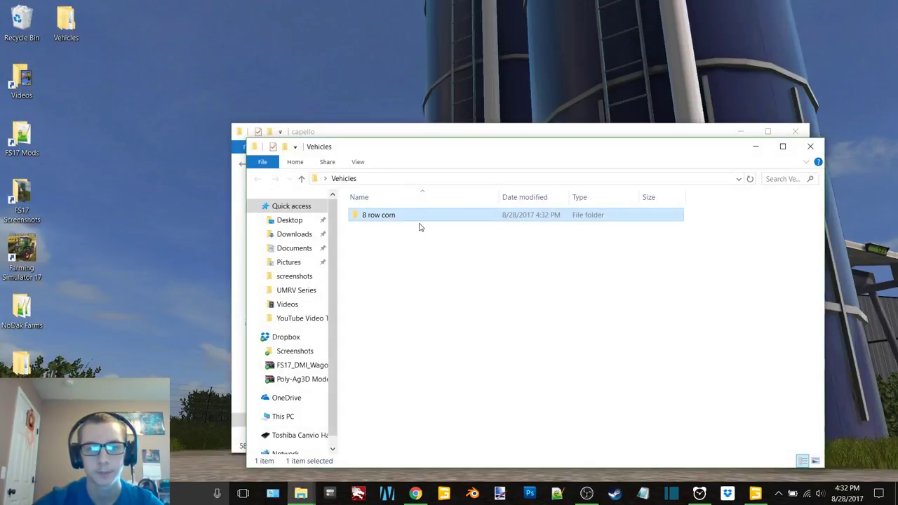
- Open the 8 row corn folder and try to open the exported 8row model in GIANTS Editor, dismissing the crash dialog
double_click(422, 218)
drag(442, 159, 371, 83)
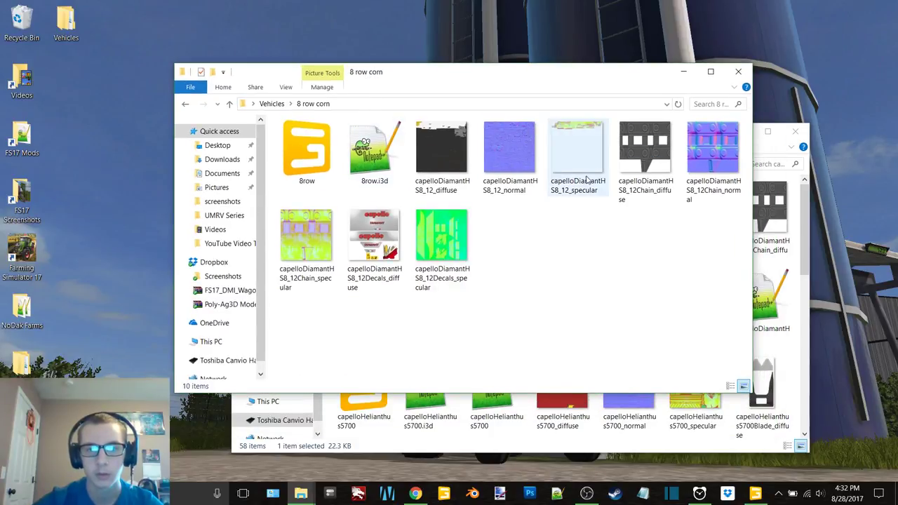
double_click(307, 151)
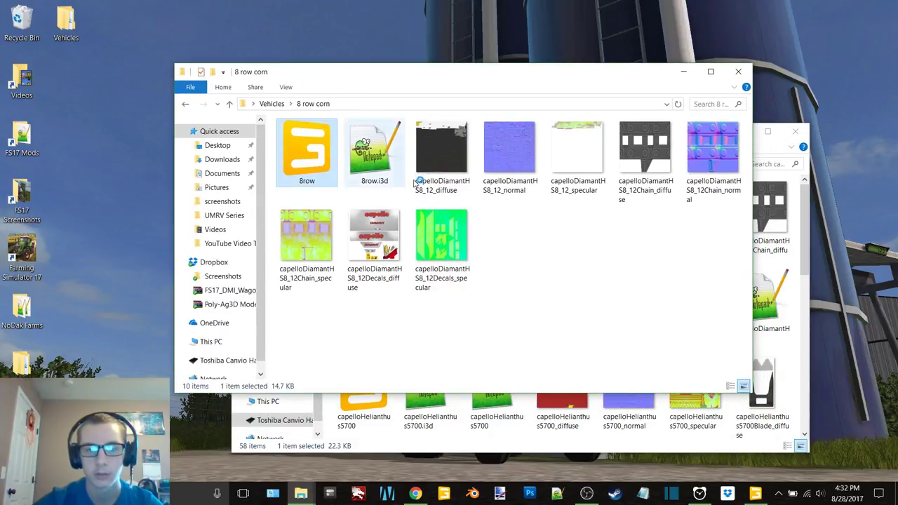
double_click(467, 226)
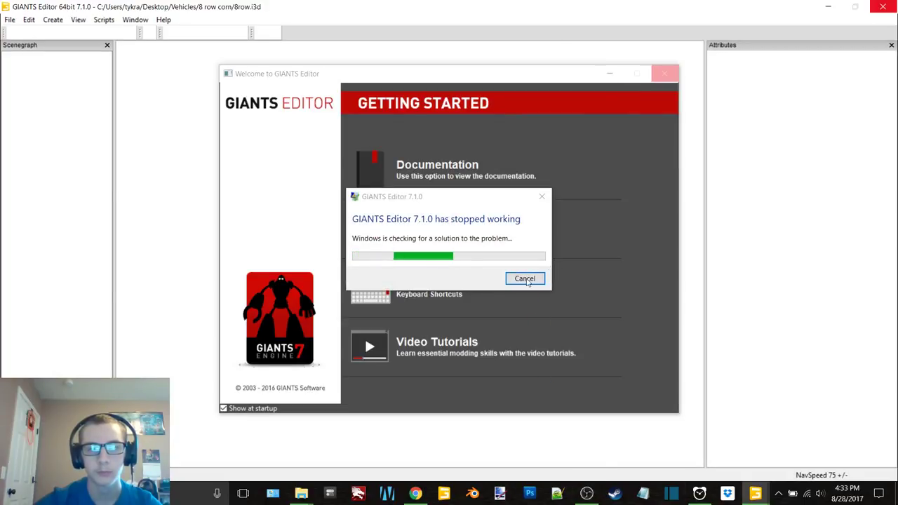
click(525, 279)
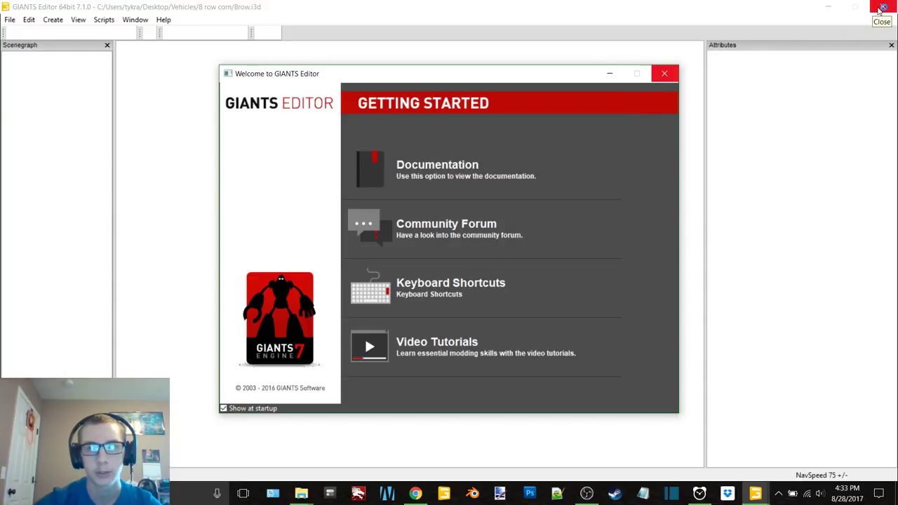
- Close the hung 8row editor window and get back to the 8 row corn folder, leaving the map's editor window running
click(881, 7)
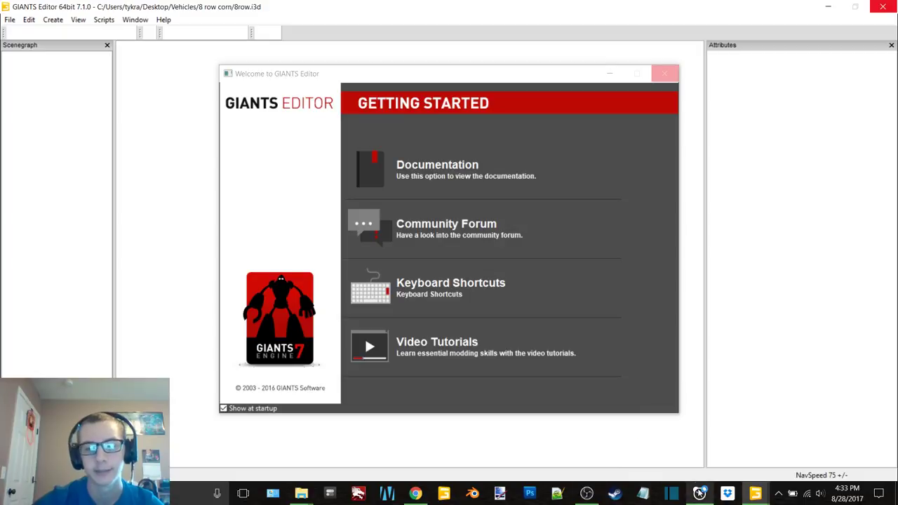
click(699, 494)
click(673, 70)
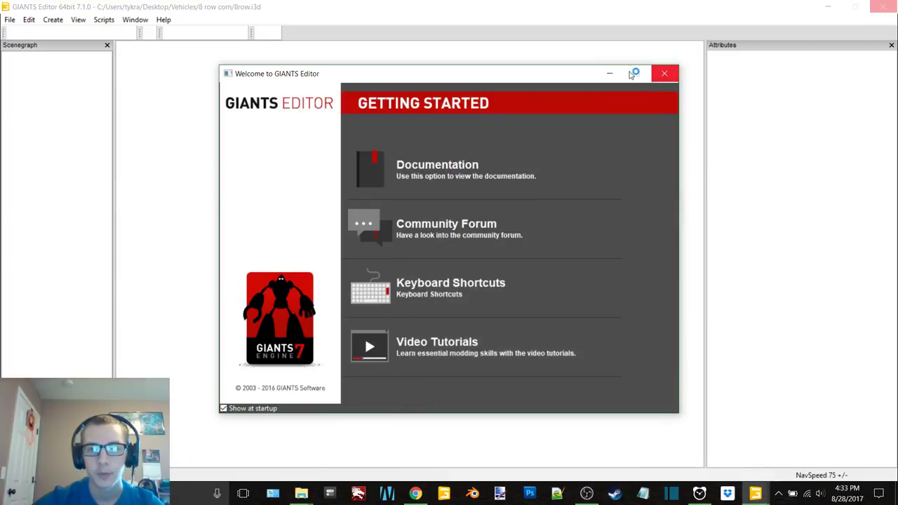
click(828, 7)
click(588, 314)
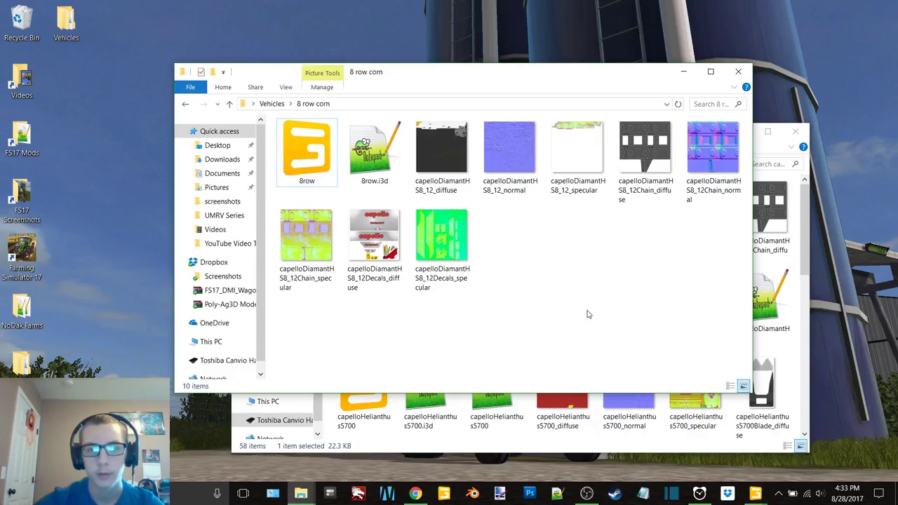
mouse_move(755, 494)
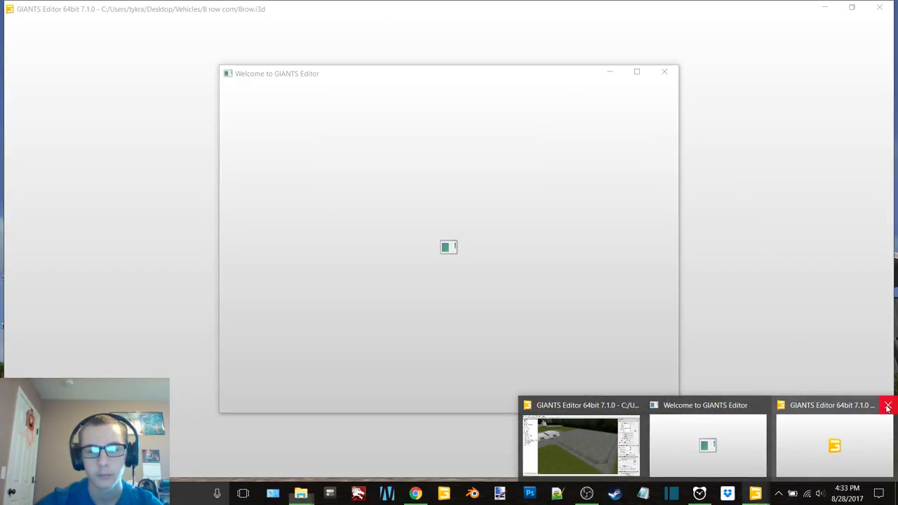
click(888, 407)
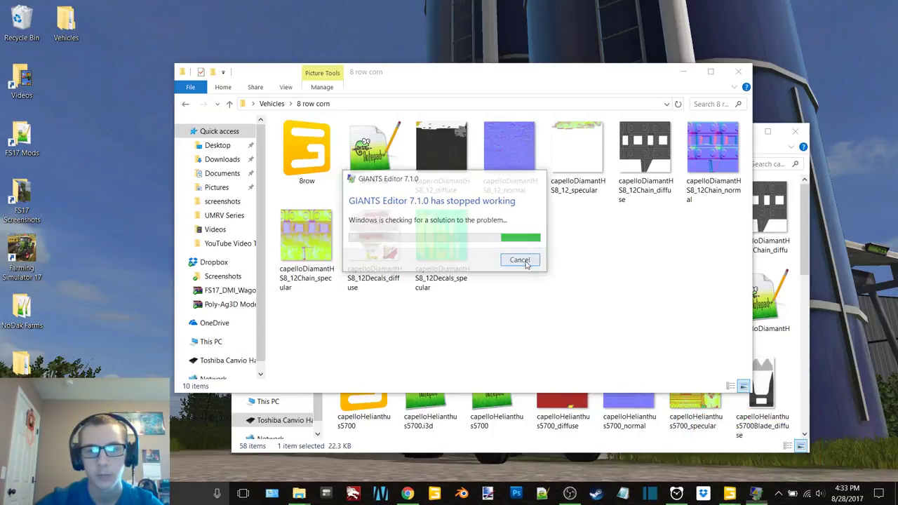
click(520, 260)
mouse_move(753, 497)
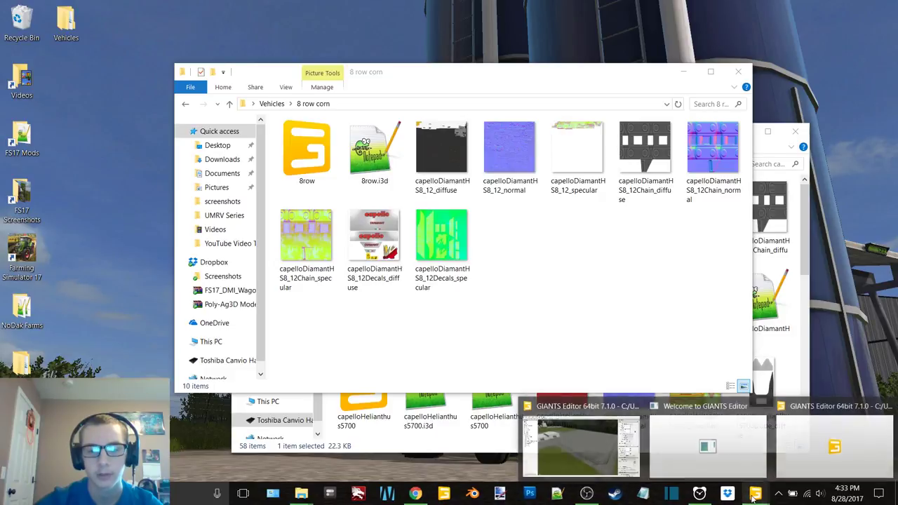
click(817, 446)
click(891, 6)
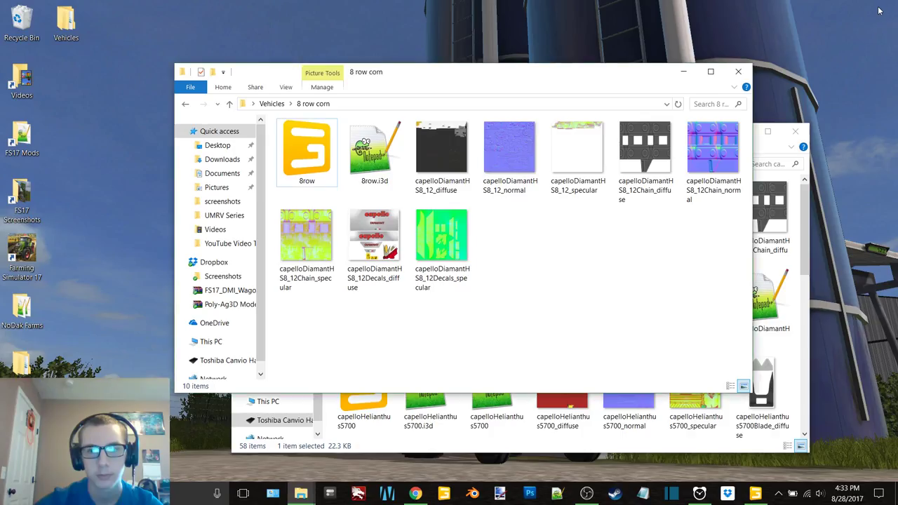
click(756, 494)
click(829, 5)
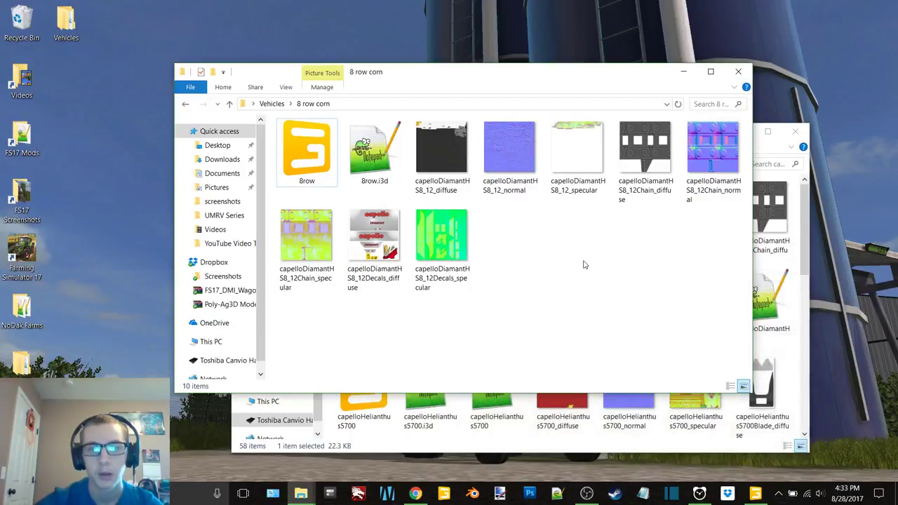
- Move the three specular textures (12, 12Chain and 12Decals) out of the 8 row corn folder onto the desktop
click(453, 268)
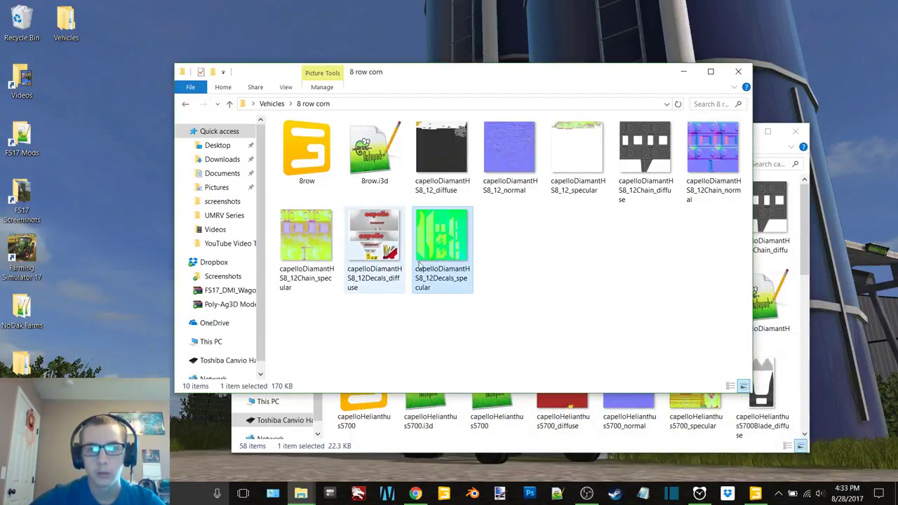
ctrl+click(592, 142)
ctrl+click(306, 239)
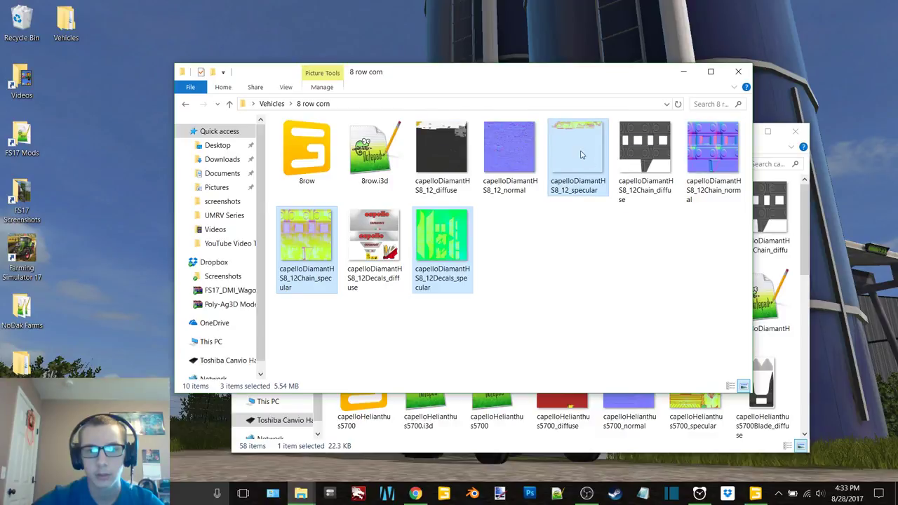
drag(581, 153, 112, 150)
- Try opening the 8row model again without its specular textures, dismiss the crash dialog and close the hung editor window
double_click(306, 159)
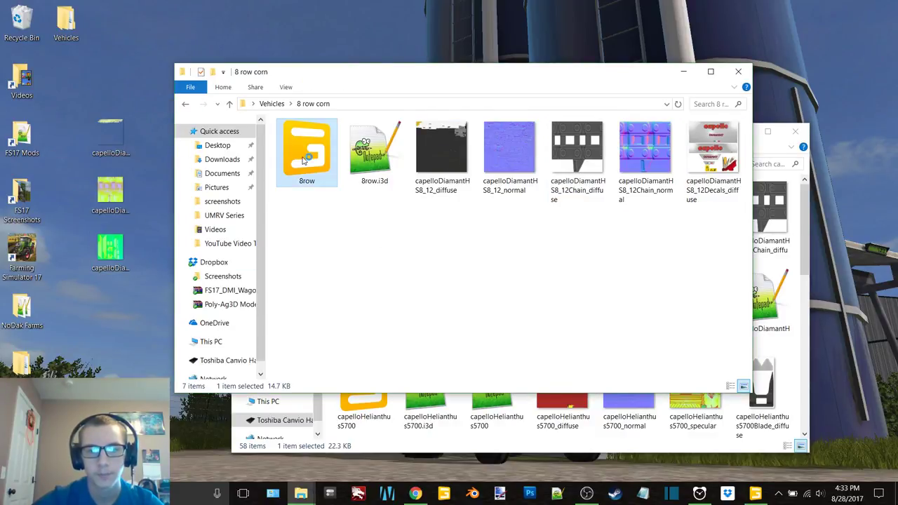
double_click(472, 227)
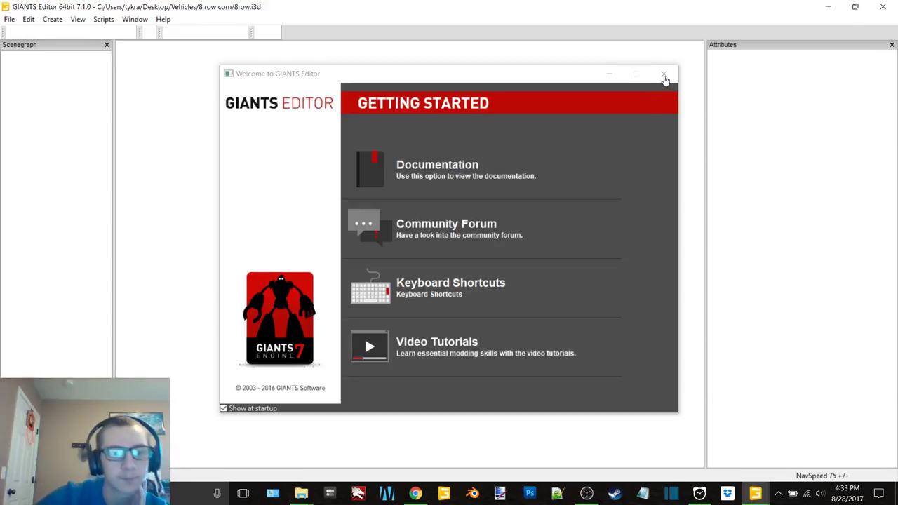
click(665, 74)
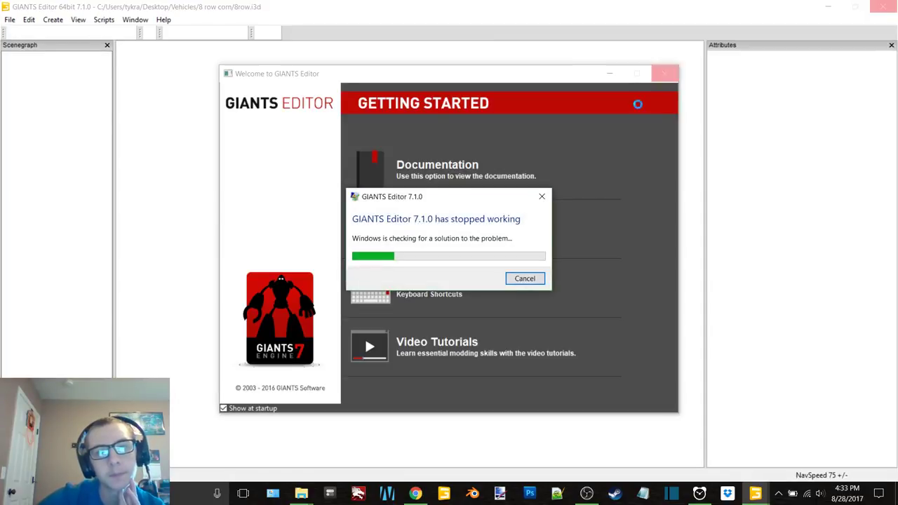
click(881, 6)
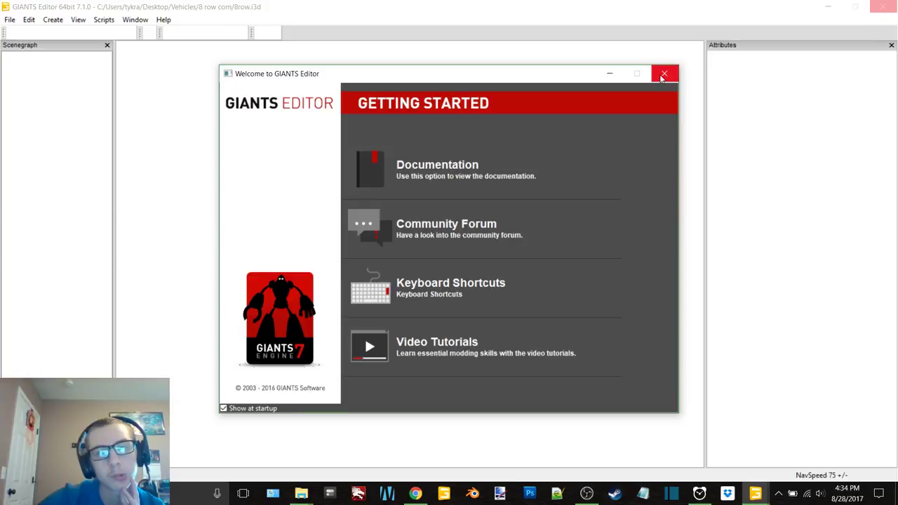
click(888, 10)
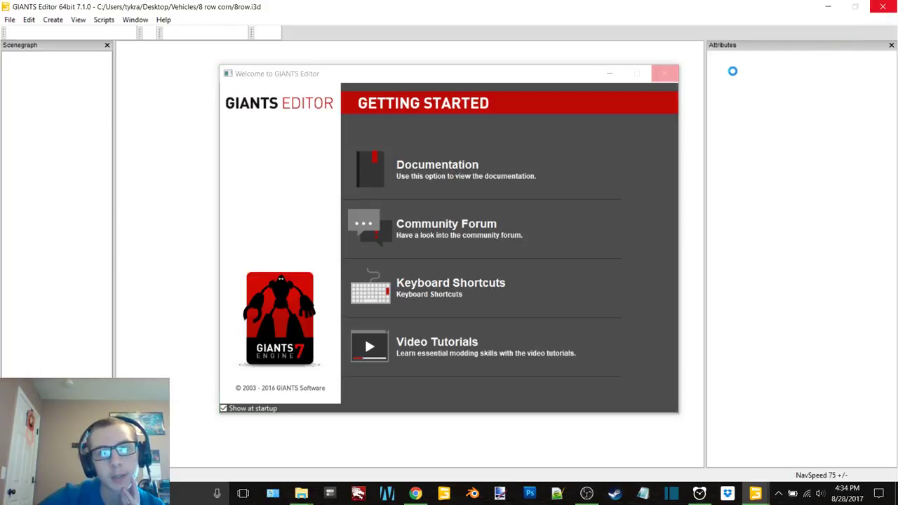
click(667, 77)
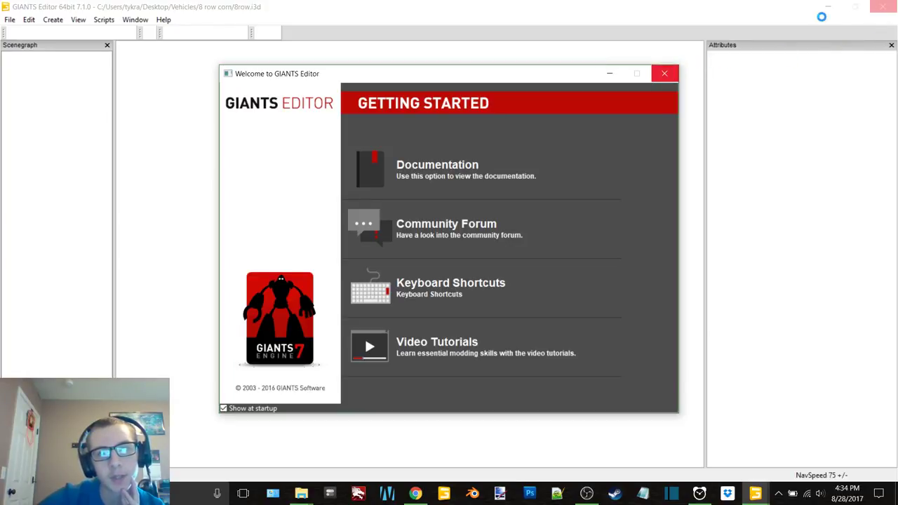
click(877, 7)
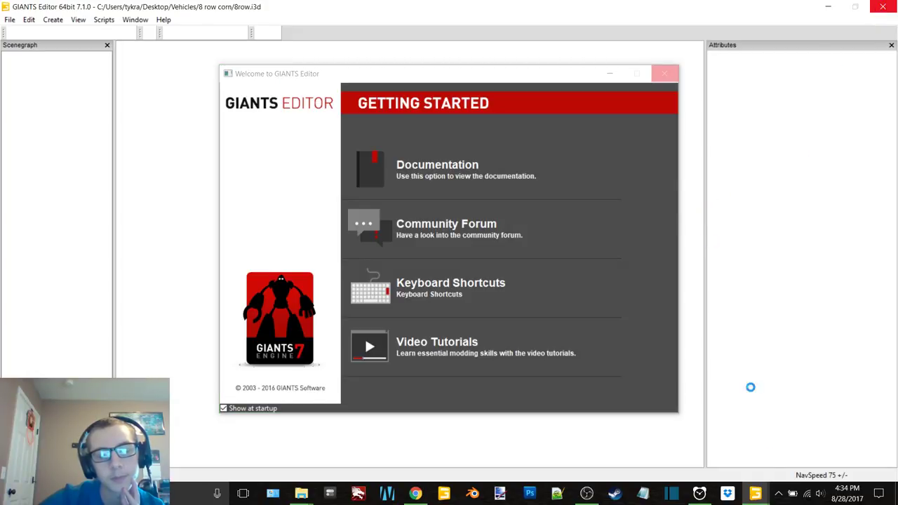
mouse_move(754, 494)
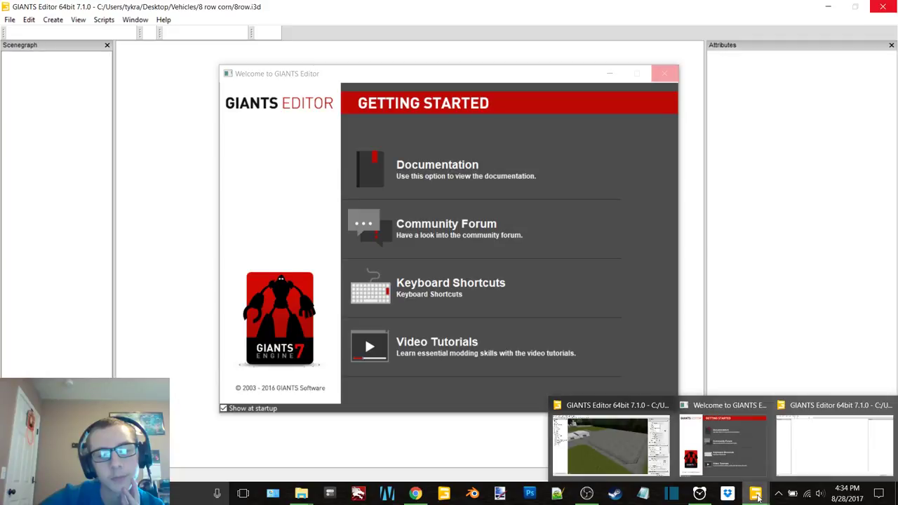
click(892, 410)
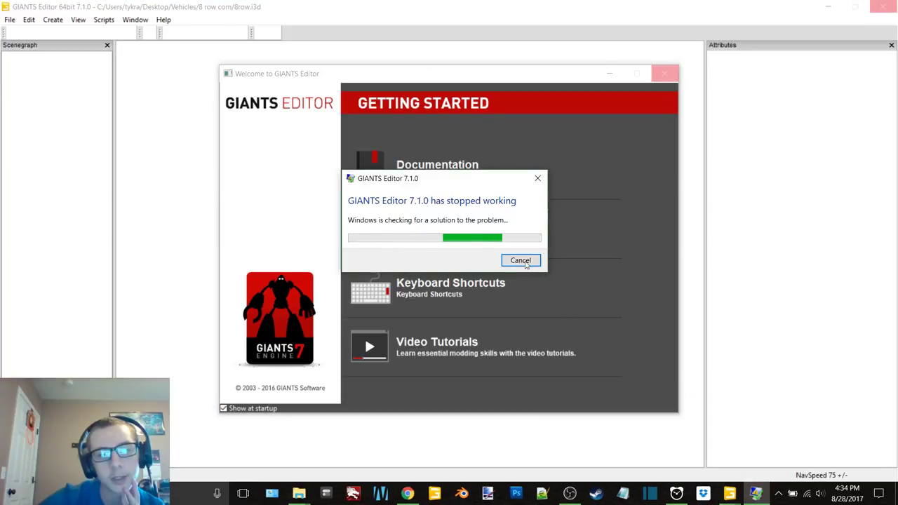
click(520, 260)
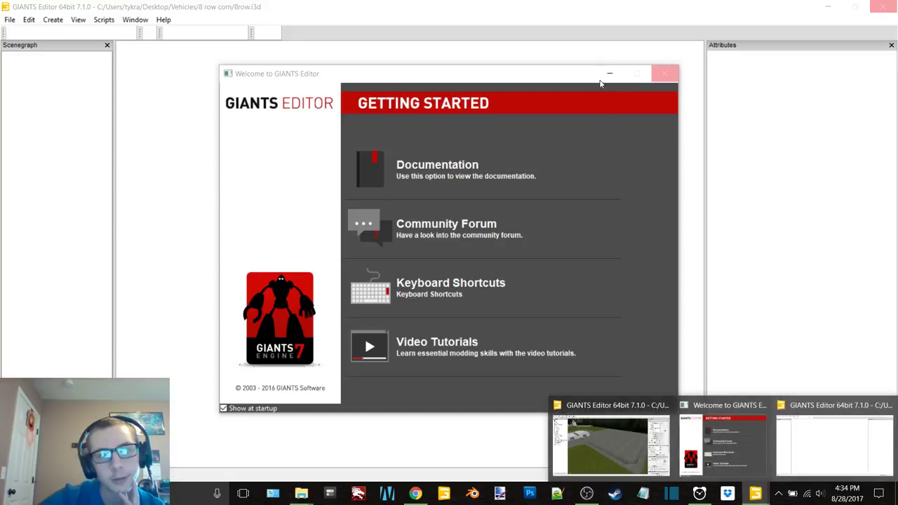
mouse_move(756, 496)
click(761, 410)
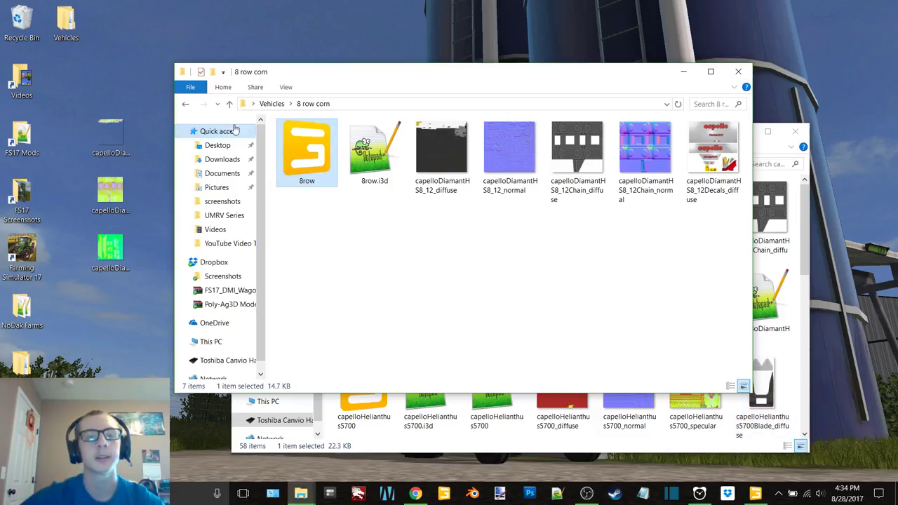
- Move the 8 row corn folder and the three specular textures on the desktop to the Recycle Bin, and close the folder windows
click(187, 104)
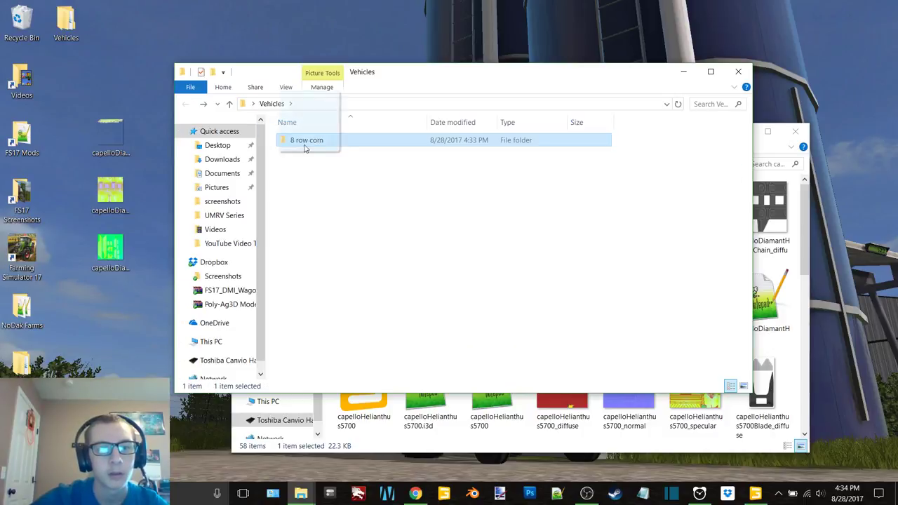
drag(304, 144, 9, 26)
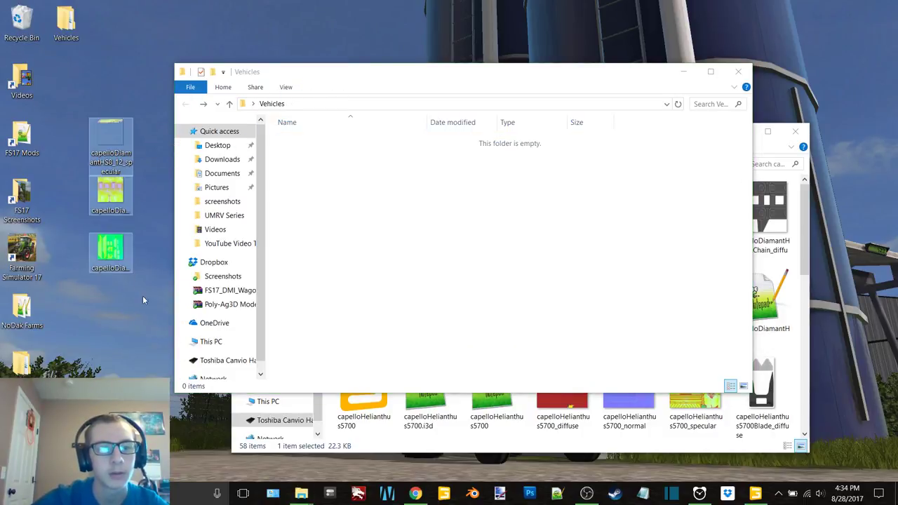
drag(143, 295, 21, 24)
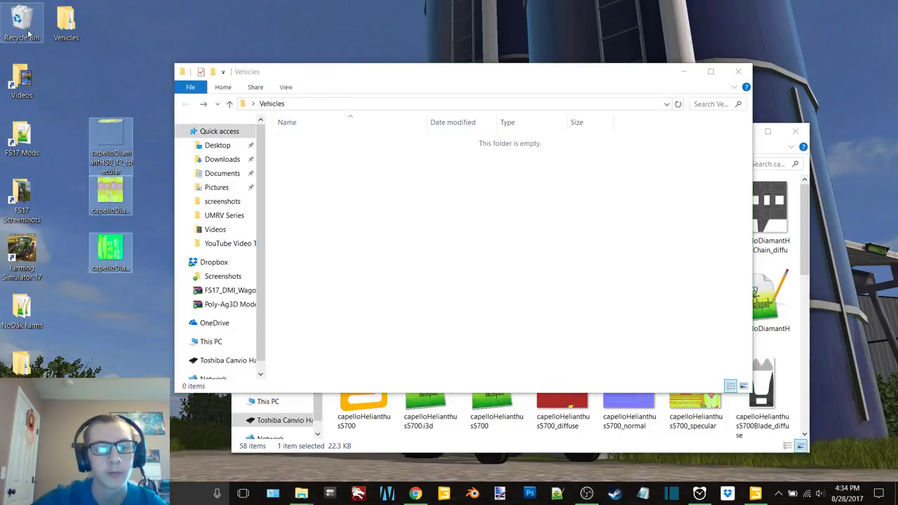
click(680, 77)
click(736, 71)
click(795, 131)
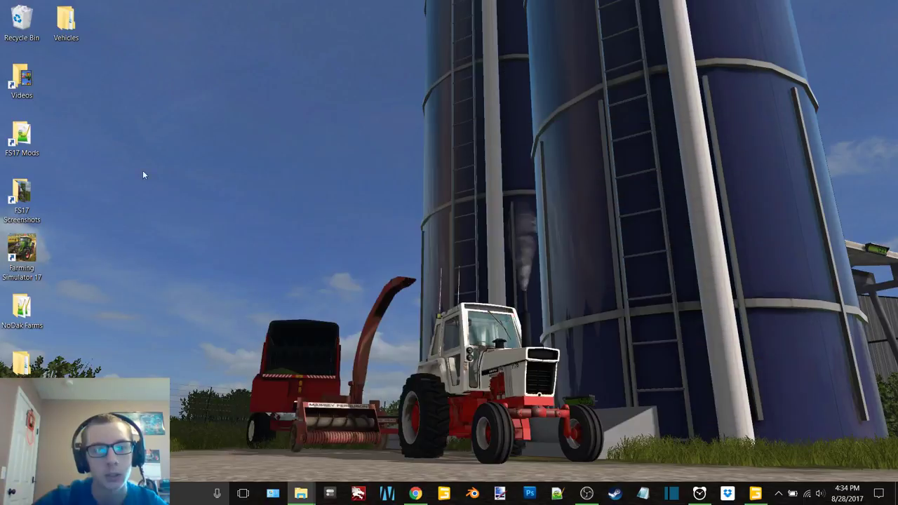
- Open the FS17 Mods folder and look through its archives for a vehicle to use instead
double_click(12, 125)
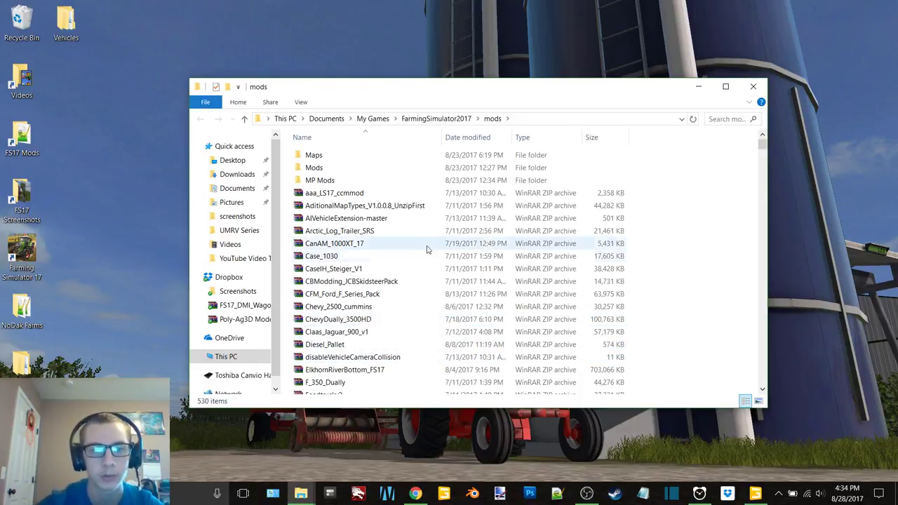
scroll(413, 267, down, 1)
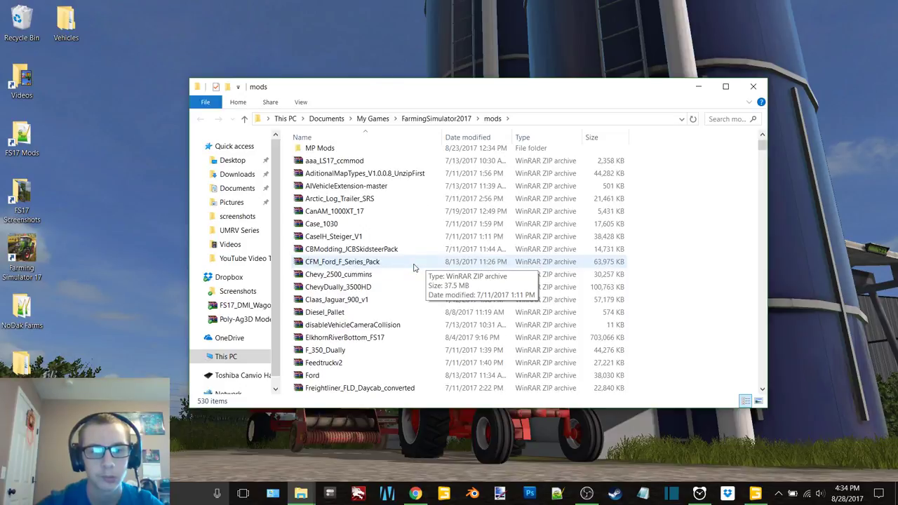
scroll(414, 267, down, 8)
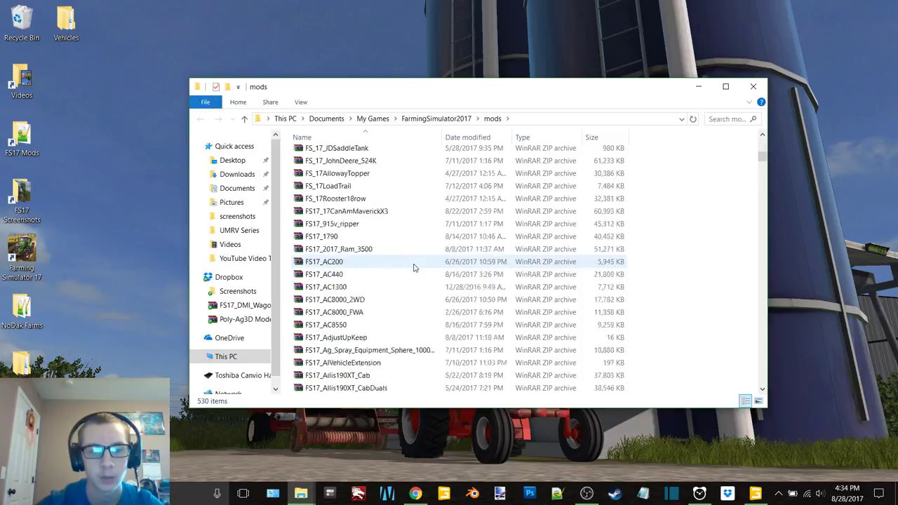
scroll(414, 268, down, 15)
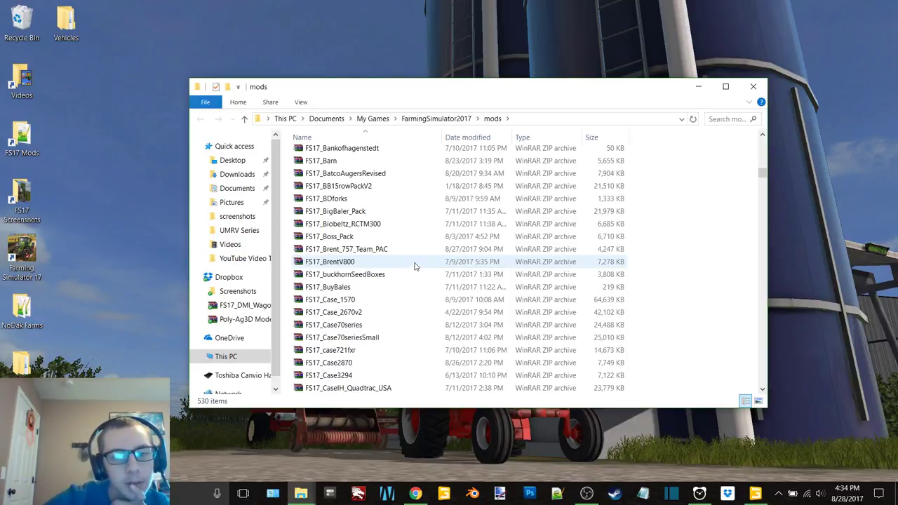
- Switch to the GIANTS Editor and look over the fenced concrete lot behind the dealership
click(757, 494)
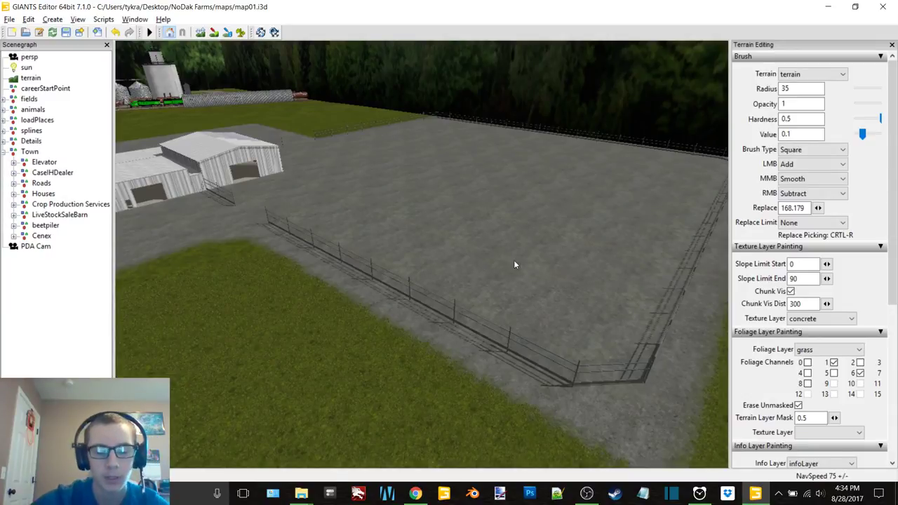
alt+drag(514, 260, 388, 266)
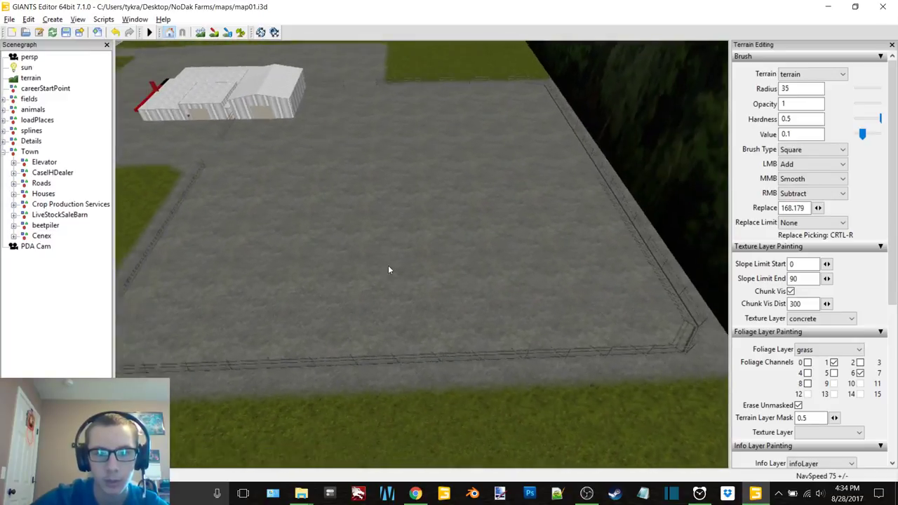
right_drag(390, 269, 216, 283)
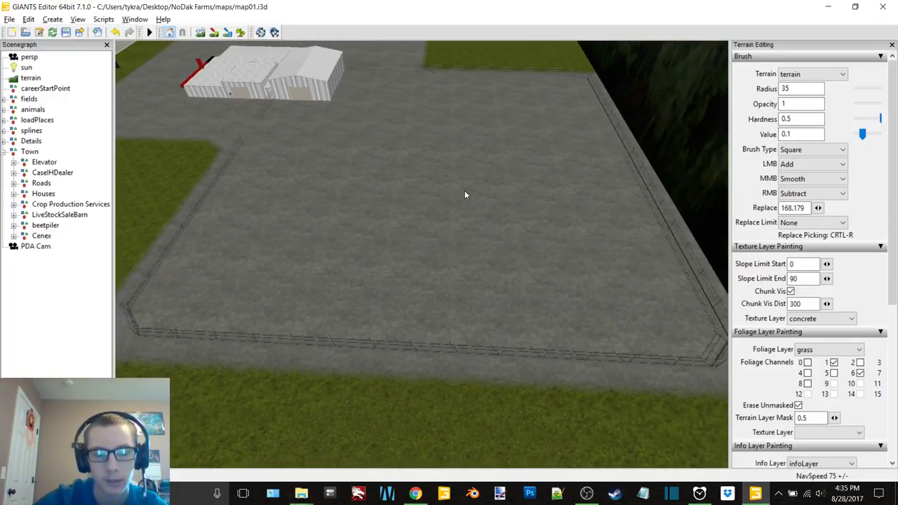
right_drag(429, 202, 416, 231)
- Duplicate the Cenex station's front_parking object and move the copy into the CaseIHDealer group
click(414, 316)
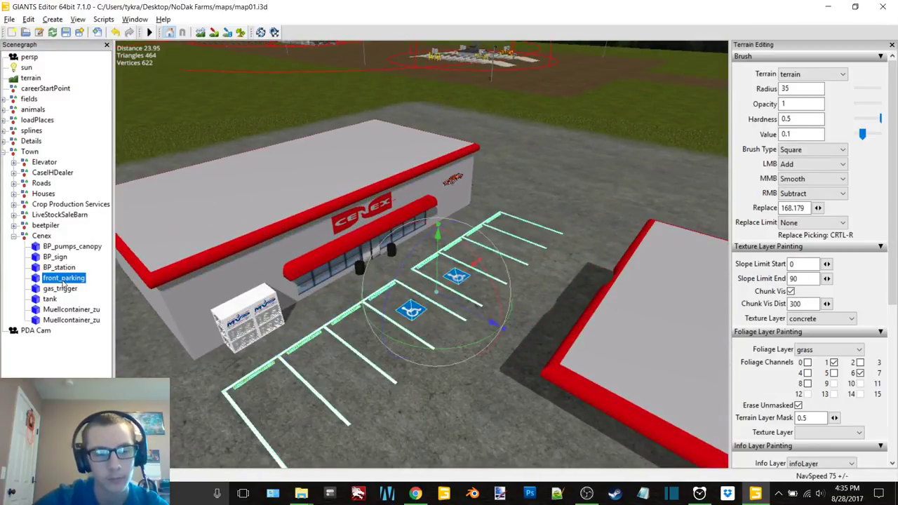
key(ctrl+d)
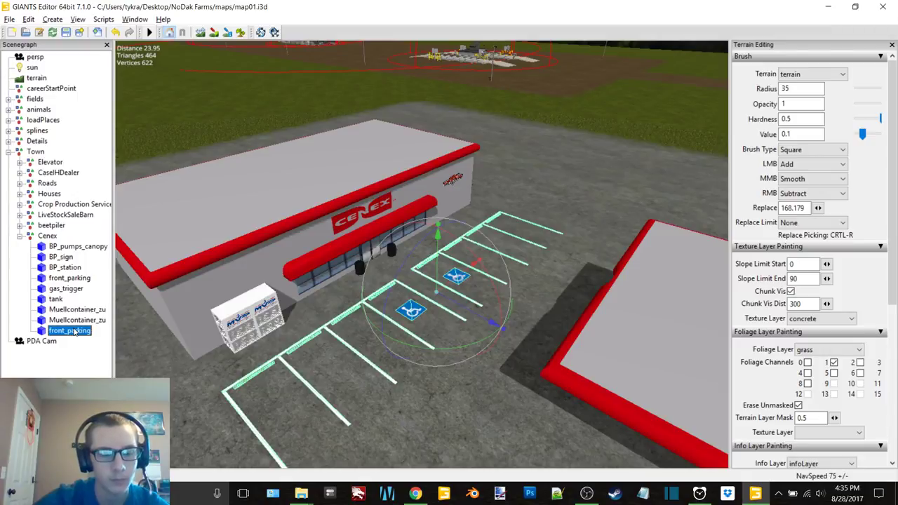
key(Delete)
double_click(49, 237)
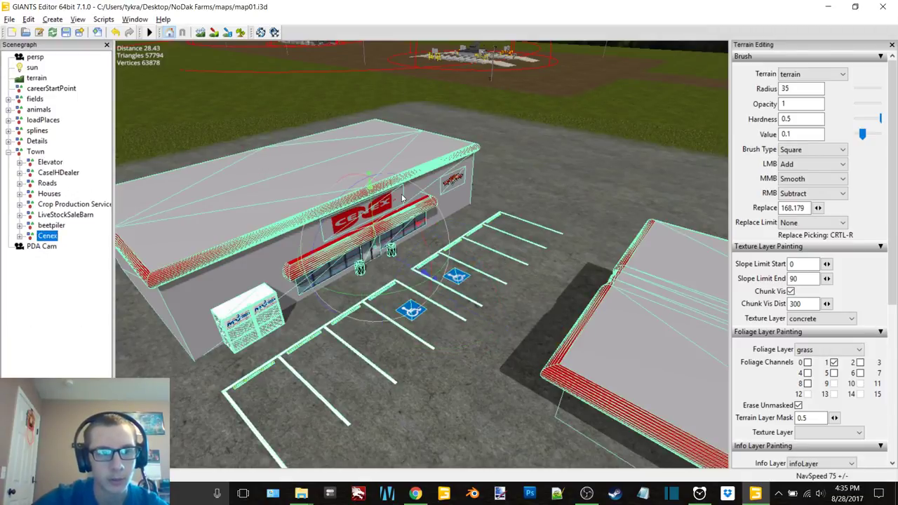
scroll(402, 198, down, 3)
alt+drag(402, 197, 459, 207)
click(59, 174)
key(ctrl+d)
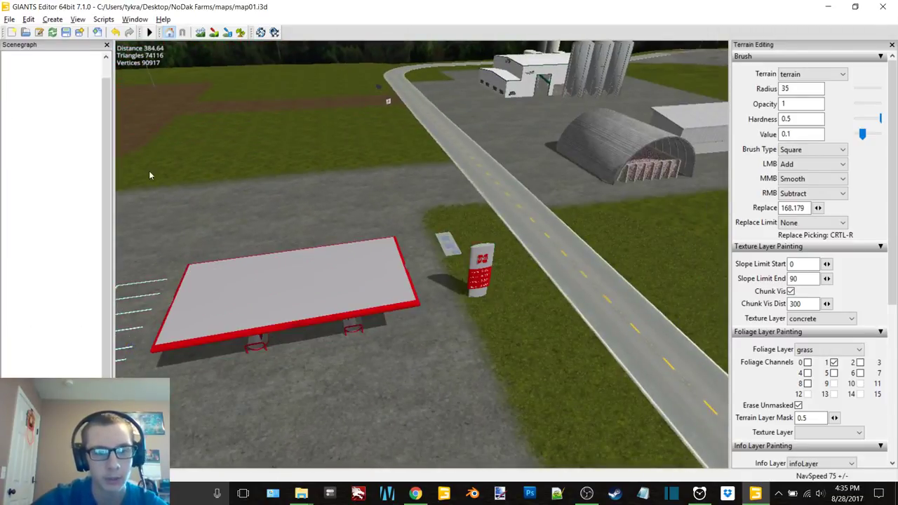
- Place the copied parking stalls on the pavement along the front wall of the Case IH dealer building
alt+drag(435, 115, 474, 114)
scroll(474, 114, down, 5)
alt+drag(371, 218, 456, 225)
scroll(456, 225, up, 5)
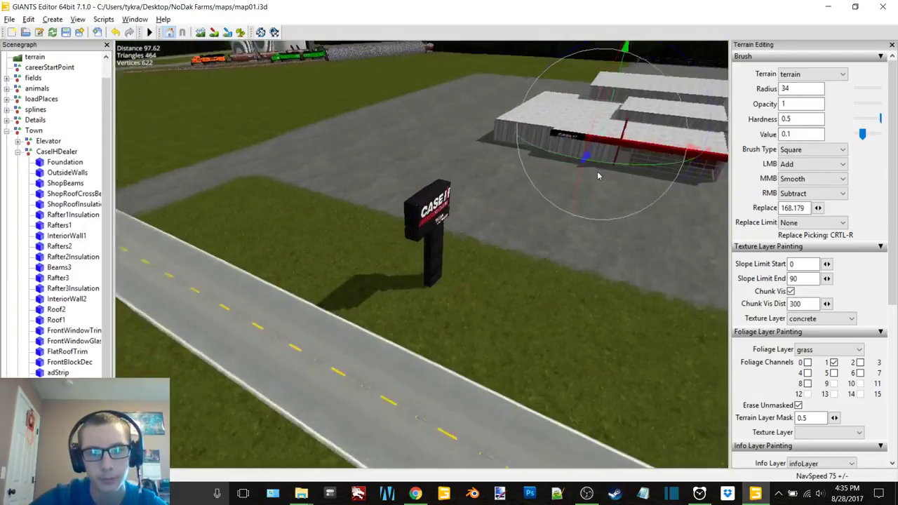
alt+middle_drag(599, 175, 531, 207)
scroll(550, 204, up, 5)
alt+drag(569, 192, 568, 216)
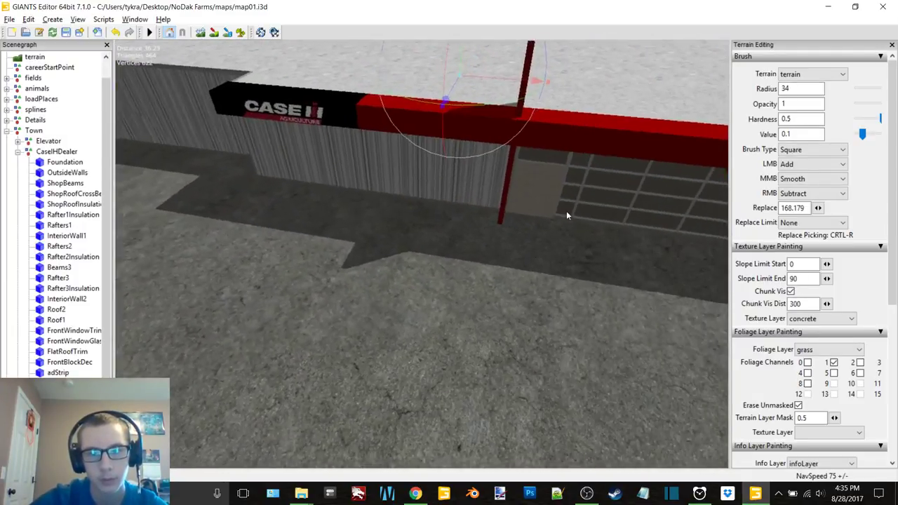
key(s)
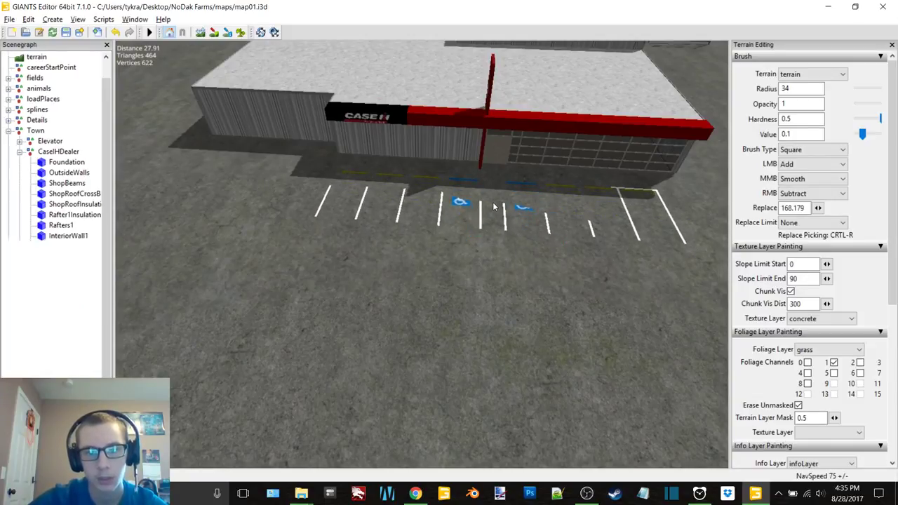
- Raise the dealership's parking stalls slightly so their lines sit above the pavement, and clear the selection
click(494, 206)
alt+middle_drag(494, 206, 463, 205)
scroll(463, 206, up, 4)
alt+drag(463, 205, 430, 205)
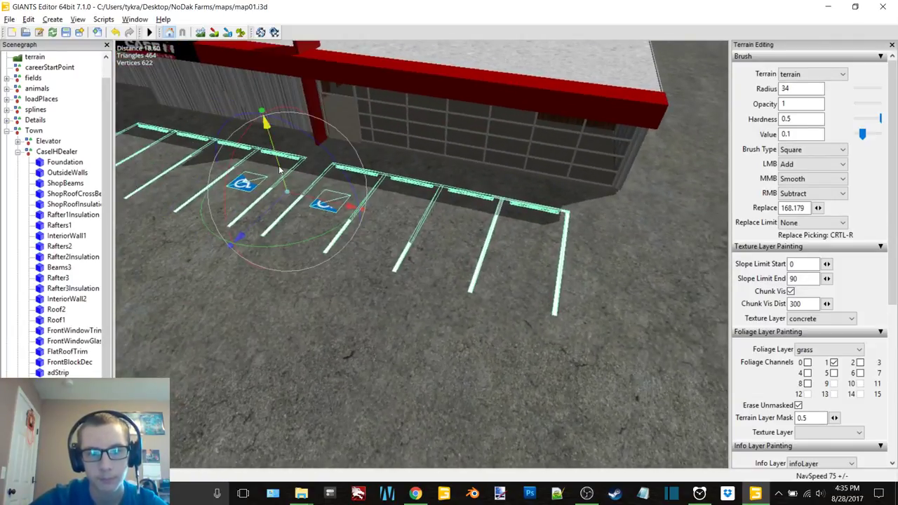
click(96, 309)
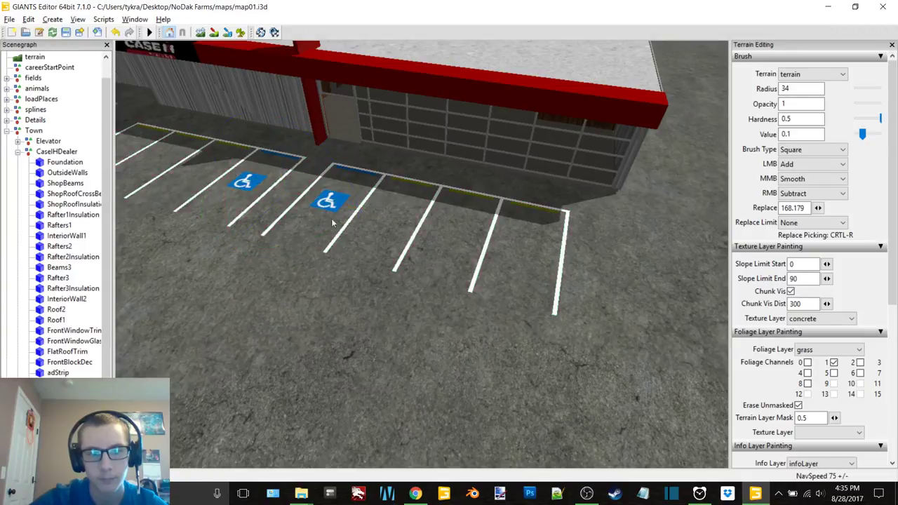
scroll(333, 220, down, 4)
alt+middle_drag(324, 219, 344, 222)
alt+drag(344, 222, 413, 229)
right_drag(414, 232, 398, 233)
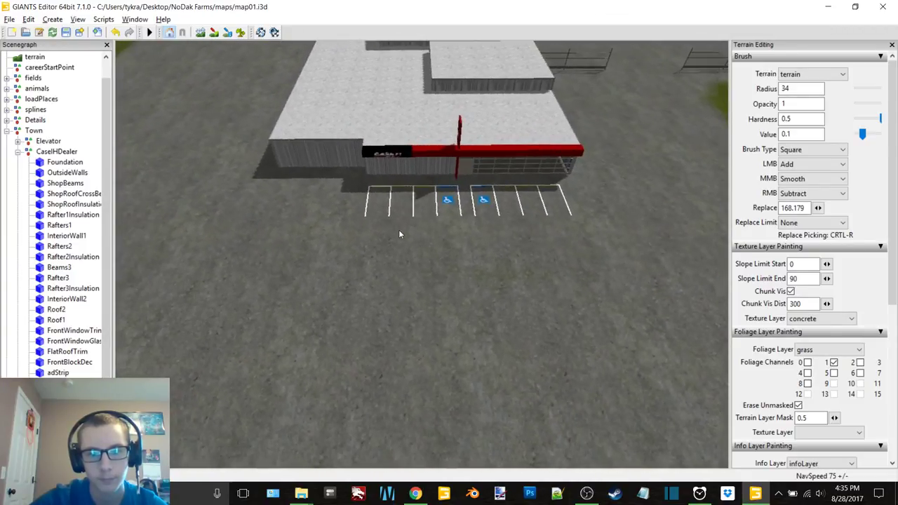
click(213, 34)
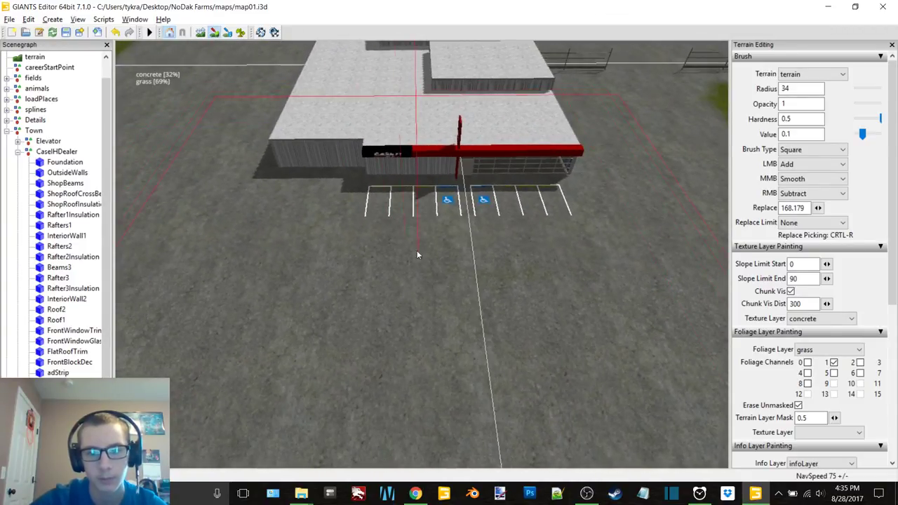
scroll(560, 292, down, 5)
scroll(510, 226, down, 8)
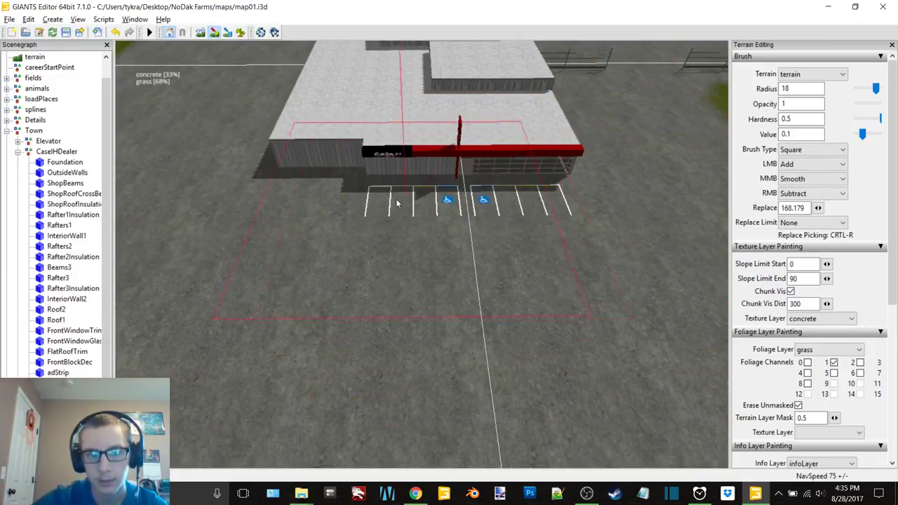
shift+scroll(280, 228, down, 4)
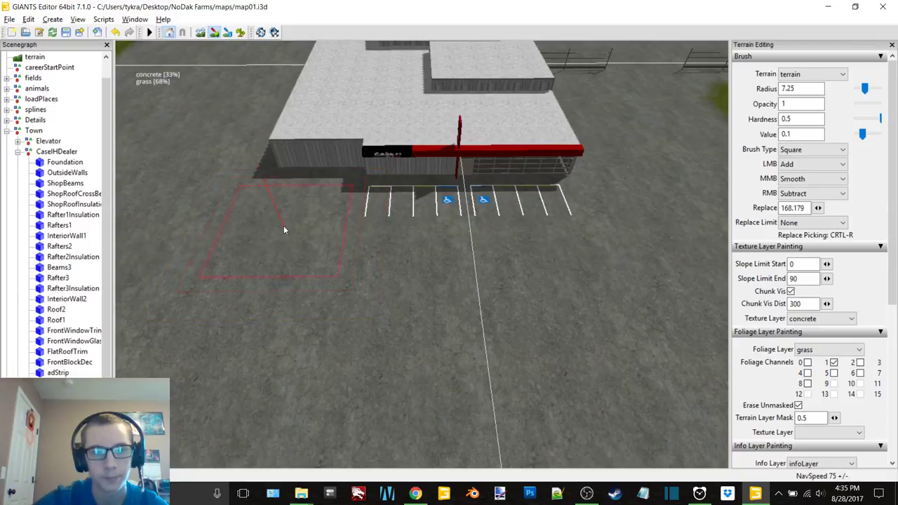
click(212, 37)
- Duplicate the dealership's front_parking object for use at the Crop Production Services building
alt+drag(281, 134, 596, 158)
mouse_move(153, 128)
alt+mouse_down()
mouse_move(314, 152)
mouse_move(299, 154)
mouse_move(421, 255)
mouse_move(484, 220)
mouse_move(541, 267)
mouse_move(545, 231)
alt+mouse_up()
scroll(421, 255, up, 10)
right_drag(545, 228, 343, 267)
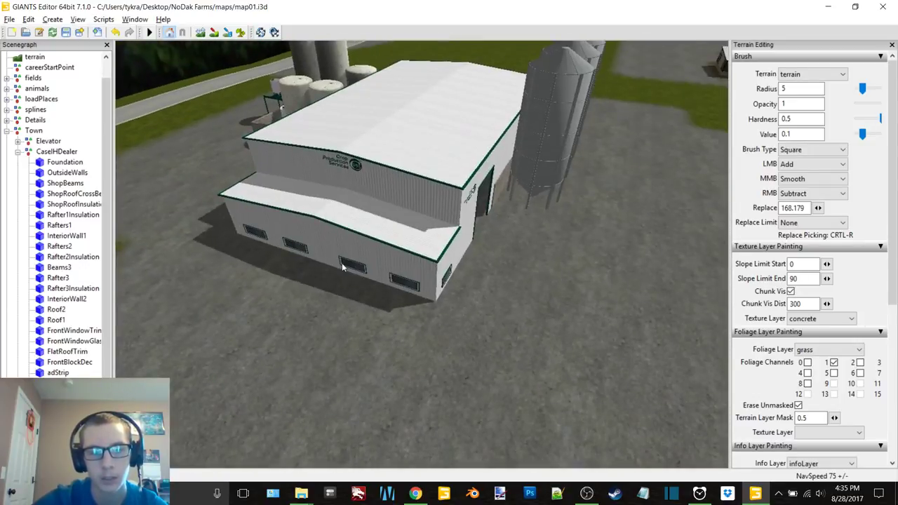
click(343, 265)
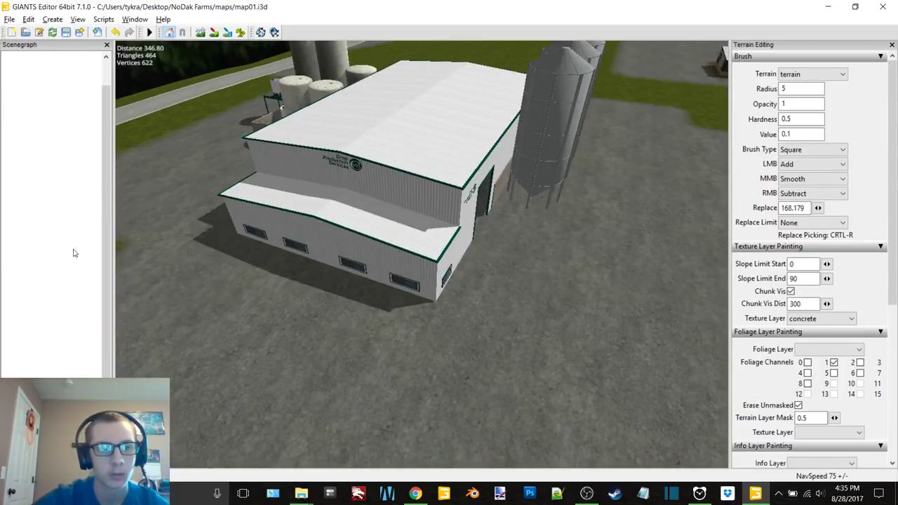
click(70, 150)
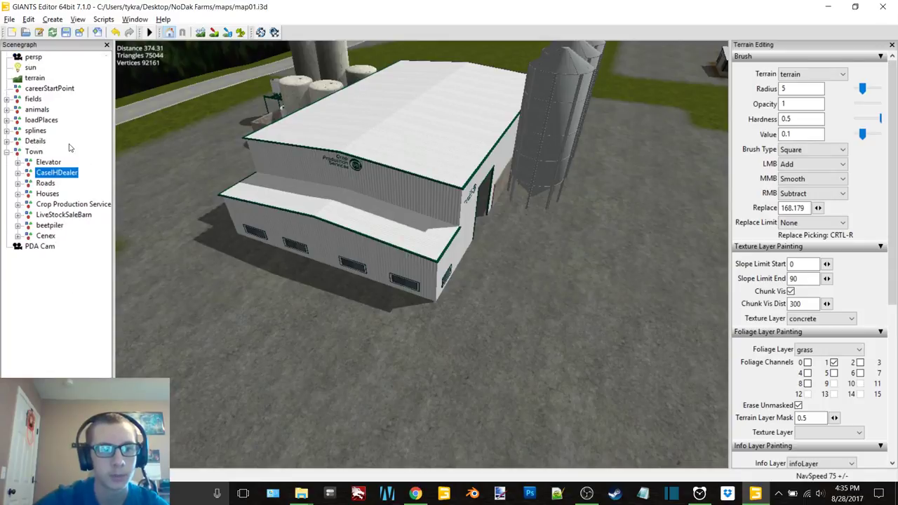
click(70, 204)
scroll(387, 313, down, 1)
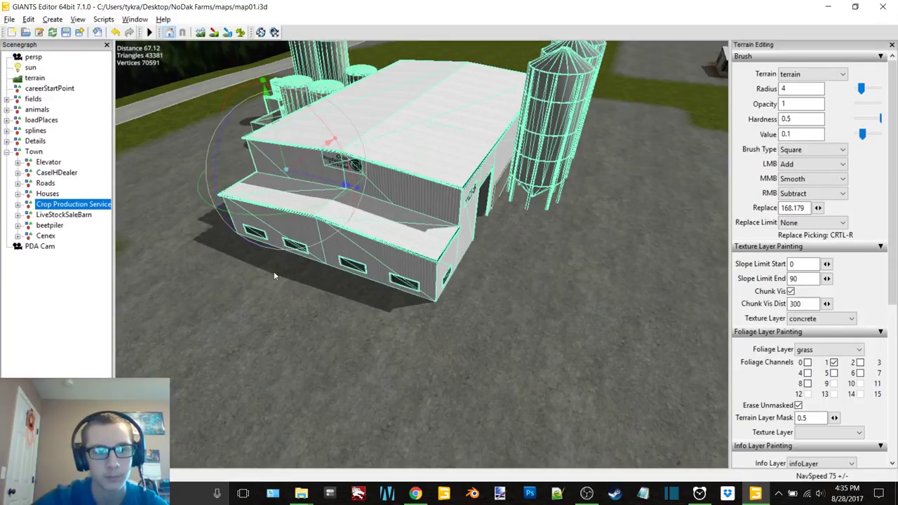
- Move the duplicate front_parking object from the CaseIHDealer group into the Crop Production Services group
double_click(52, 172)
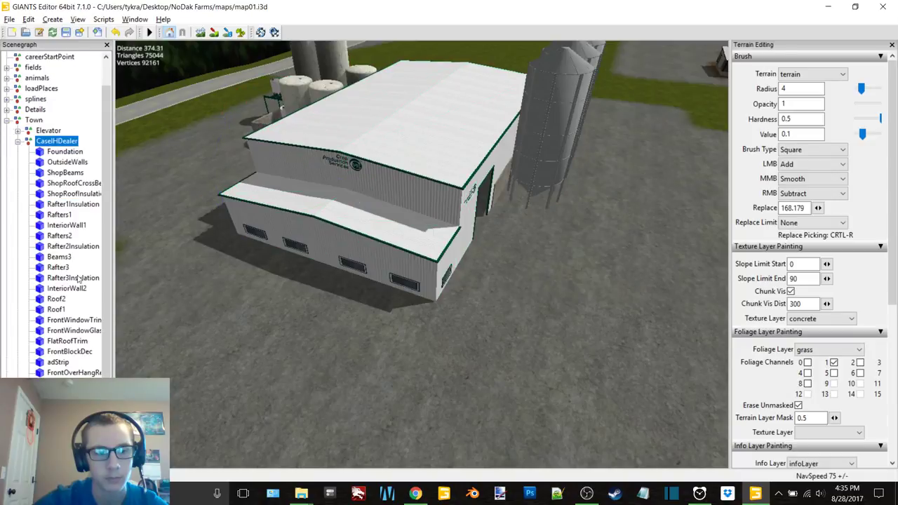
scroll(67, 281, down, 3)
click(69, 373)
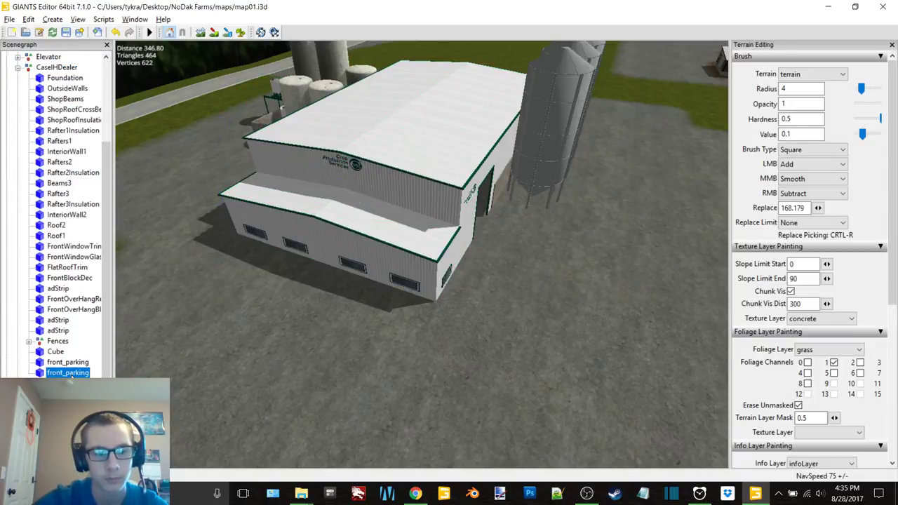
scroll(59, 231, up, 3)
double_click(50, 151)
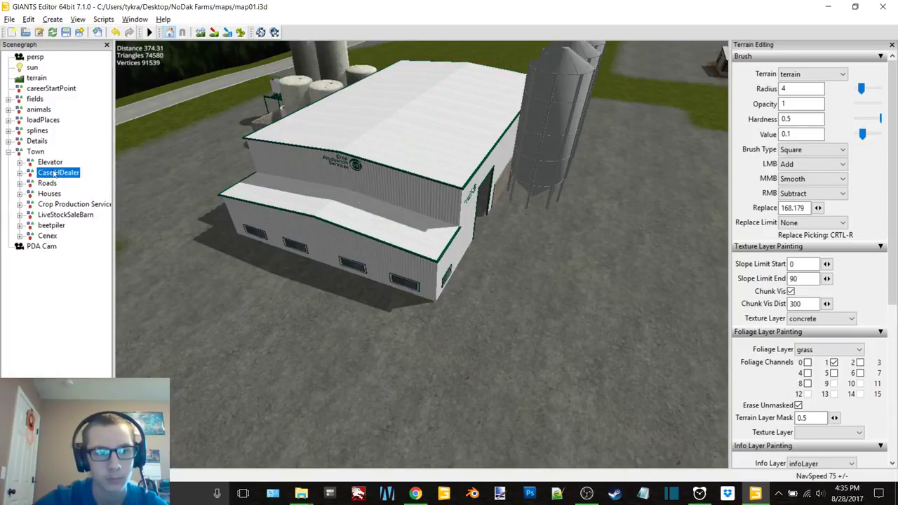
click(71, 204)
key(ctrl+v)
- Place the parking stalls in front of the Crop Production Services building and rotate them roughly parallel to its front wall
alt+drag(385, 311, 412, 302)
key(ctrl+b)
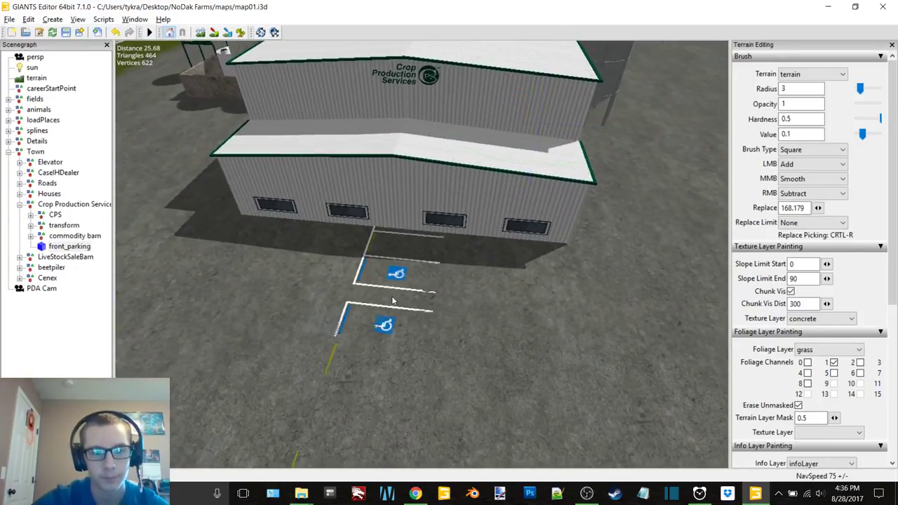
click(390, 297)
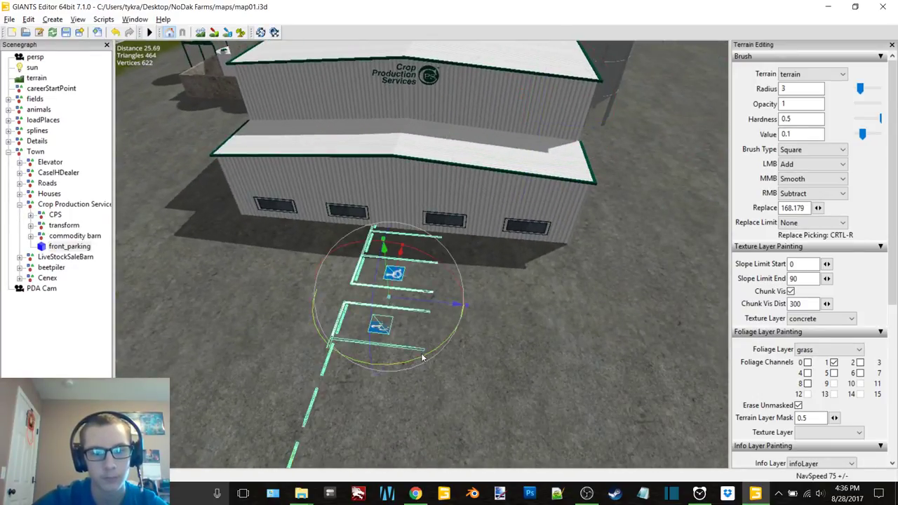
drag(421, 357, 308, 333)
- Set the parking stalls' Y rotation to -90 and move them closer to the Crop Production Services front wall
click(135, 19)
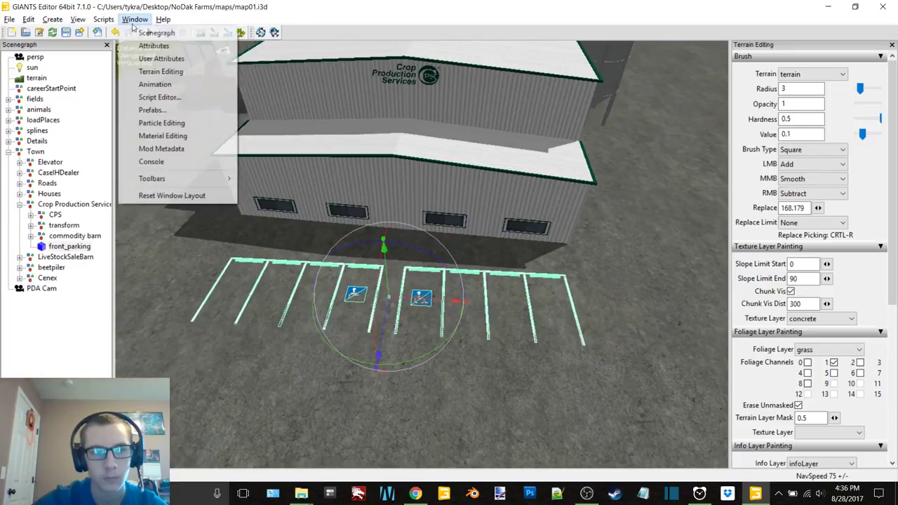
click(154, 45)
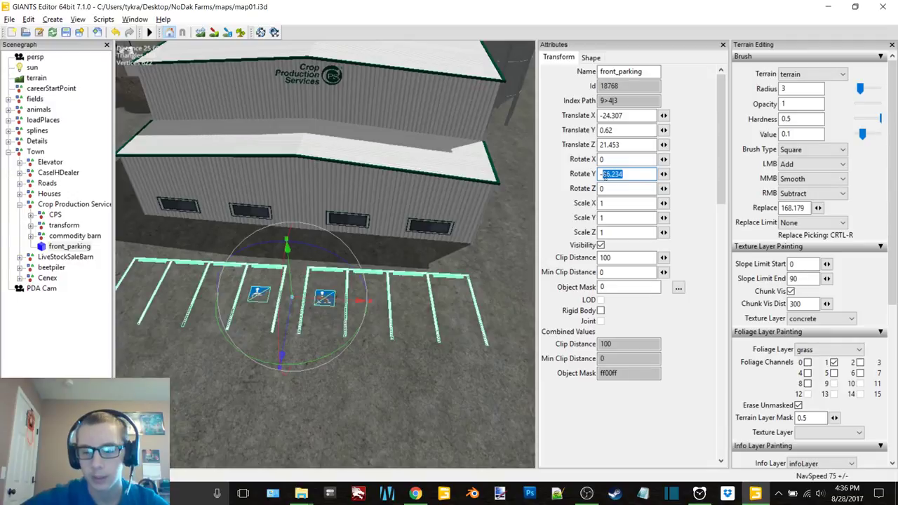
text(-90)
click(722, 44)
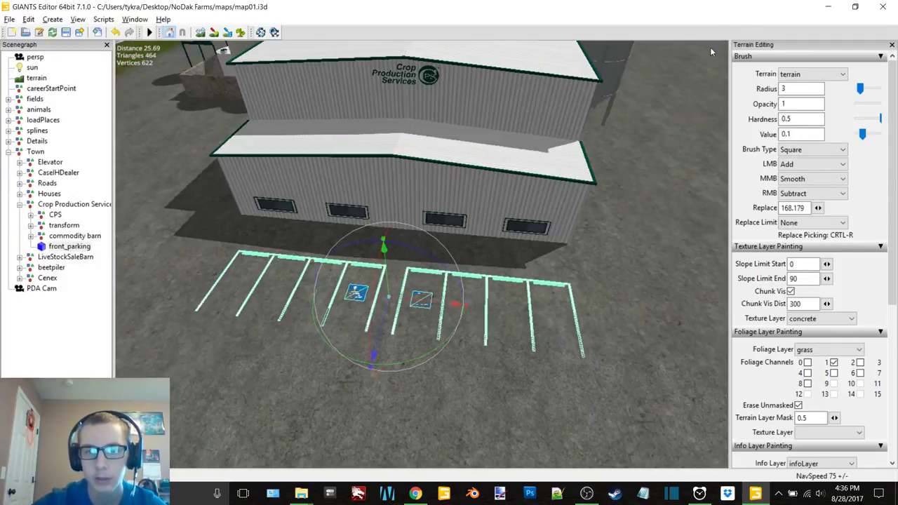
drag(387, 317, 407, 268)
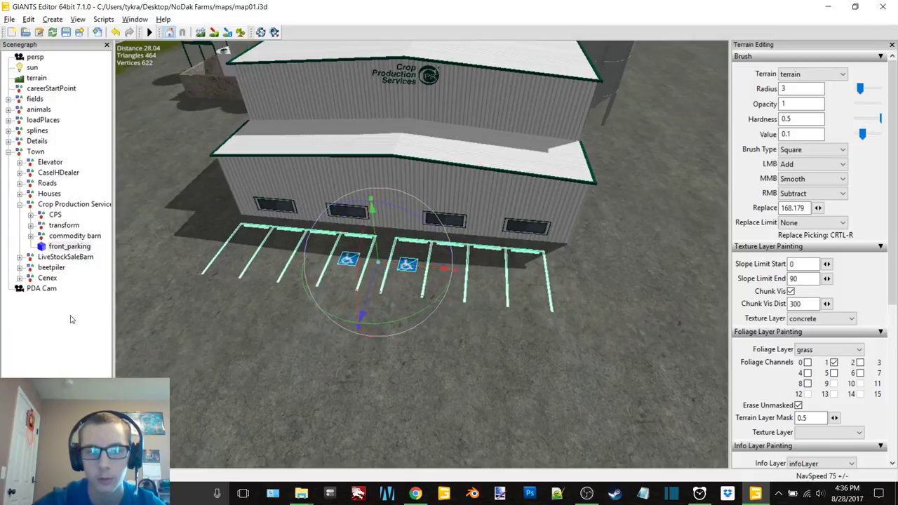
- Raise the Crop Production Services parking stalls slightly so their lines clear the pavement, and clear the selection
click(70, 318)
scroll(491, 287, down, 3)
scroll(521, 274, up, 8)
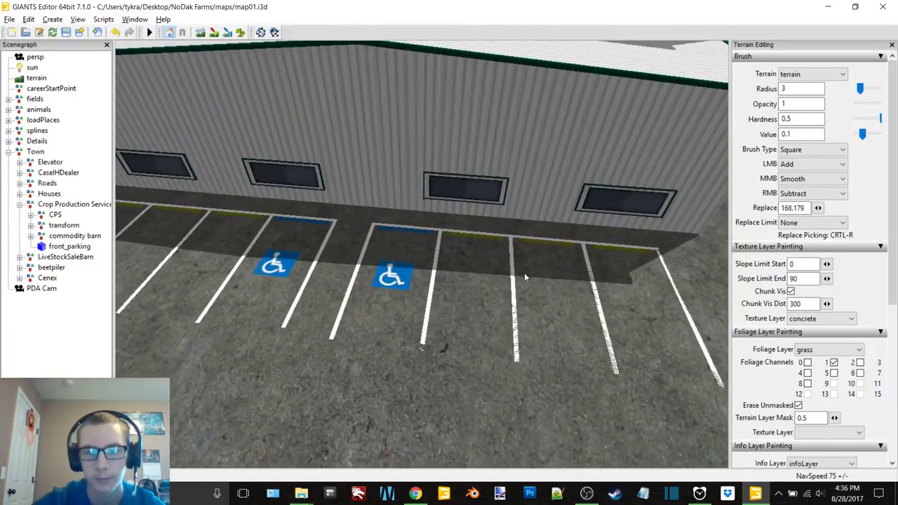
scroll(524, 273, down, 1)
click(509, 285)
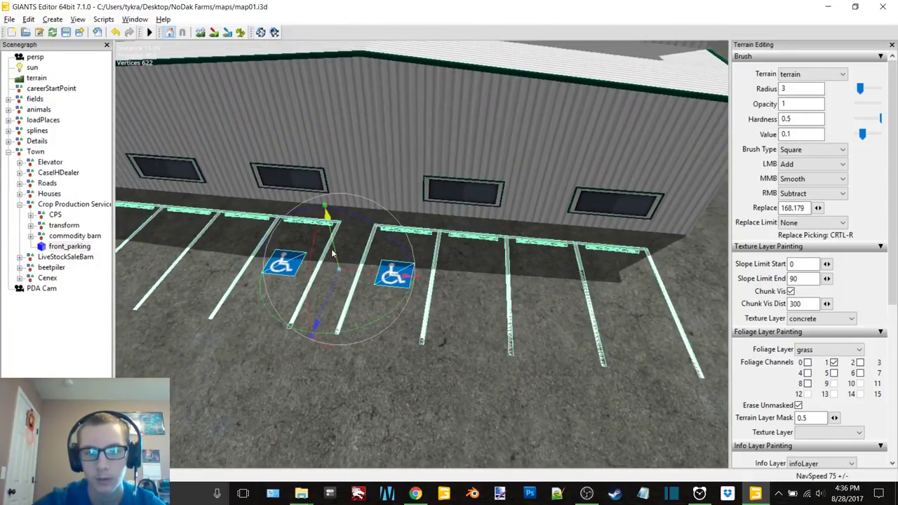
click(89, 357)
- Look over the town road, the houses and the Case IH dealership lot to check the layout
scroll(463, 240, down, 5)
alt+drag(463, 240, 677, 185)
alt+middle_drag(678, 184, 705, 298)
alt+middle_drag(256, 280, 401, 175)
alt+drag(401, 174, 450, 208)
alt+middle_drag(451, 209, 617, 359)
scroll(466, 225, down, 2)
scroll(453, 224, up, 3)
scroll(645, 304, up, 3)
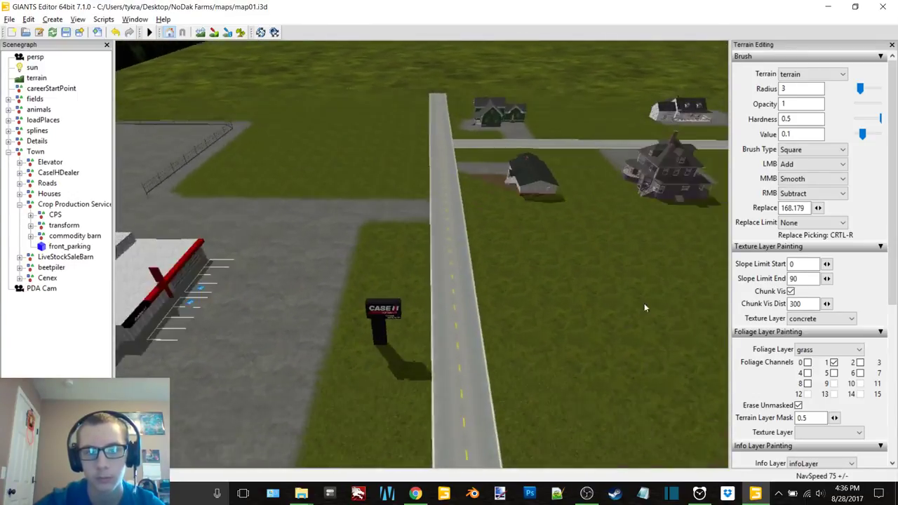
scroll(644, 306, up, 1)
alt+drag(607, 289, 471, 283)
scroll(505, 272, up, 3)
scroll(393, 298, down, 5)
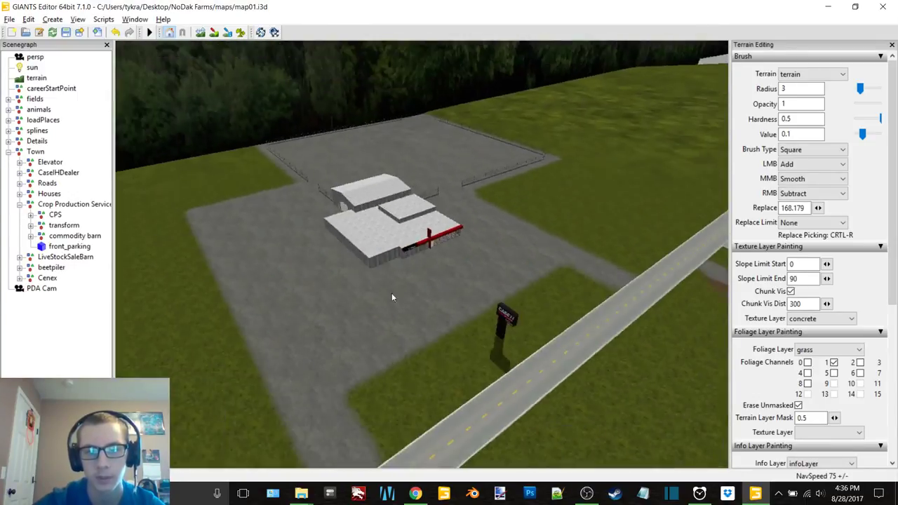
scroll(428, 275, up, 5)
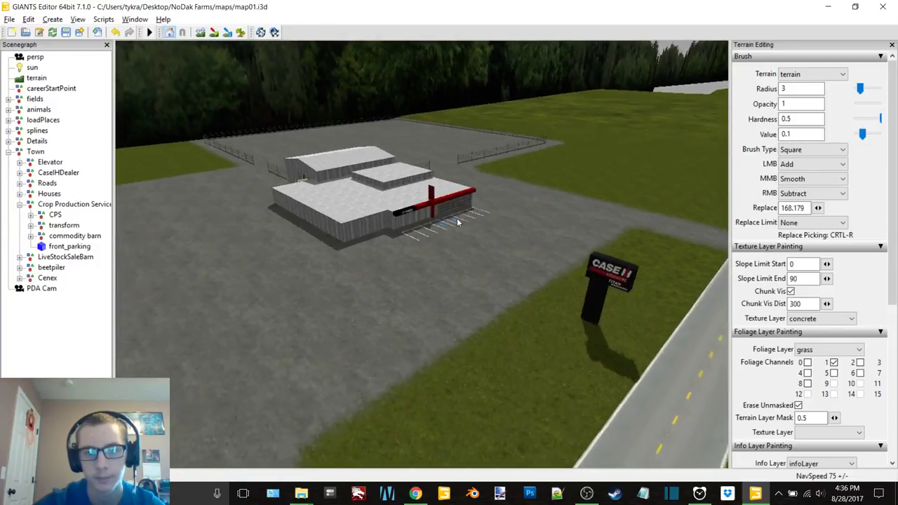
mouse_move(458, 222)
alt+middle_down()
mouse_move(482, 200)
mouse_move(454, 190)
mouse_move(459, 236)
alt+middle_up()
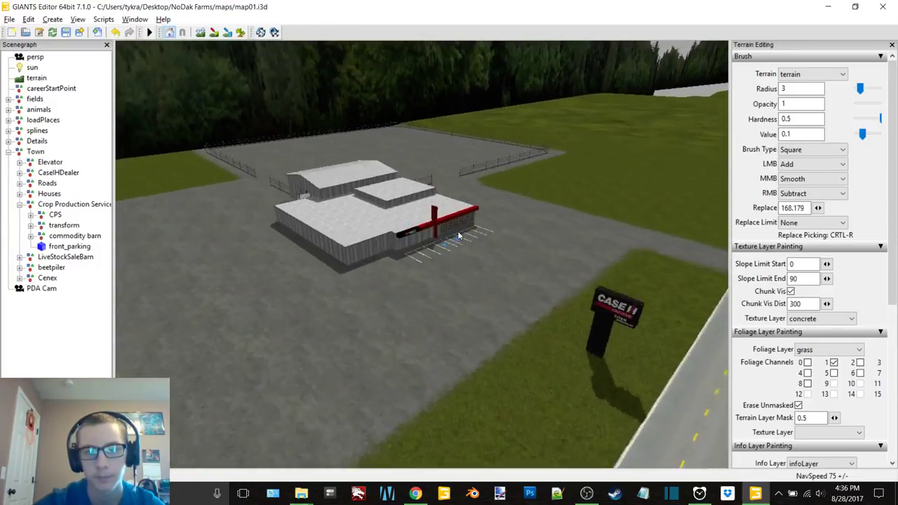
- Set the clip distance of the Case IH dealership's front parking stalls to 1000 and collapse the CaseIHDealer group in the scenegraph
scroll(457, 236, up, 3)
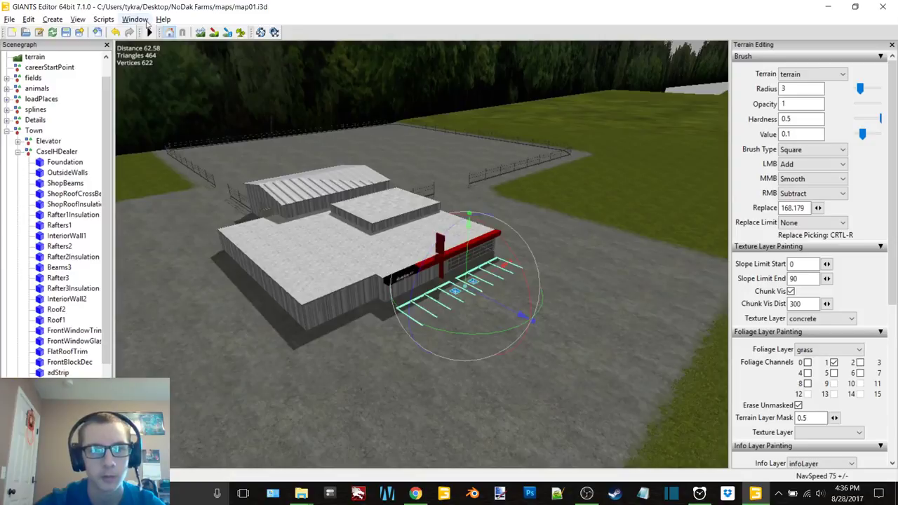
click(135, 19)
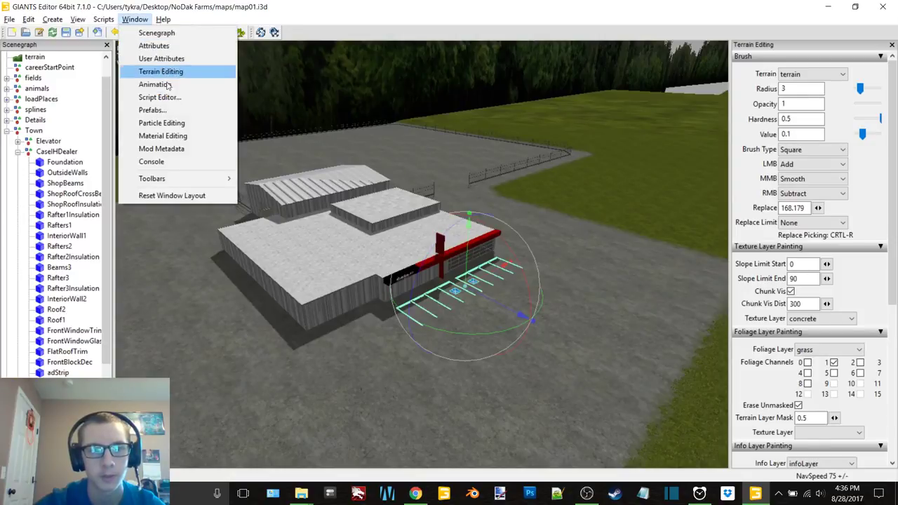
click(154, 46)
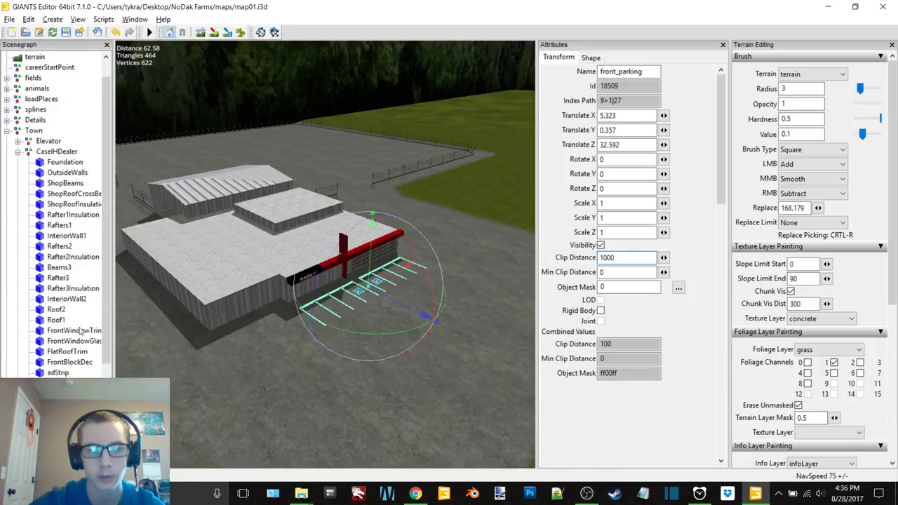
click(390, 281)
scroll(390, 281, down, 8)
scroll(318, 311, up, 3)
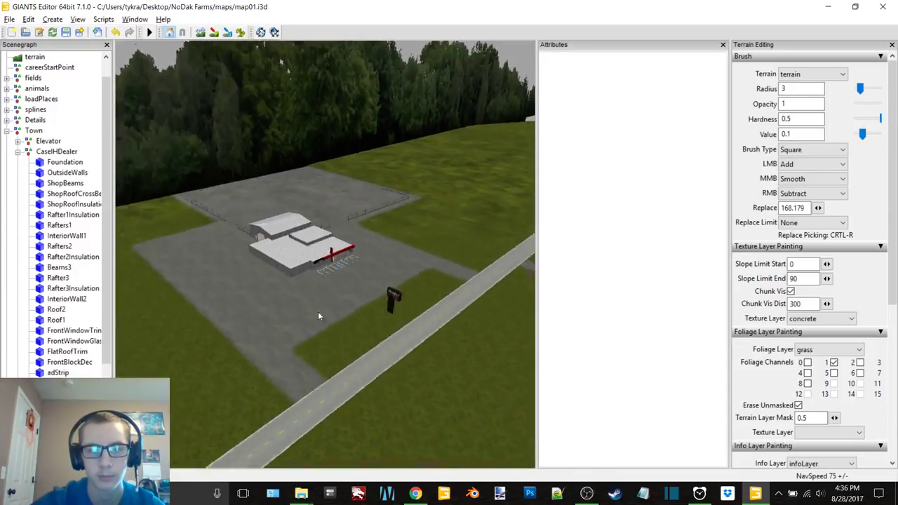
alt+drag(317, 313, 441, 296)
right_drag(440, 296, 388, 243)
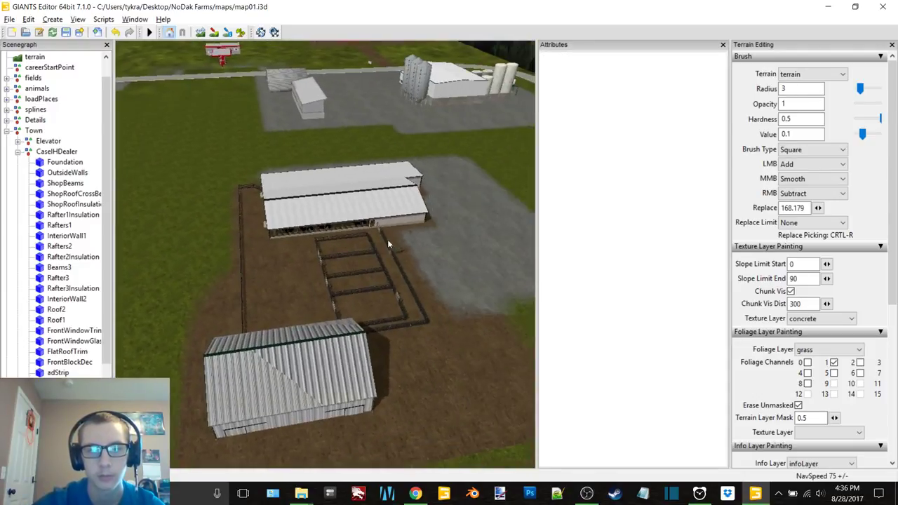
double_click(67, 155)
- Set the clip distance of the Crop Production Services parking stalls to 1000, collapse that building's group and clear the selection
alt+middle_drag(361, 196, 315, 271)
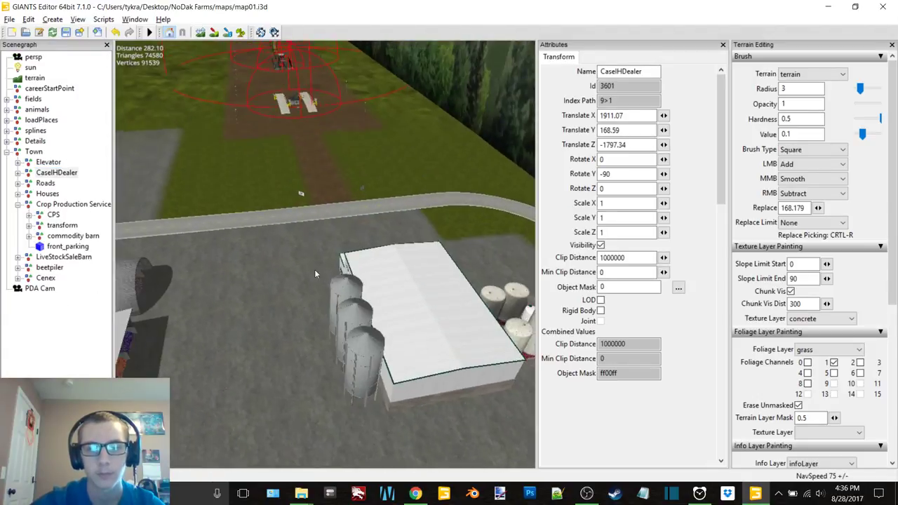
right_drag(315, 274, 466, 208)
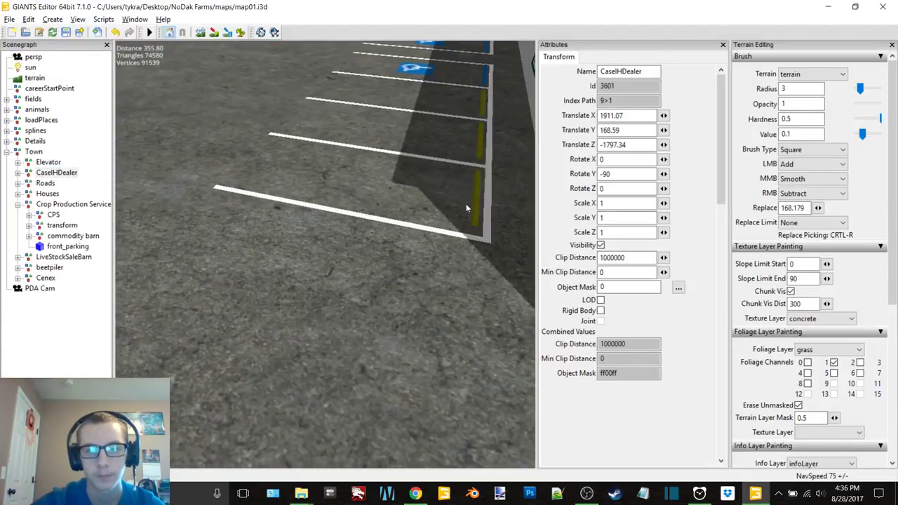
click(428, 76)
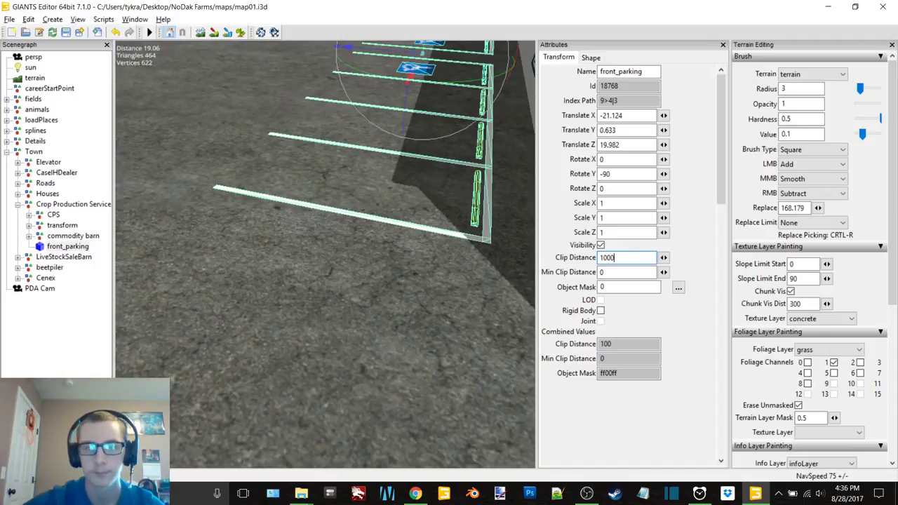
double_click(83, 204)
click(103, 236)
alt+drag(354, 145, 342, 191)
right_drag(341, 192, 391, 199)
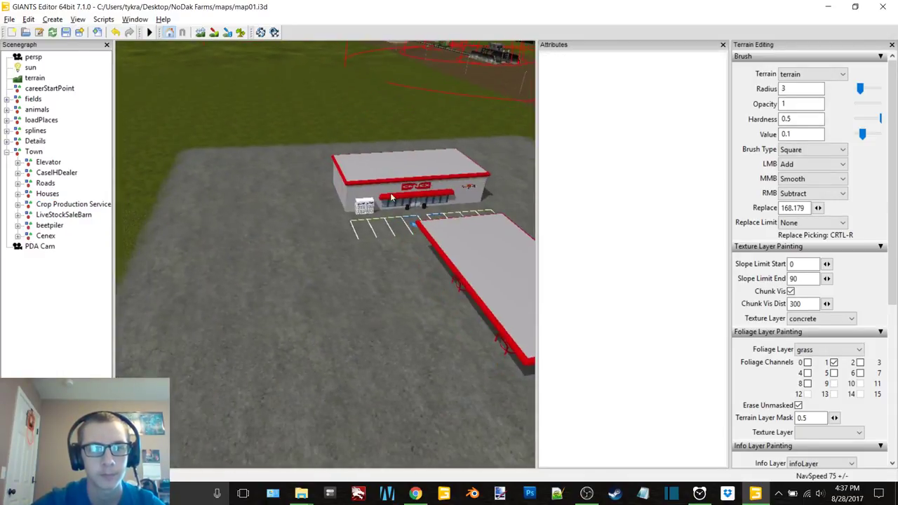
- Set the clip distance of the Cenex front_parking object to 100 and collapse the Cenex group
click(414, 230)
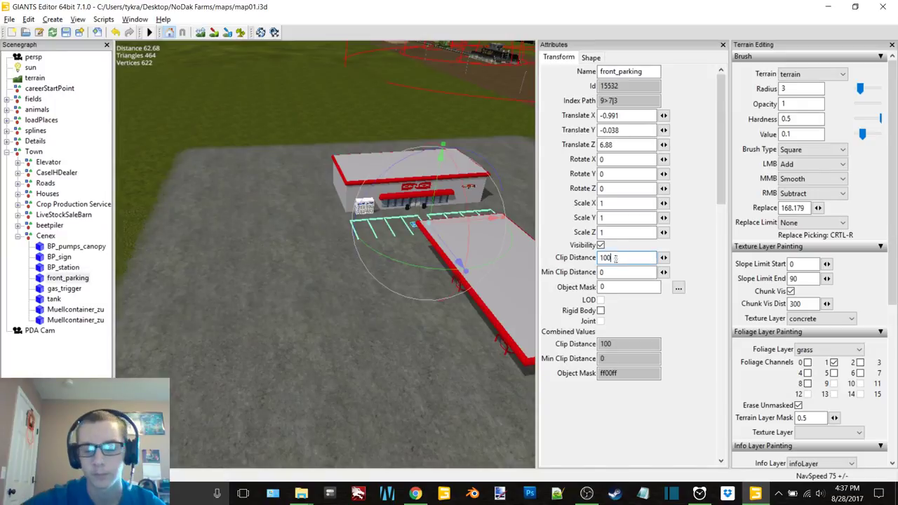
click(73, 280)
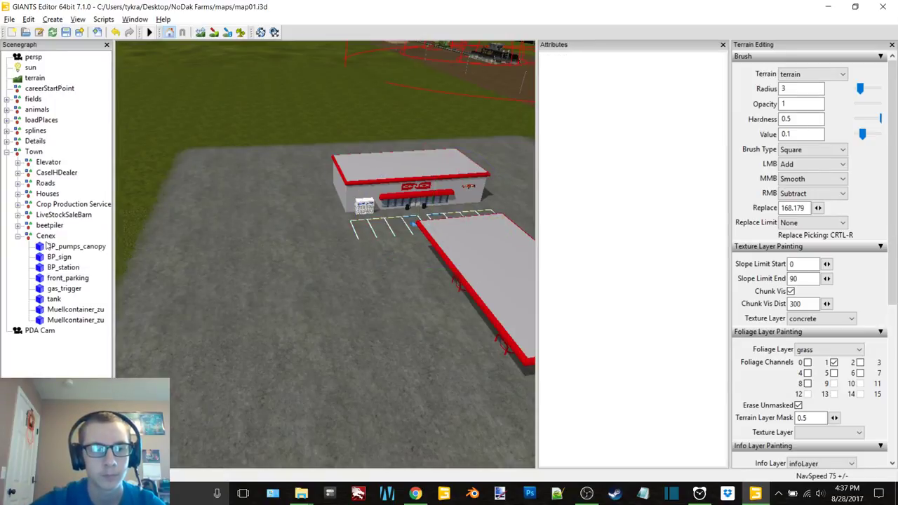
click(47, 245)
double_click(46, 238)
click(96, 239)
- Hide the object attributes and look over the town from the Cenex station to the fenced dealer lot
scroll(260, 250, down, 10)
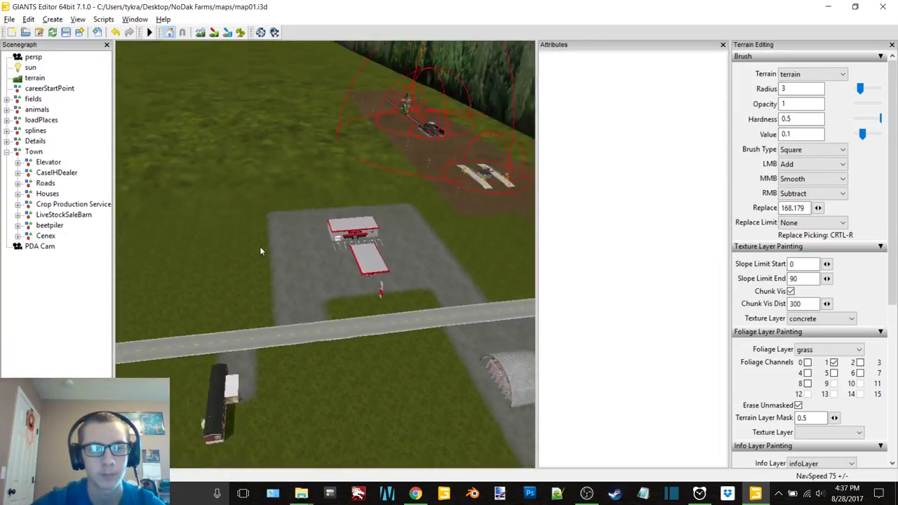
scroll(261, 252, down, 2)
alt+middle_drag(433, 205, 345, 251)
scroll(345, 251, up, 8)
alt+middle_drag(484, 232, 370, 193)
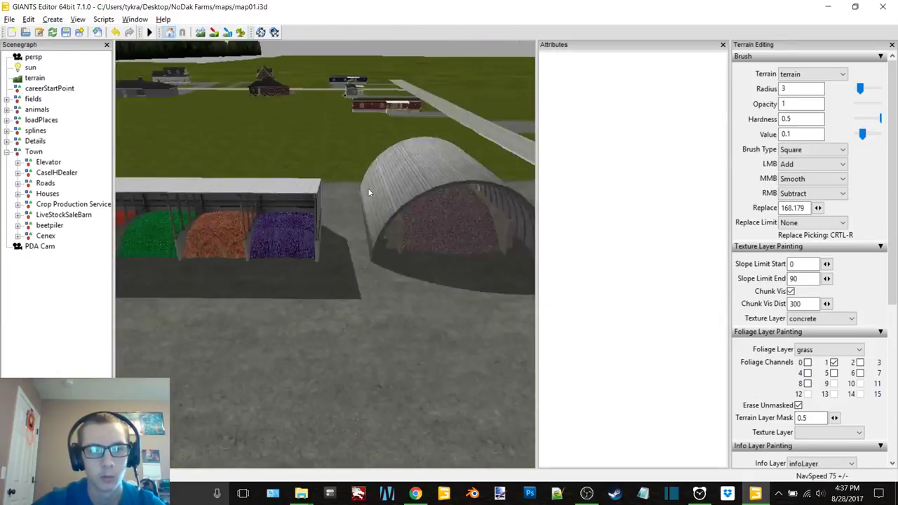
alt+drag(369, 193, 473, 189)
click(722, 45)
scroll(615, 309, up, 10)
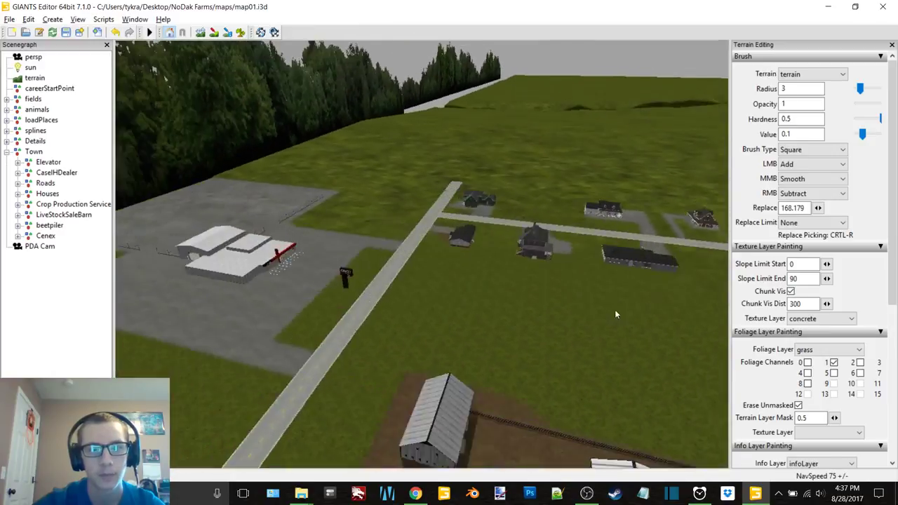
alt+drag(601, 203, 252, 200)
scroll(481, 222, up, 5)
right_drag(250, 201, 388, 315)
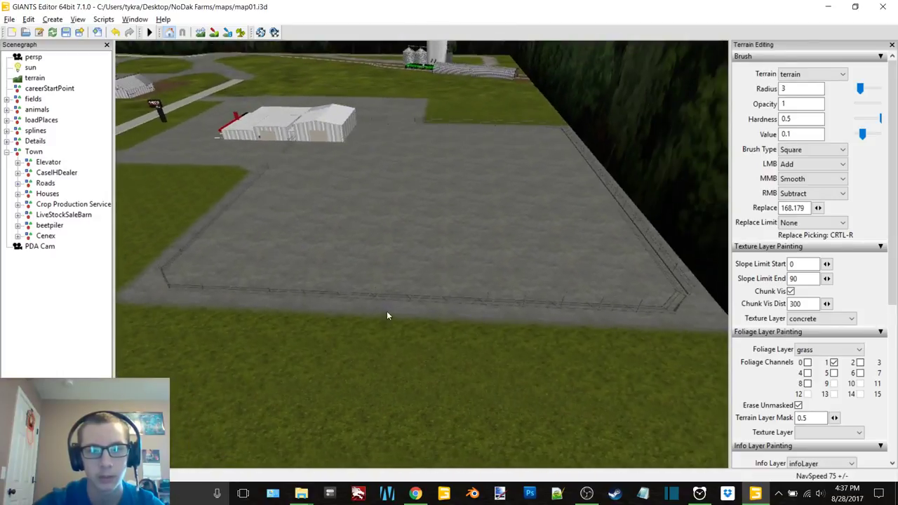
- Switch to the desktop, close the mods folder window and move the empty Vehicles folder to the Recycle Bin
click(827, 10)
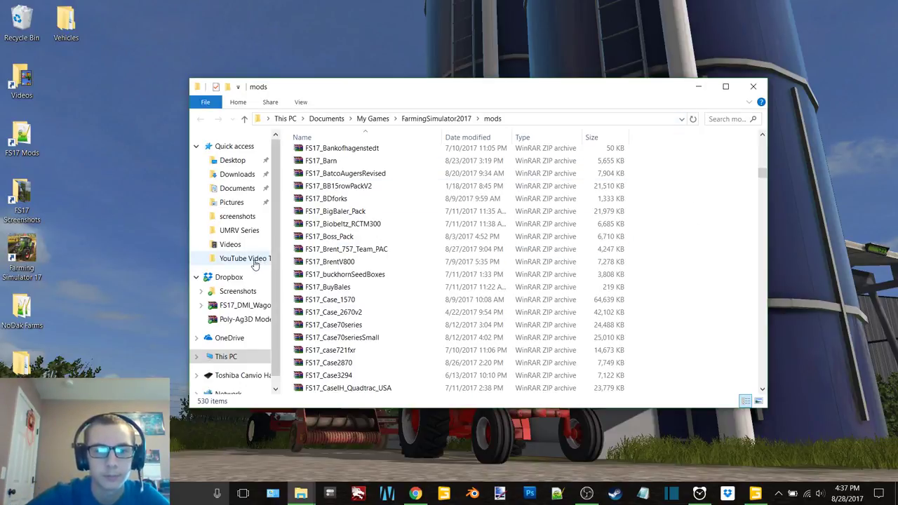
click(753, 87)
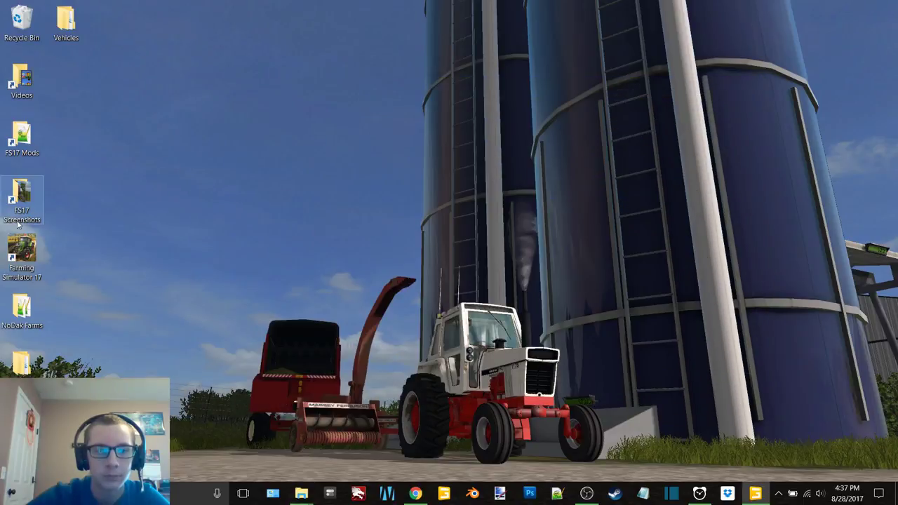
mouse_move(301, 493)
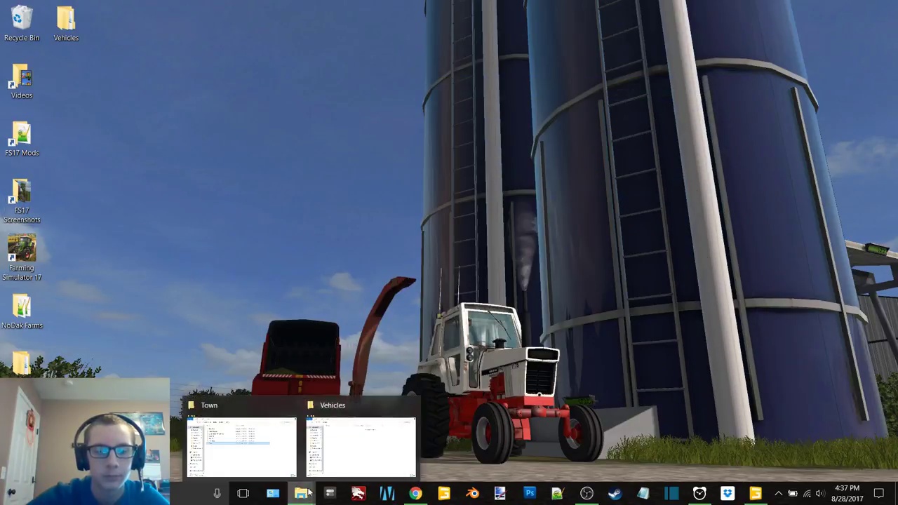
click(357, 462)
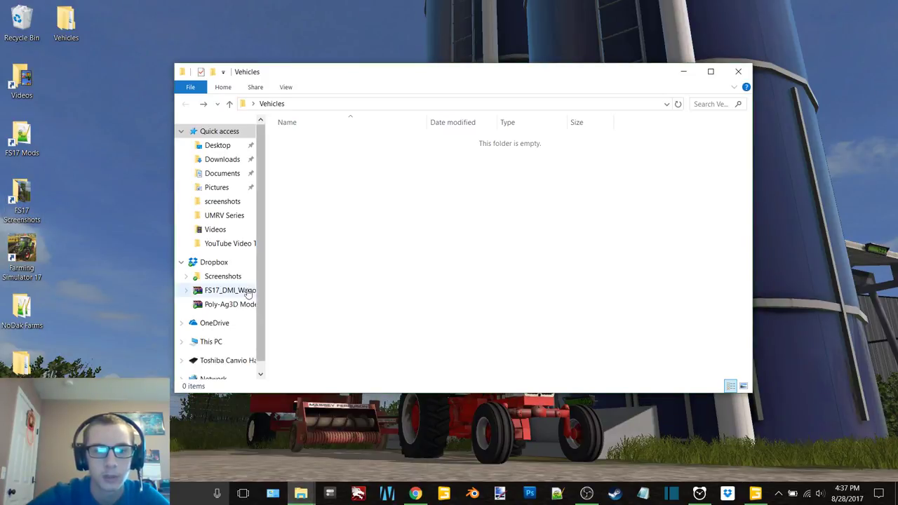
drag(51, 23, 15, 28)
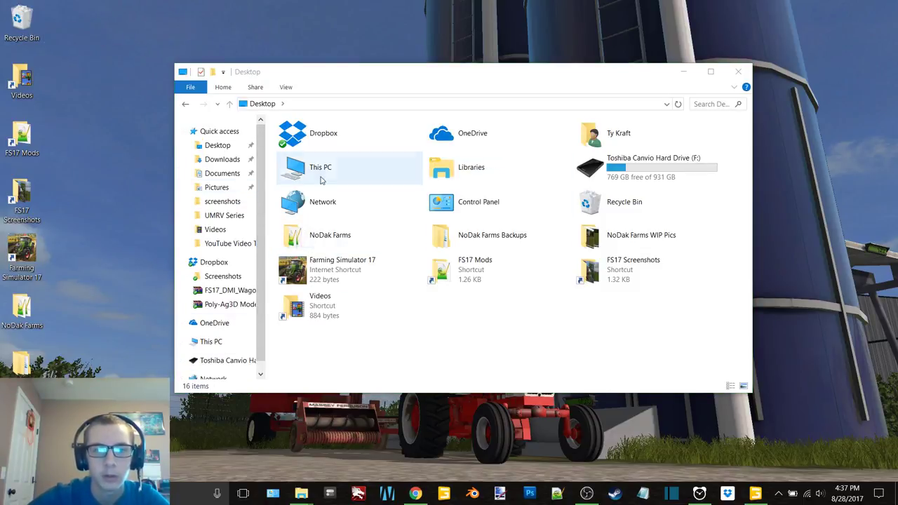
- Browse to the Steam folder inside Program Files (x86) on the OS_Install (C:) drive
double_click(321, 172)
click(353, 235)
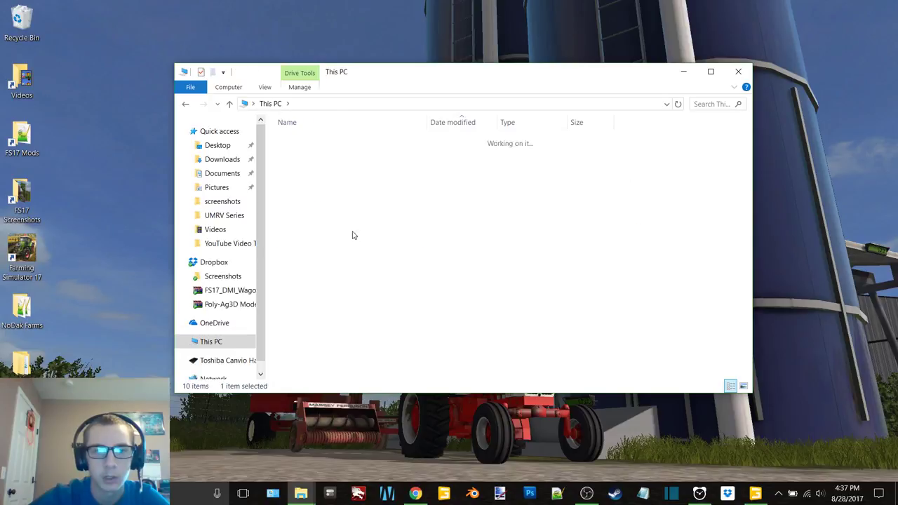
double_click(355, 223)
scroll(374, 256, down, 7)
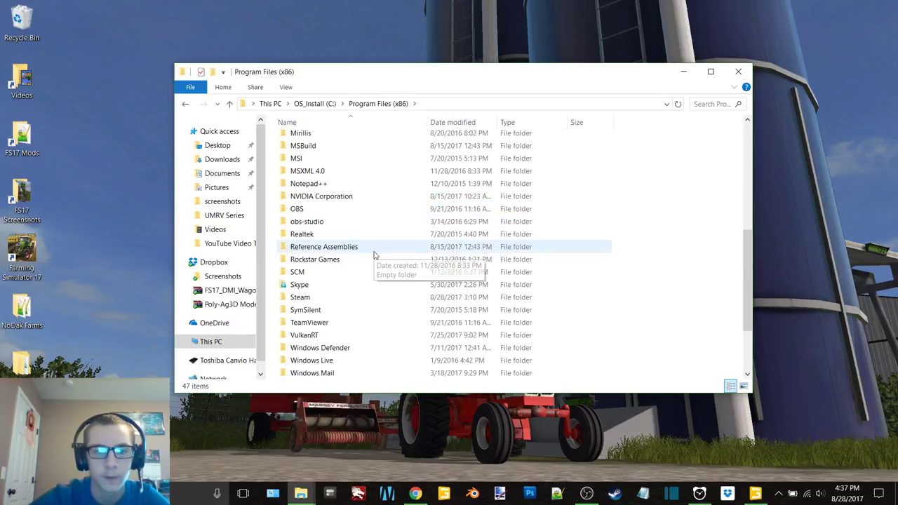
double_click(302, 297)
- Browse through steamapps, common, Farming Simulator 17 and data to the game's maps folder
scroll(320, 295, down, 5)
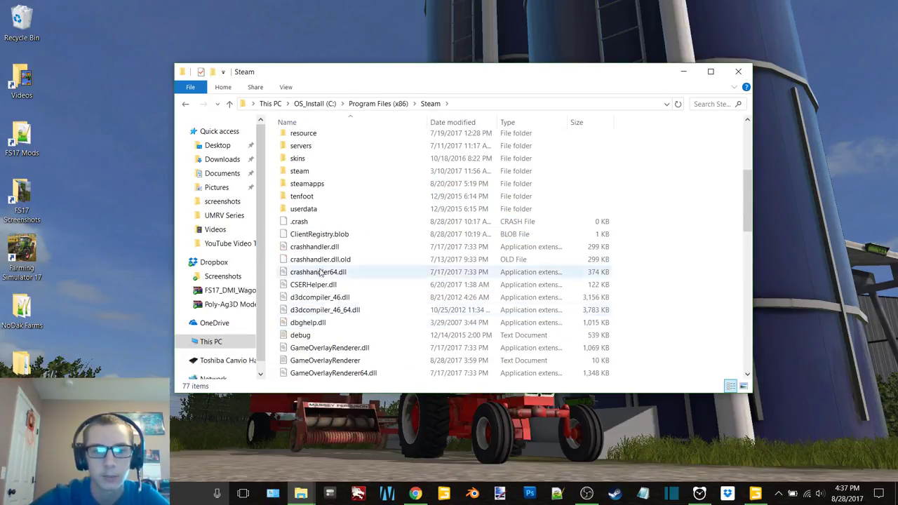
double_click(320, 184)
click(326, 152)
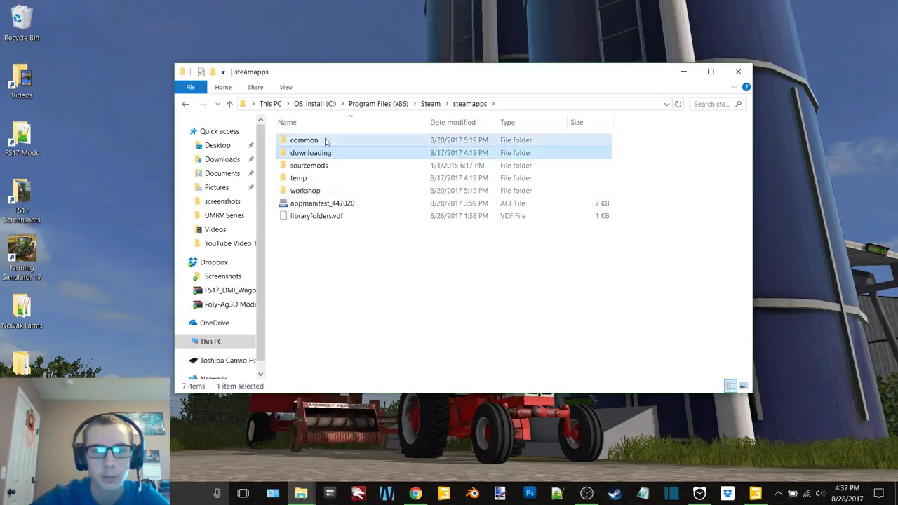
double_click(325, 141)
double_click(374, 155)
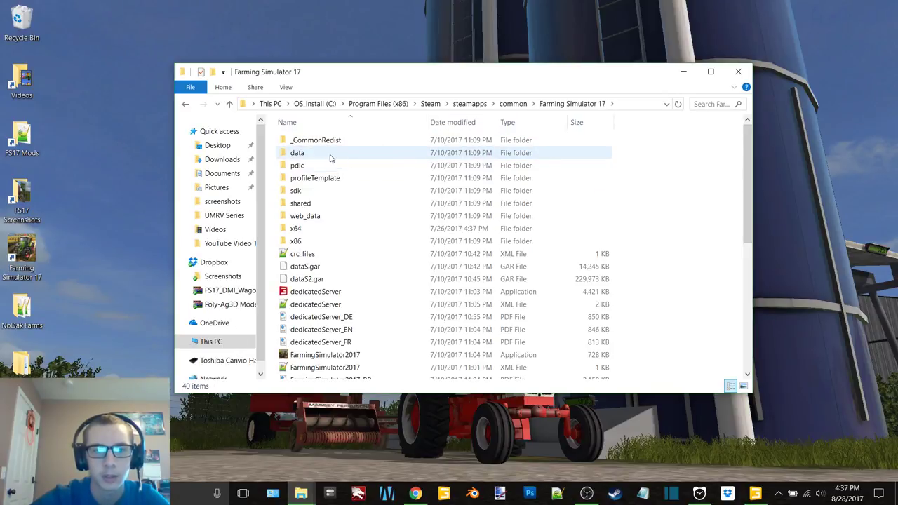
double_click(331, 156)
double_click(309, 179)
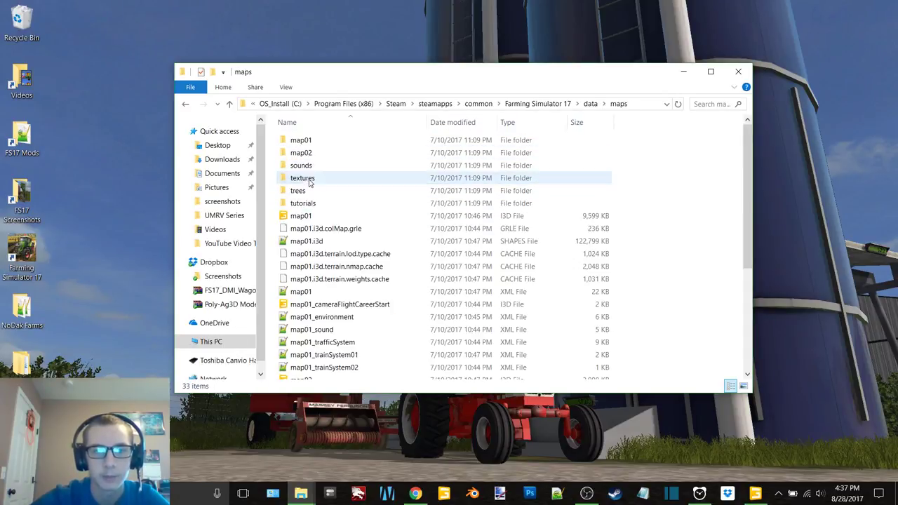
- Open the game's map01 I3D file in GIANTS Editor and minimize the loading editor window
click(309, 216)
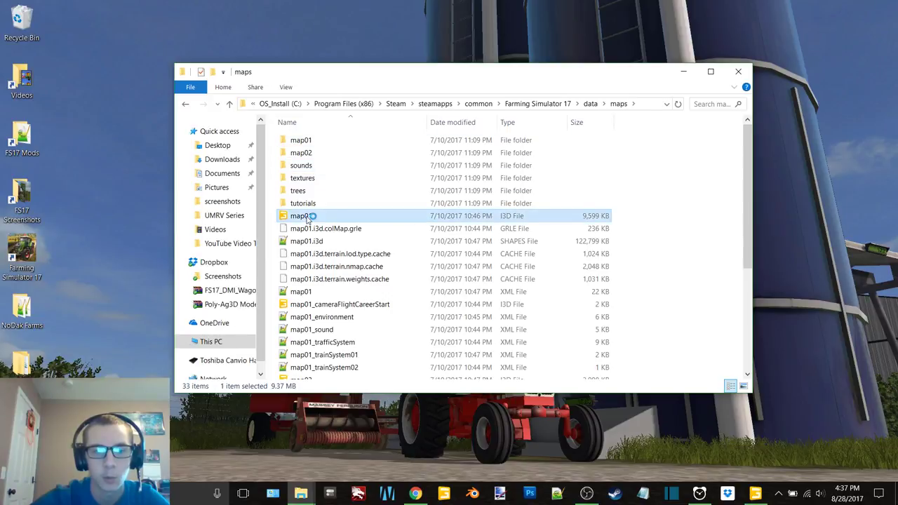
double_click(437, 216)
double_click(467, 223)
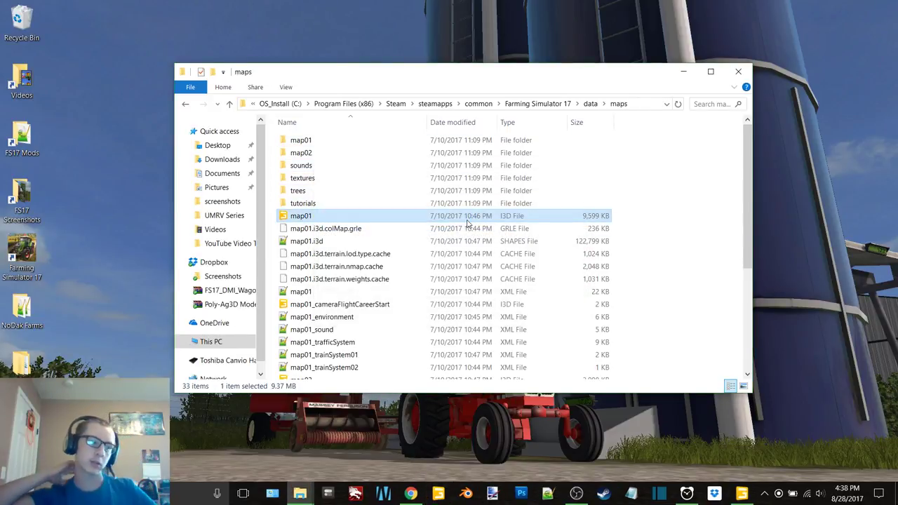
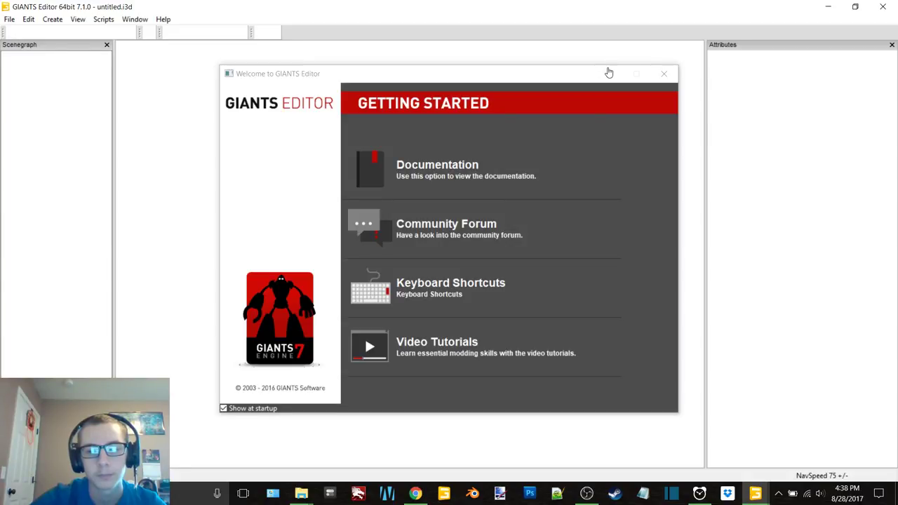
click(664, 73)
click(830, 7)
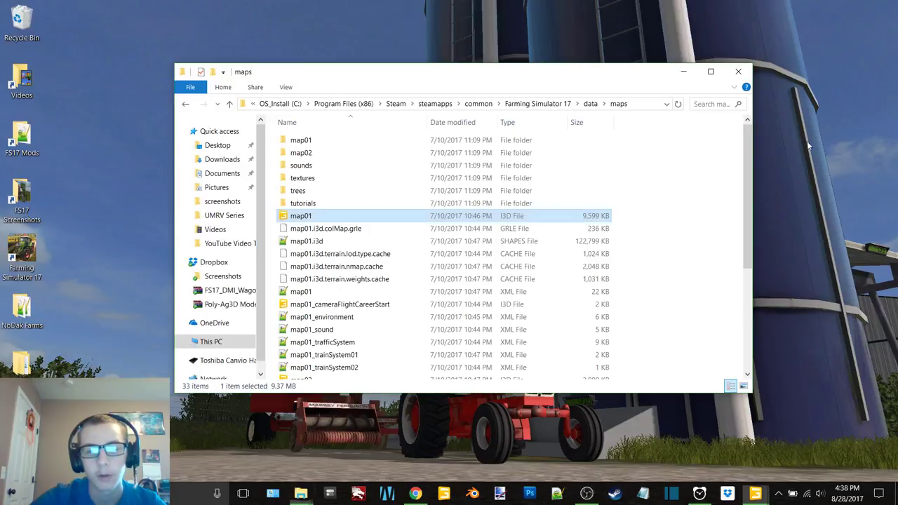
- Return to the NoDak Farms map in GIANTS Editor and examine the grain unloading pit at the elevator
mouse_move(763, 495)
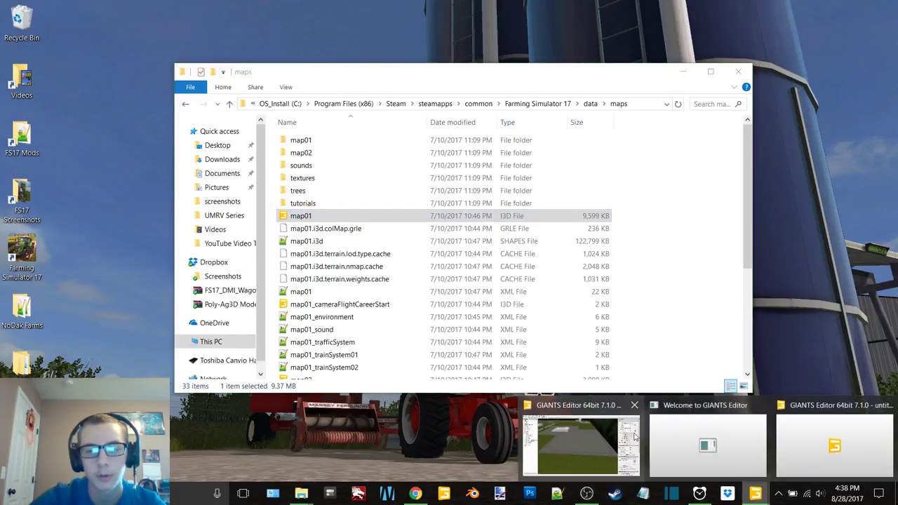
click(581, 438)
alt+middle_drag(451, 148, 287, 267)
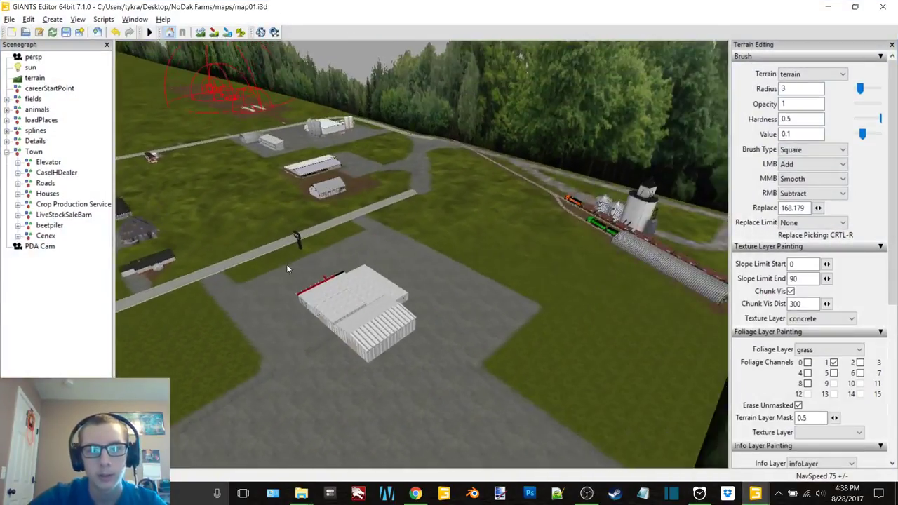
scroll(481, 183, up, 5)
alt+drag(482, 181, 419, 226)
right_drag(419, 225, 246, 220)
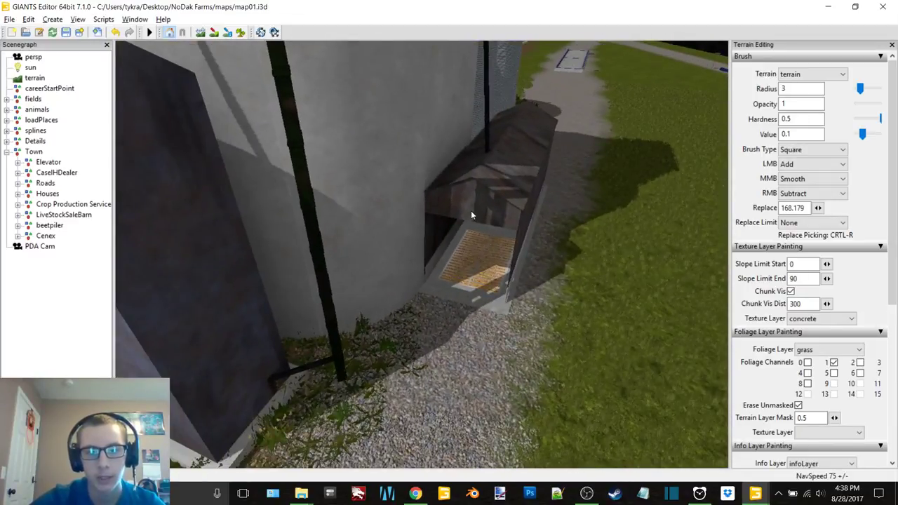
right_drag(471, 210, 559, 216)
- Switch to the editor window holding the original Farming Simulator 17 map01 and dismiss its welcome window
click(830, 6)
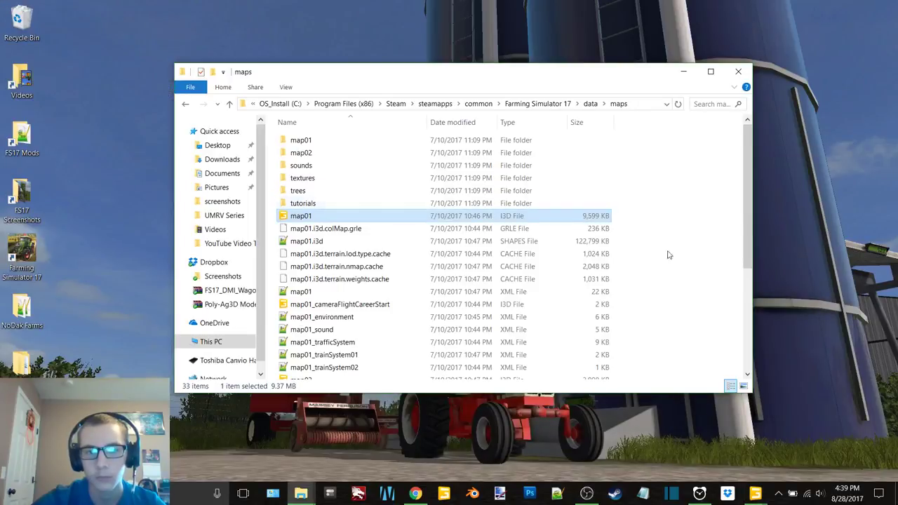
click(757, 492)
click(788, 459)
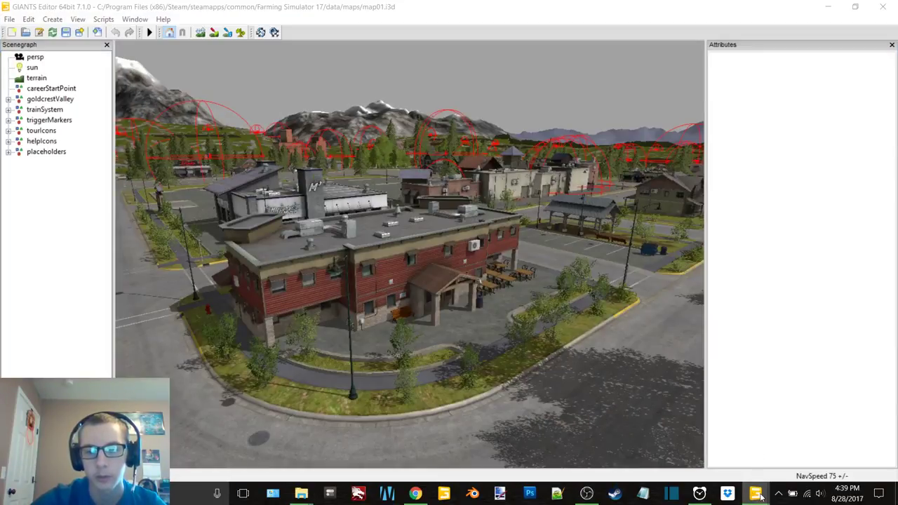
click(761, 497)
click(687, 430)
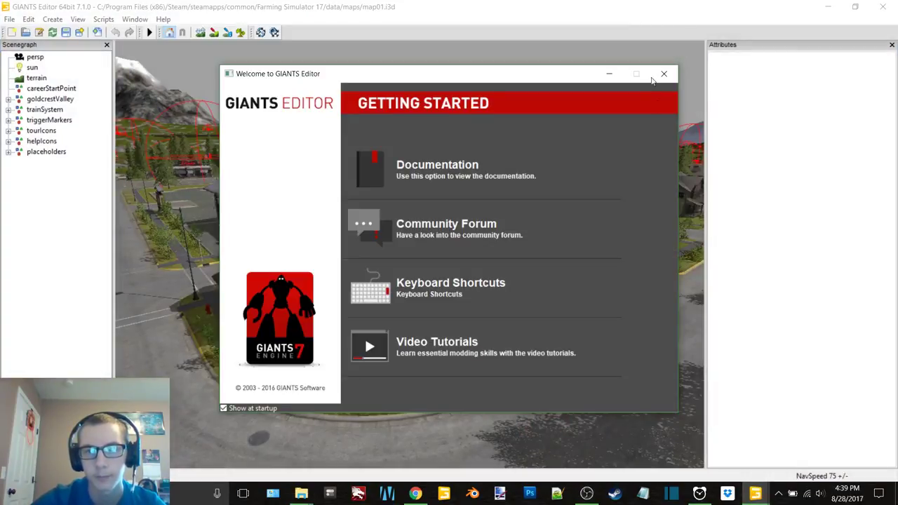
click(664, 75)
click(635, 53)
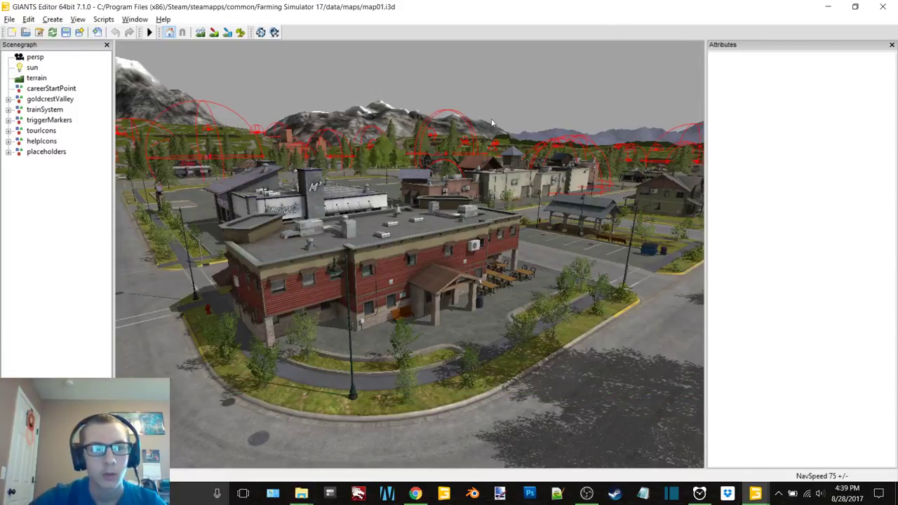
- Select the whole vehicleSellingPoint group beside the vehicle shop and raise it to a Translate Y of about 101.55
alt+drag(492, 123, 363, 147)
alt+middle_drag(363, 147, 474, 195)
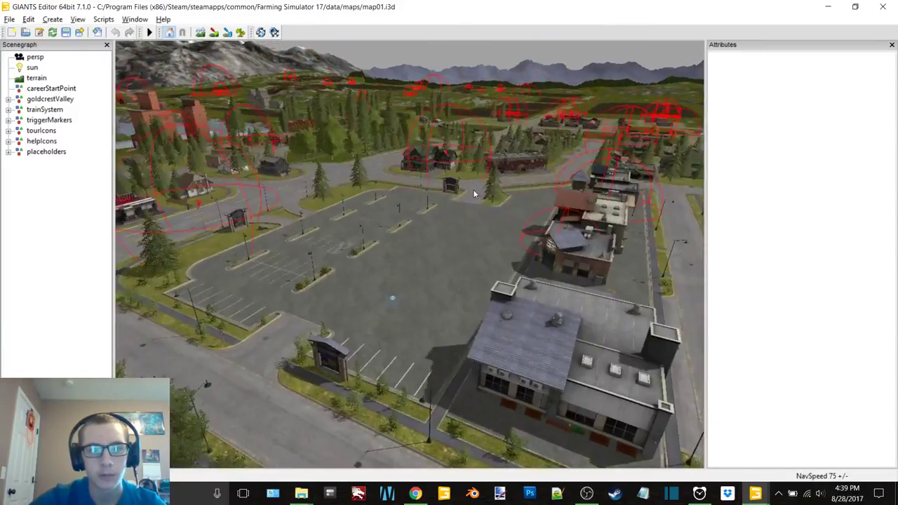
alt+right_drag(351, 231, 409, 214)
alt+drag(409, 215, 670, 263)
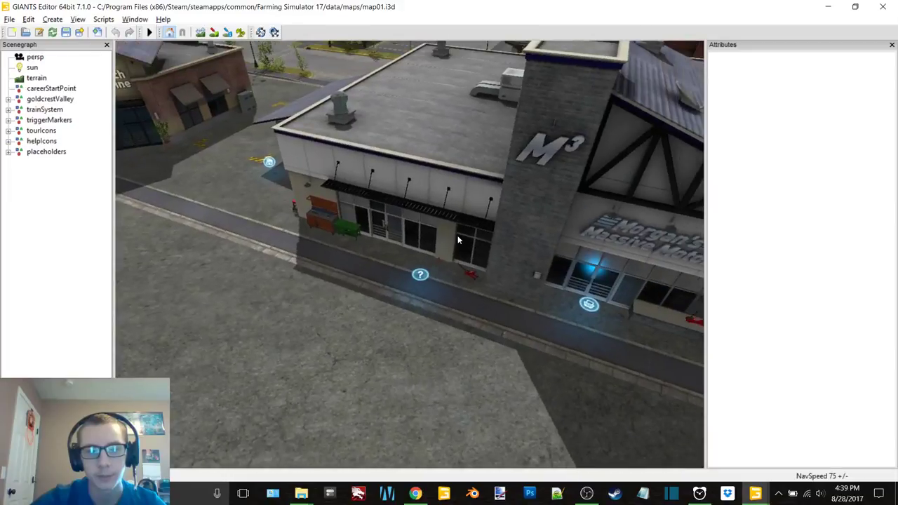
right_drag(458, 240, 482, 199)
click(447, 184)
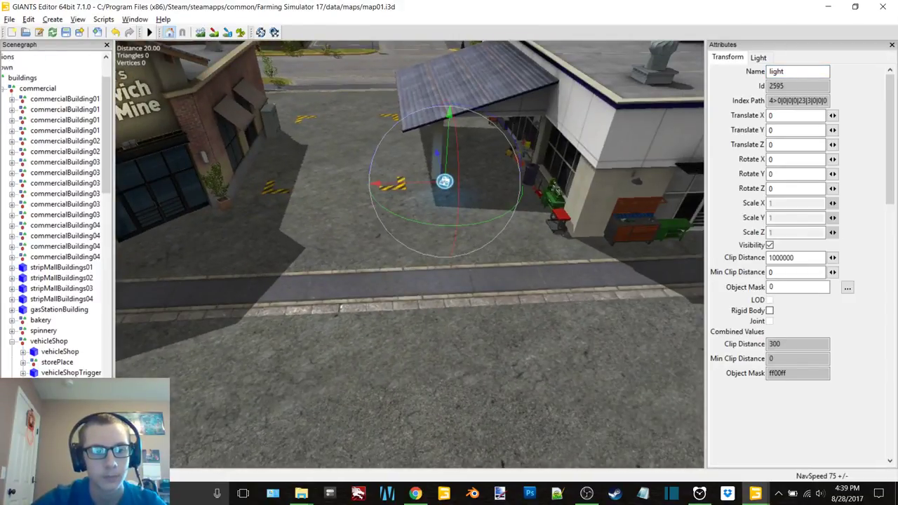
click(81, 404)
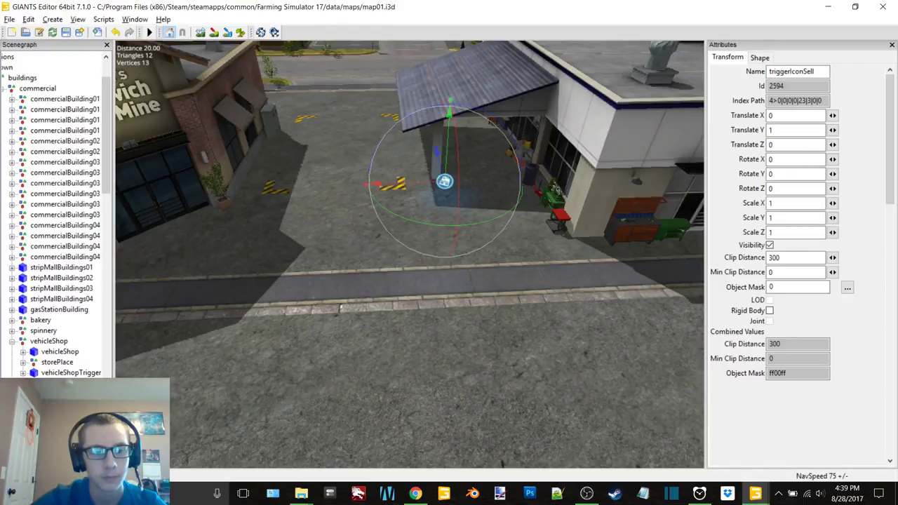
click(445, 181)
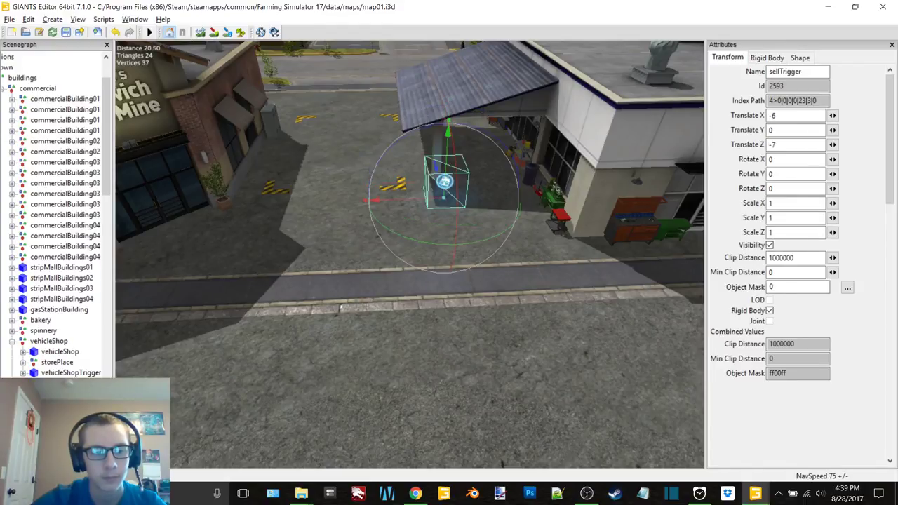
click(445, 182)
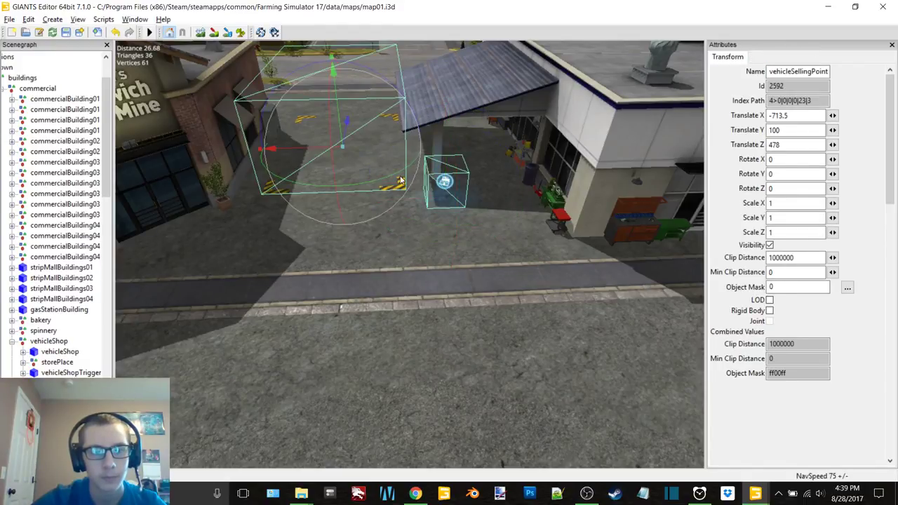
drag(337, 108, 327, 80)
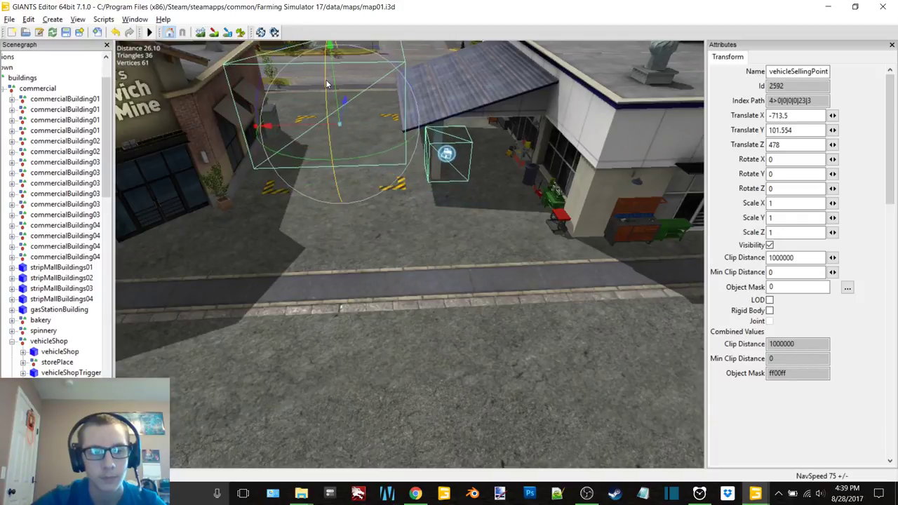
- Undo the selling point's height change and select the whole group of striped ground markers around the vehicle selling area
key(ctrl+z)
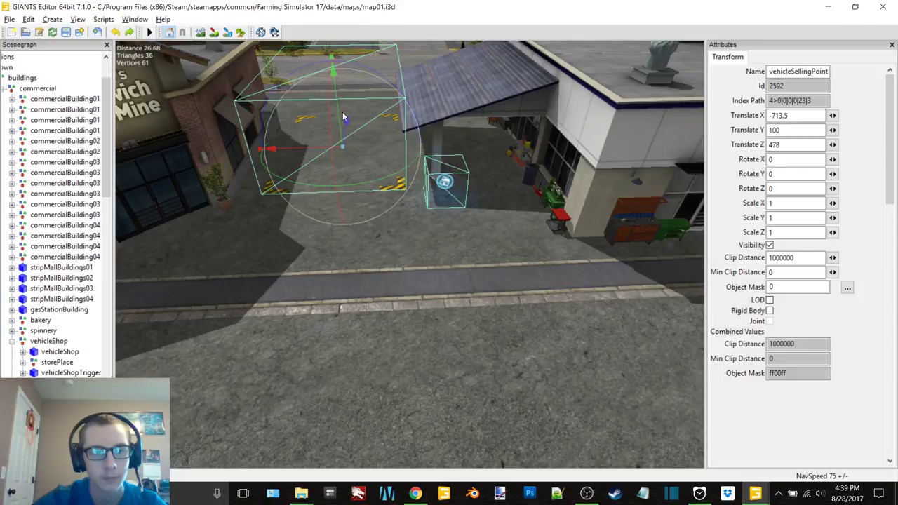
click(394, 190)
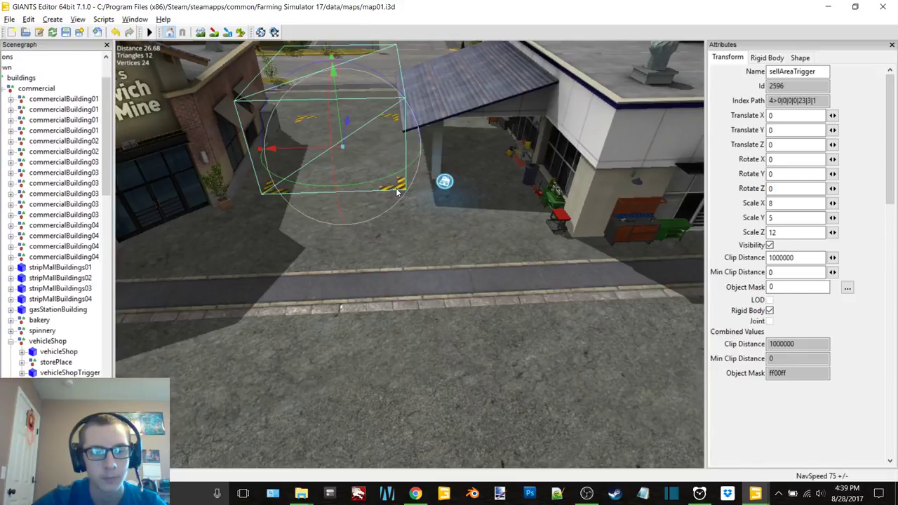
scroll(429, 211, up, 5)
alt+drag(442, 207, 497, 233)
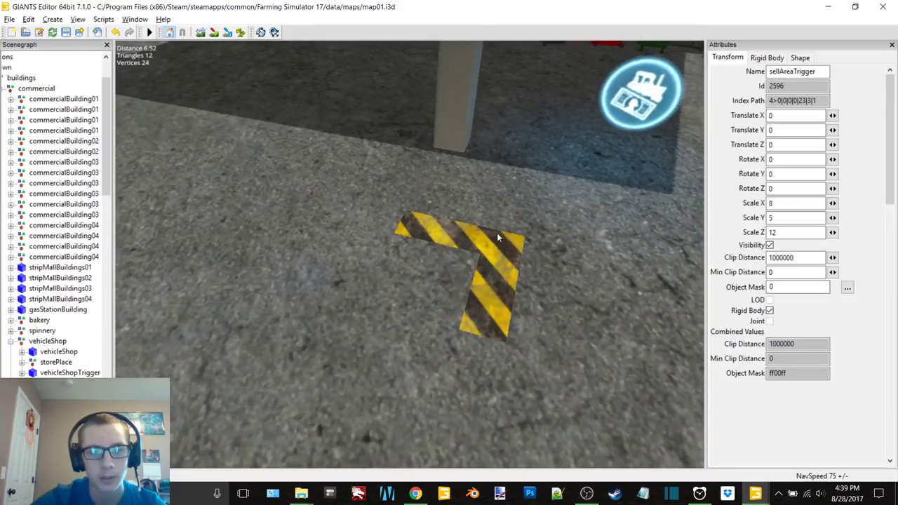
click(492, 232)
scroll(487, 194, down, 4)
mouse_move(487, 194)
alt+mouse_down()
mouse_move(277, 164)
mouse_move(435, 172)
alt+mouse_up()
scroll(435, 173, down, 2)
drag(62, 463, 44, 463)
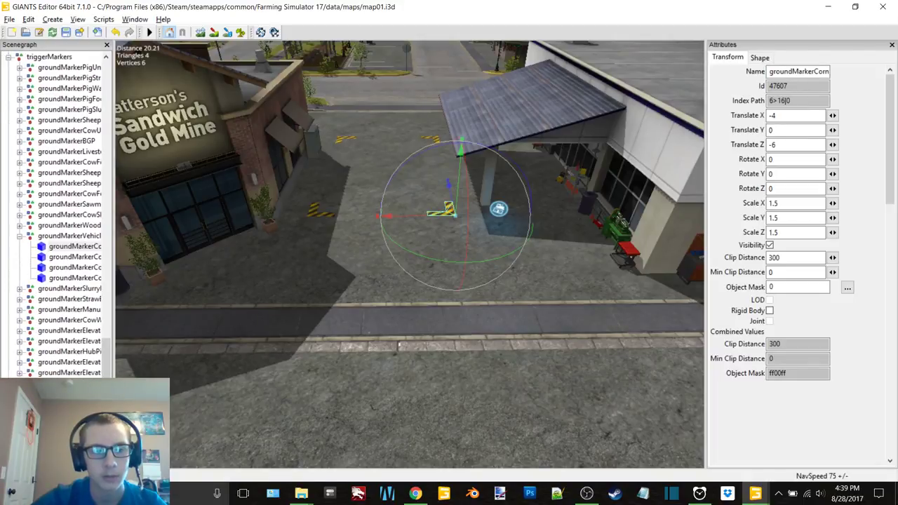
double_click(84, 239)
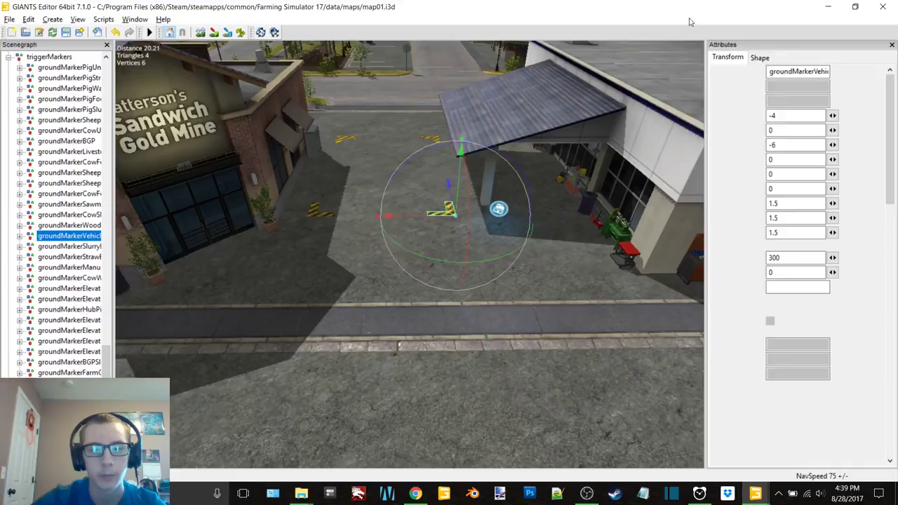
- Minimize the map01 editor window and create a desktop folder named "Sell-Buy Shop"
click(828, 6)
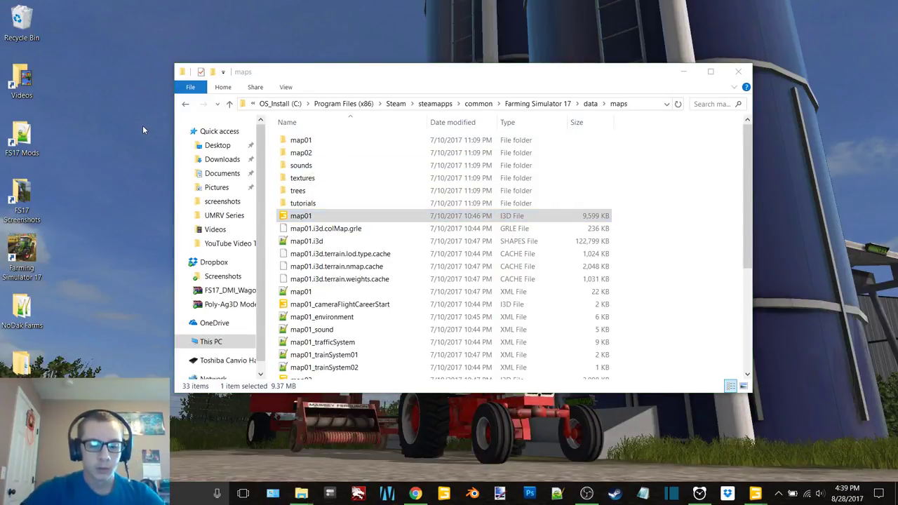
key(ctrl+shift+n)
text(Sell)
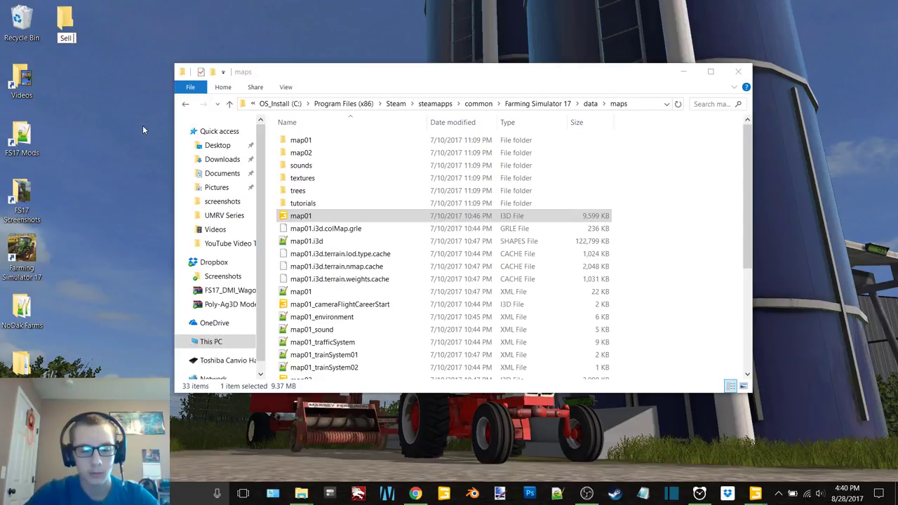
text(-Buy)
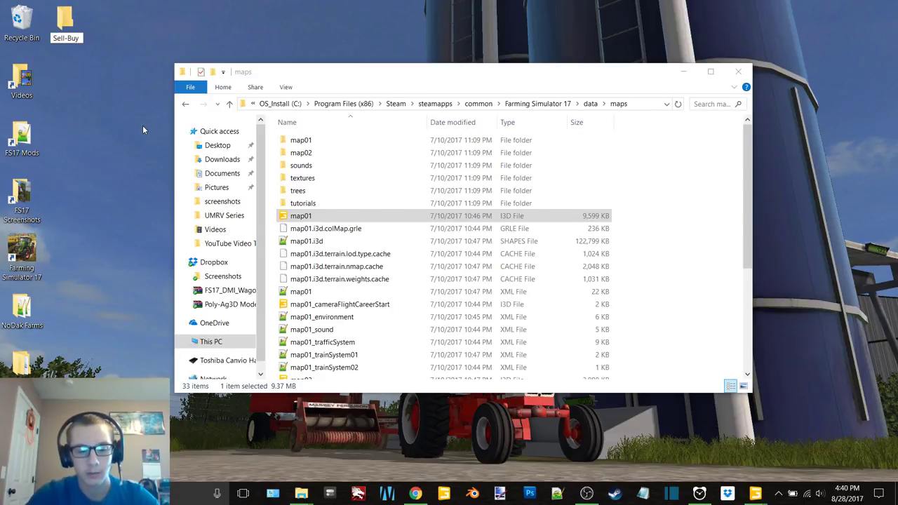
text( Shop)
key(Return)
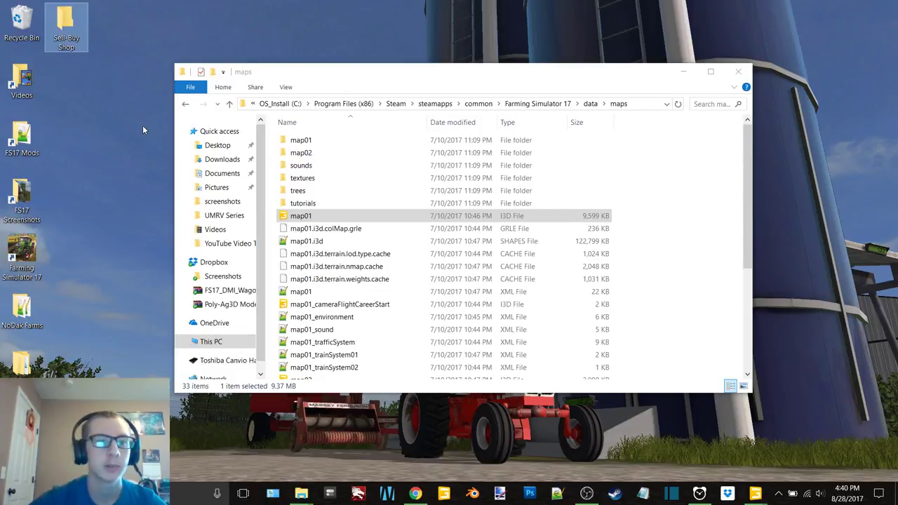
- Create two more desktop folders named "Elevator Sell" and "Piler Sell"
click(143, 125)
key(ctrl+shift+n)
text(E)
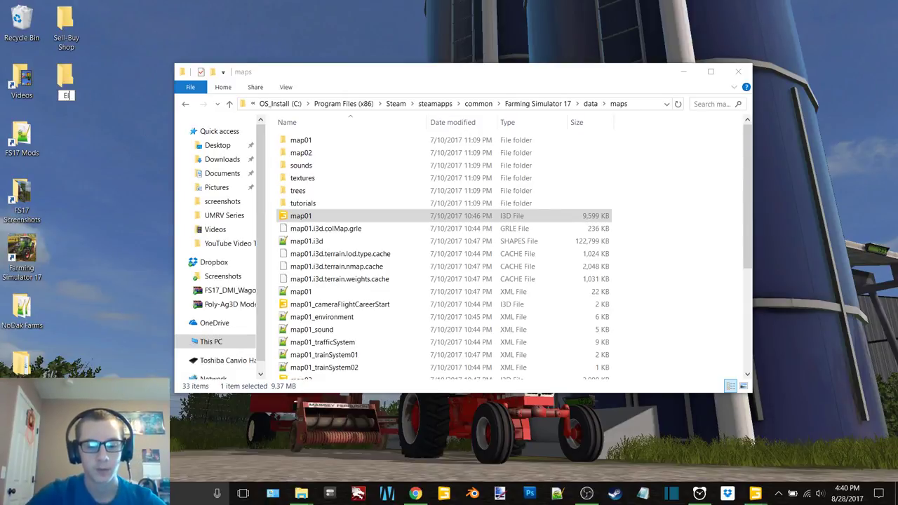
text(levator)
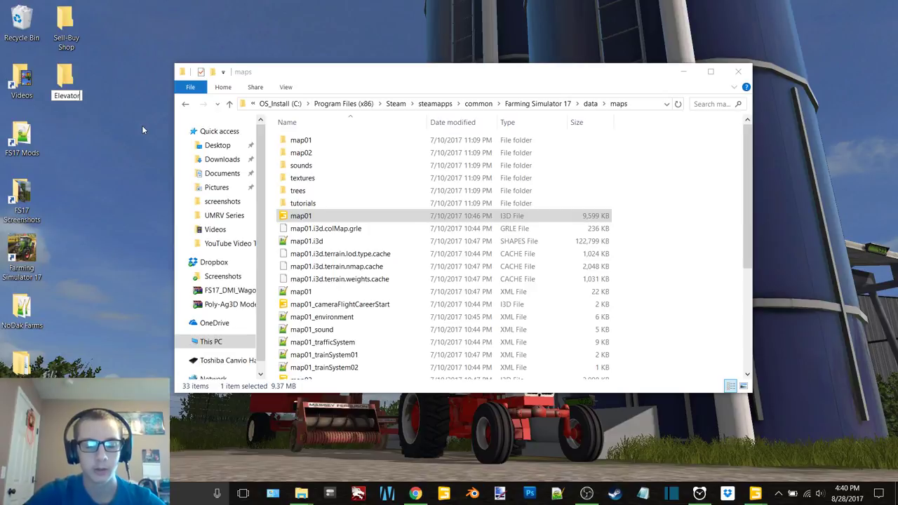
text( Sell)
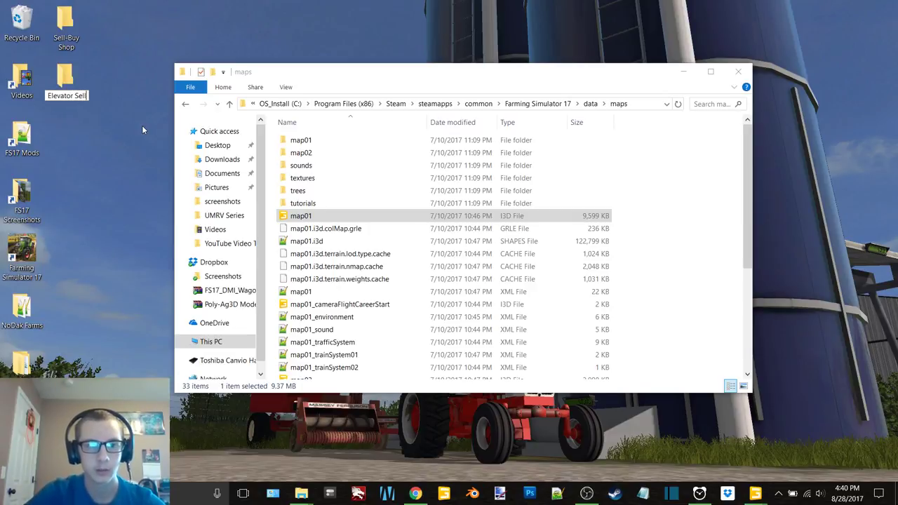
key(Return)
key(ctrl+shift+n)
text(Piler)
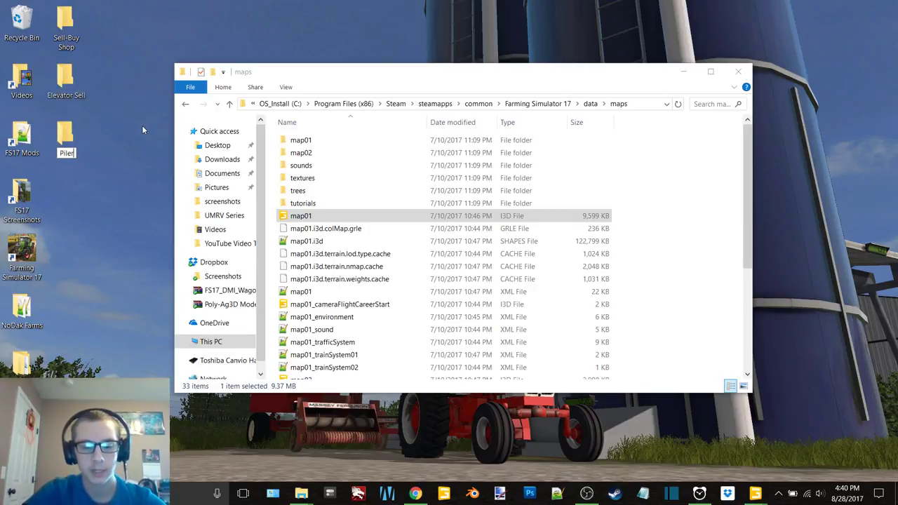
text( Sell)
key(Return)
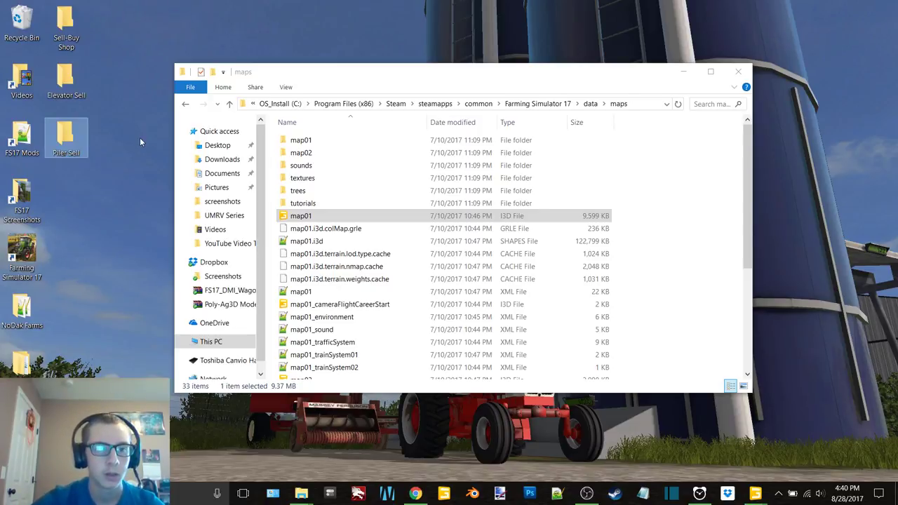
- Create desktop folders named "Seed-Fert" and "Fuel"
key(ctrl+shift+n)
text(Seed)
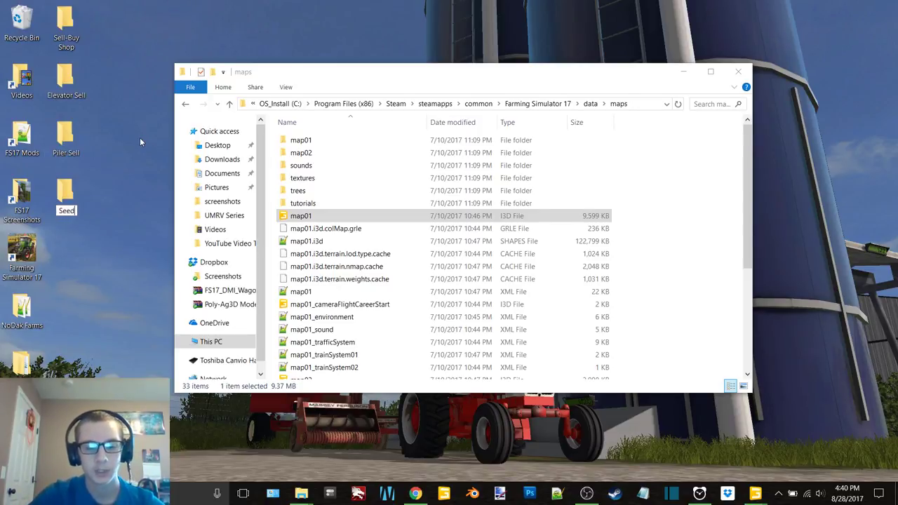
text(-Fert)
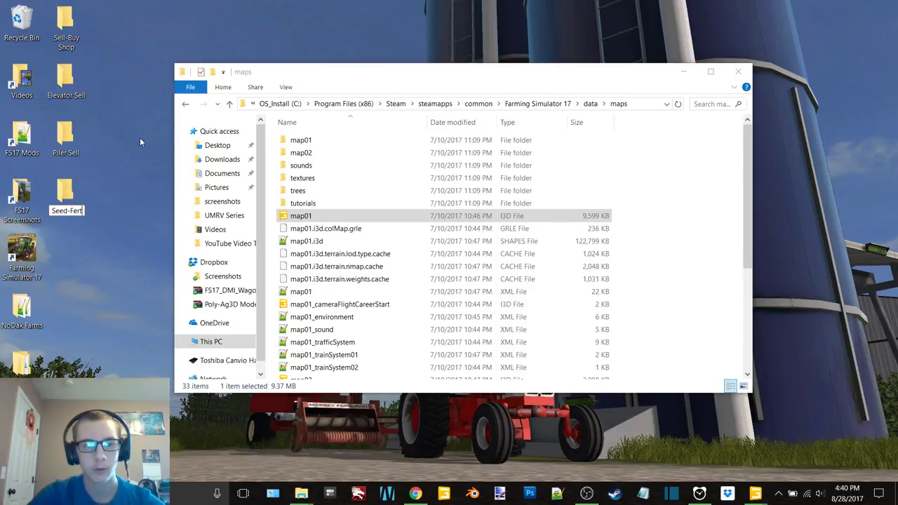
key(Return)
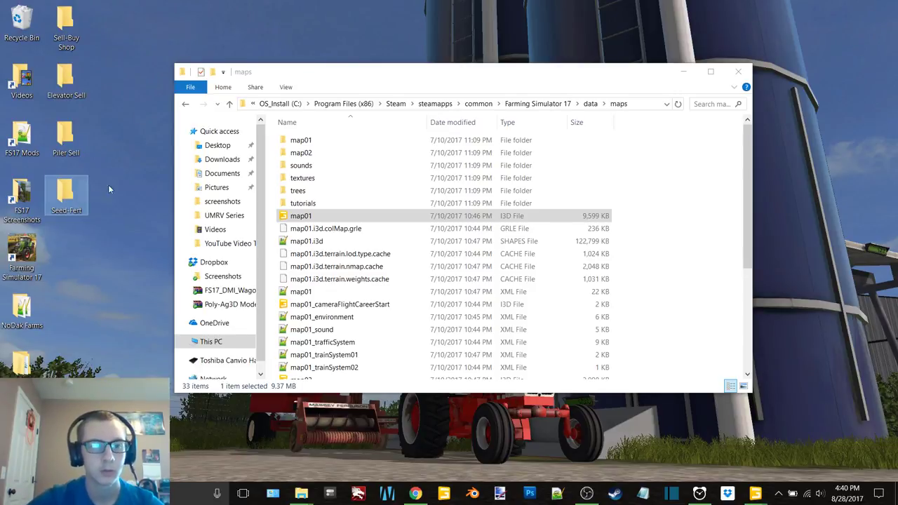
key(ctrl+shift+n)
text(Fuel)
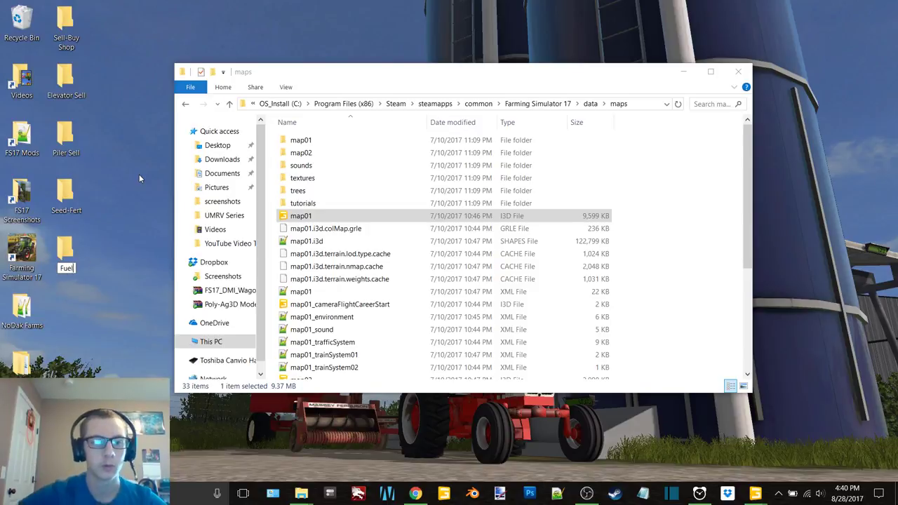
key(Return)
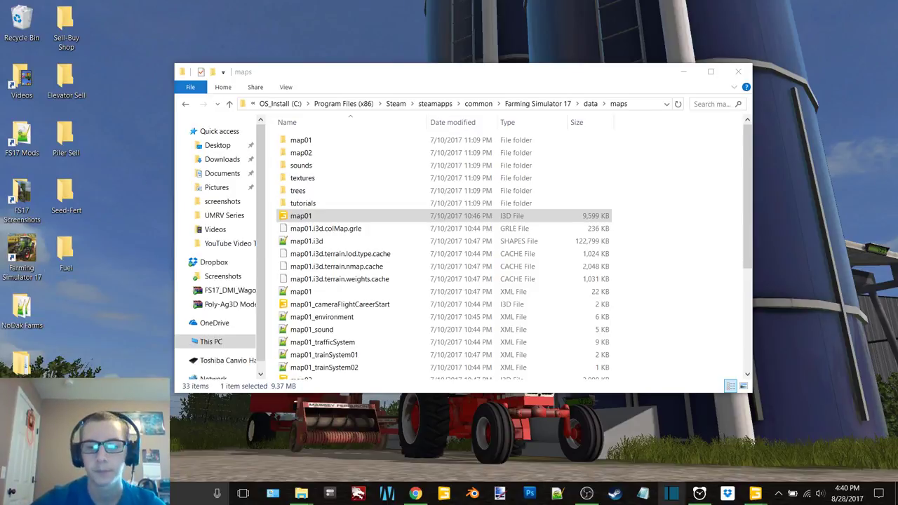
- Return to the map01 window in GIANTS Editor and export the selected ground markers with files as "marker" into Sell-Buy Shop, including the parent directory structure
mouse_move(672, 493)
click(691, 439)
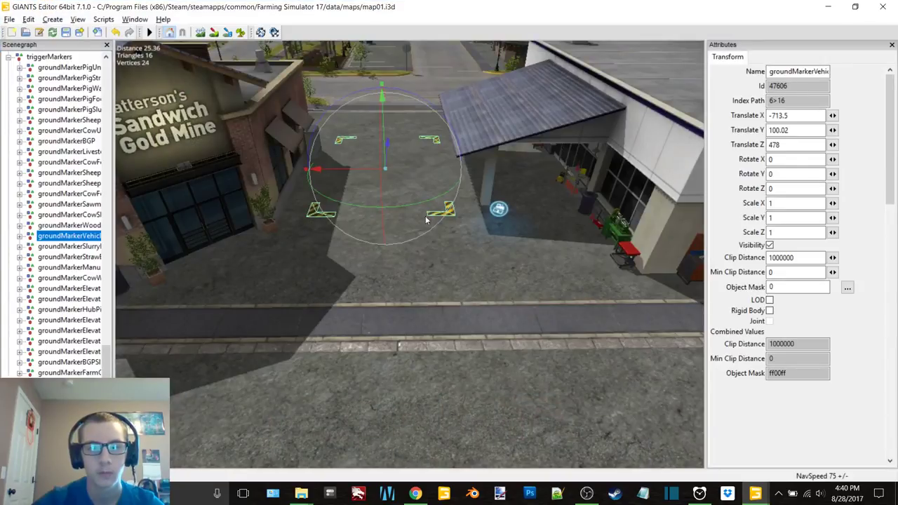
click(9, 19)
click(42, 183)
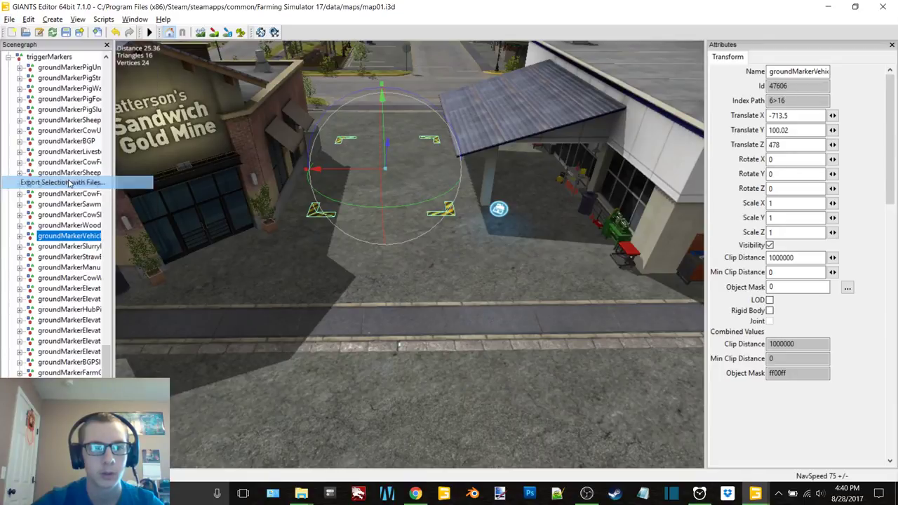
click(48, 112)
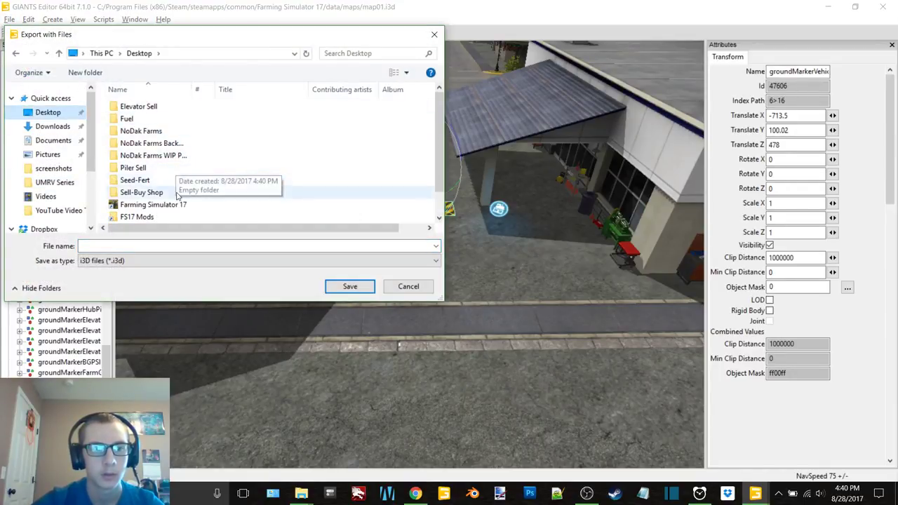
double_click(141, 192)
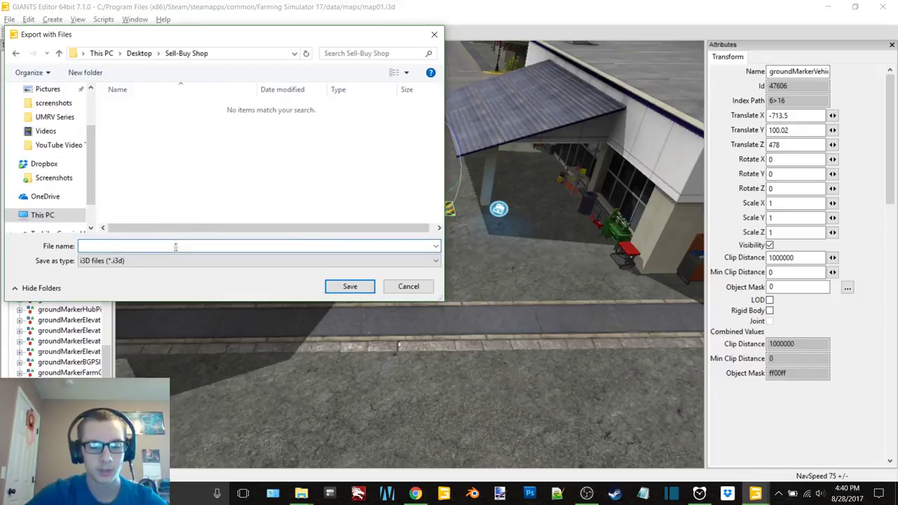
text(marker)
key(Return)
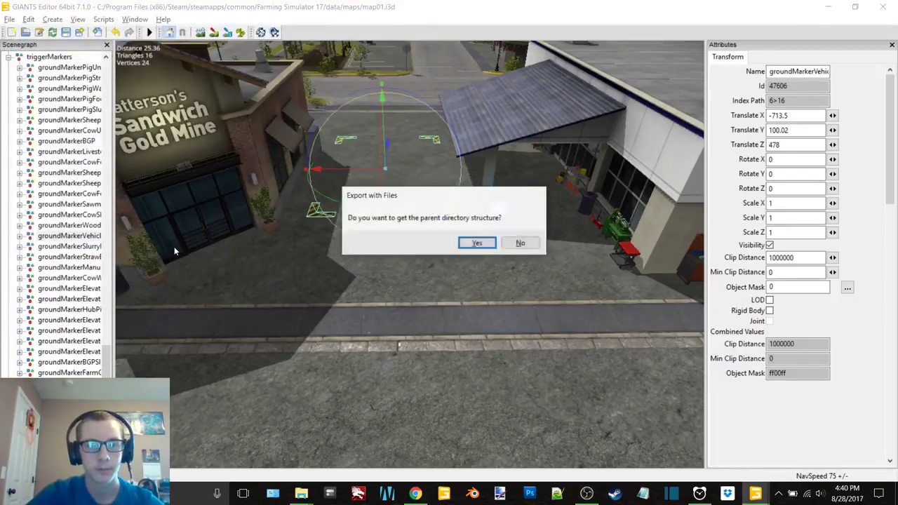
key(Return)
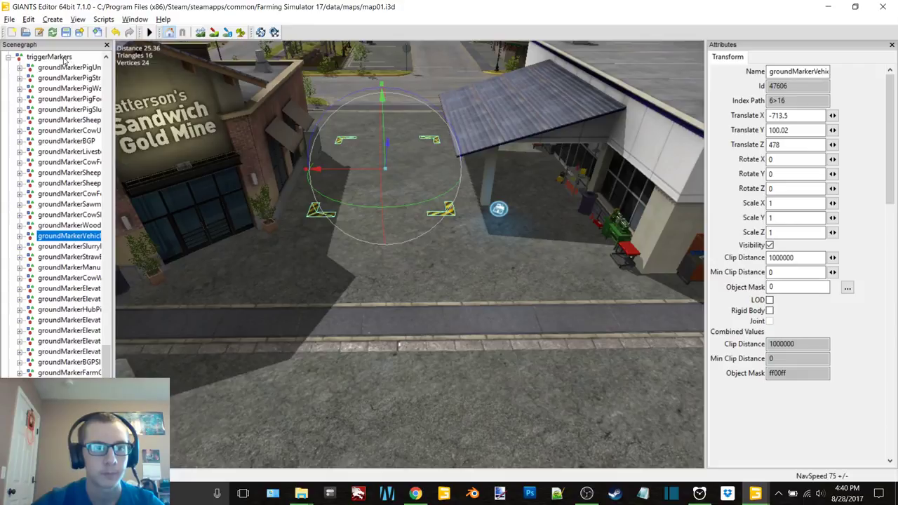
- Export the whole vehicleSellingPoint group with files as "sell" into the Sell-Buy Shop folder, including the parent directory structure
double_click(65, 61)
click(499, 209)
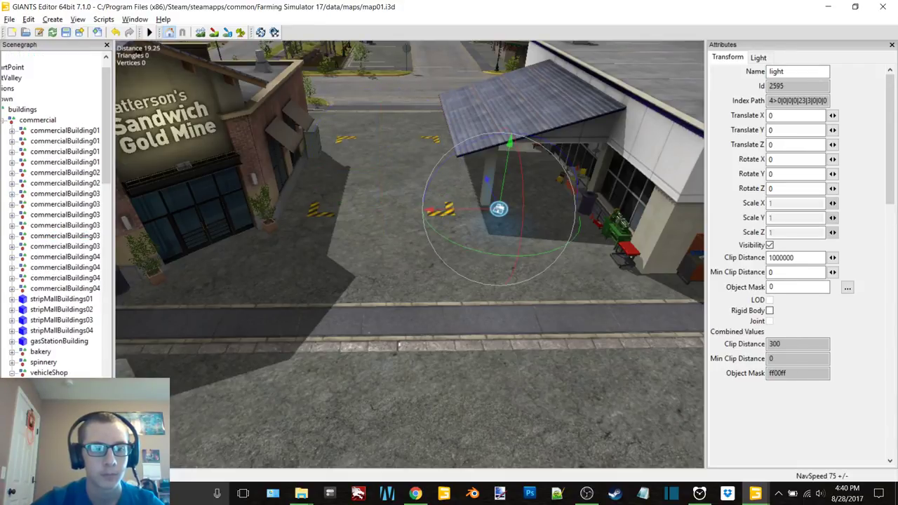
key(Up)
key(Up)
key(Up)
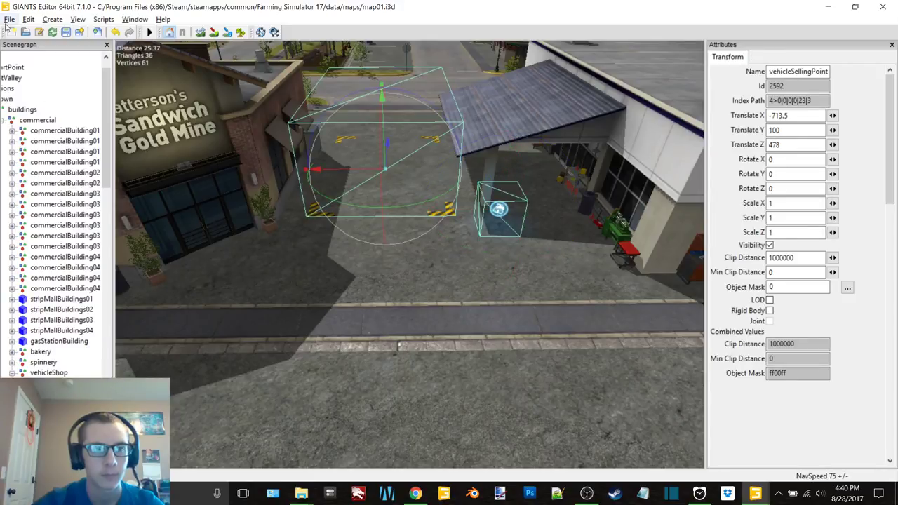
click(9, 20)
click(70, 182)
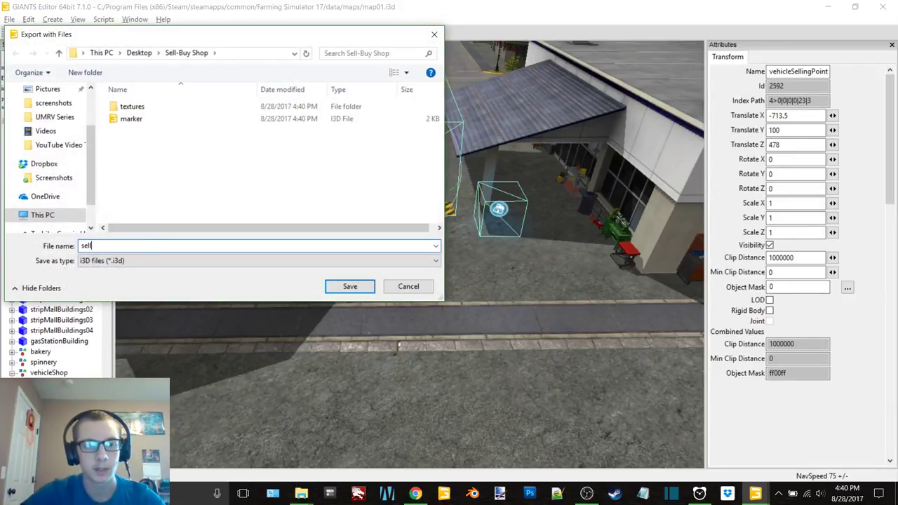
key(Return)
click(476, 243)
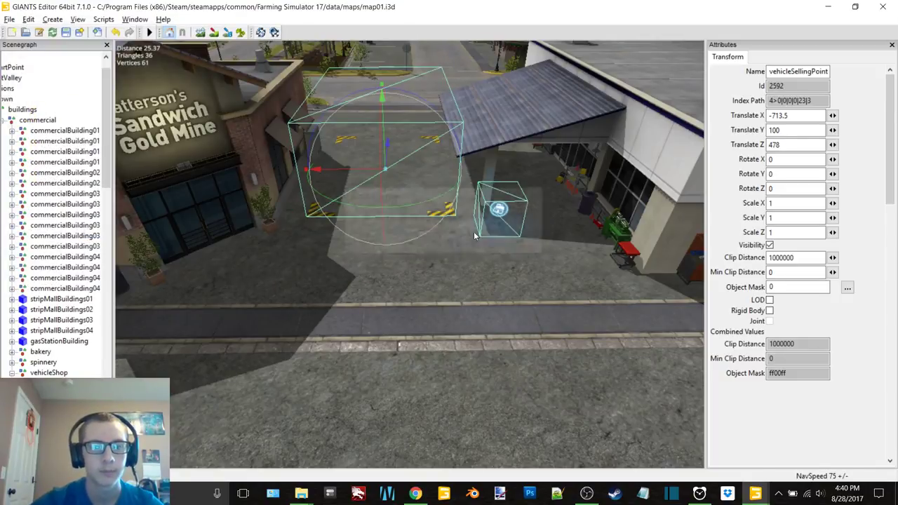
- Export the vehicleShopTrigger at the shop entrance with files as "buy" into the Sell-Buy Shop folder, including the parent directory structure
alt+drag(509, 231, 512, 230)
alt+middle_drag(512, 230, 481, 242)
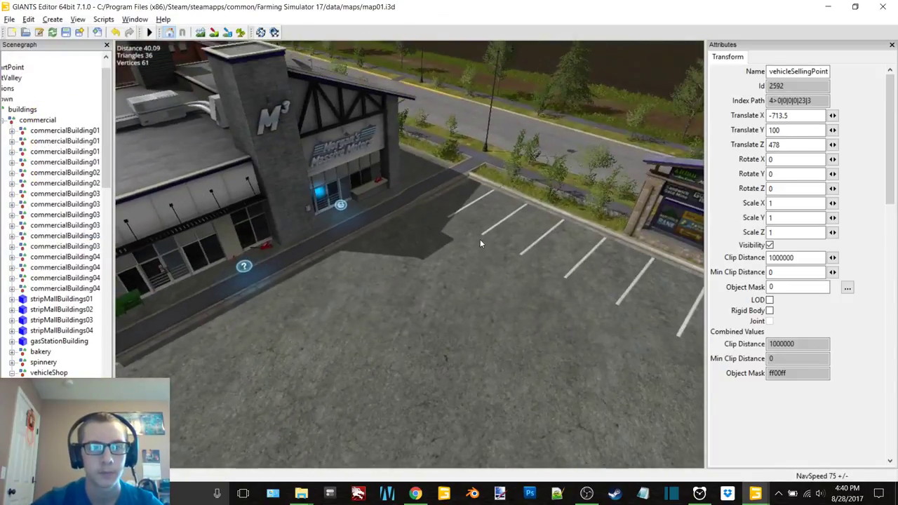
scroll(491, 237, up, 5)
alt+drag(503, 233, 526, 242)
click(362, 140)
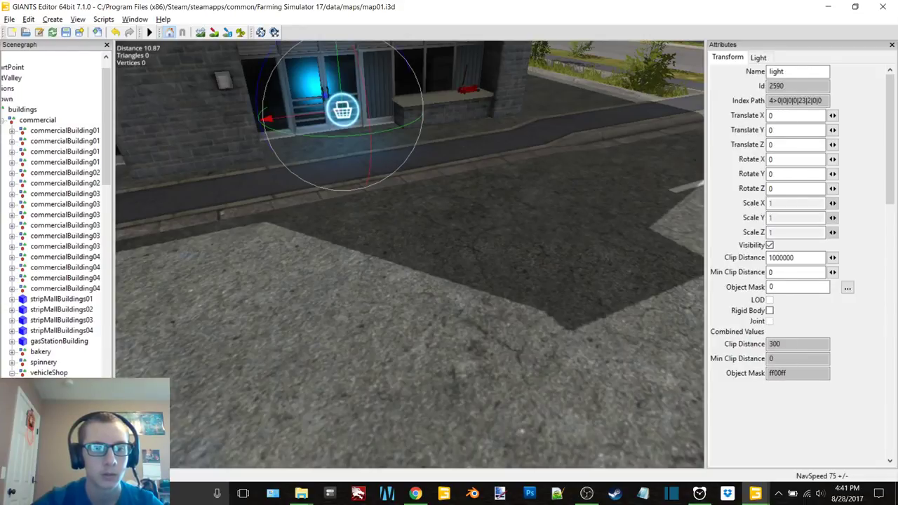
key(Up)
click(9, 19)
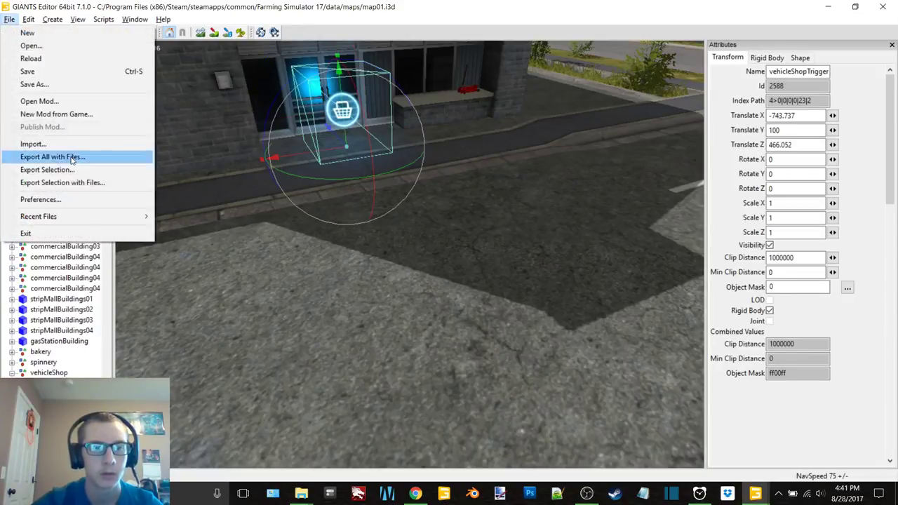
click(83, 183)
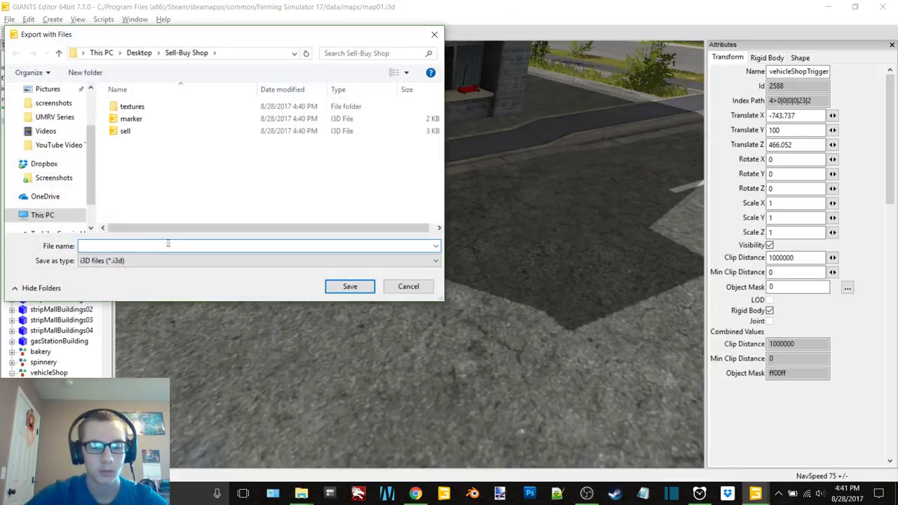
text(buy)
key(Return)
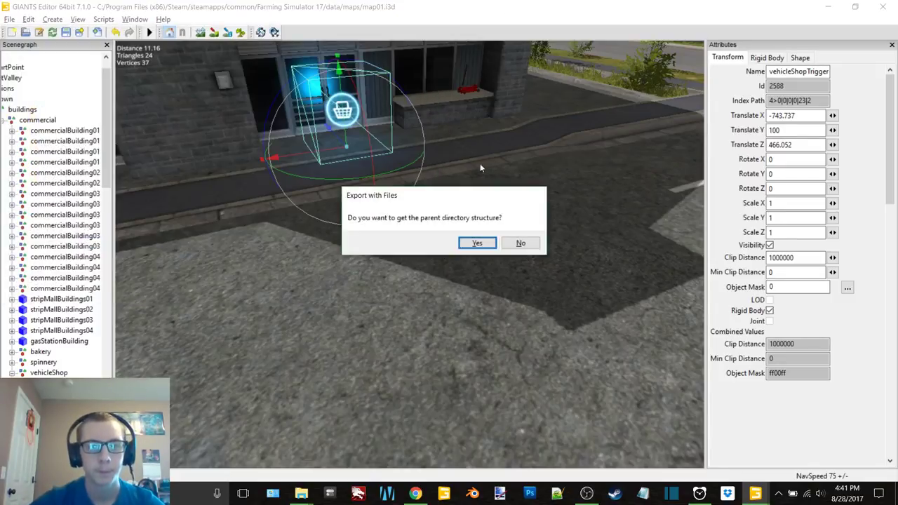
click(483, 245)
- Export the gasStationTrigger at the Groovy Gasoline station with files as "fuel" into the desktop's Fuel folder, including the parent directory structure
scroll(491, 178, down, 5)
alt+middle_drag(471, 180, 390, 204)
scroll(421, 201, up, 6)
alt+drag(434, 197, 503, 195)
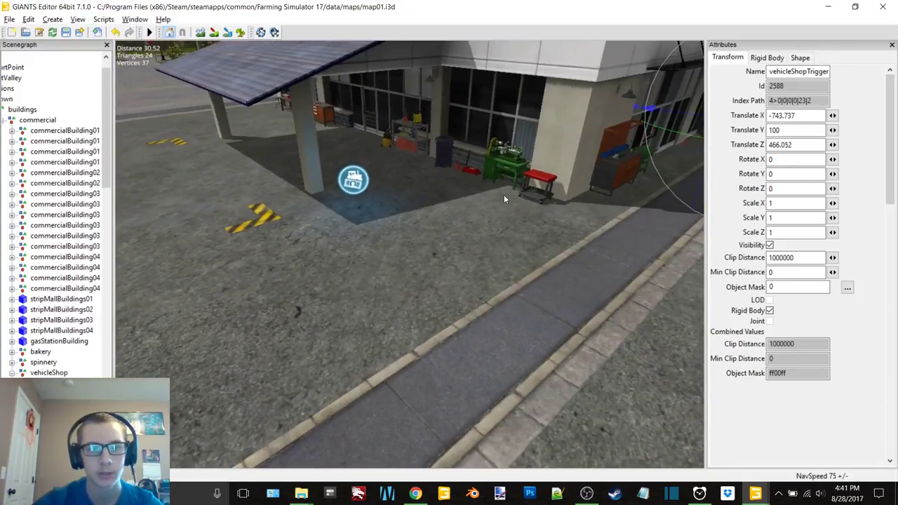
alt+middle_drag(504, 195, 439, 216)
right_drag(438, 219, 502, 260)
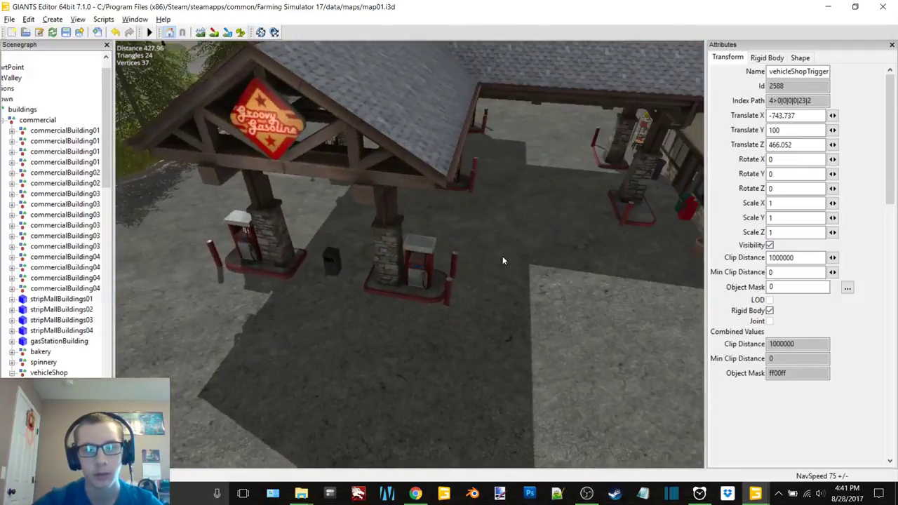
click(413, 296)
right_drag(412, 296, 421, 232)
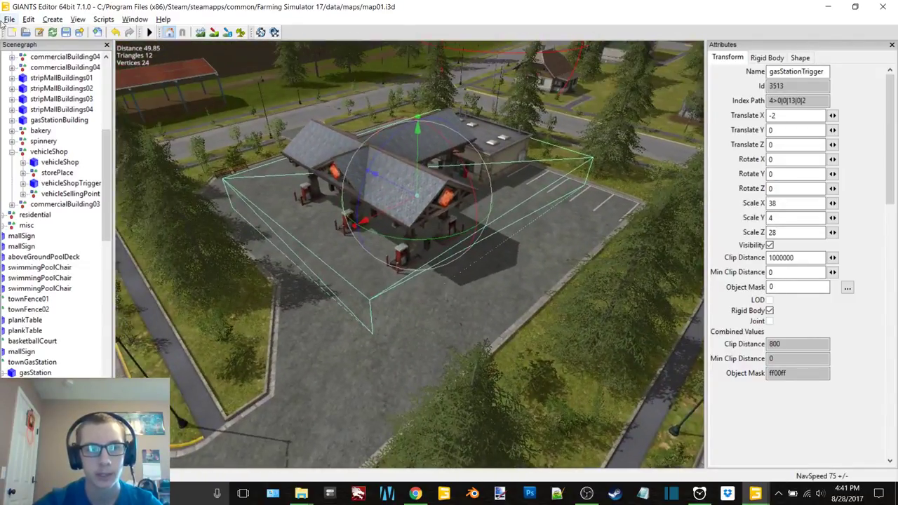
click(8, 19)
click(106, 180)
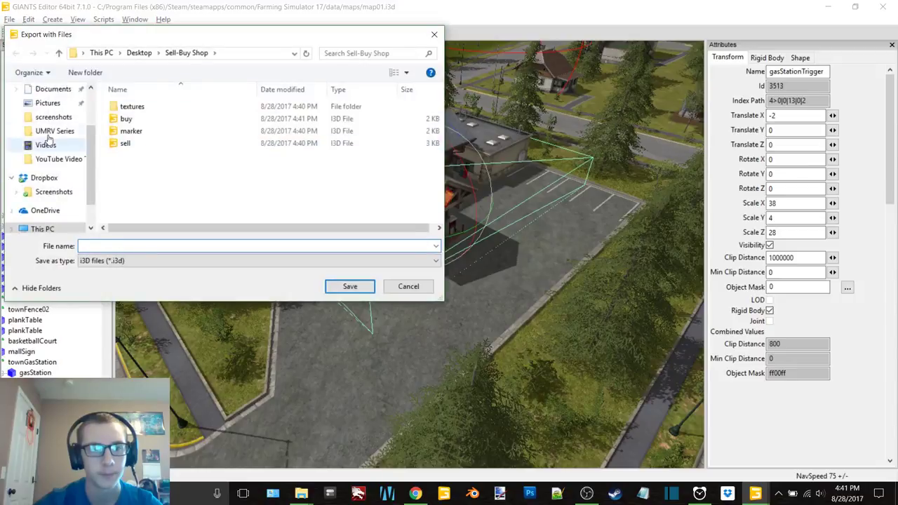
scroll(48, 138, up, 1)
click(28, 115)
double_click(133, 120)
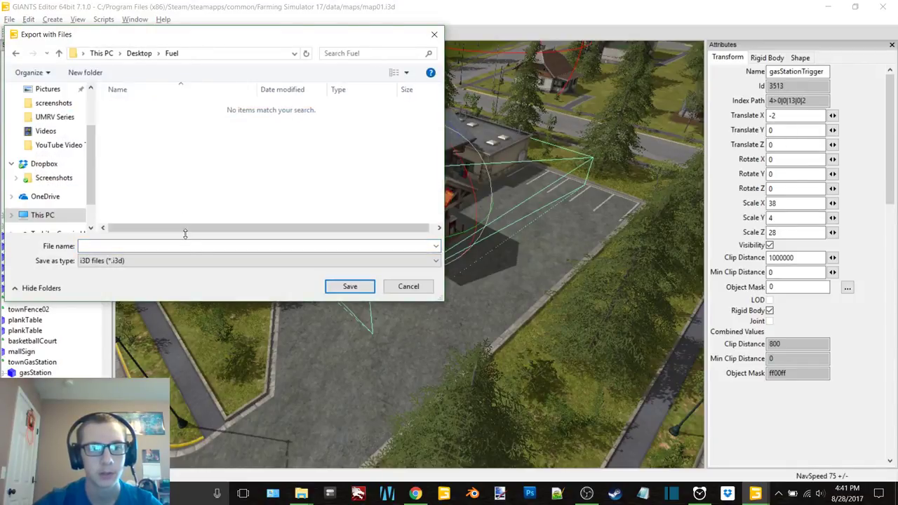
click(188, 245)
key(Return)
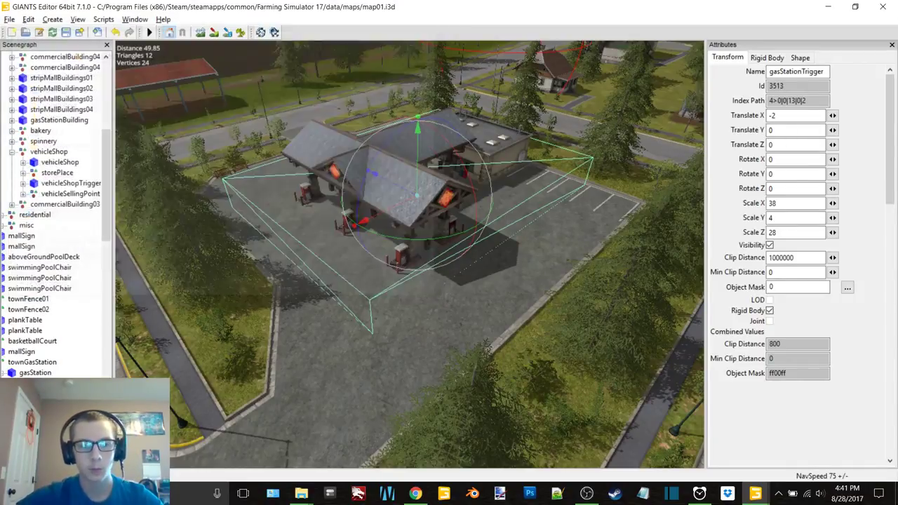
key(Return)
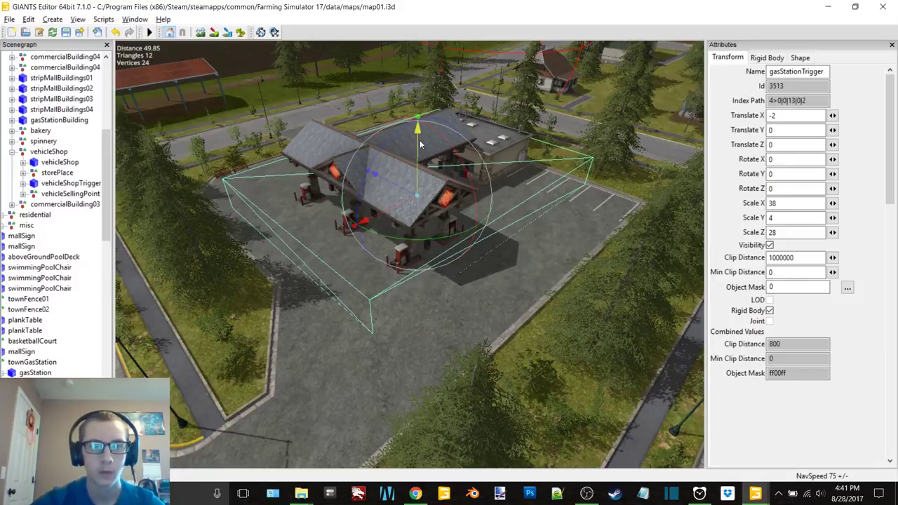
- Find the livestock market and select the animalLoadingTrigger in front of its building
alt+drag(419, 139, 556, 120)
alt+middle_drag(556, 120, 493, 178)
right_drag(493, 178, 449, 209)
click(451, 210)
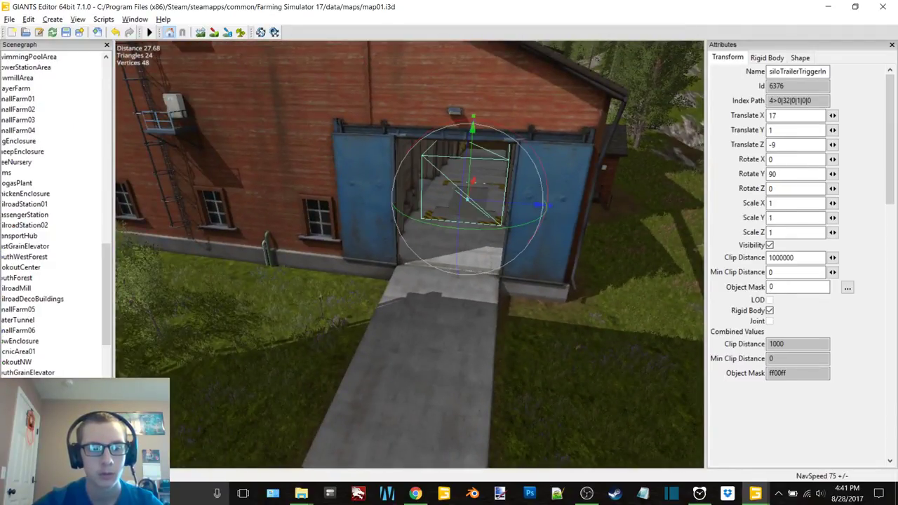
click(515, 129)
right_drag(515, 131, 294, 207)
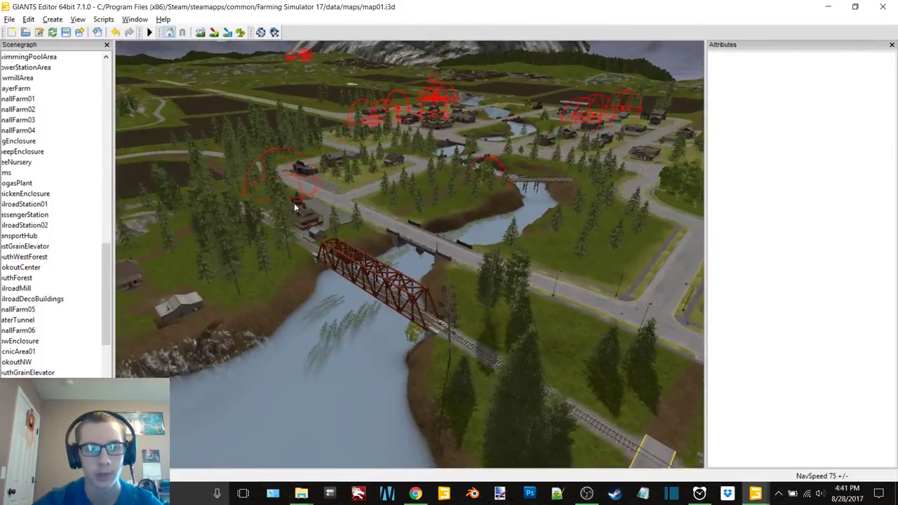
right_drag(356, 205, 557, 272)
click(558, 273)
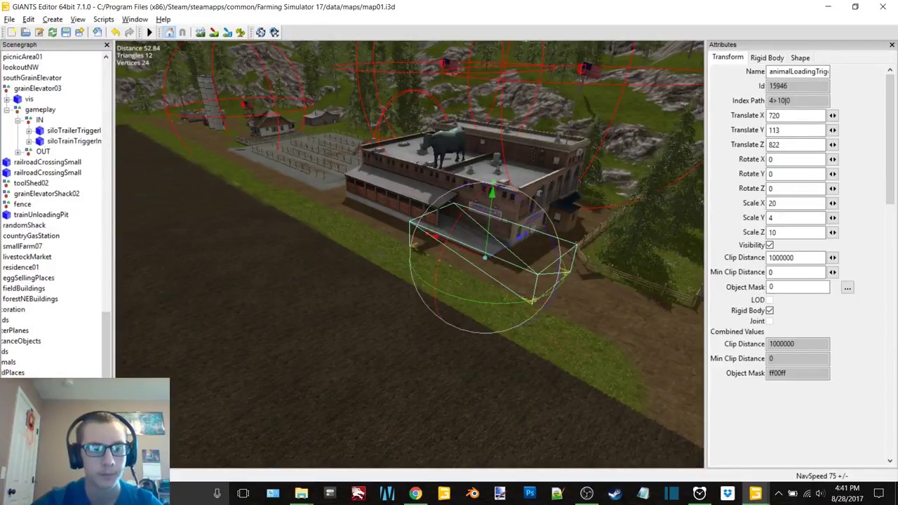
mouse_move(65, 463)
mouse_down()
mouse_move(46, 463)
mouse_move(75, 463)
mouse_move(63, 464)
mouse_up()
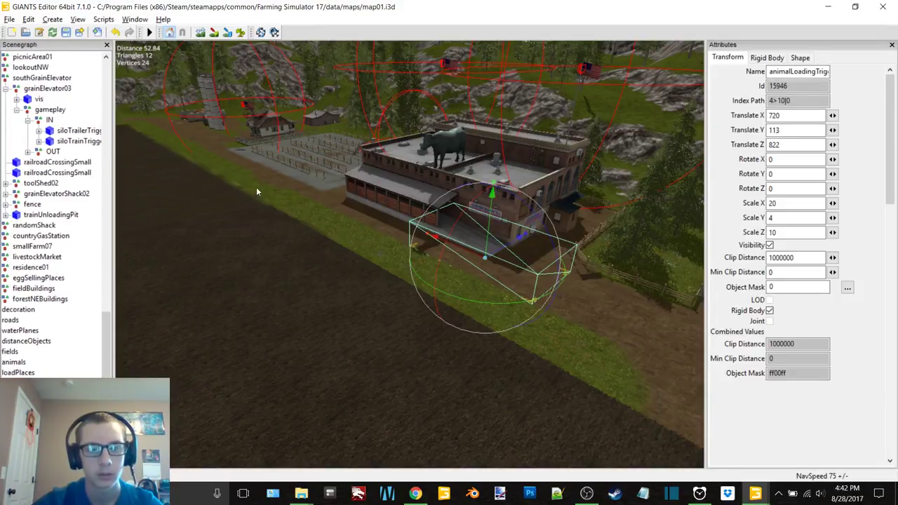
- Examine the animalLoadingTrigger and its ground markers outside the blue-roofed animal barn near the town
alt+drag(256, 190, 523, 204)
scroll(523, 204, up, 3)
click(503, 118)
alt+drag(503, 118, 340, 184)
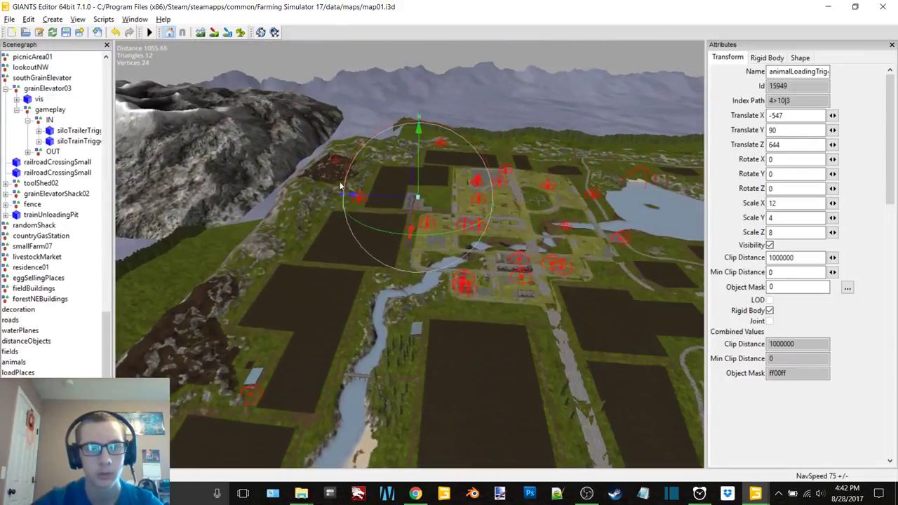
alt+right_drag(340, 185, 585, 100)
alt+drag(586, 101, 448, 198)
alt+right_drag(448, 197, 445, 132)
alt+middle_drag(445, 132, 403, 271)
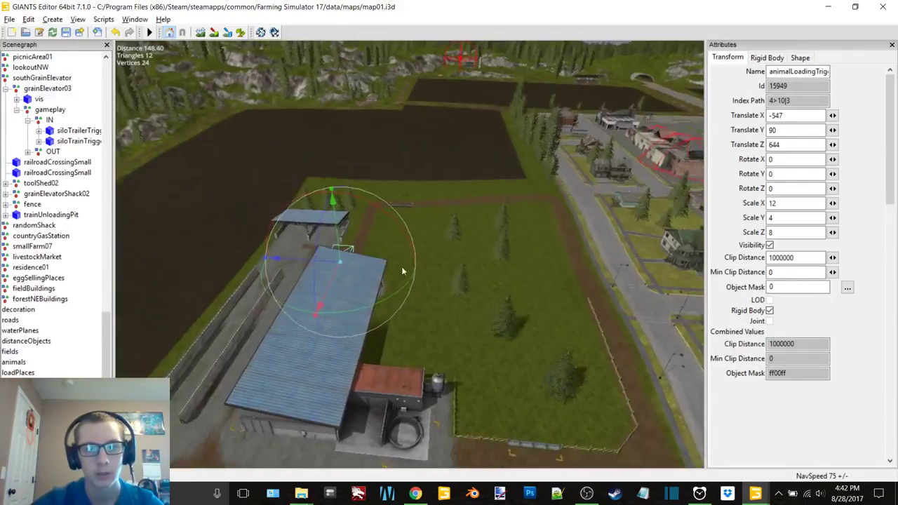
right_drag(403, 270, 353, 223)
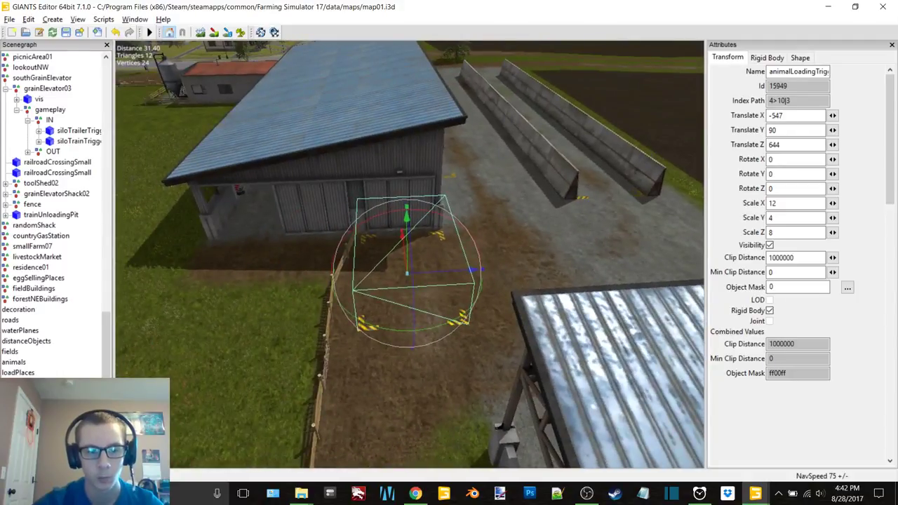
click(9, 19)
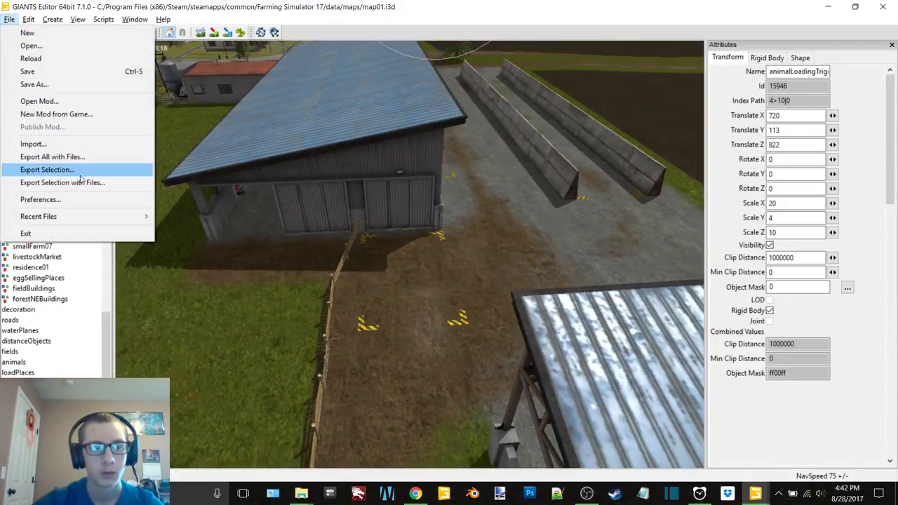
click(89, 183)
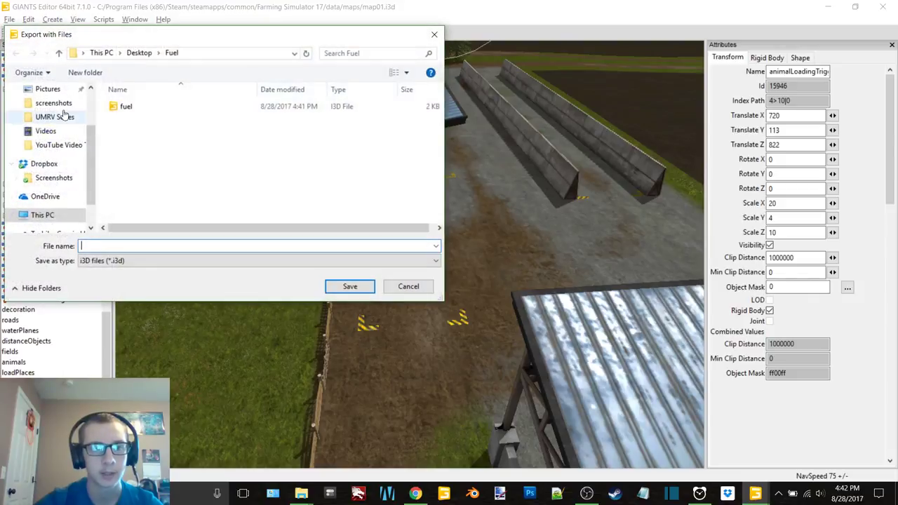
scroll(68, 114, up, 2)
click(48, 112)
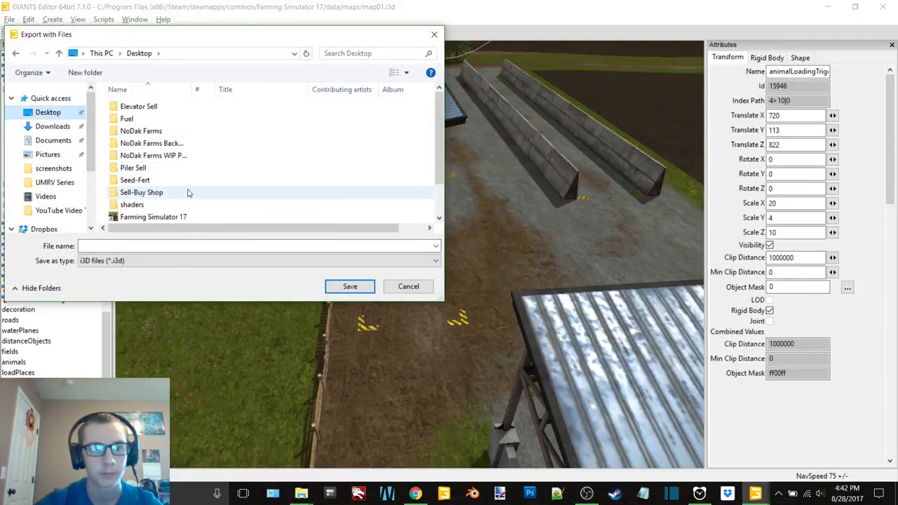
scroll(186, 194, down, 1)
click(408, 287)
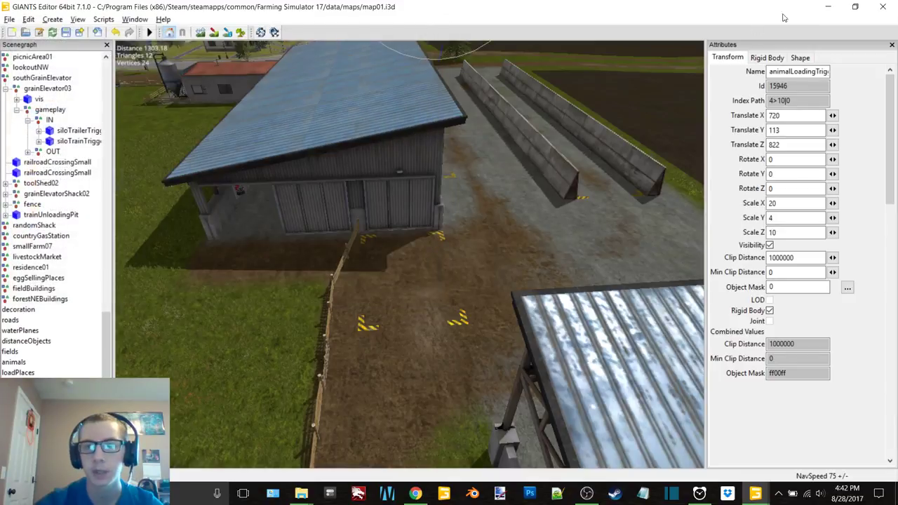
- Open sell.i3d from the Sell-Buy Shop folder in Notepad++, set its shader path to "shaders/fxCircleShader.xml", and save it
click(827, 7)
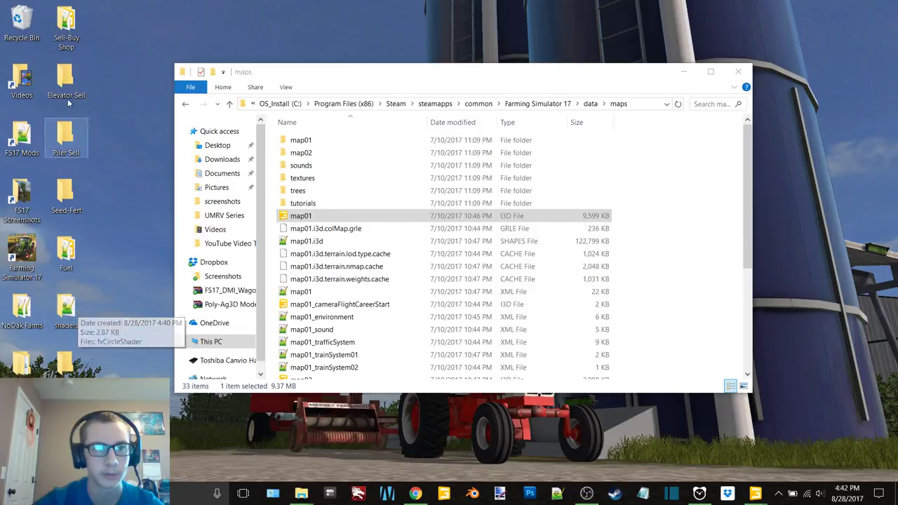
double_click(79, 32)
right_click(340, 233)
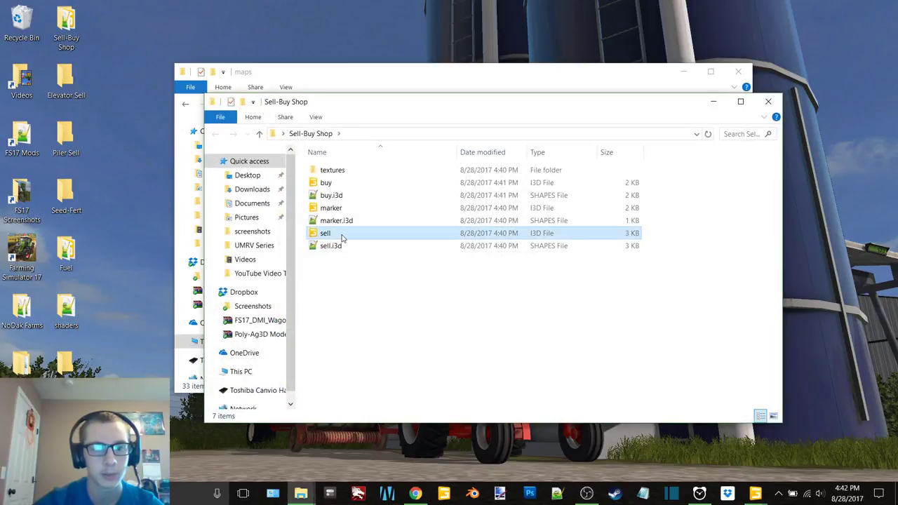
click(429, 234)
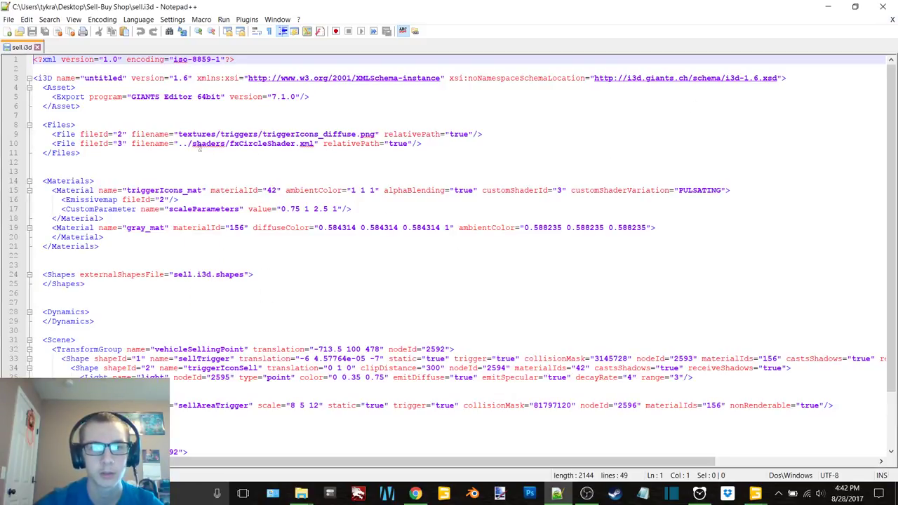
click(190, 144)
key(BackSpace)
key(BackSpace)
key(BackSpace)
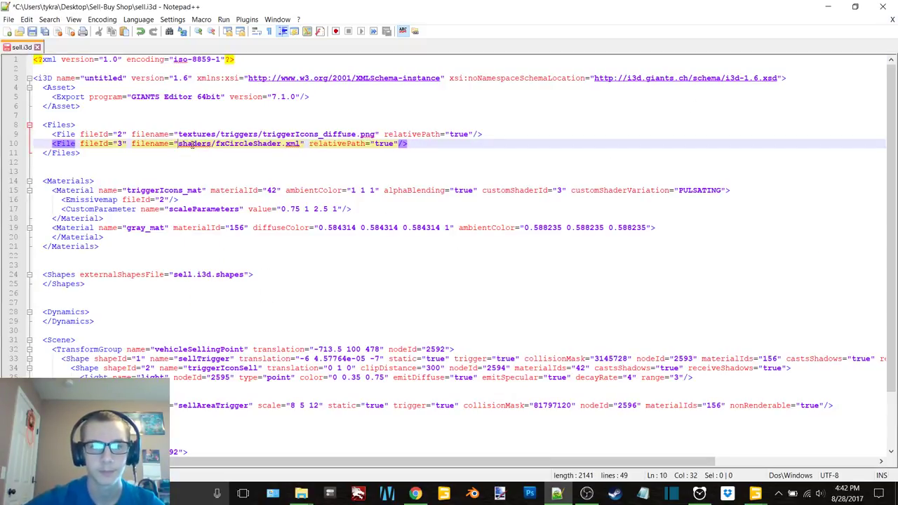
click(893, 21)
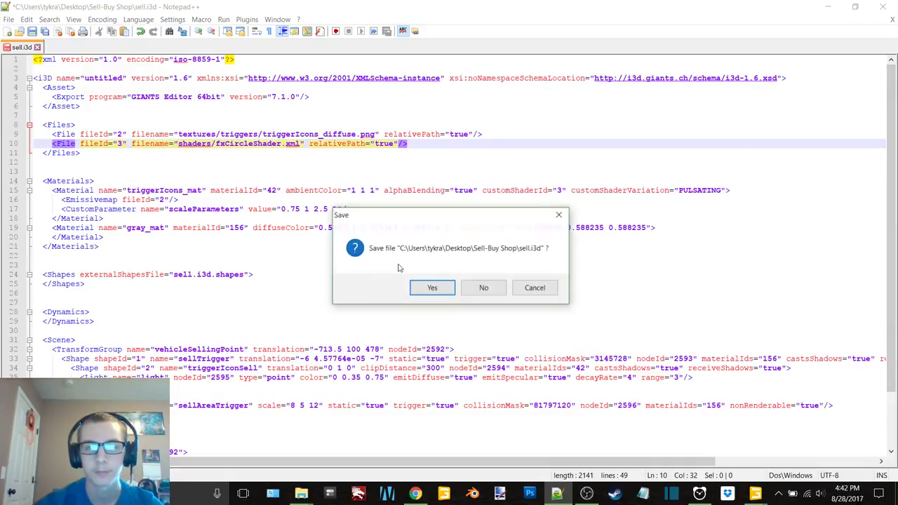
click(432, 287)
click(883, 7)
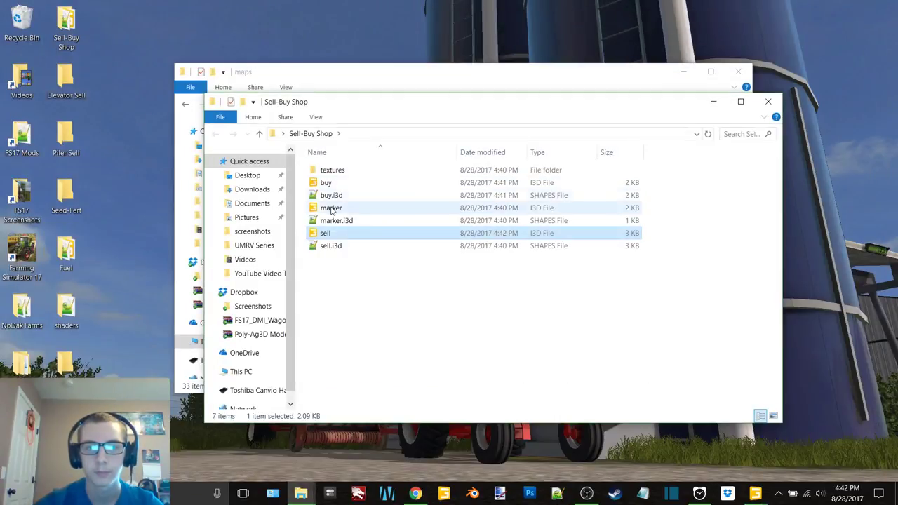
- Check the referenced file paths in marker.i3d using Notepad++ and close the file
right_click(331, 220)
click(398, 234)
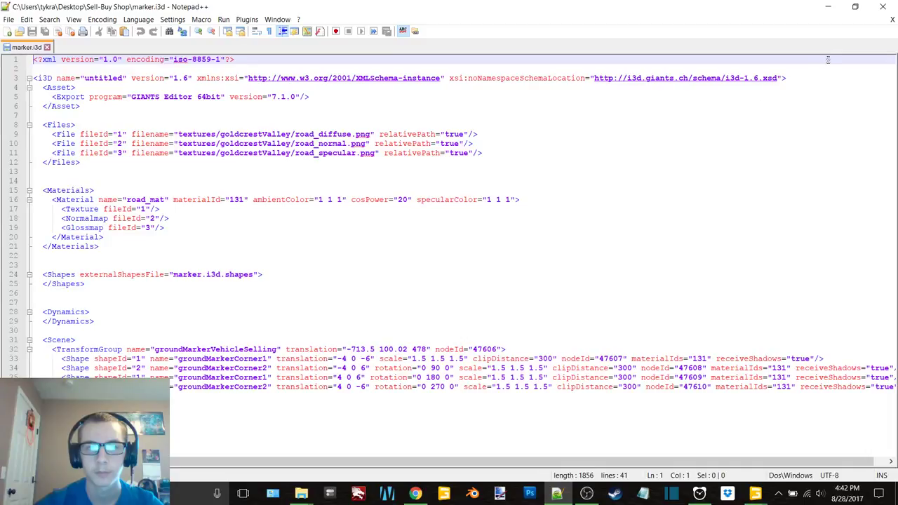
click(894, 20)
click(882, 6)
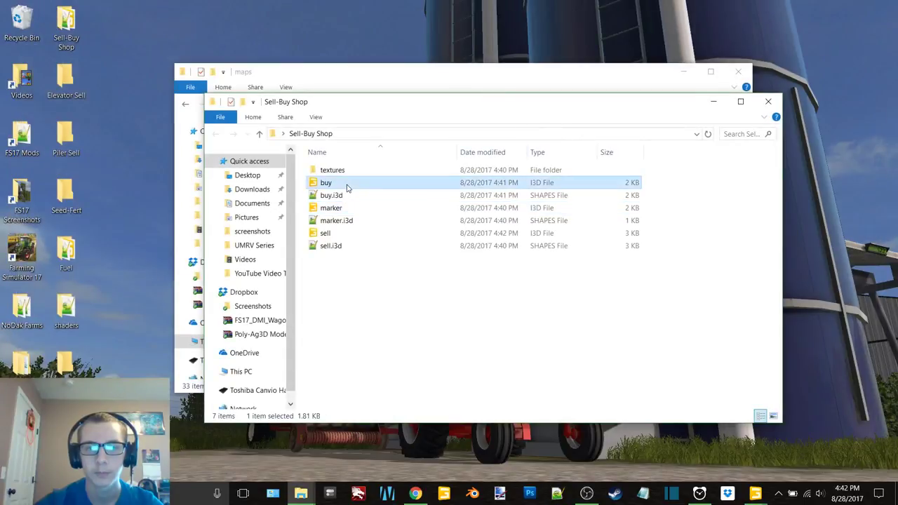
- Set the shader path in buy.i3d to "shaders/fxCircleShader.xml", save it, and move the desktop's shaders folder into Sell-Buy Shop
right_click(346, 185)
click(390, 233)
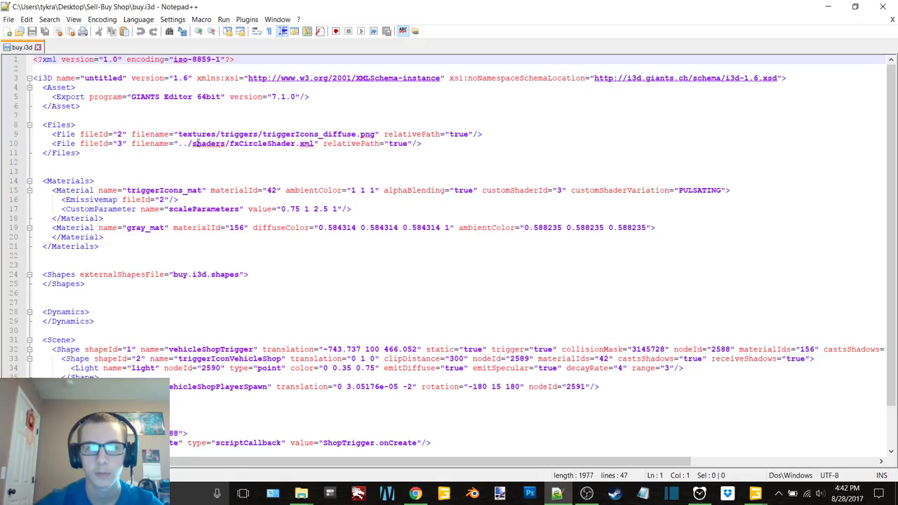
click(193, 143)
key(BackSpace)
key(BackSpace)
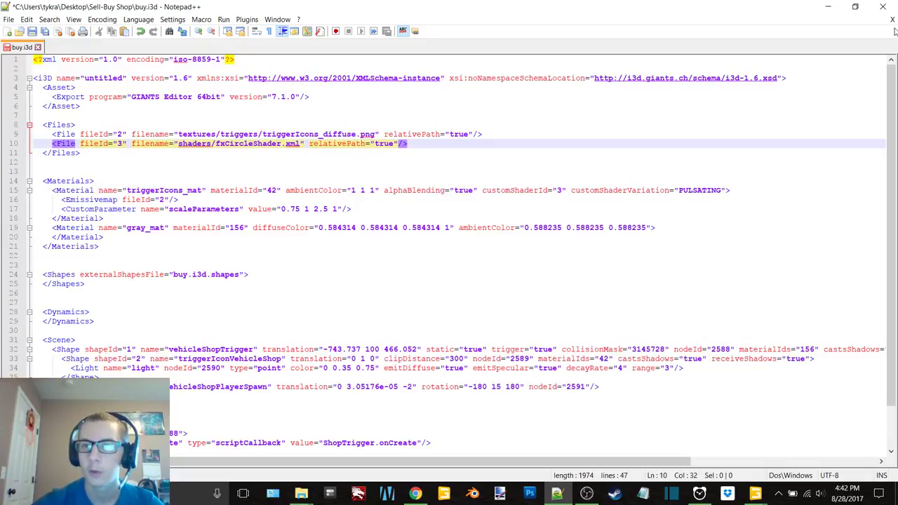
click(893, 20)
click(431, 286)
click(883, 6)
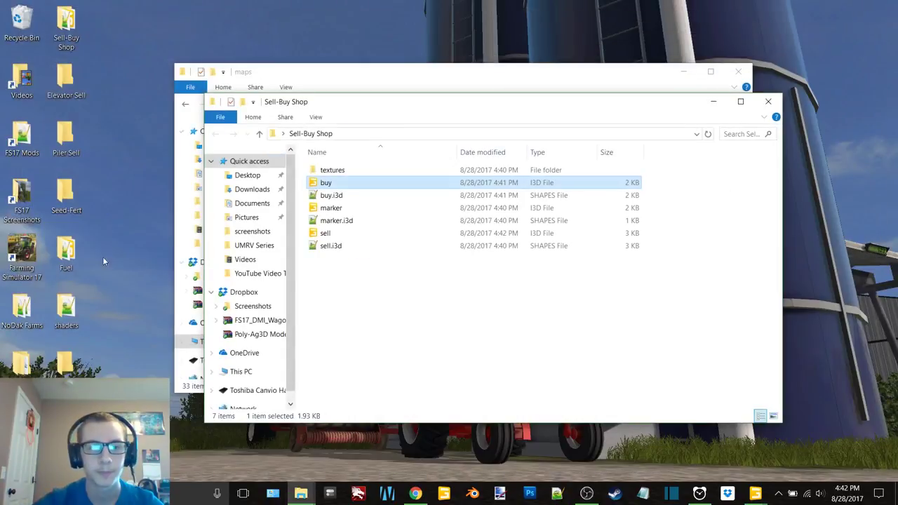
drag(65, 309, 505, 321)
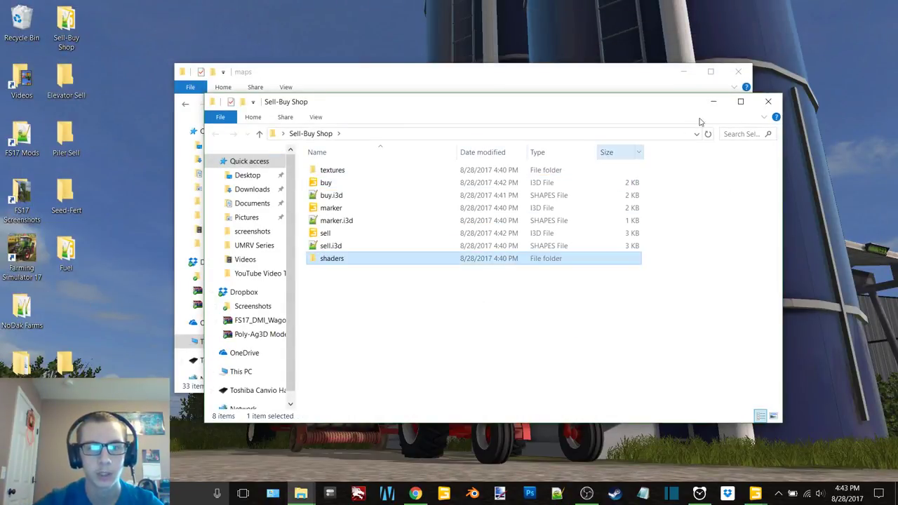
click(768, 103)
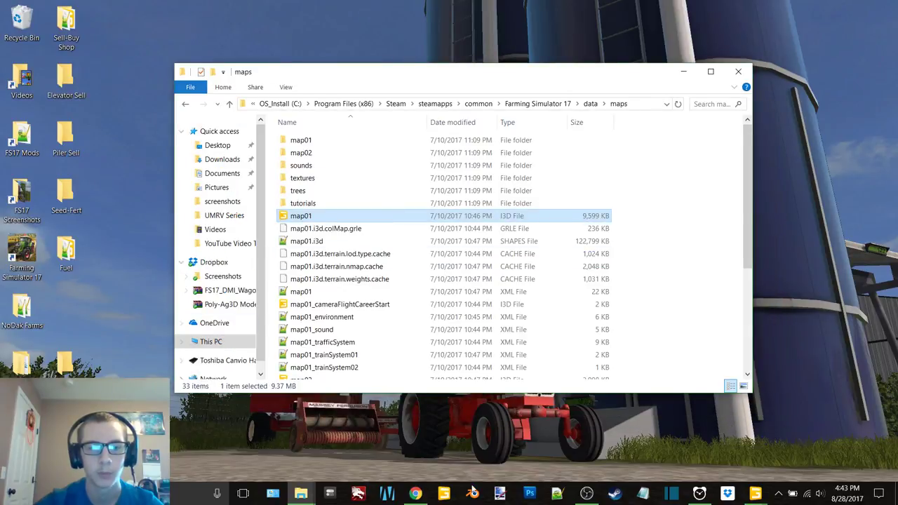
- Export the selected animalLoadingTrigger with its files from the base-game map01 as animalbuy into the desktop's Animal Buy folder
mouse_move(756, 494)
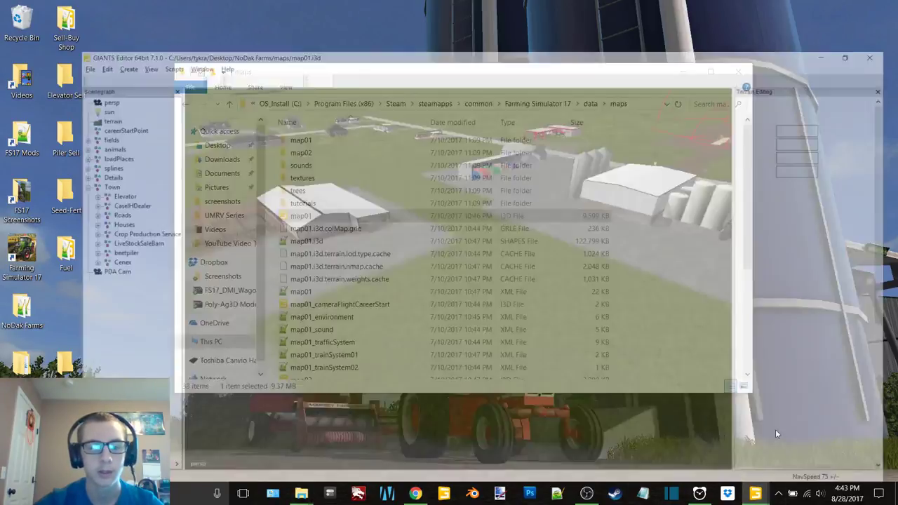
click(779, 449)
click(828, 6)
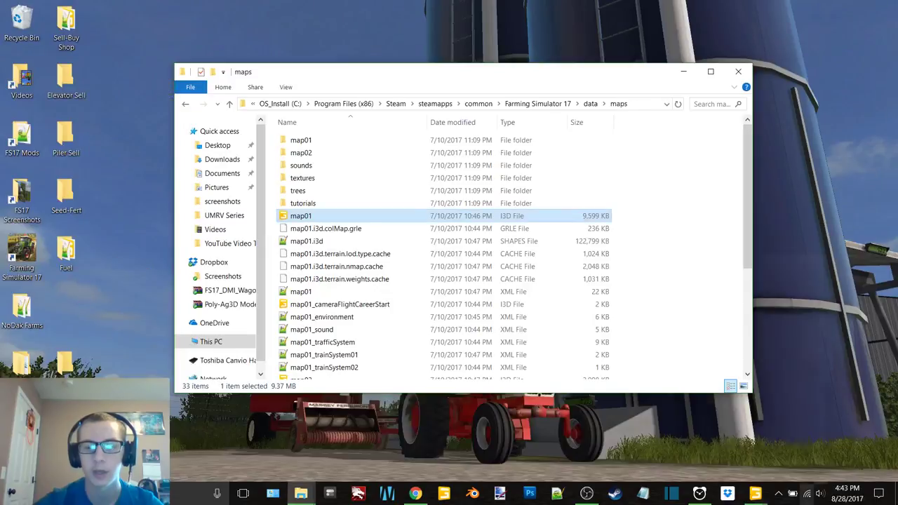
mouse_move(760, 496)
click(807, 442)
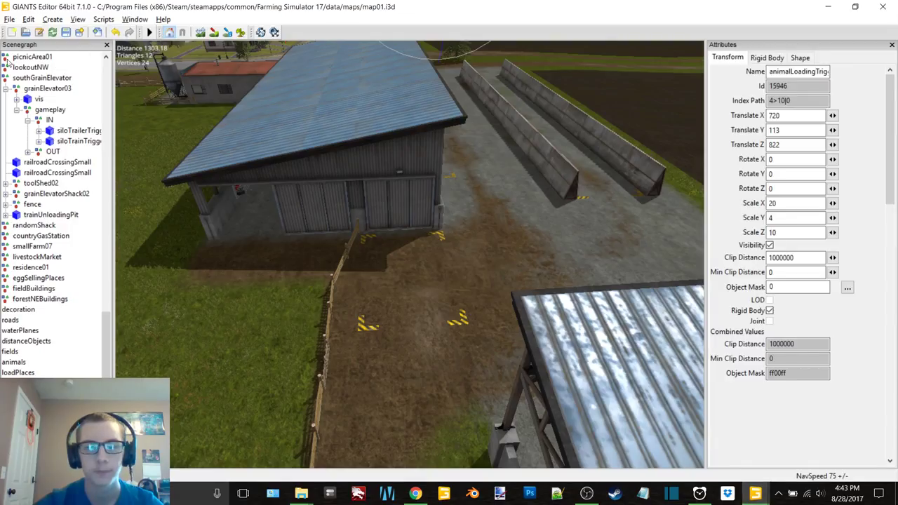
click(9, 19)
click(57, 183)
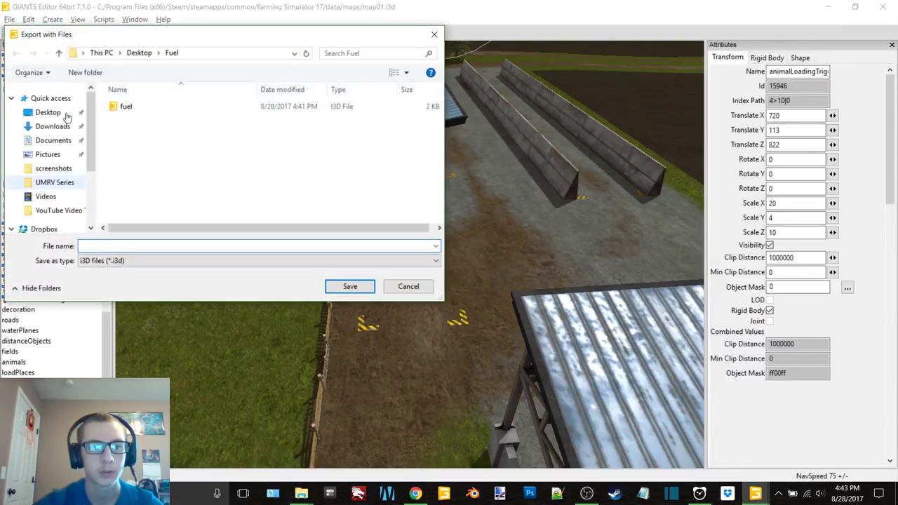
click(63, 113)
double_click(134, 113)
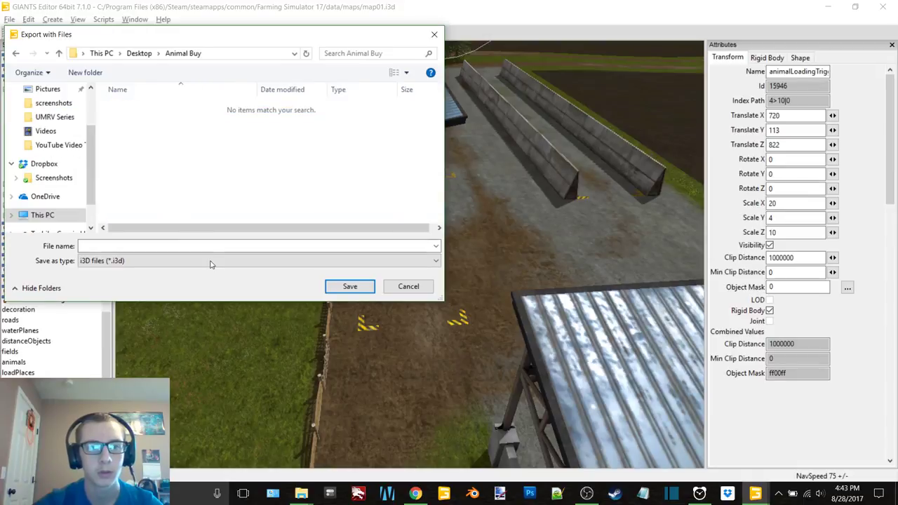
click(197, 245)
text(animalbu)
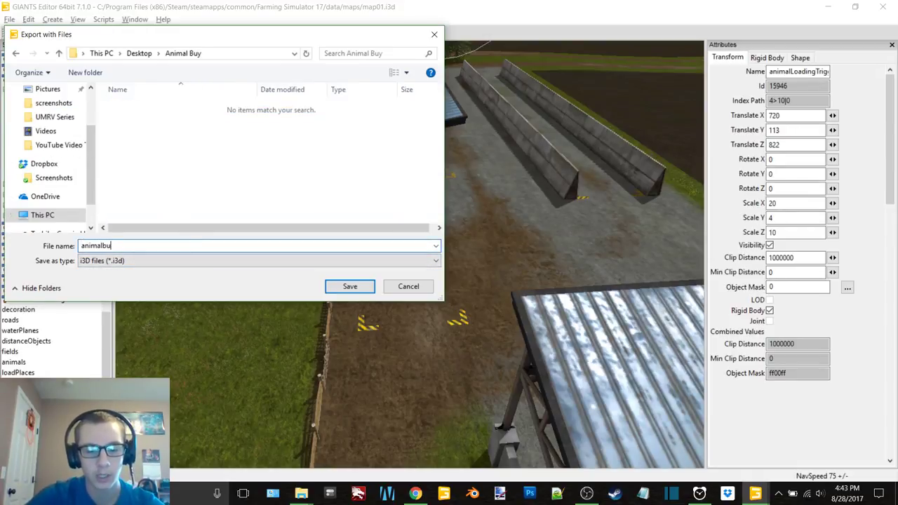
text(y)
key(Return)
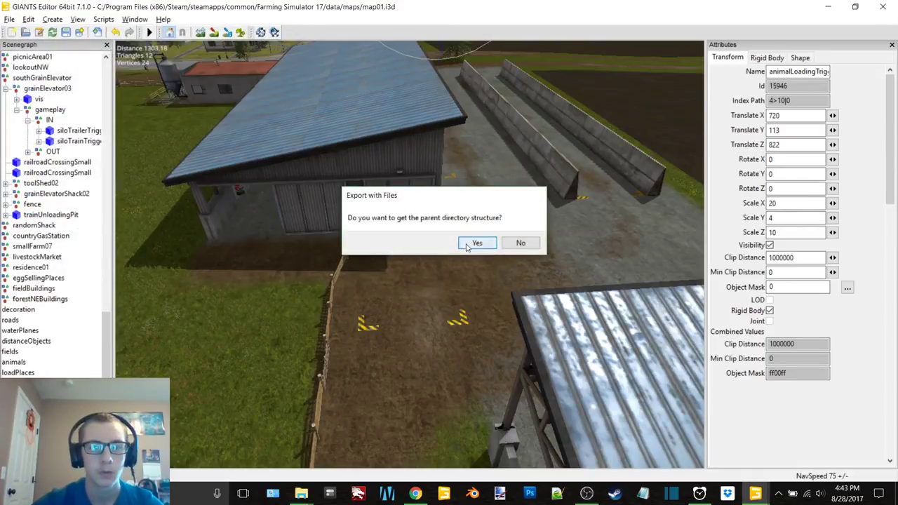
click(468, 244)
- Look over the base-game map01 around the sheds, lake and roads, and close its editor window
alt+drag(423, 216, 312, 208)
alt+middle_drag(312, 208, 507, 204)
scroll(525, 254, up, 8)
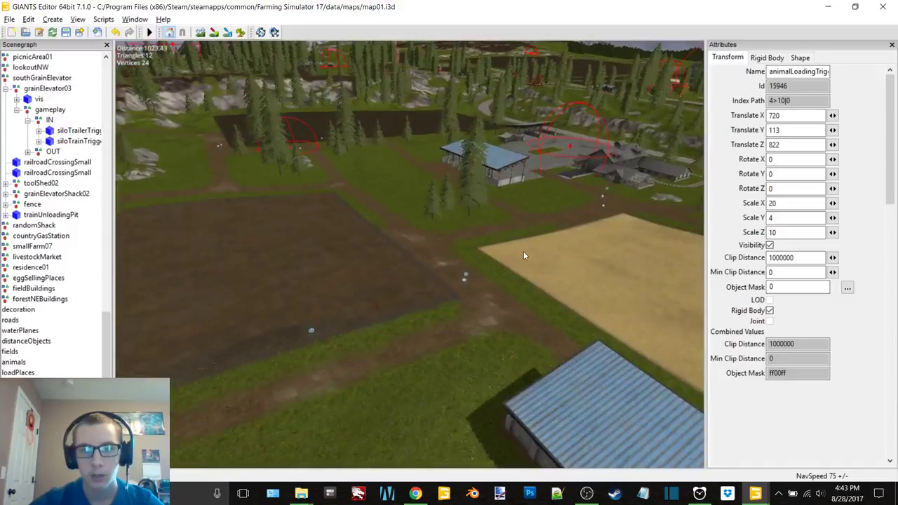
alt+drag(486, 241, 278, 174)
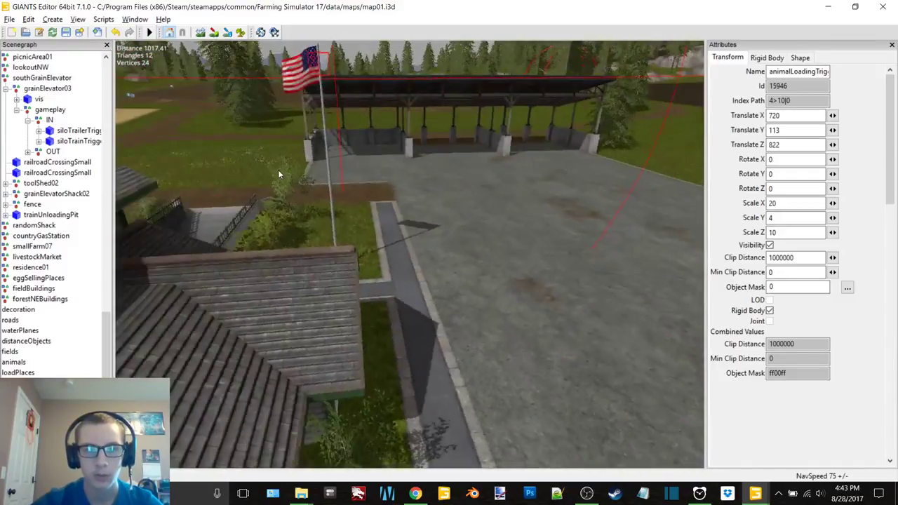
scroll(279, 176, down, 10)
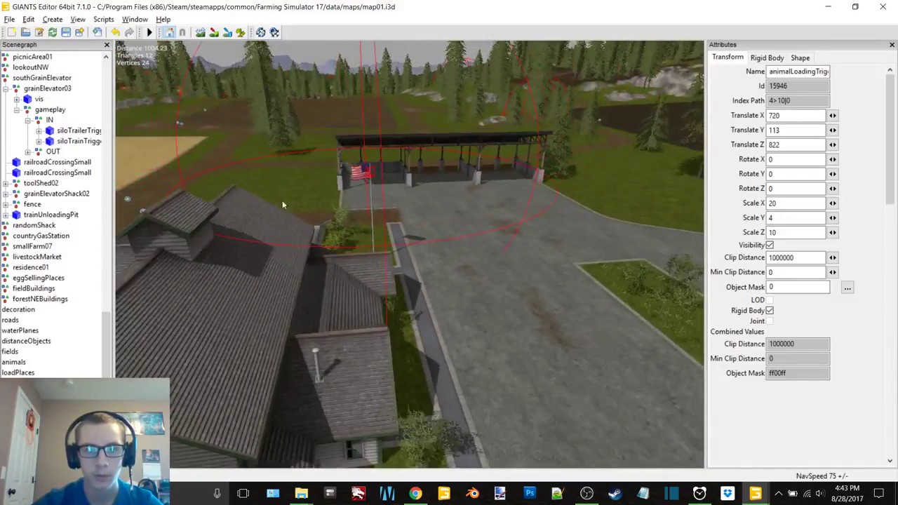
alt+middle_drag(391, 251, 362, 248)
right_drag(363, 248, 264, 337)
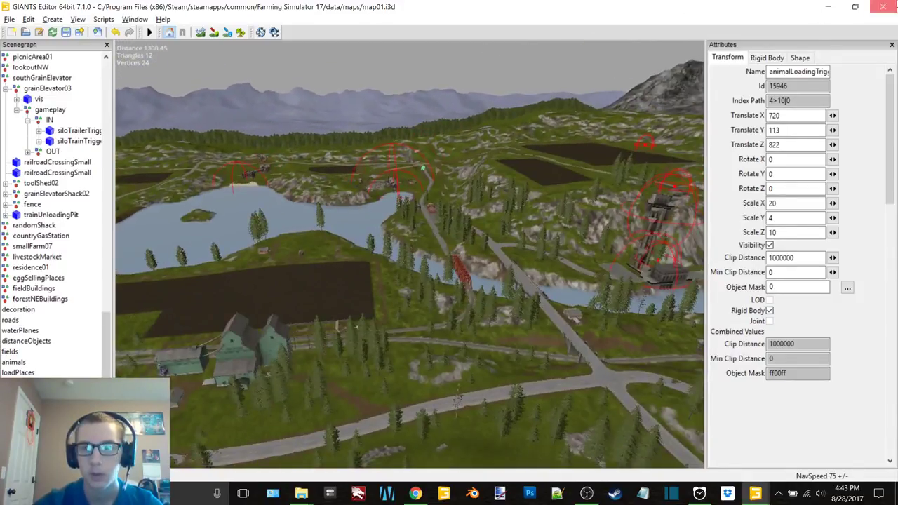
click(882, 7)
click(531, 249)
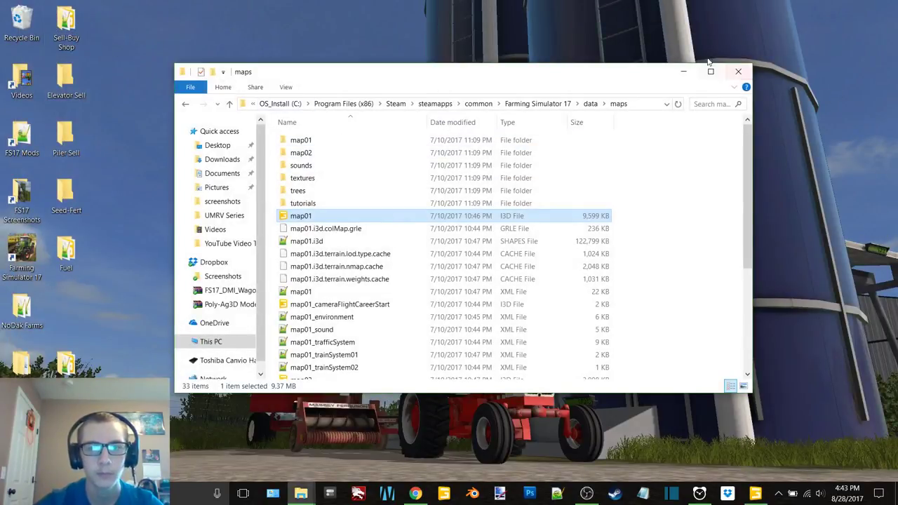
- Open map01.i3d from Odds And Ends/UMRV_BETA_V2/maps on the Toshiba drive in GIANTS Editor and minimize its windows during loading
click(225, 360)
double_click(321, 217)
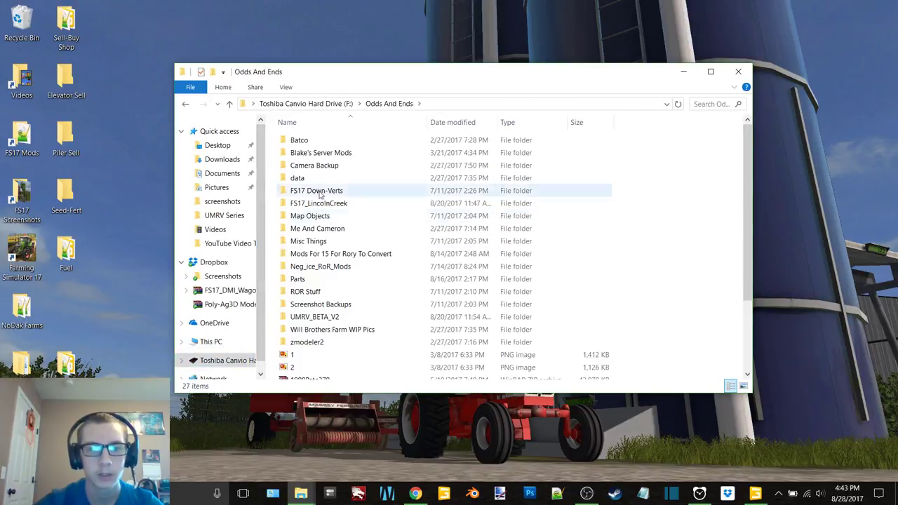
click(336, 317)
double_click(341, 320)
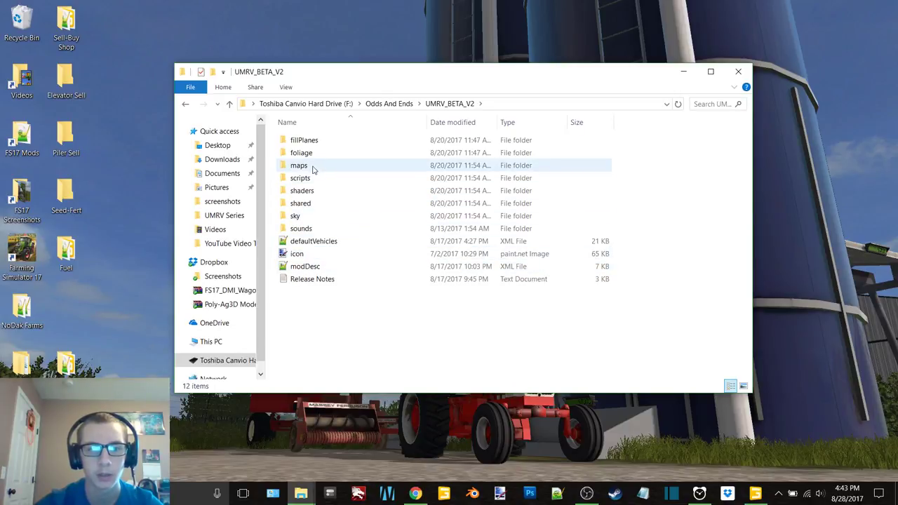
double_click(313, 169)
scroll(327, 208, down, 3)
double_click(309, 196)
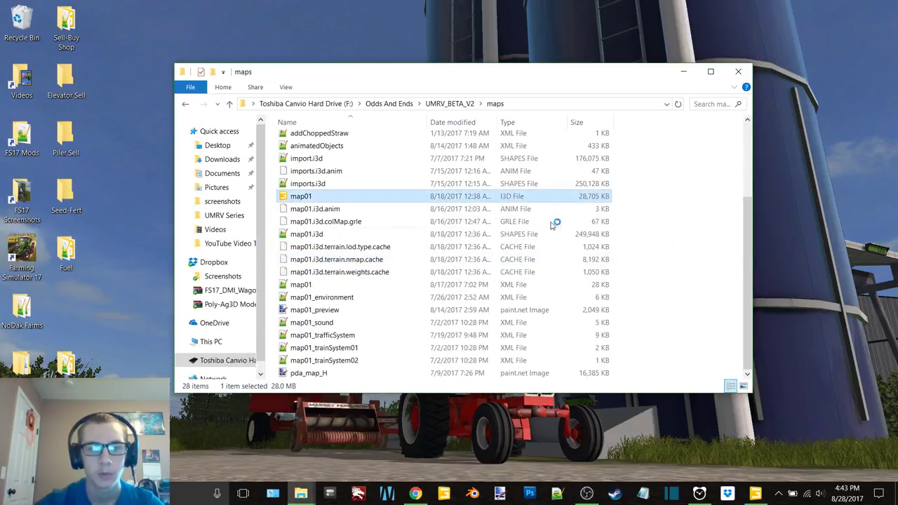
double_click(457, 223)
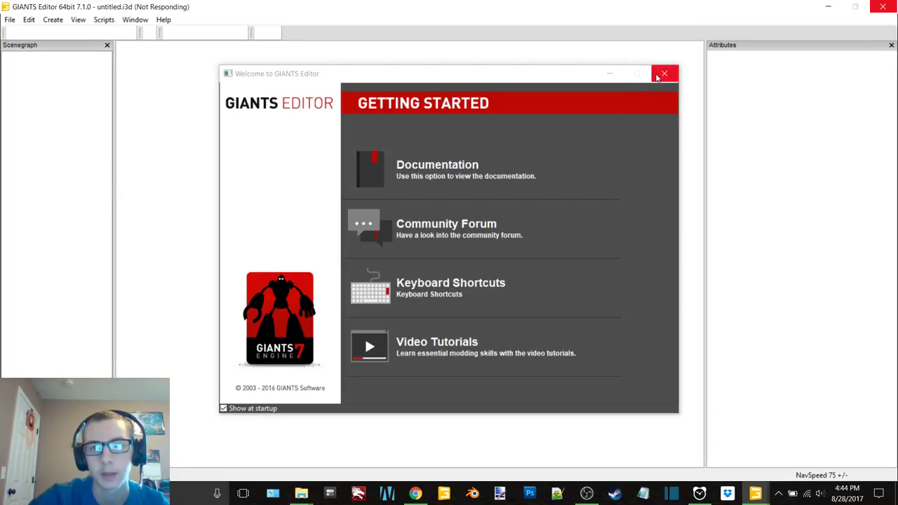
click(608, 75)
click(829, 7)
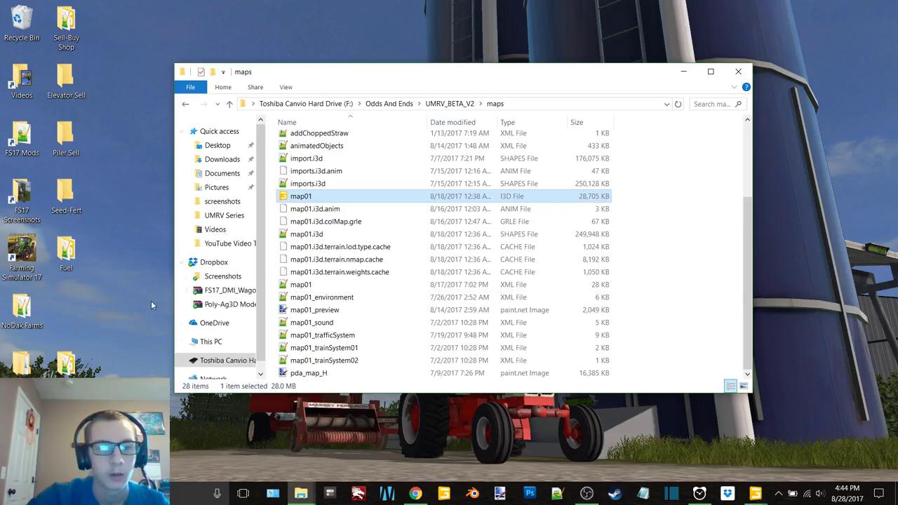
- Move the desktop's Fuel folder into the Cenex folder under NoDak Farms/maps/Models/Town
click(683, 72)
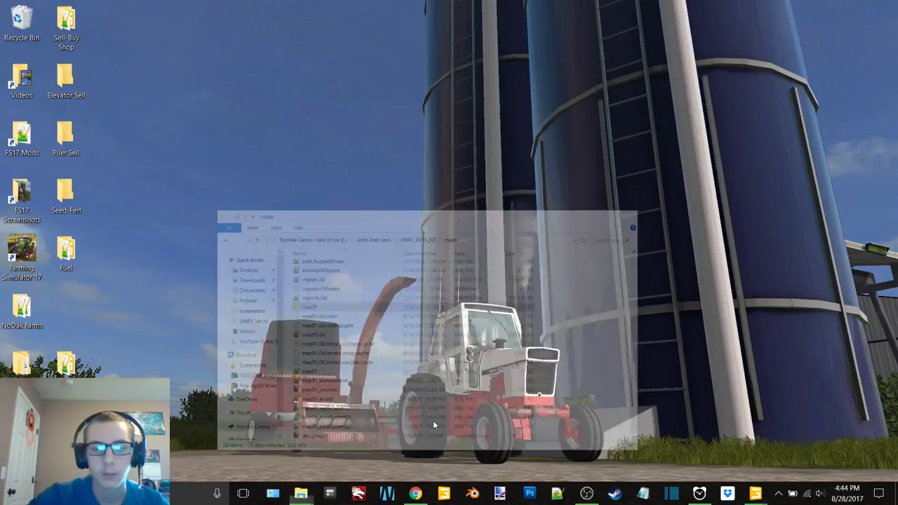
mouse_move(313, 494)
click(271, 449)
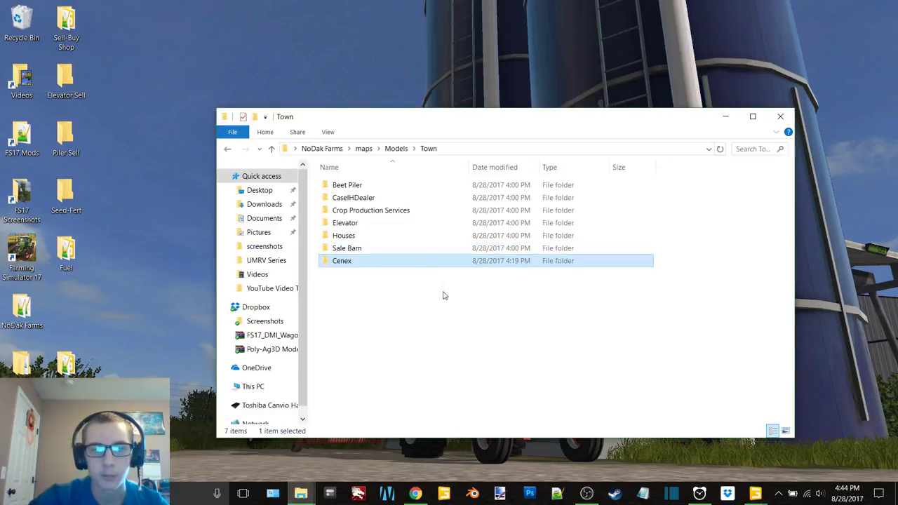
double_click(357, 261)
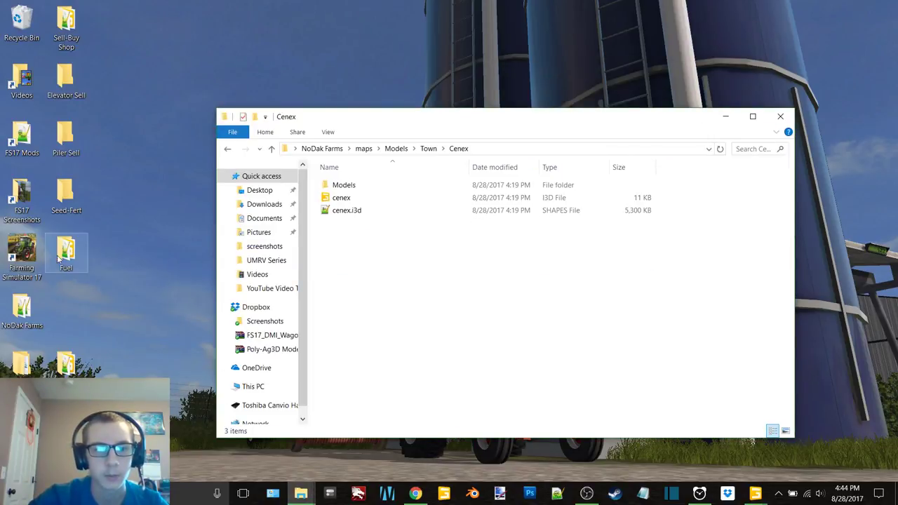
key(alt+Left)
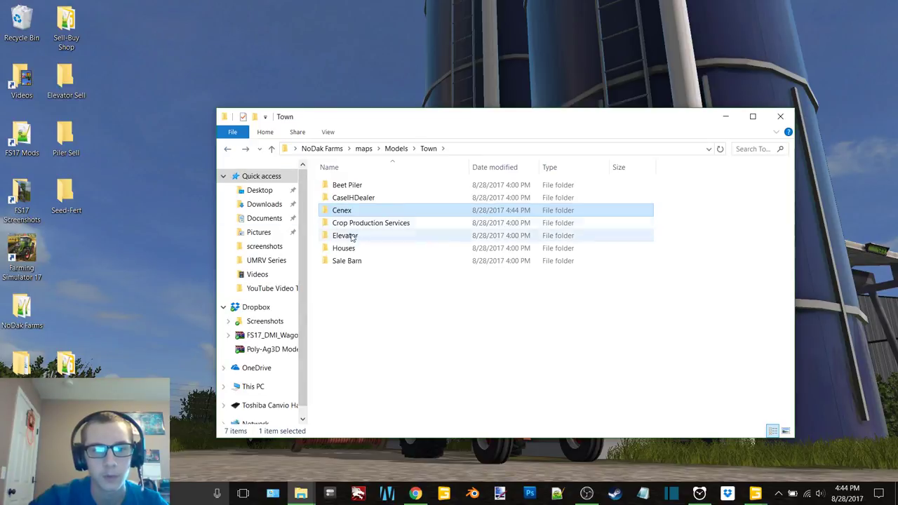
- Move the desktop's Animal Buy folder into Town/Sale Barn and the Sell-Buy Shop folder into Town/CaseIHDealer
double_click(346, 261)
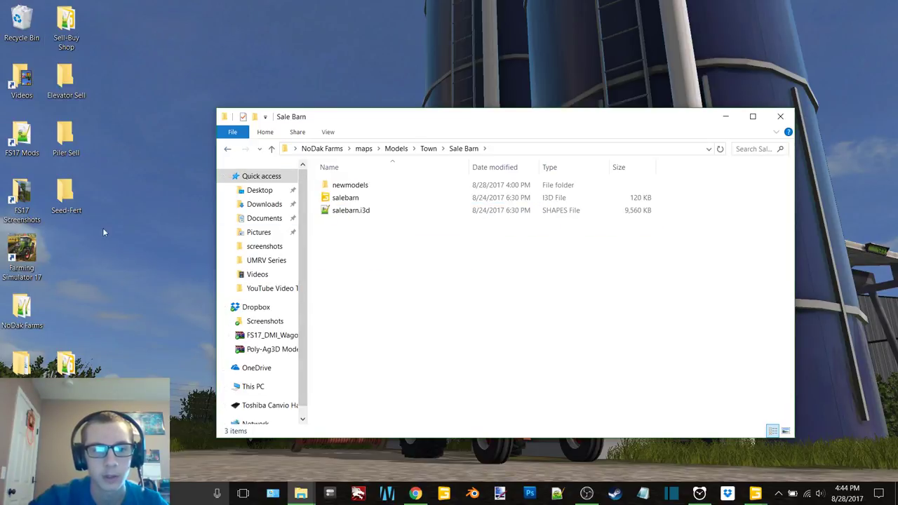
drag(66, 363, 449, 345)
click(227, 149)
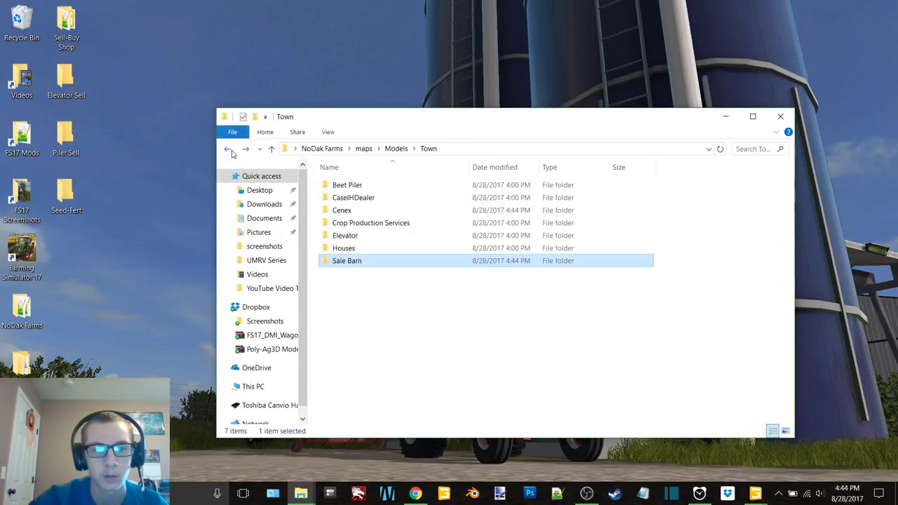
double_click(353, 198)
drag(66, 28, 606, 411)
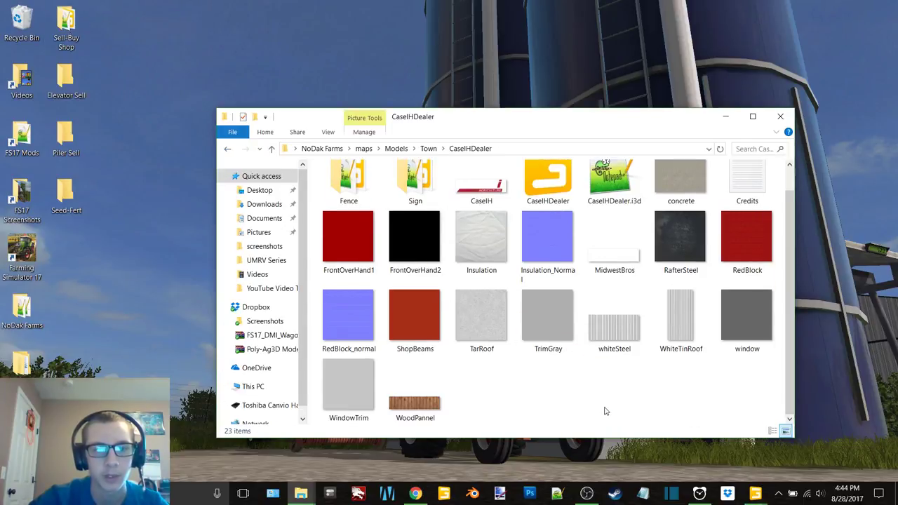
click(228, 149)
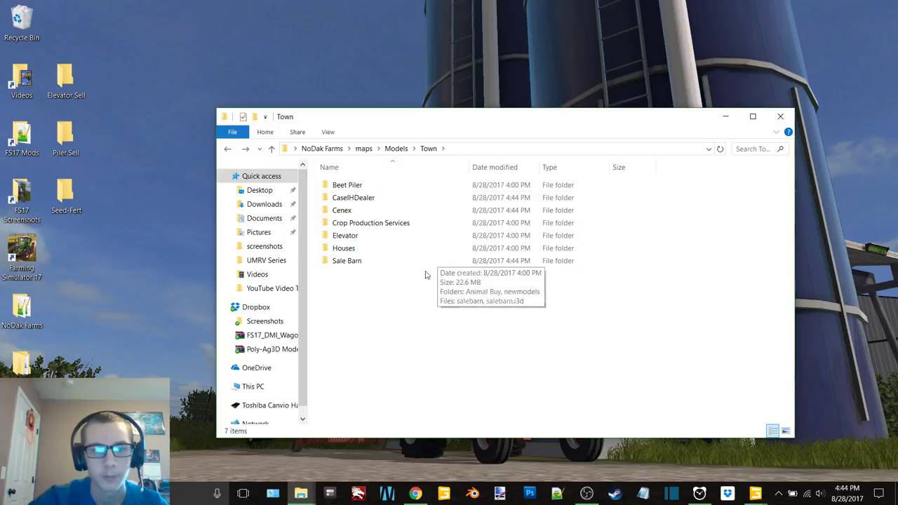
- Minimize the Town folder and the loading editor windows, and switch to the GIANTS Editor window with the NoDak Farms map01.i3d
click(724, 116)
click(756, 493)
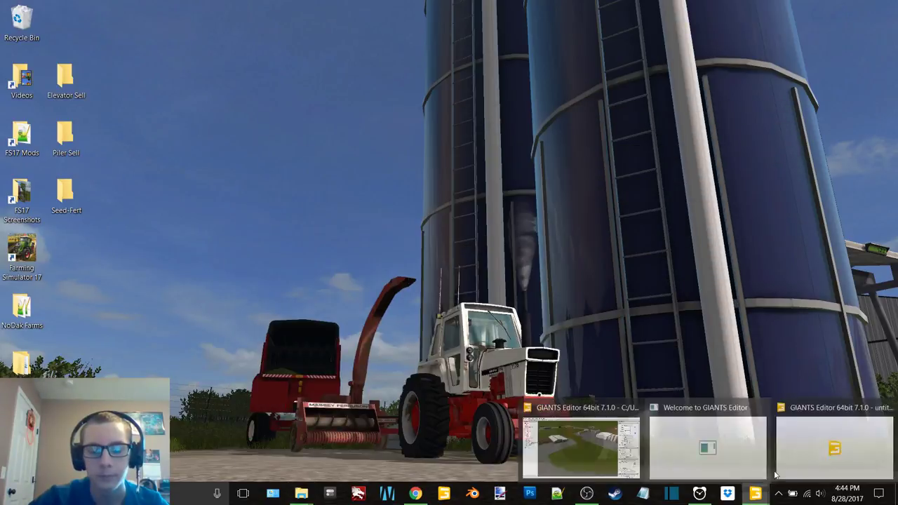
click(786, 455)
click(827, 7)
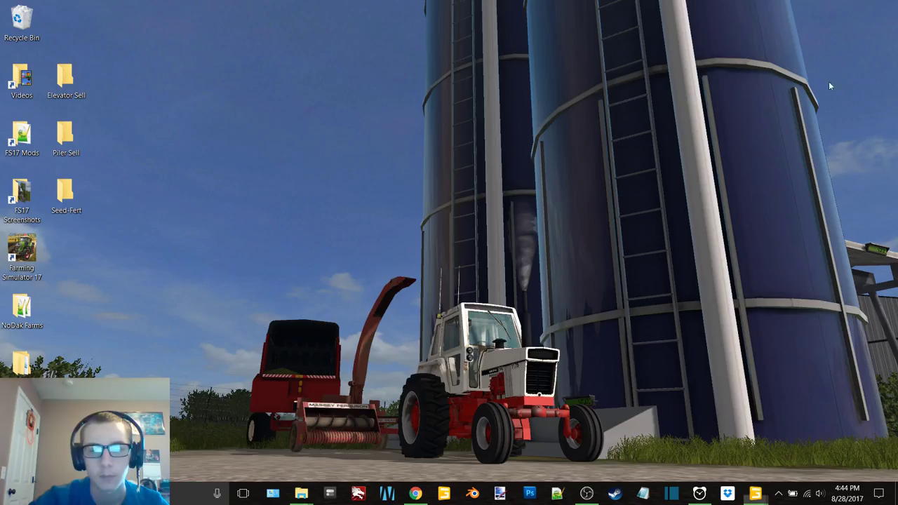
mouse_move(758, 496)
click(695, 456)
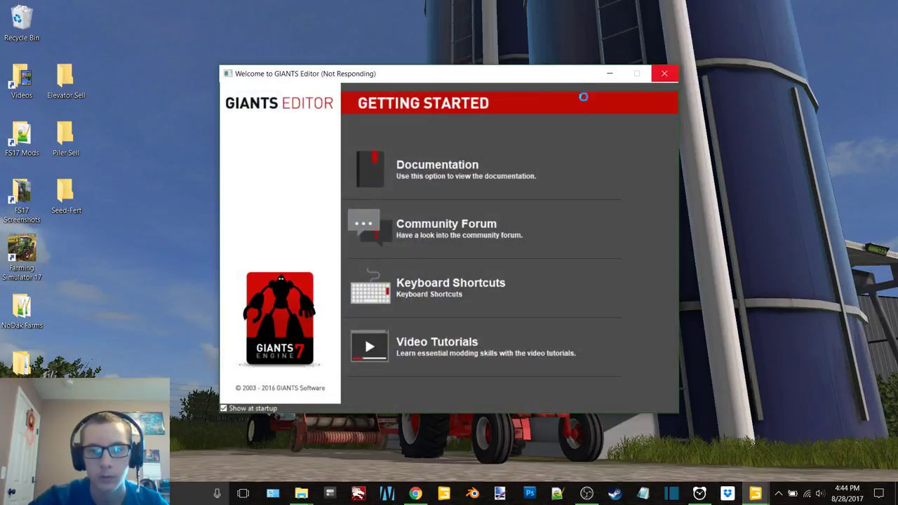
click(610, 73)
click(580, 438)
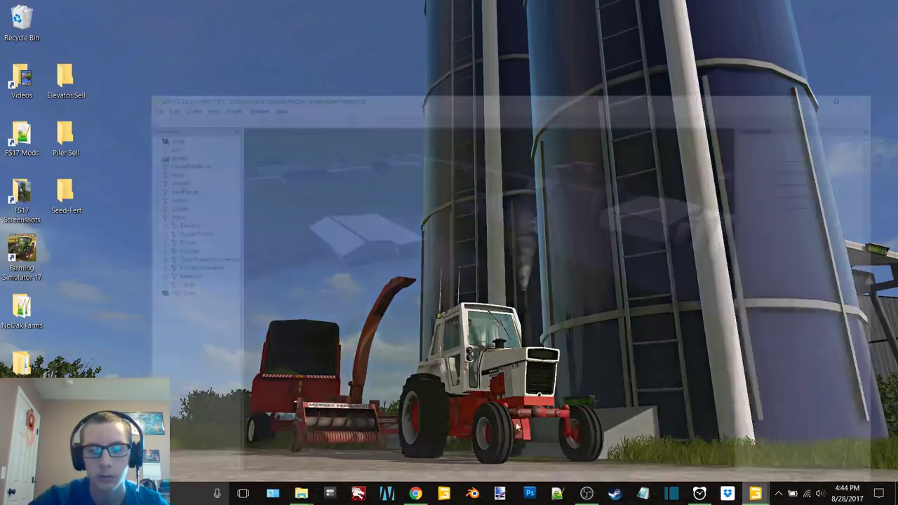
click(9, 19)
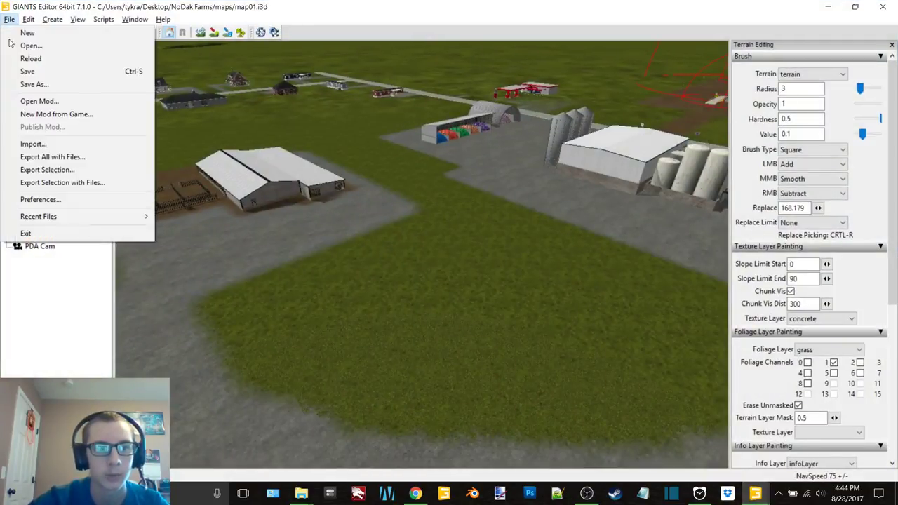
click(32, 142)
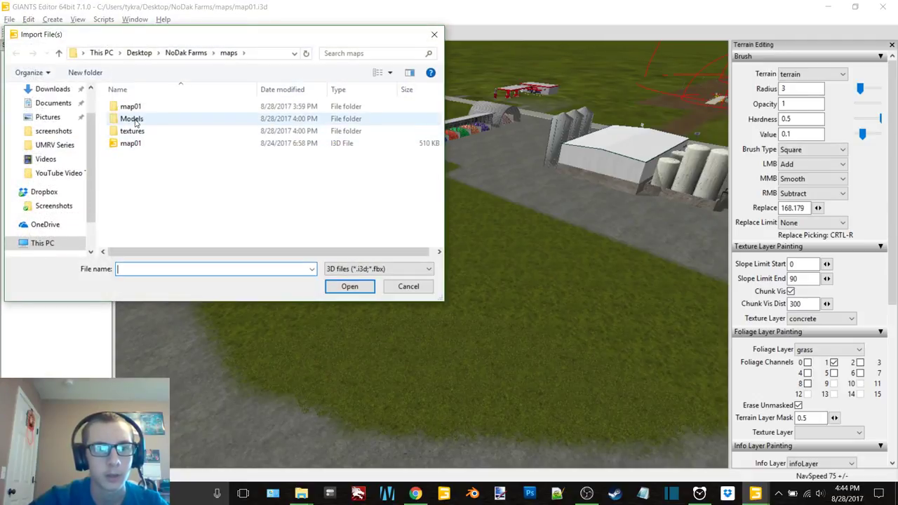
double_click(130, 119)
double_click(142, 134)
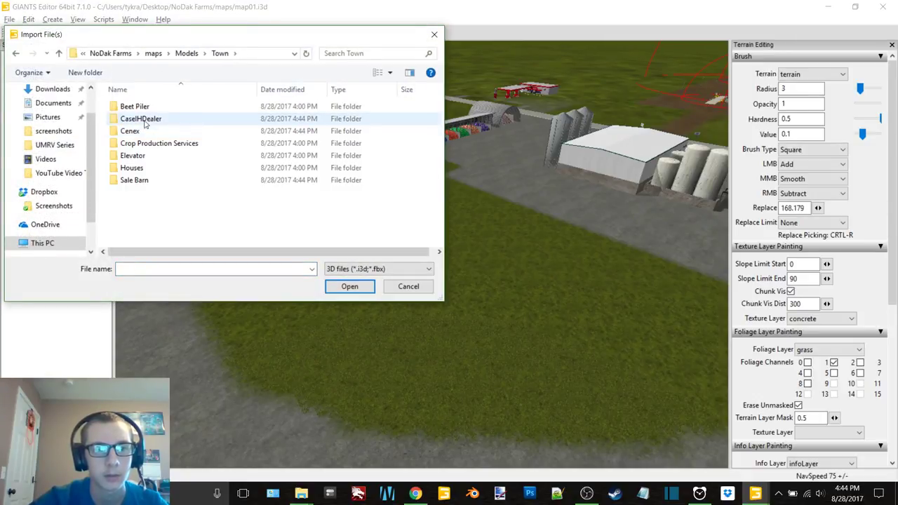
double_click(142, 128)
double_click(129, 131)
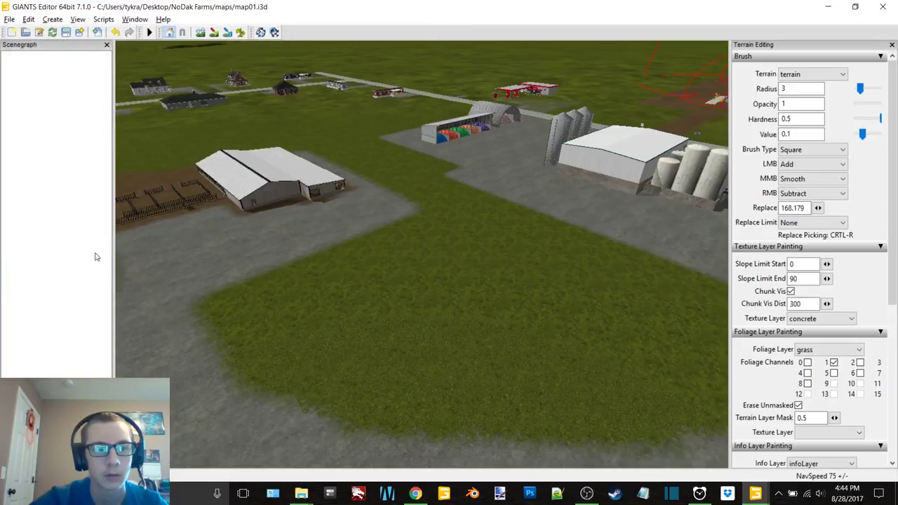
key(Delete)
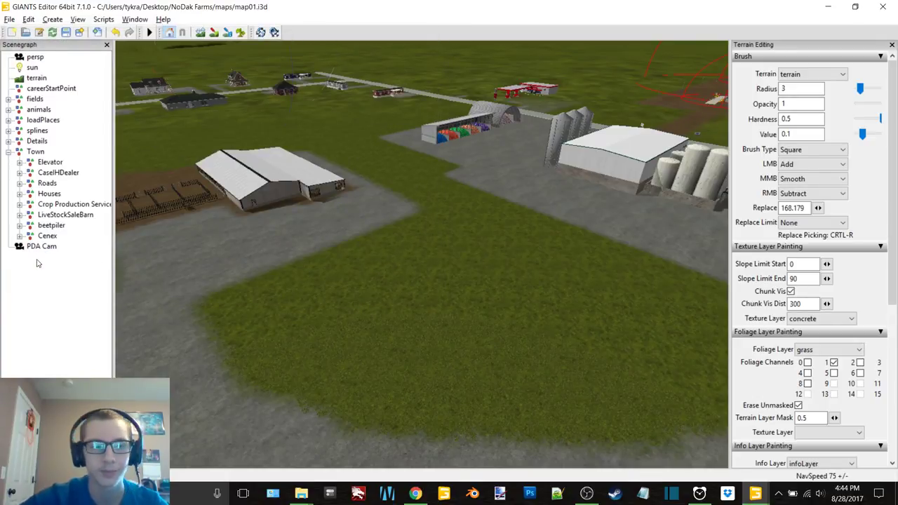
- Import the fuel i3d from Town/Cenex/Fuel and move its gasStationTrigger into the Cenex group under Town
click(11, 20)
click(32, 142)
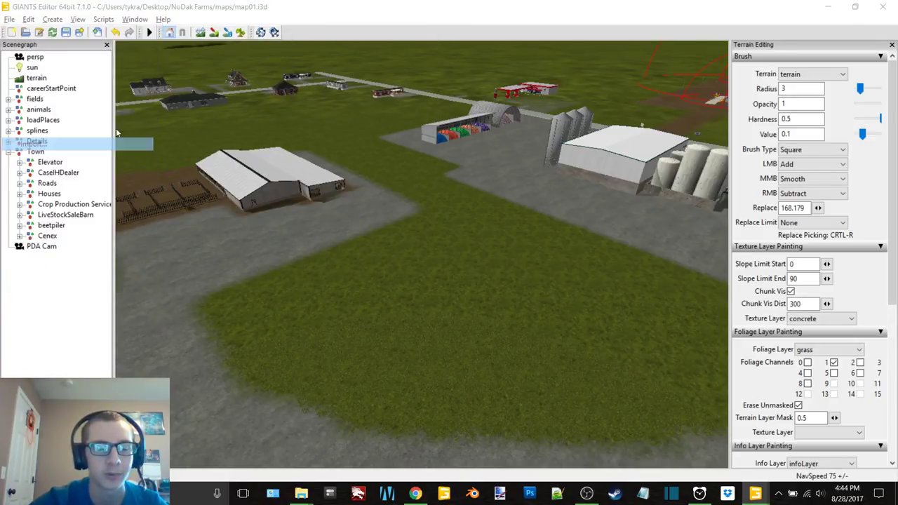
double_click(147, 109)
double_click(127, 106)
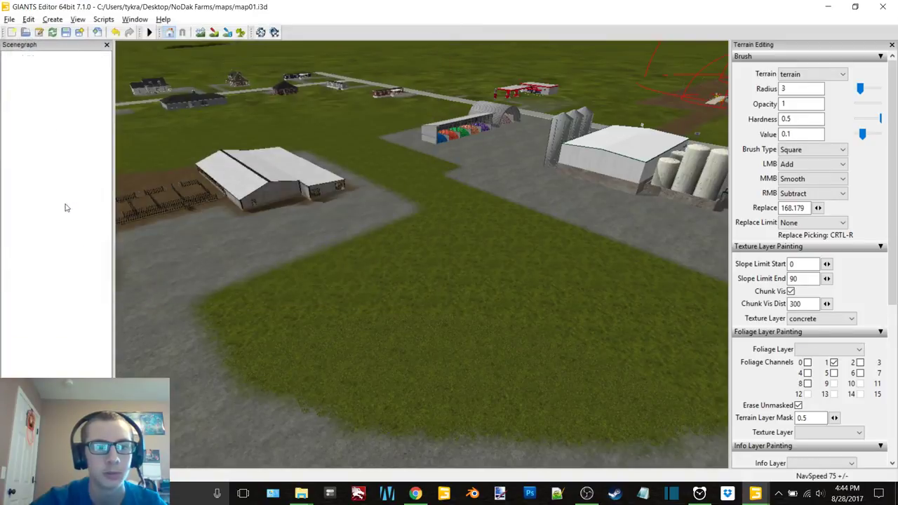
key(Delete)
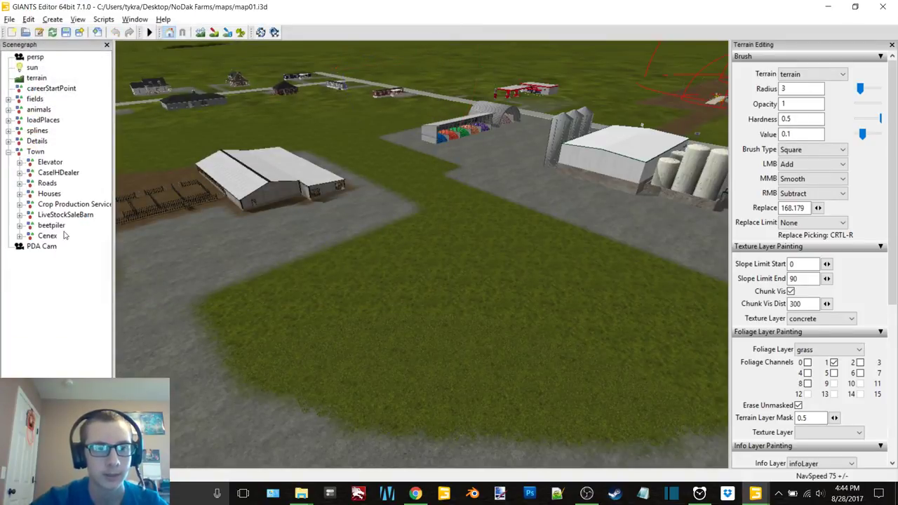
click(53, 237)
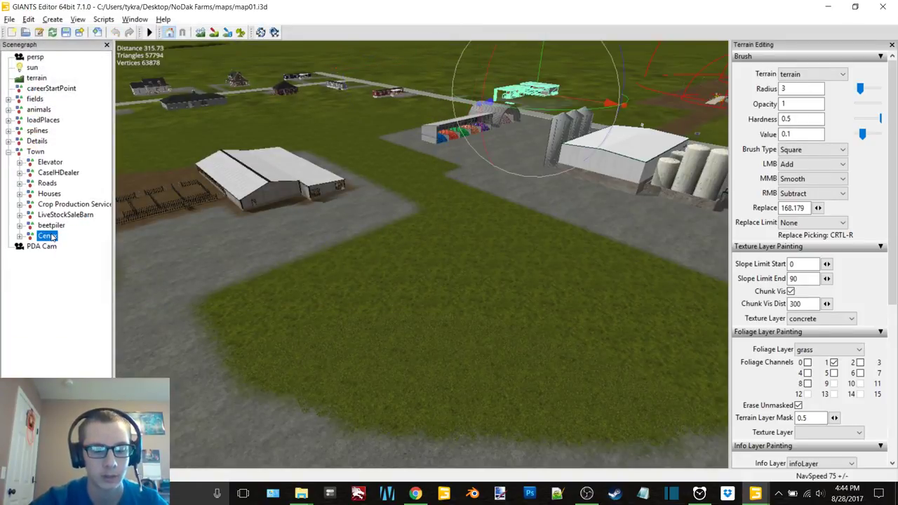
key(ctrl+v)
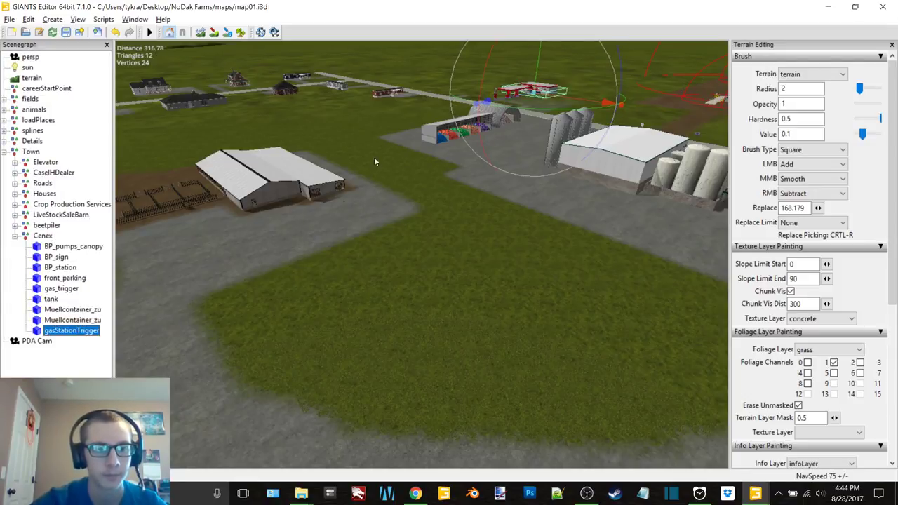
- Bring the Cenex station into close view, show the gasStationTrigger's attributes, and close the terrain editing window
alt+drag(374, 162, 453, 159)
alt+middle_drag(453, 159, 543, 238)
scroll(561, 235, up, 5)
alt+drag(560, 235, 519, 183)
click(135, 19)
click(148, 48)
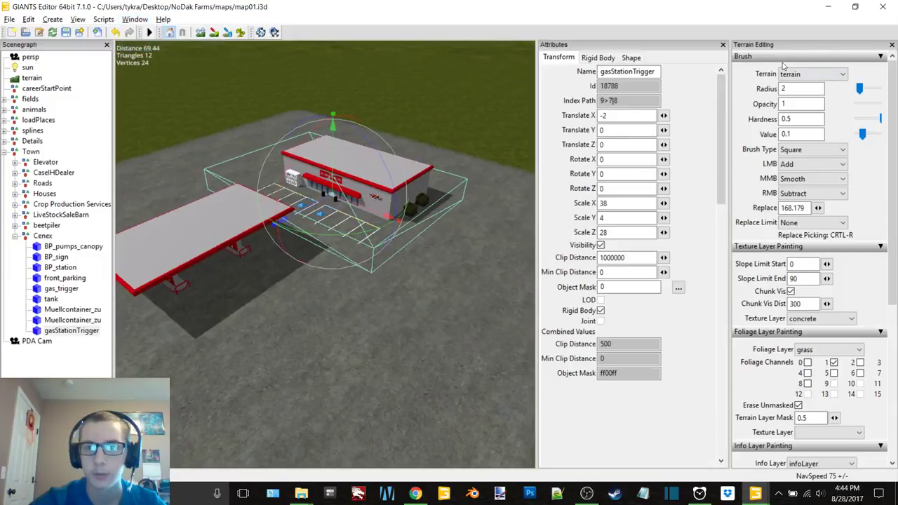
click(892, 45)
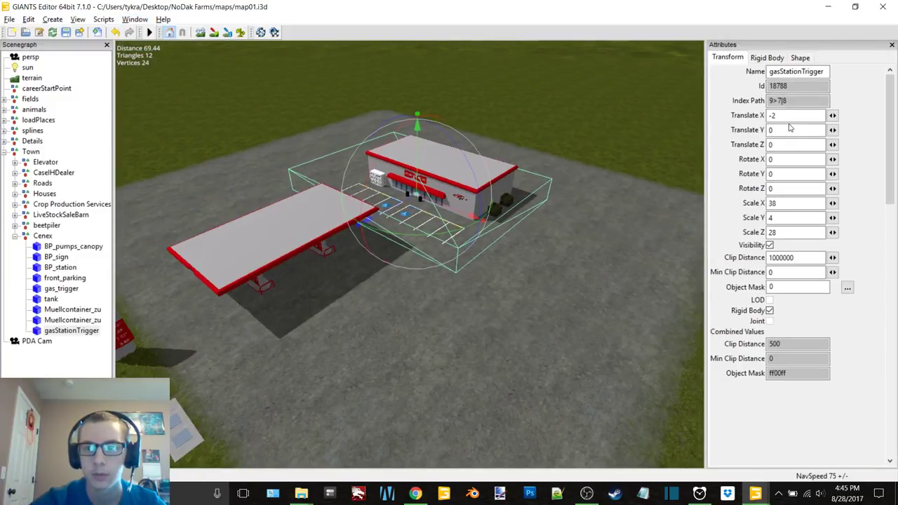
- Copy gas_trigger's placement onto gasStationTrigger: translation -1.699, 0.024, 25.923 and rotation 180, 89.419, 180
click(62, 290)
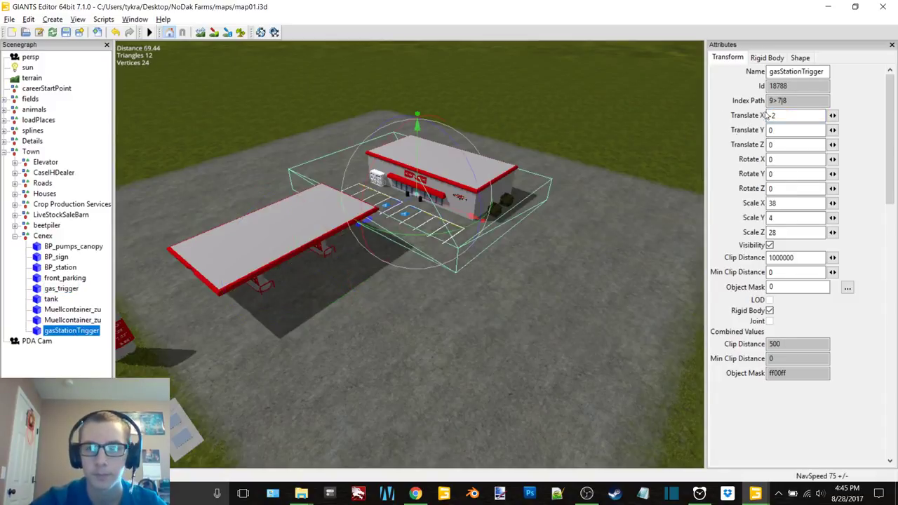
text(-1.699)
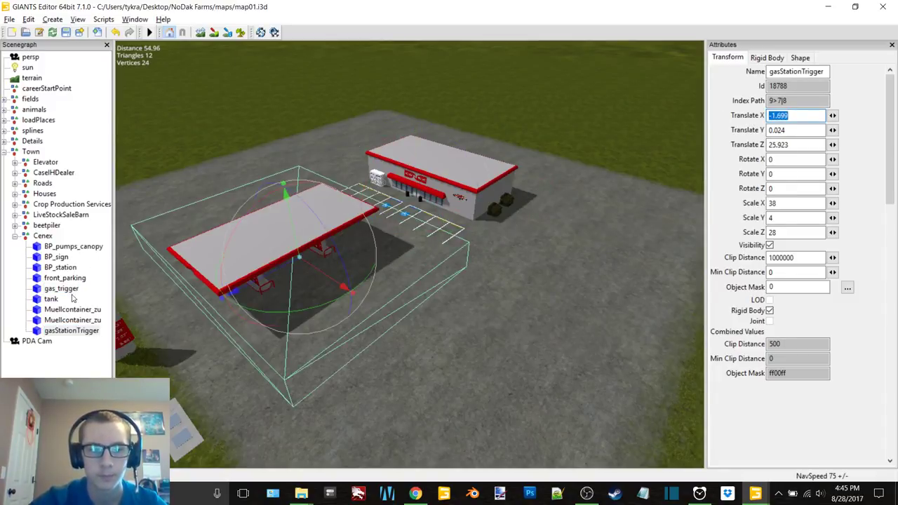
click(62, 290)
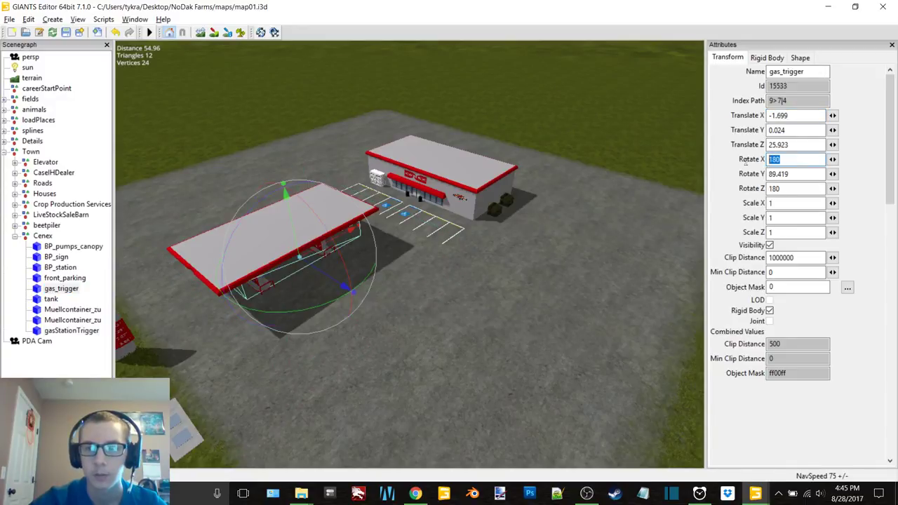
click(71, 330)
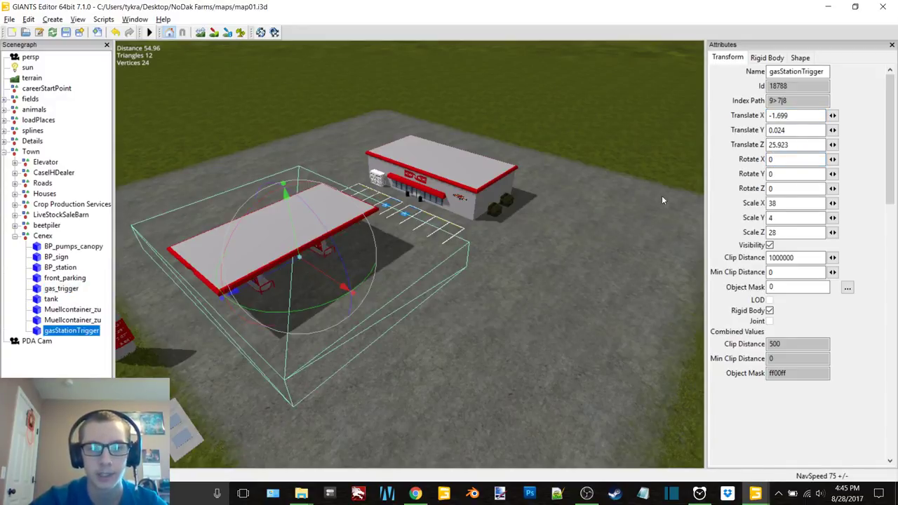
text(180 89.419 180)
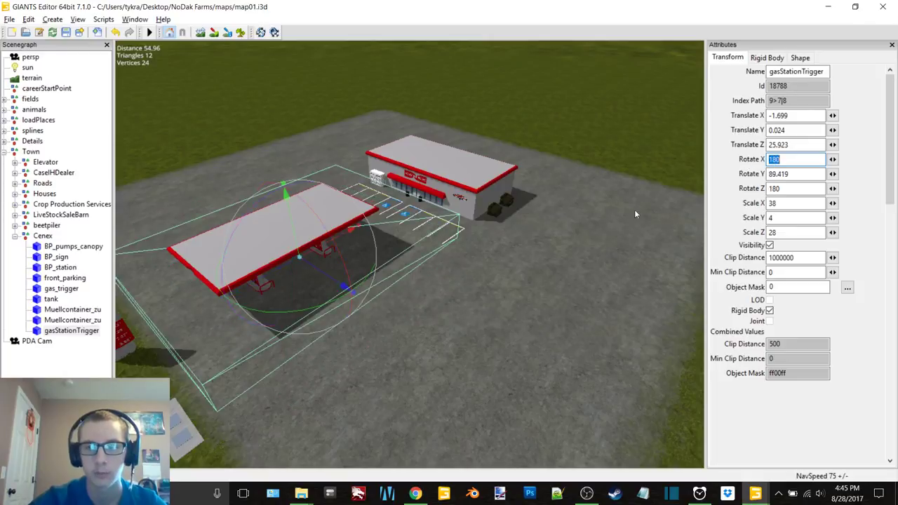
- Try Scale X values of 1 and 10 on the gasStationTrigger to compare its box with the pump canopy
scroll(524, 227, up, 4)
alt+drag(525, 227, 485, 170)
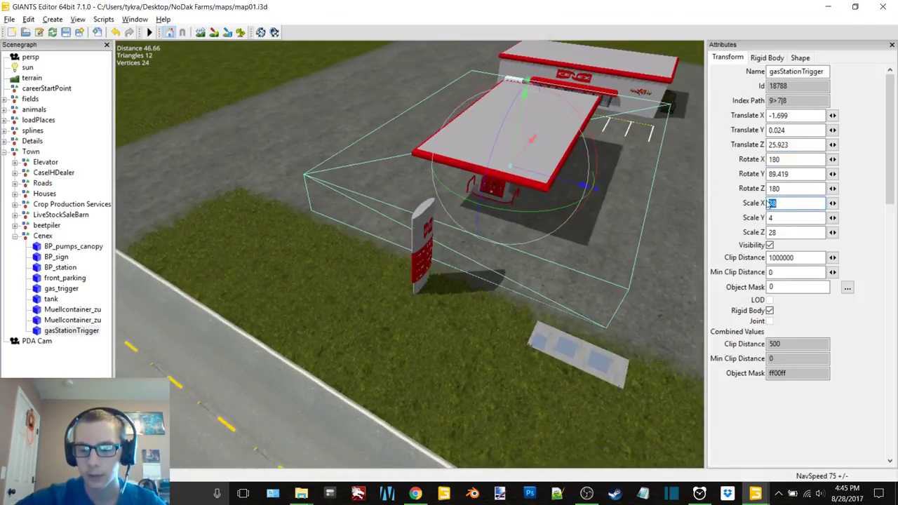
text(1)
scroll(557, 208, up, 4)
alt+drag(556, 208, 425, 163)
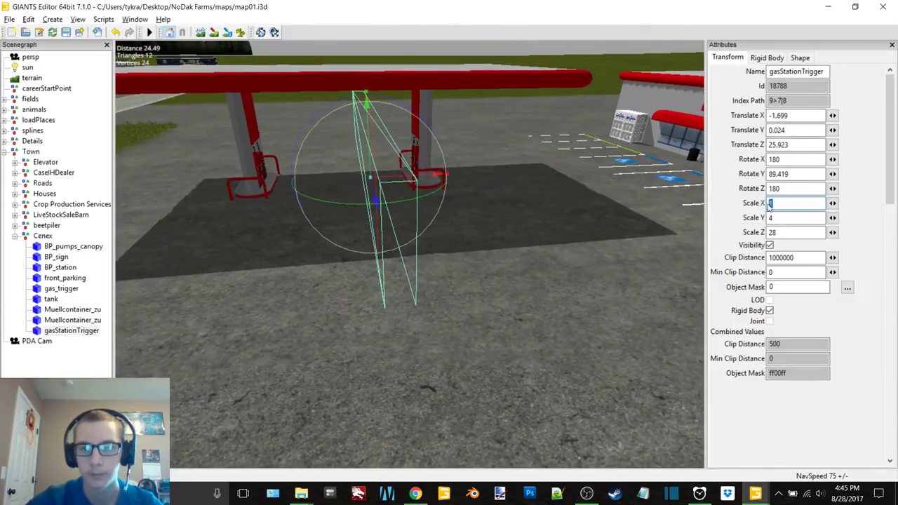
text(5)
key(BackSpace)
text(10)
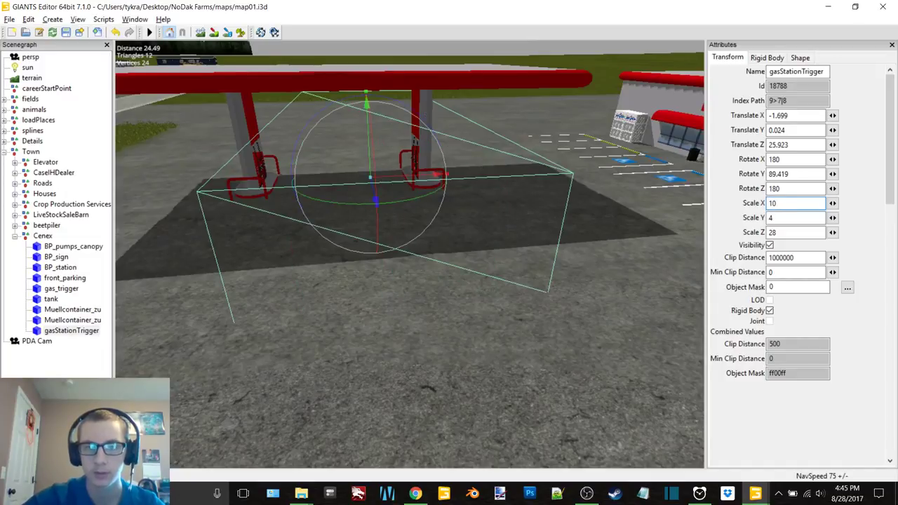
- Set the gasStationTrigger's Scale X to 20 and shift it along the pump canopy to a Translate Z of about 27.7
scroll(579, 209, down, 4)
alt+drag(579, 209, 495, 214)
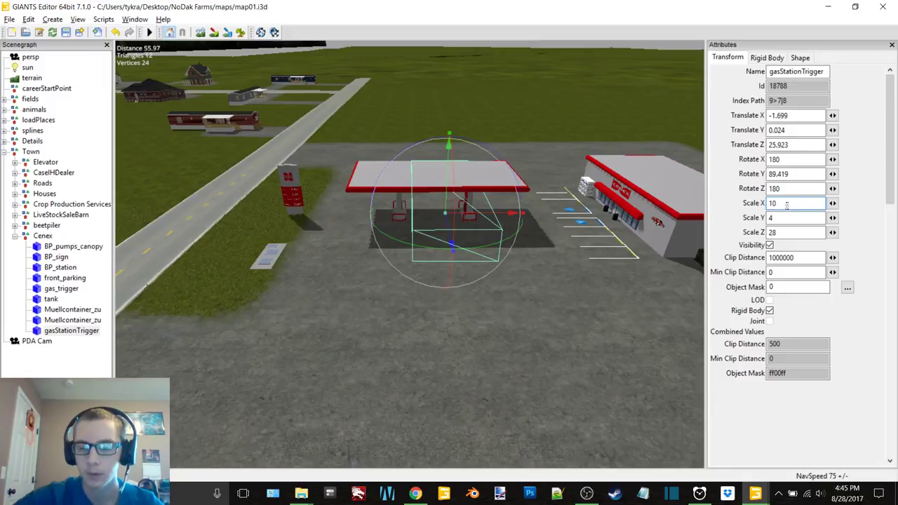
key(BackSpace)
key(BackSpace)
text(20)
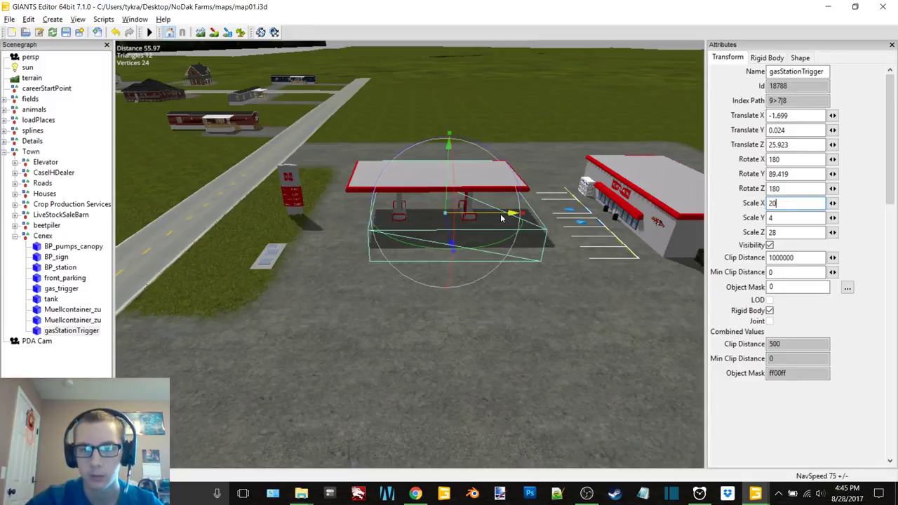
drag(500, 213, 486, 212)
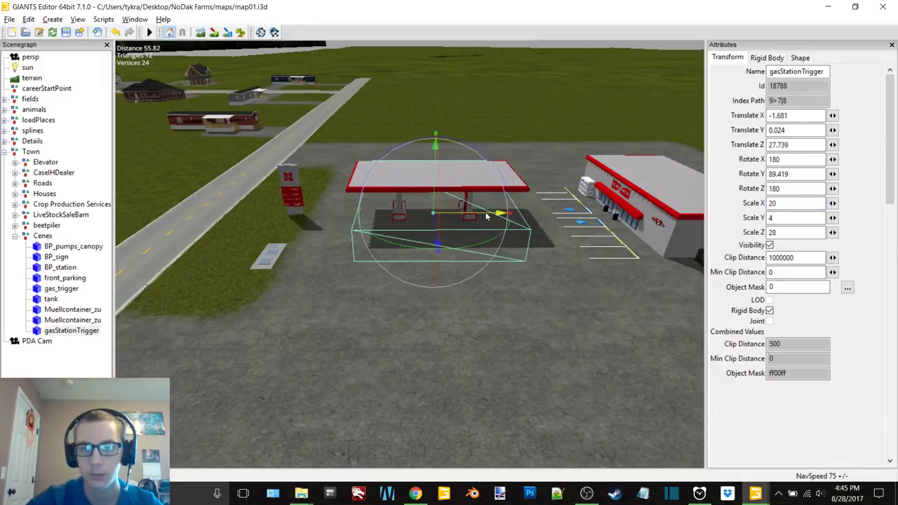
- Reduce the gasStationTrigger's Scale Z so its box fits around the pump canopy, and collapse the Cenex group
alt+middle_drag(376, 187, 427, 226)
scroll(377, 203, up, 4)
alt+drag(376, 203, 530, 186)
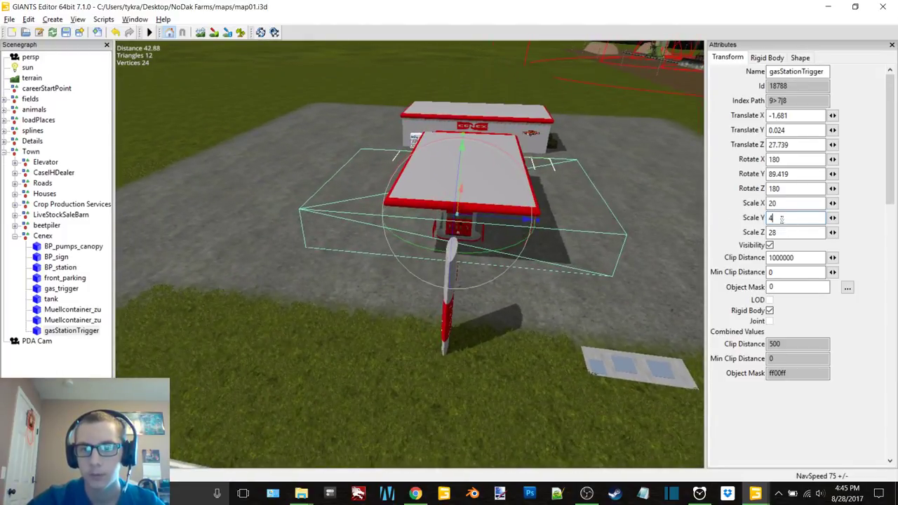
alt+drag(607, 207, 593, 186)
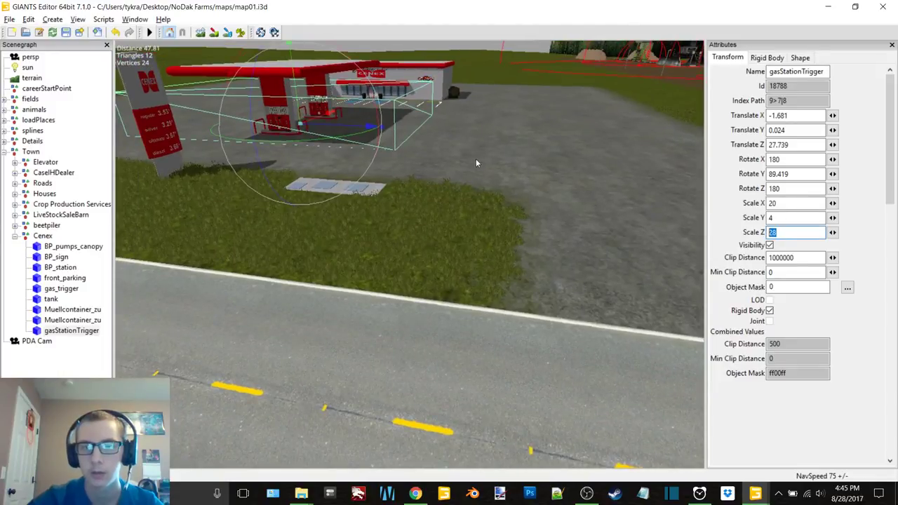
middle_drag(476, 162, 595, 196)
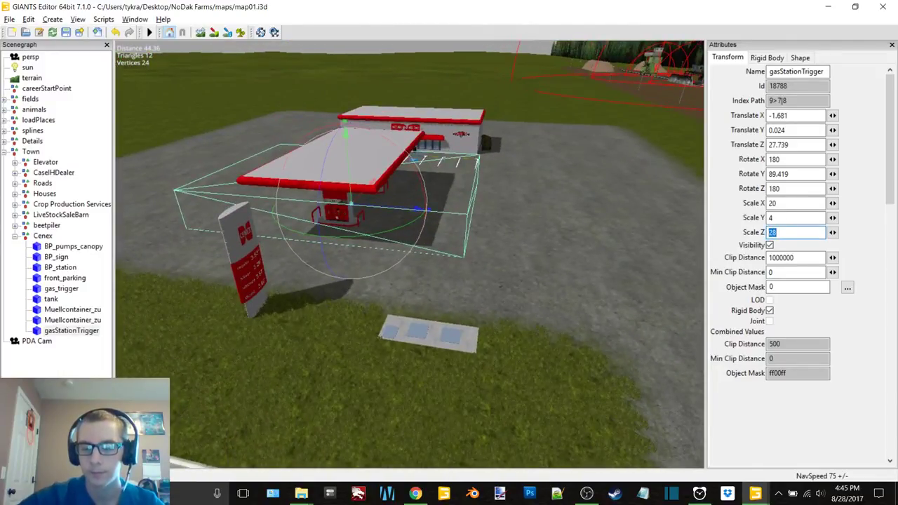
text(20)
middle_drag(600, 224, 576, 223)
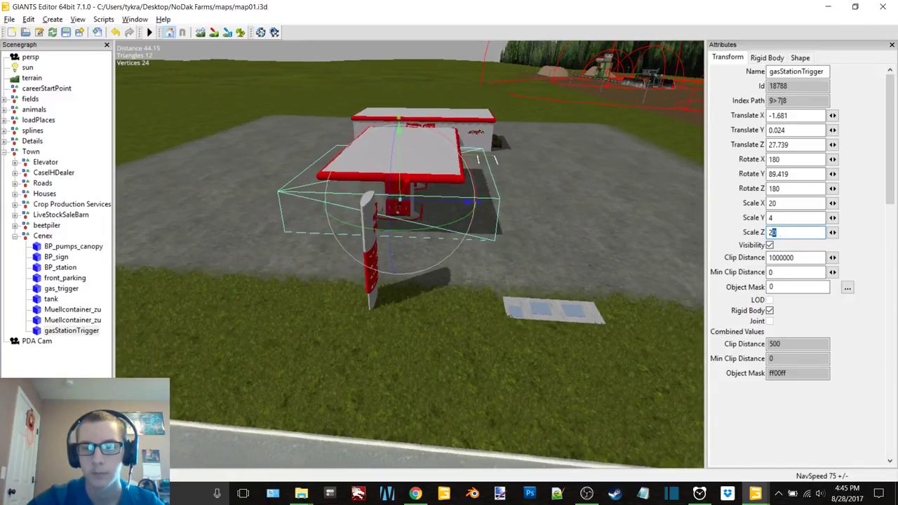
text(10)
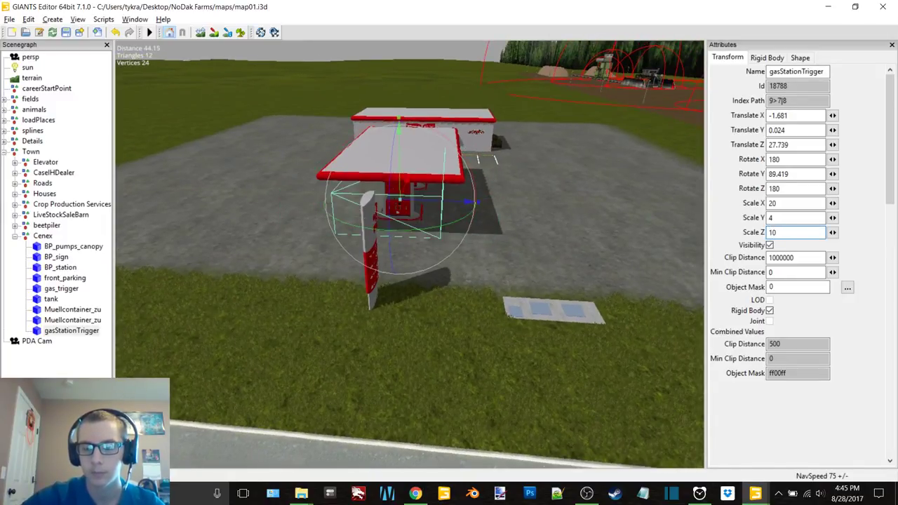
key(BackSpace)
click(261, 280)
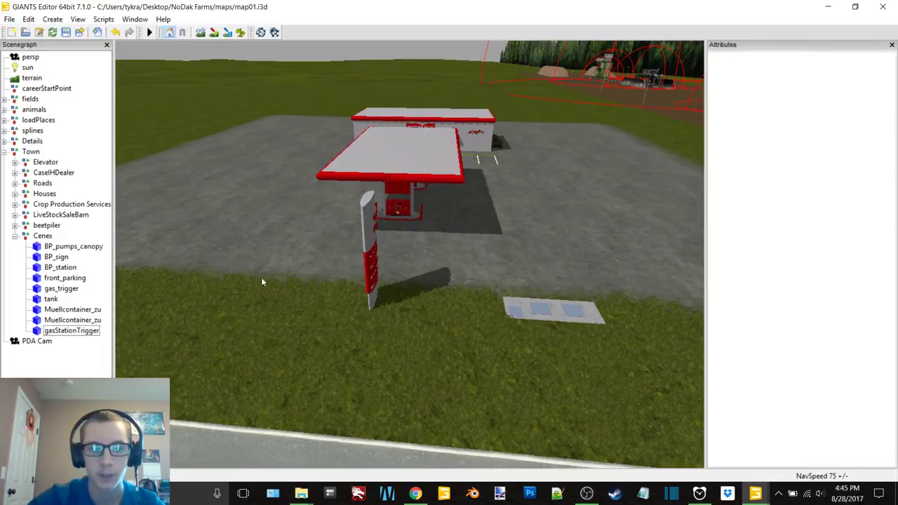
scroll(415, 209, up, 3)
alt+drag(416, 209, 224, 232)
double_click(49, 236)
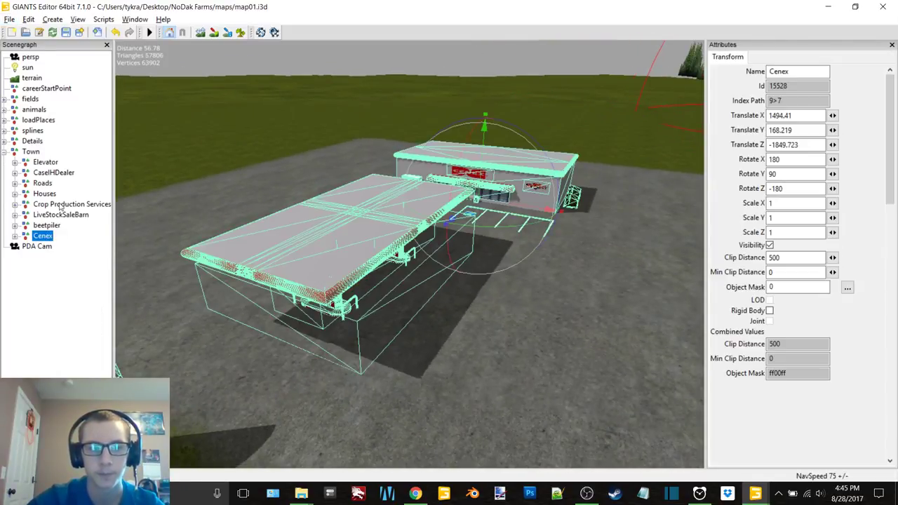
click(10, 19)
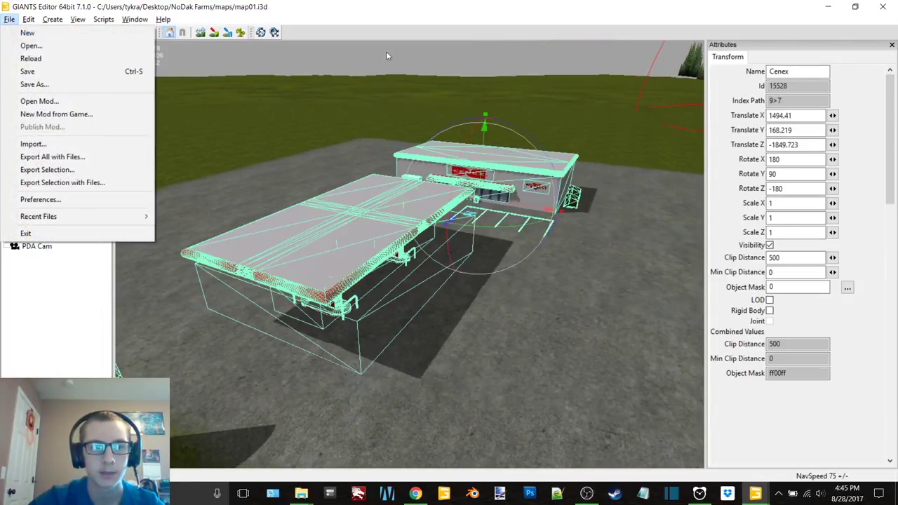
click(33, 144)
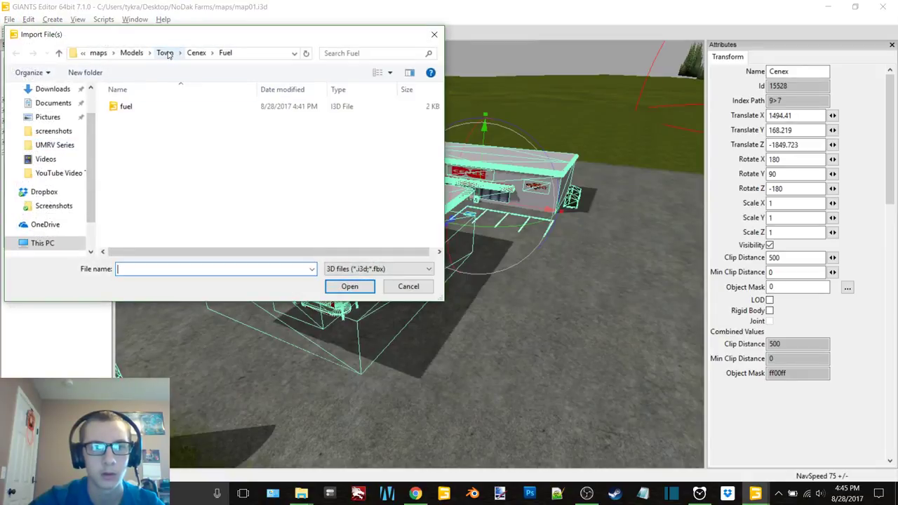
click(196, 53)
click(175, 54)
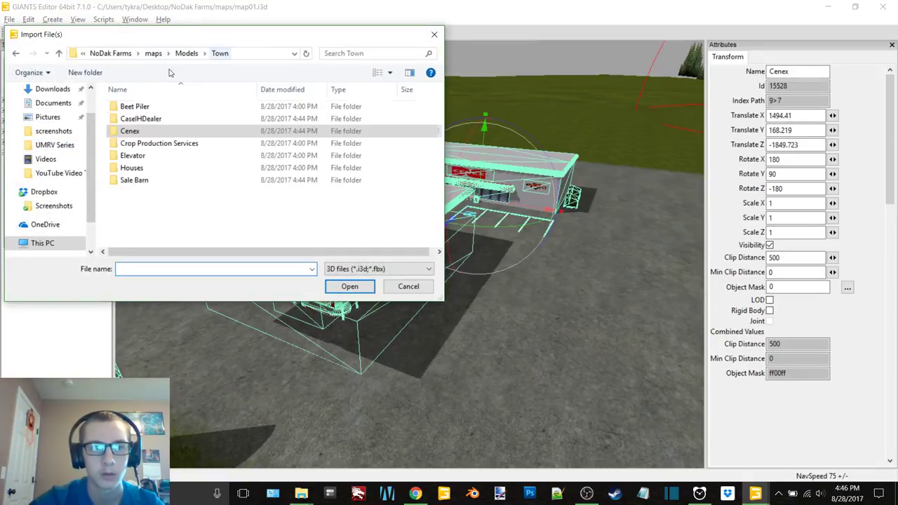
double_click(140, 181)
click(143, 134)
double_click(142, 134)
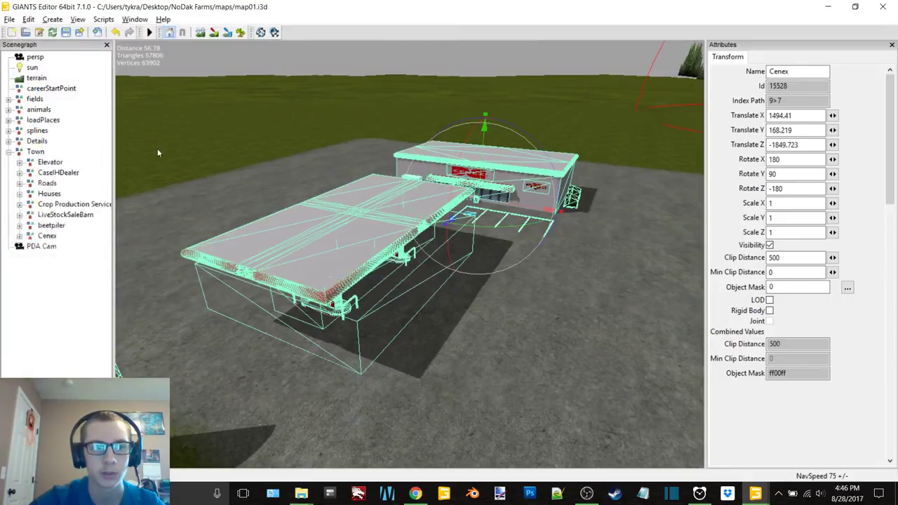
click(53, 257)
key(Delete)
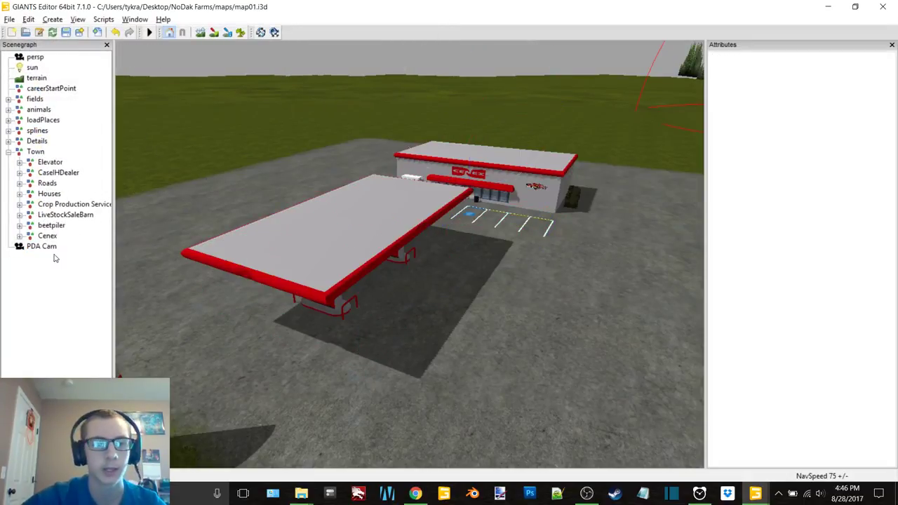
- Import the animal-buying trigger i3d from the Town/Sale Barn/Animal Buy folder into the map
click(5, 19)
click(80, 144)
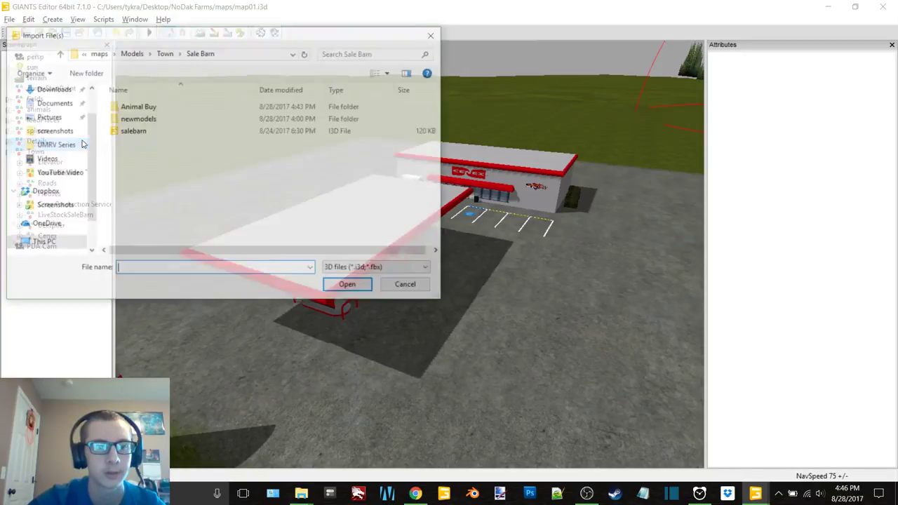
double_click(154, 112)
double_click(153, 111)
- Move animalLoadingTriggerDealer into the LiveStockSaleBarn group and bring the sale barn's loading chute into view
alt+drag(387, 134, 291, 117)
alt+middle_drag(292, 116, 506, 207)
scroll(484, 199, up, 5)
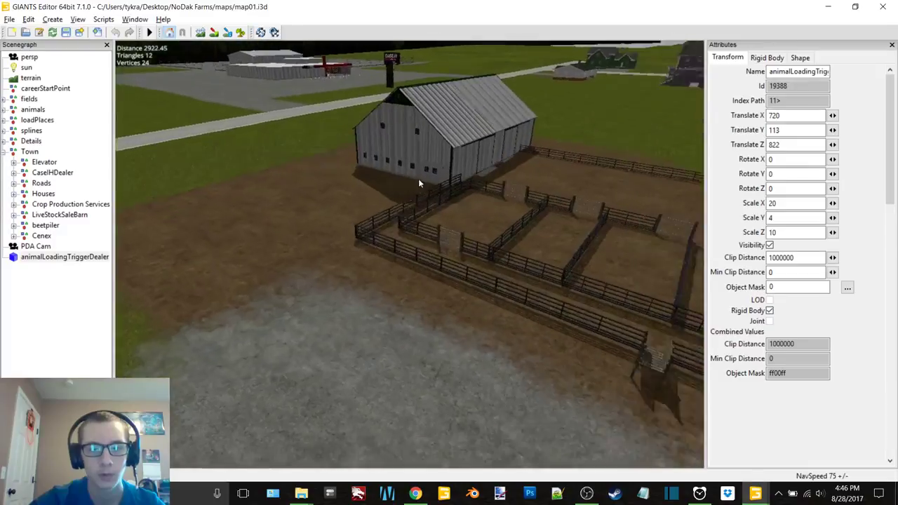
right_drag(419, 183, 137, 246)
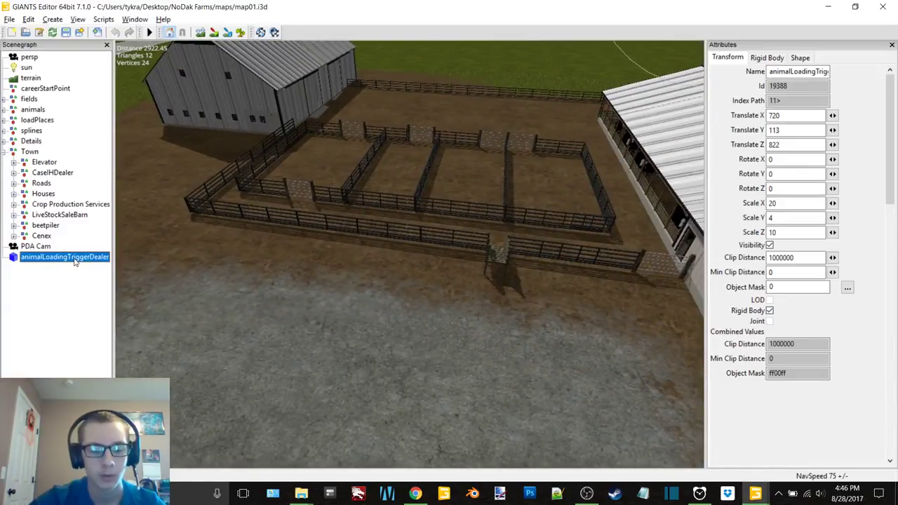
drag(74, 261, 58, 215)
click(64, 215)
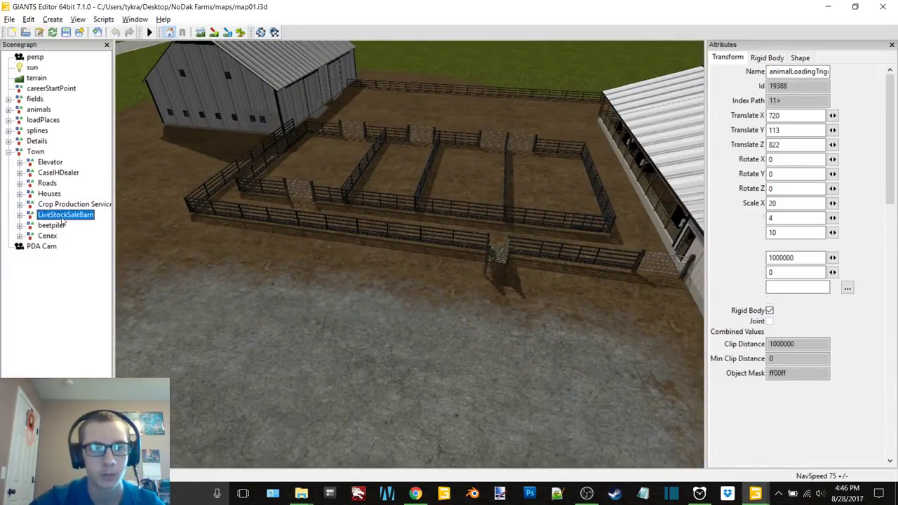
click(473, 227)
right_drag(472, 229, 457, 263)
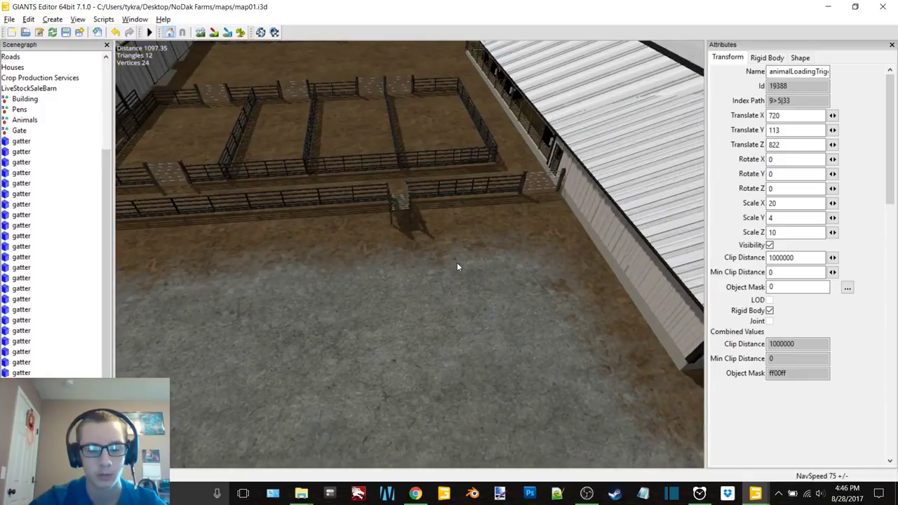
- Place animalLoadingTriggerDealer in front of the sale barn's loading chute, at about Translate X -25.3 and Translate Z 10.3
key(ctrl+b)
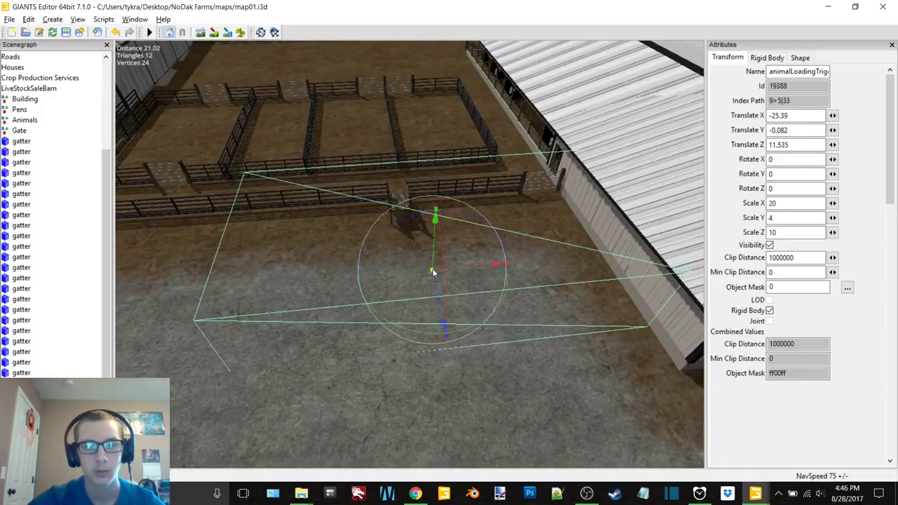
alt+middle_drag(433, 269, 429, 256)
scroll(429, 246, down, 2)
right_drag(430, 247, 445, 265)
drag(445, 265, 360, 252)
scroll(449, 245, up, 5)
scroll(449, 246, down, 5)
alt+drag(449, 246, 508, 209)
drag(574, 175, 359, 185)
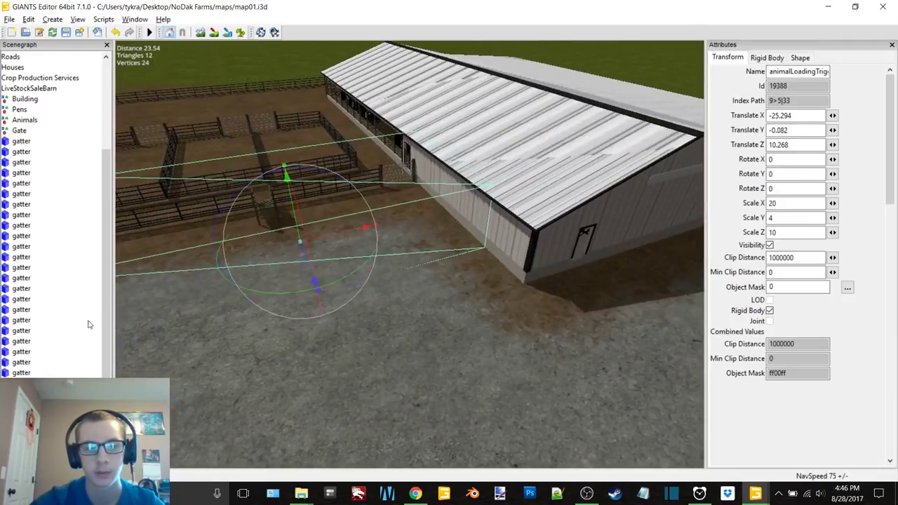
- Deselect the trigger and collapse the LiveStockSaleBarn group in the scenegraph
click(83, 325)
drag(62, 463, 44, 463)
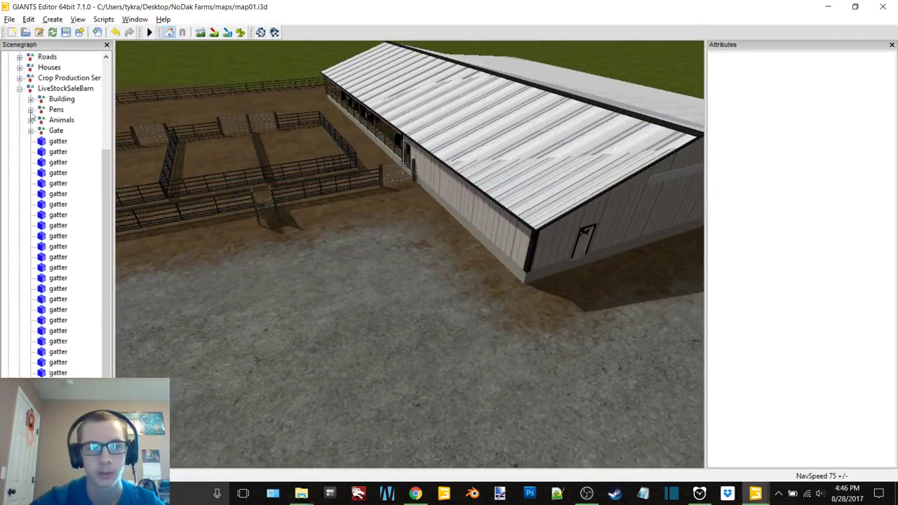
double_click(69, 88)
click(62, 260)
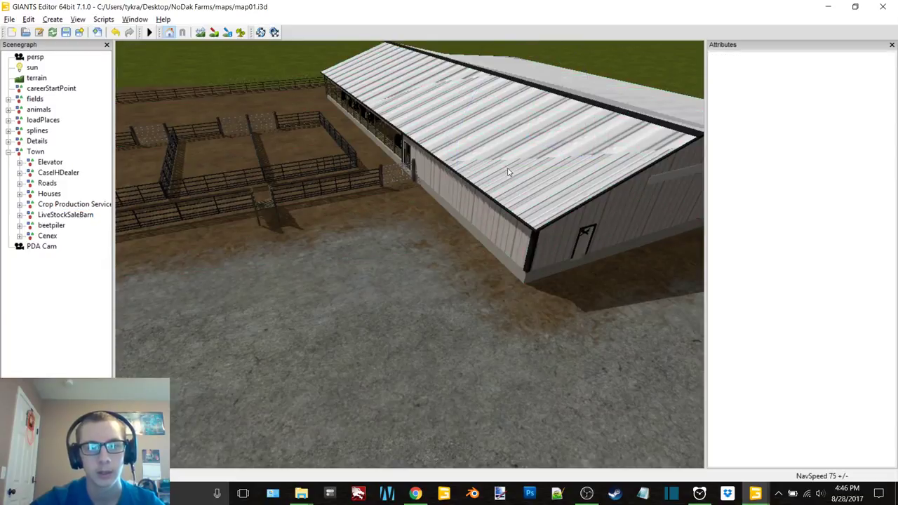
scroll(509, 171, down, 4)
alt+drag(331, 186, 266, 177)
alt+drag(598, 175, 442, 171)
- Switch to the GIANTS Editor window holding the UMRV_BETA_V2 map and dismiss its welcome screen
click(756, 494)
click(812, 459)
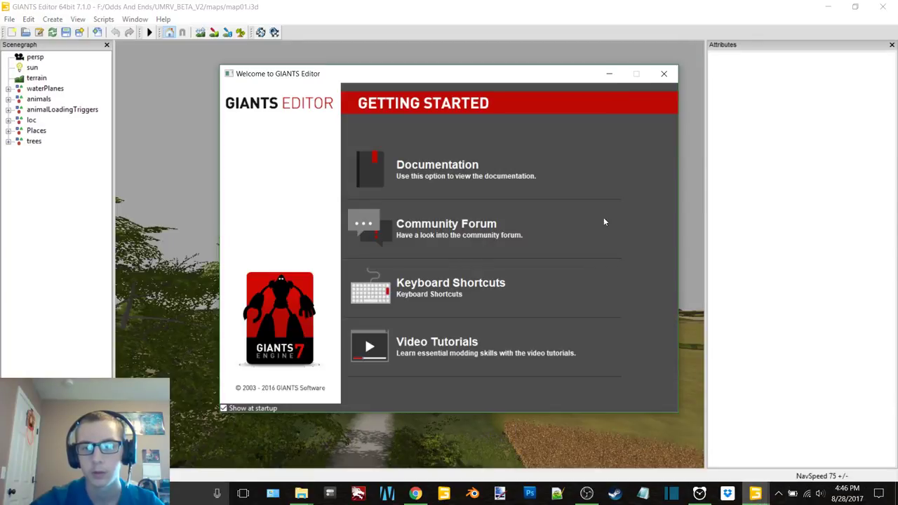
click(664, 74)
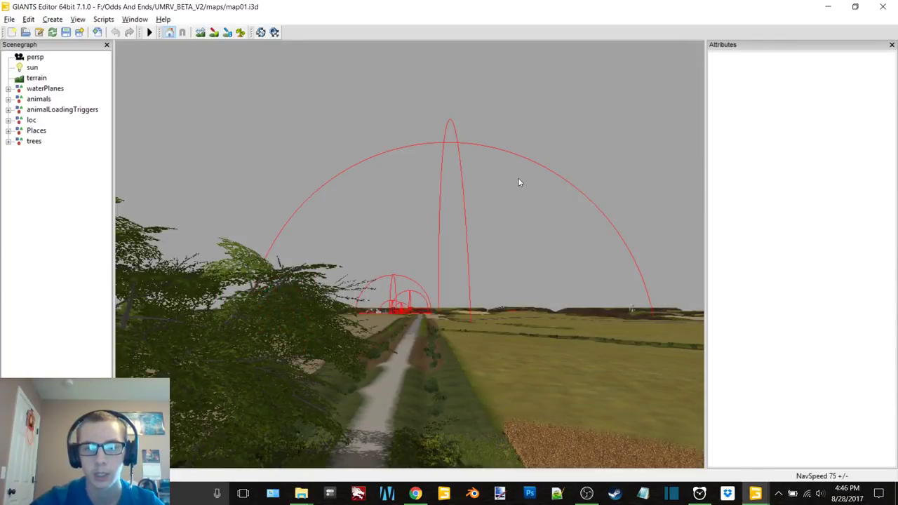
- Select the triggerPos in the grain elevator's drive-through and show its user attributes
alt+drag(518, 181, 429, 296)
alt+middle_drag(429, 296, 414, 393)
mouse_move(387, 116)
alt+middle_down()
mouse_move(384, 365)
mouse_move(464, 190)
mouse_move(559, 153)
mouse_move(374, 223)
mouse_move(282, 311)
mouse_move(397, 238)
mouse_move(452, 264)
mouse_move(517, 269)
mouse_move(482, 273)
mouse_move(641, 242)
mouse_move(393, 242)
mouse_move(415, 269)
mouse_move(584, 313)
mouse_move(524, 329)
mouse_move(651, 267)
mouse_move(450, 277)
mouse_move(453, 284)
mouse_move(371, 280)
mouse_move(363, 266)
mouse_move(295, 316)
mouse_move(315, 335)
mouse_move(396, 299)
mouse_move(259, 281)
alt+middle_up()
click(200, 296)
middle_drag(463, 291, 376, 295)
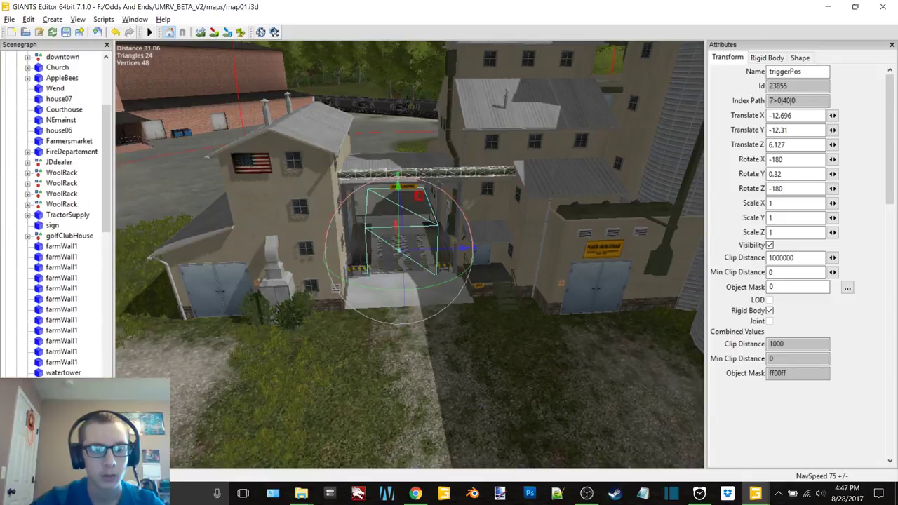
scroll(59, 218, down, 2)
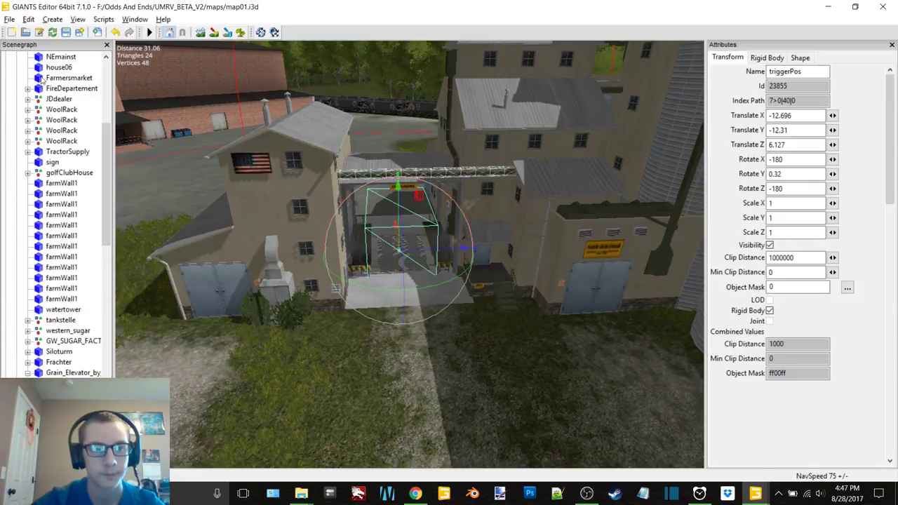
click(135, 19)
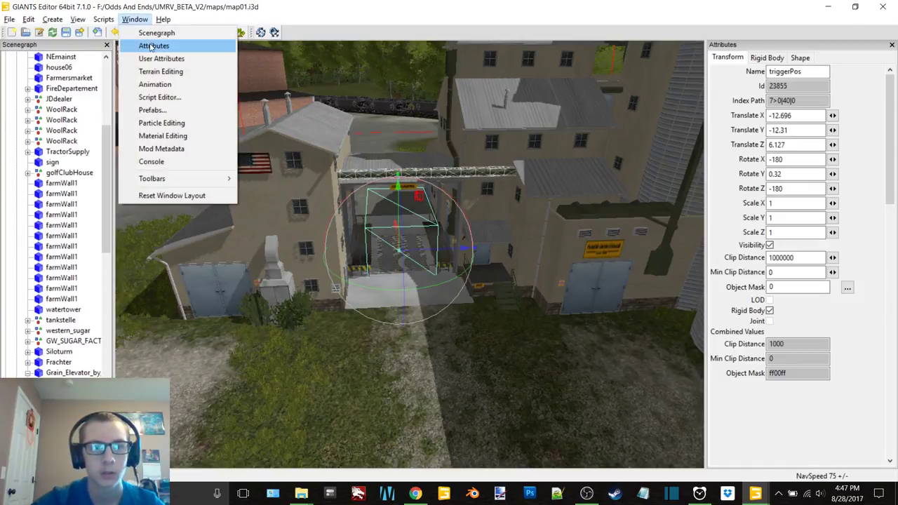
click(159, 56)
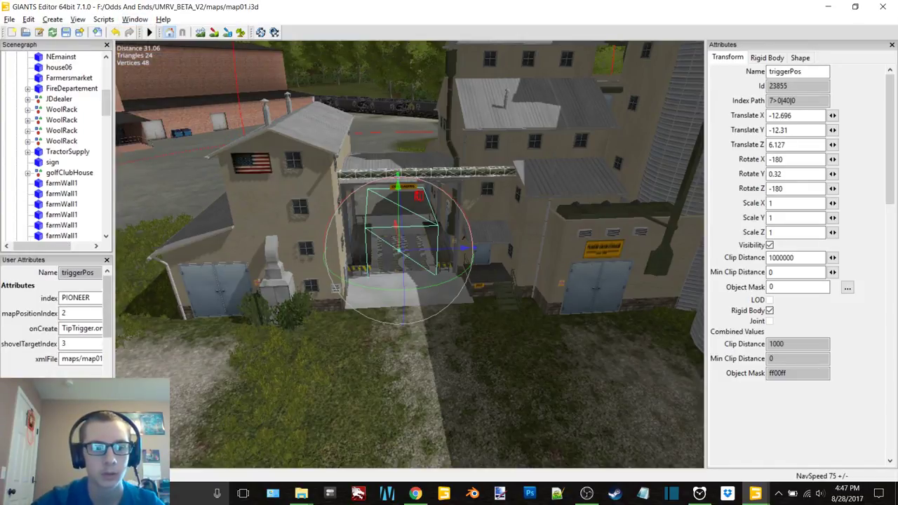
- Export the elevator's triggerPos with files as elevator into the Desktop's Elevator Sell folder, keeping the parent directory structure
click(10, 18)
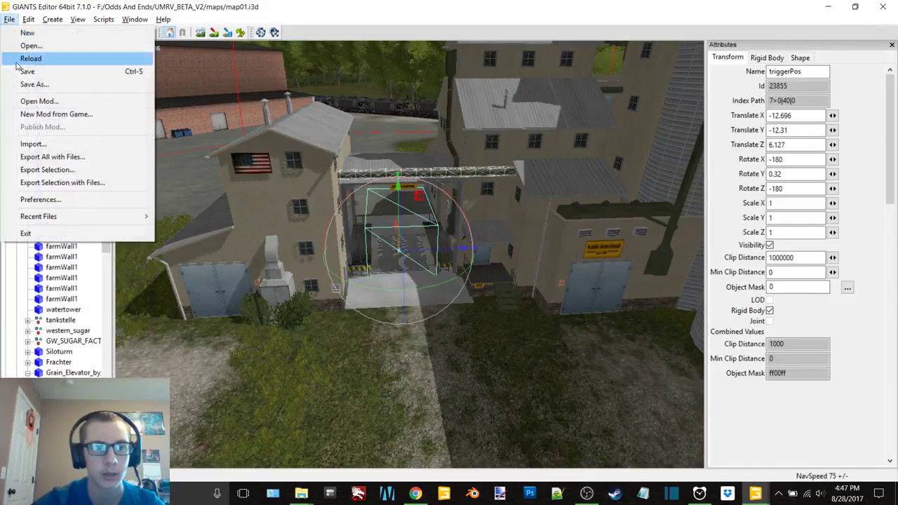
click(64, 182)
scroll(52, 122, up, 3)
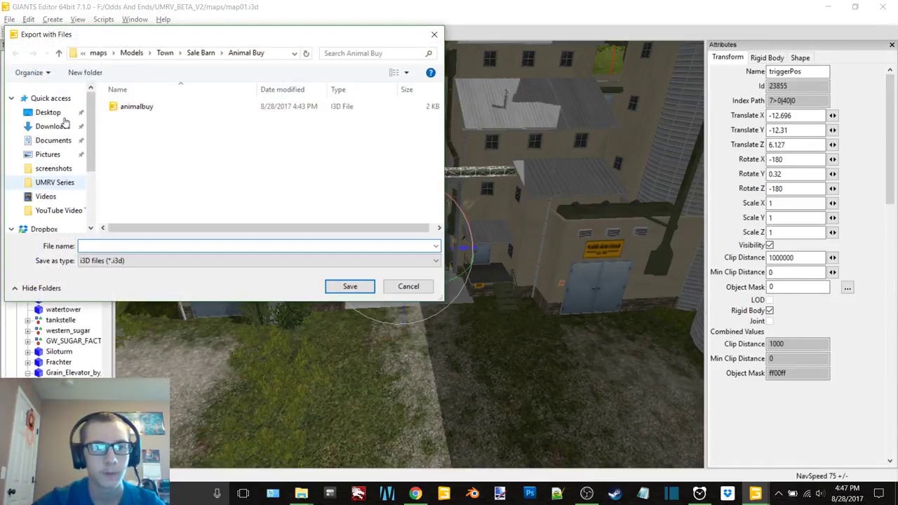
click(50, 112)
double_click(169, 109)
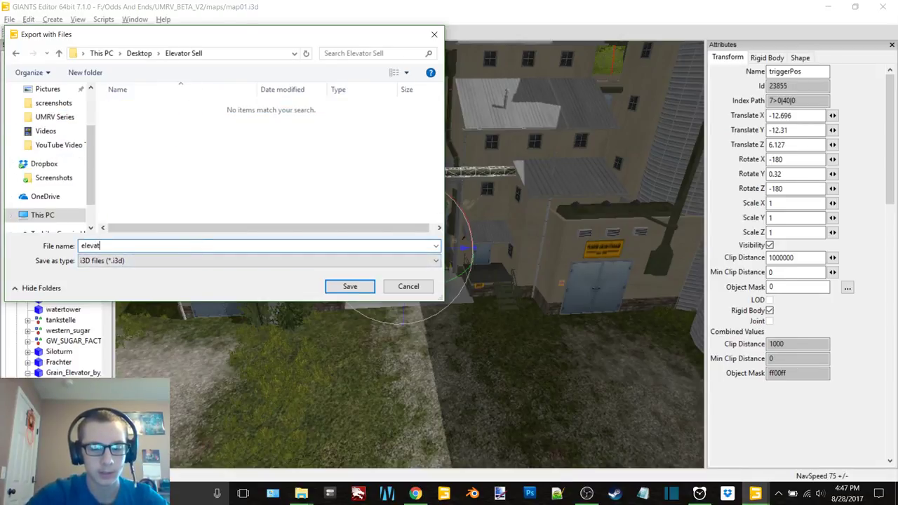
key(Return)
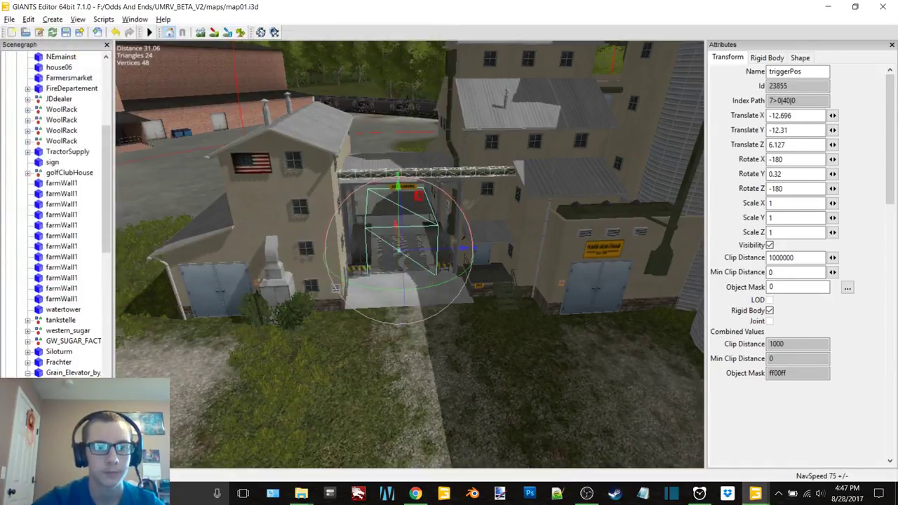
click(477, 242)
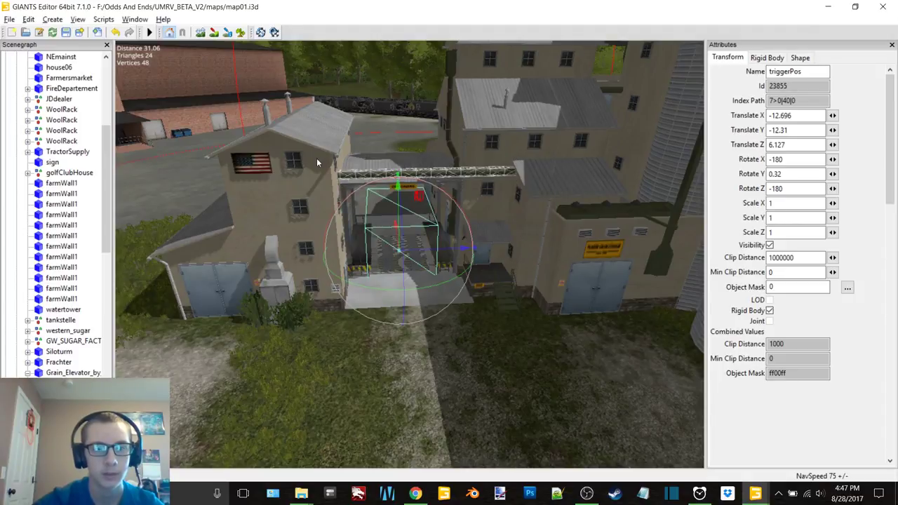
- Select the triggerPos inside the RiverValleyMill's open blue doorway
alt+drag(460, 145, 471, 309)
right_drag(470, 309, 292, 254)
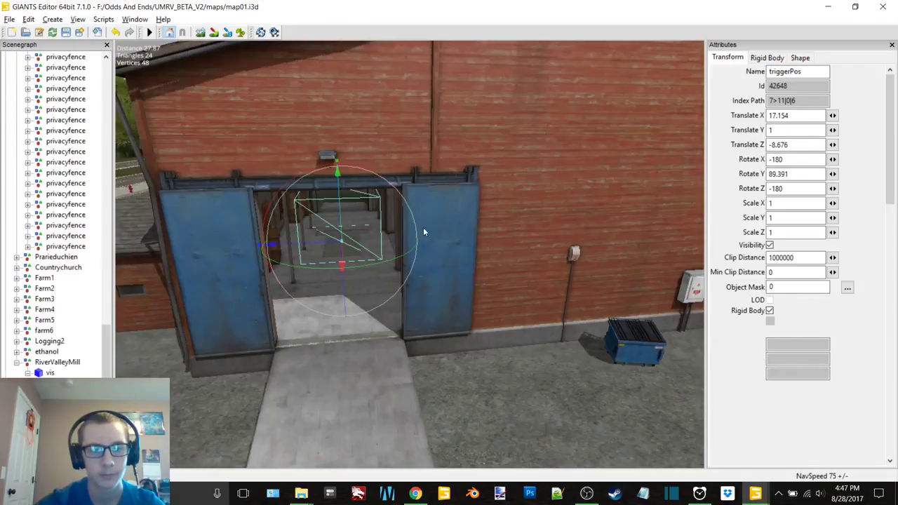
right_drag(423, 227, 421, 232)
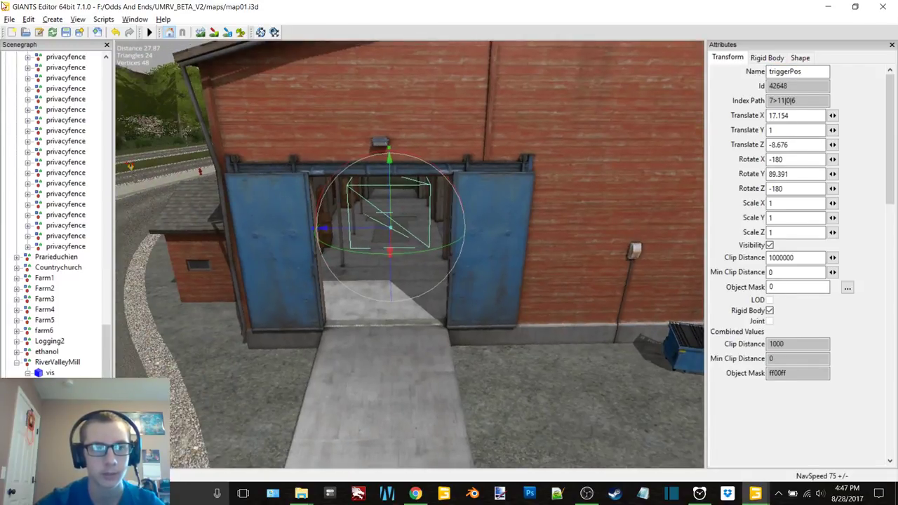
- Export the mill's triggerPos with files as pilersell into the Desktop's Piler Sell folder, keeping the parent directory structure
click(10, 19)
click(84, 181)
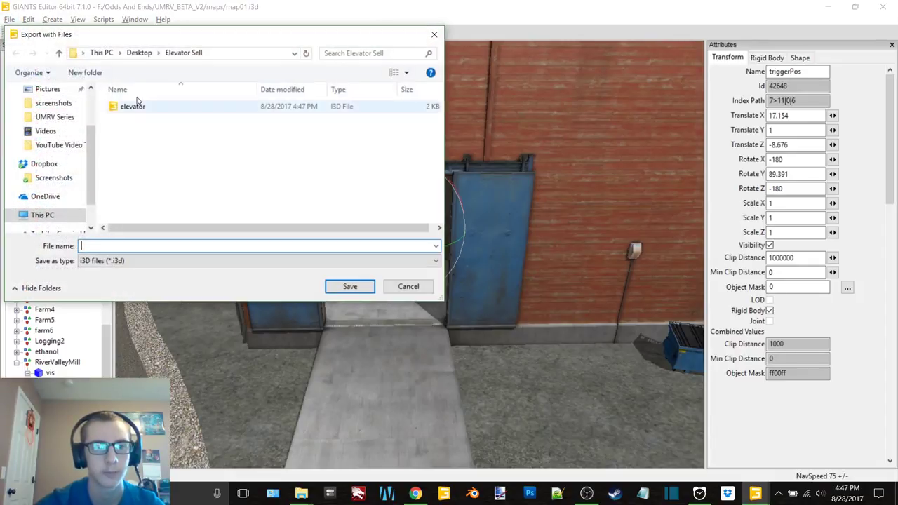
click(139, 53)
click(166, 160)
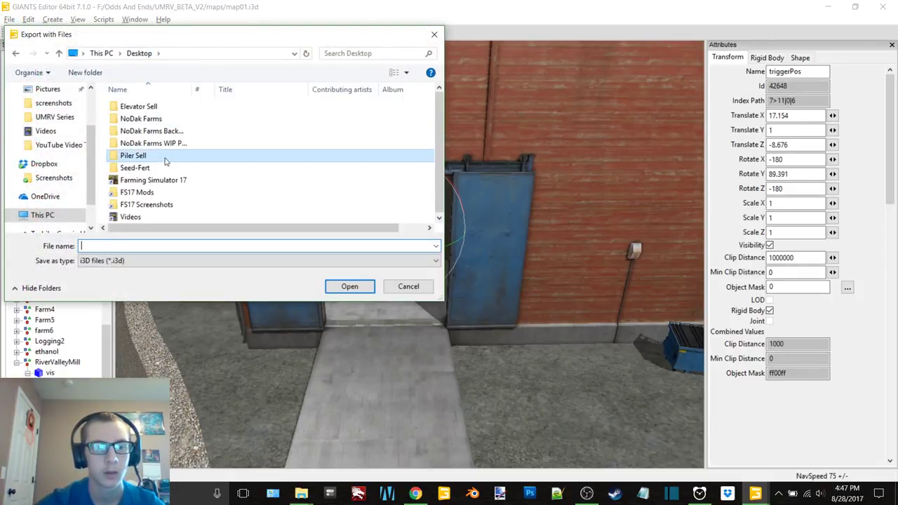
double_click(166, 161)
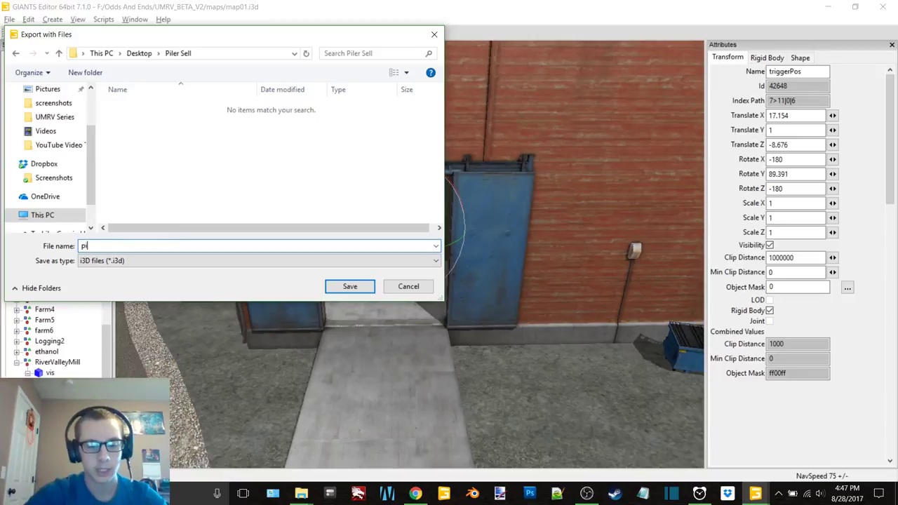
key(Return)
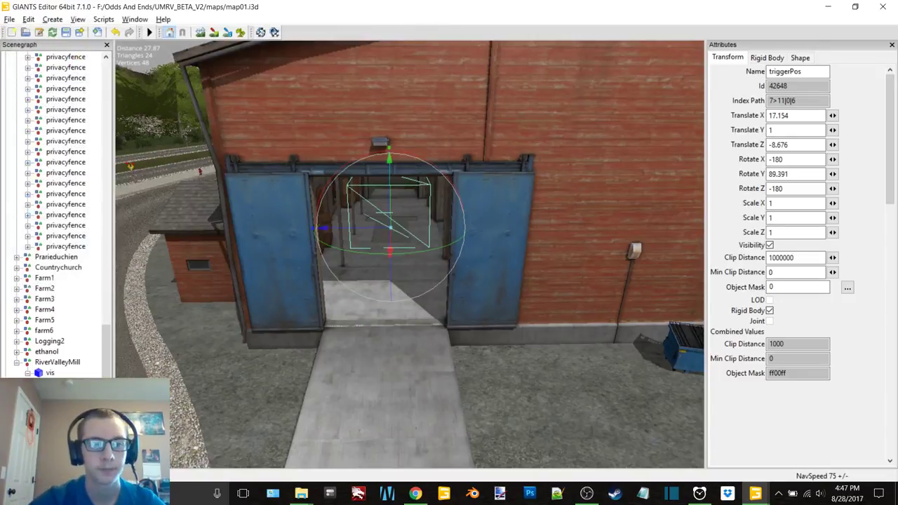
click(479, 245)
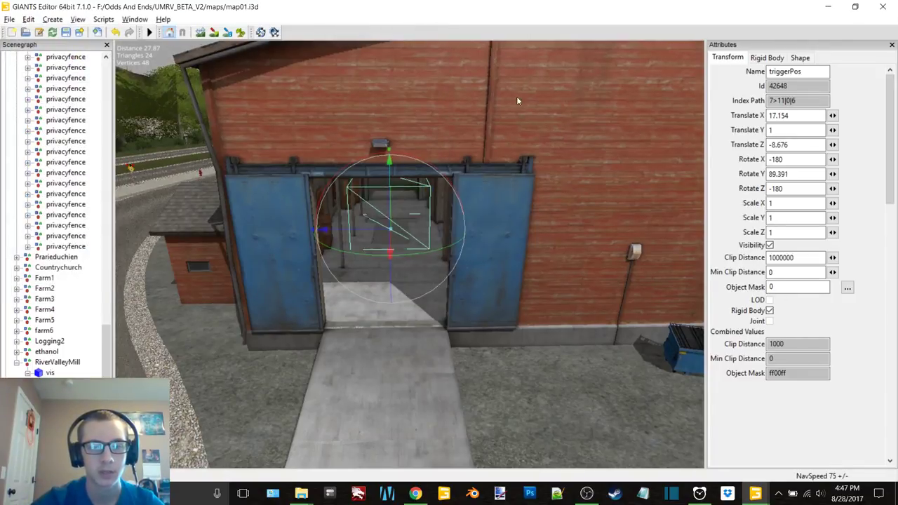
- Find the liquidFertilizerTrigger inside the fertilizer warehouse and check the trigger entries listed beside it
alt+drag(516, 96, 196, 180)
scroll(363, 167, down, 3)
scroll(418, 198, up, 4)
scroll(325, 190, down, 1)
right_drag(325, 190, 421, 203)
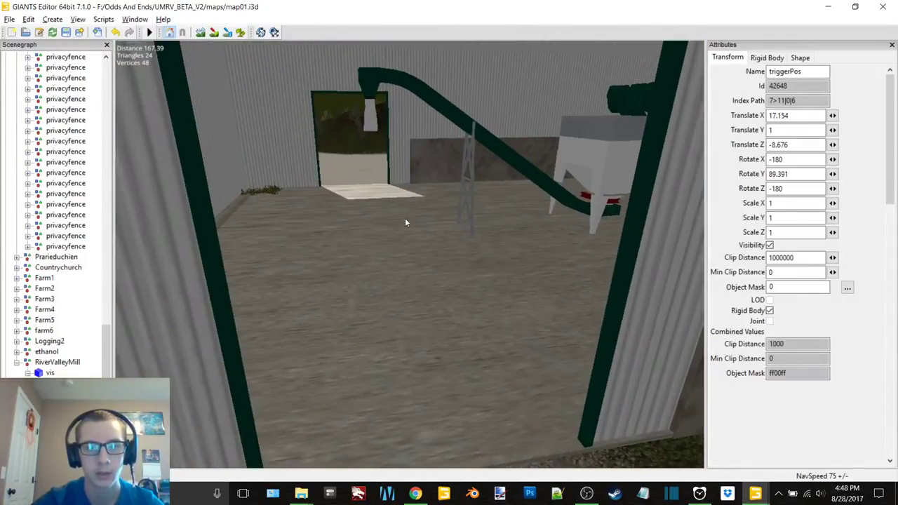
click(383, 229)
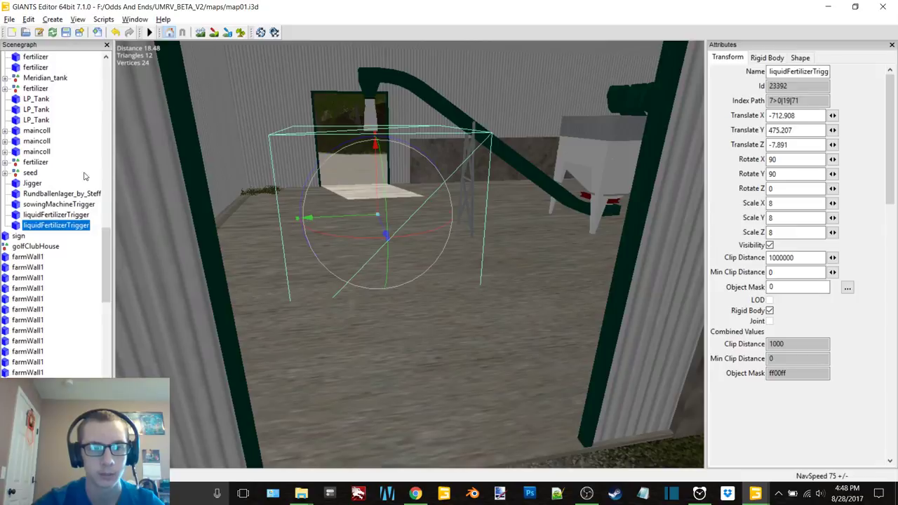
click(75, 215)
click(336, 139)
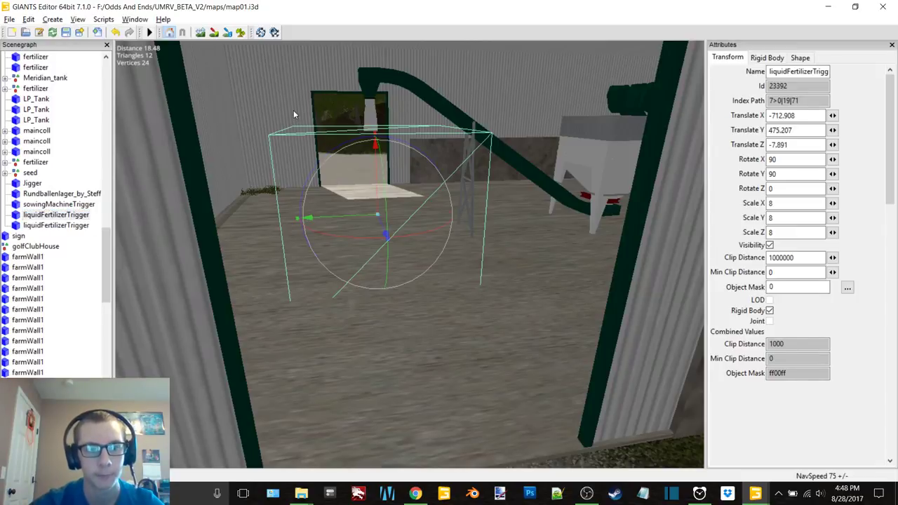
- Select sowingMachineTrigger and bring it into view beside the red-roofed store's seed and fertilizer display
click(63, 205)
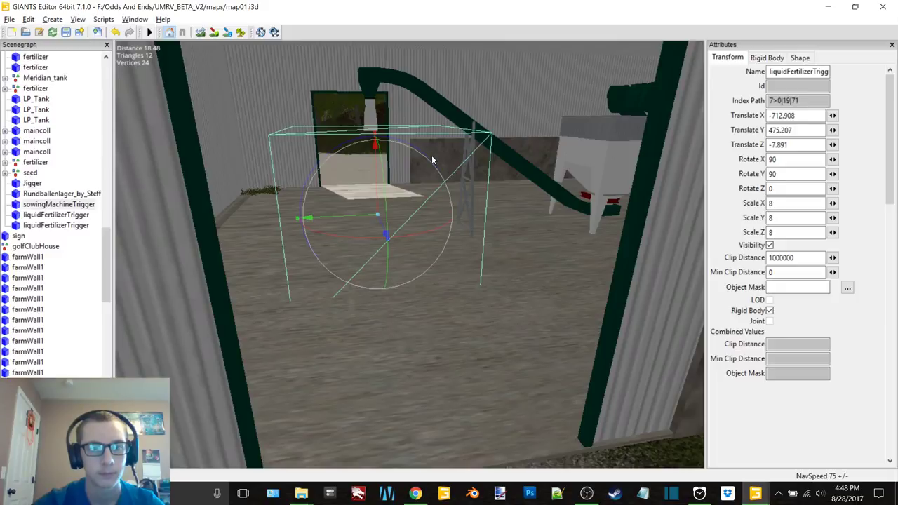
alt+drag(431, 155, 639, 181)
scroll(527, 215, down, 5)
scroll(474, 234, down, 5)
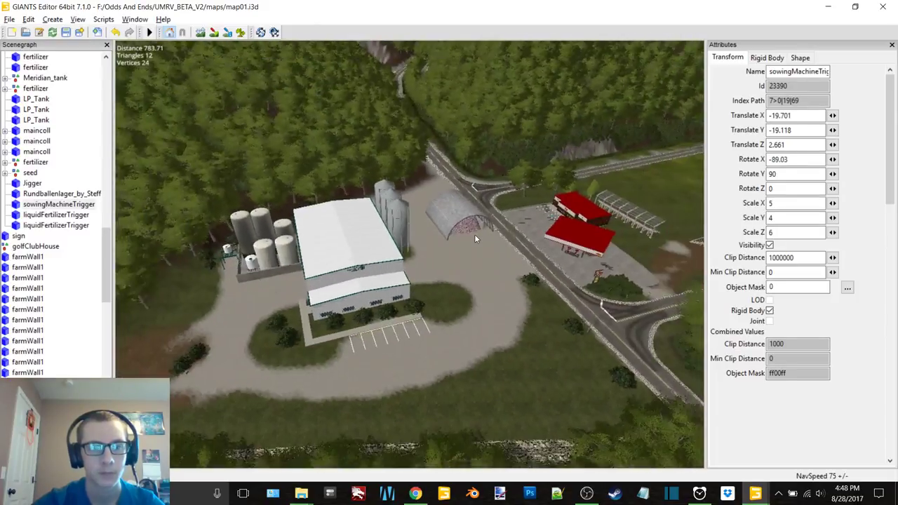
alt+drag(475, 235, 694, 210)
alt+middle_drag(694, 215, 315, 317)
scroll(571, 164, up, 6)
scroll(514, 213, down, 6)
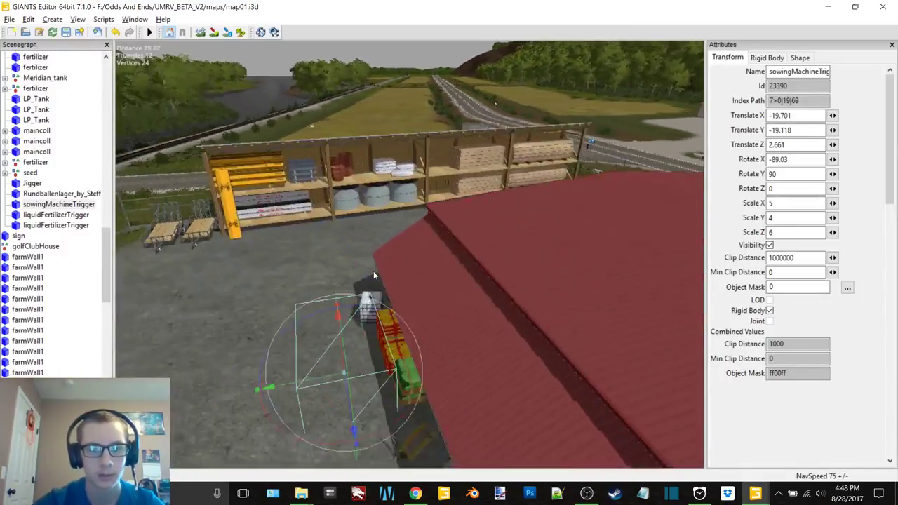
right_drag(373, 275, 369, 218)
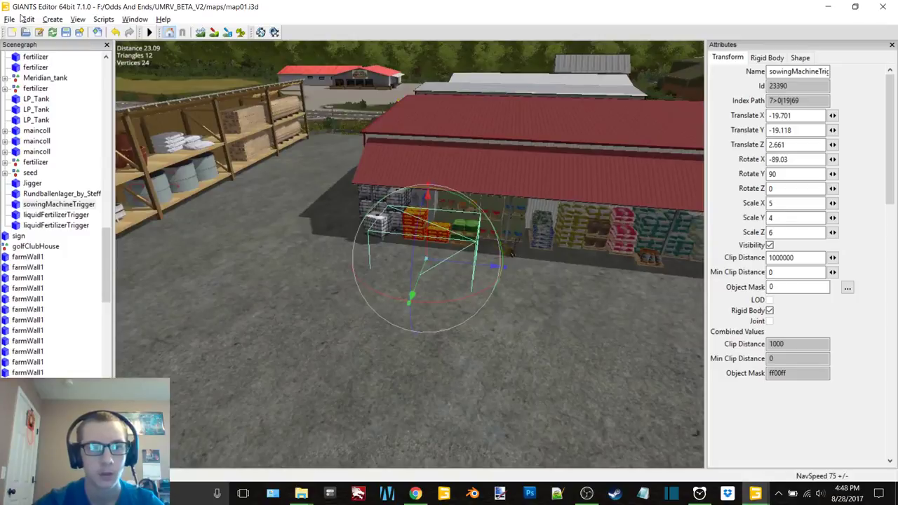
- Export sowingMachineTrigger with files as seed into the Desktop's Seed-Fert folder, keeping the parent directory structure
click(10, 19)
click(49, 175)
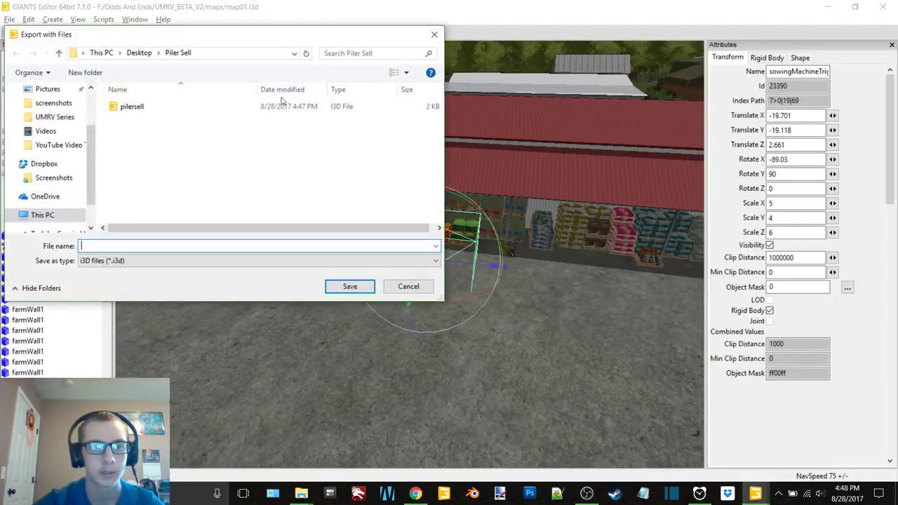
click(139, 57)
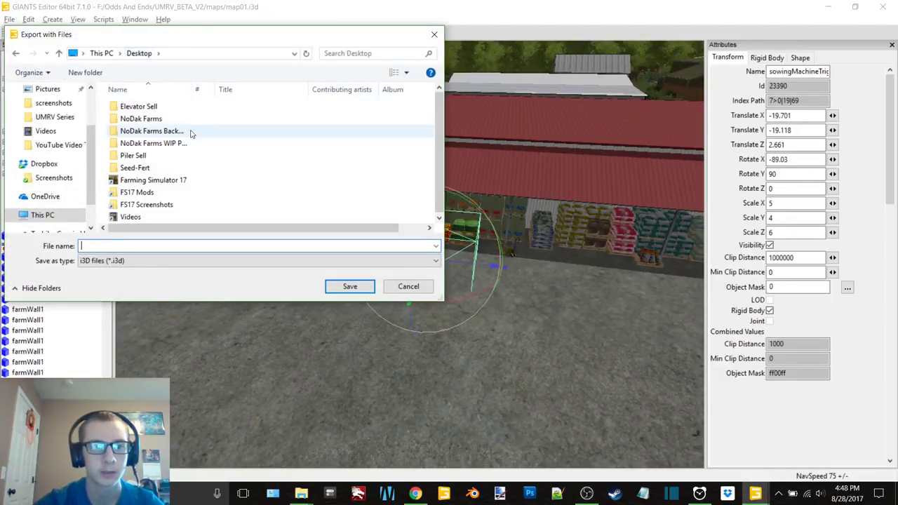
double_click(149, 167)
text(se)
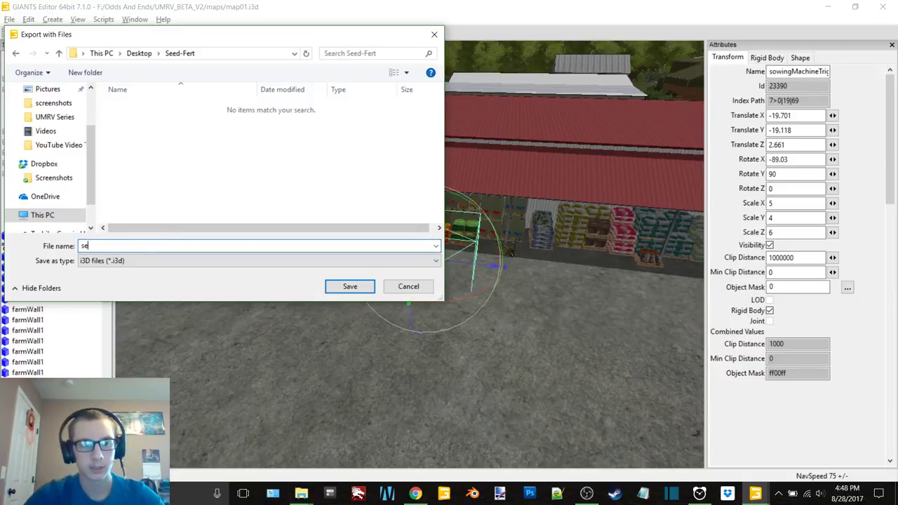
text(ed)
key(Return)
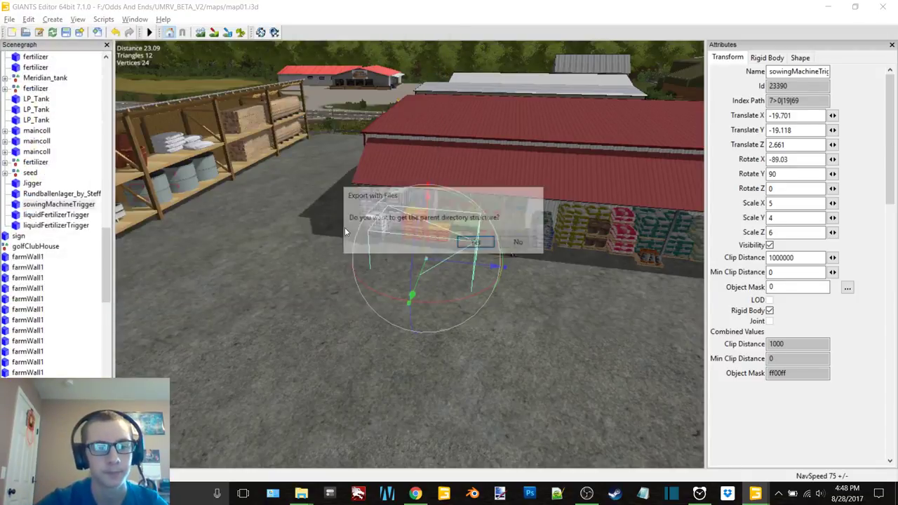
click(478, 244)
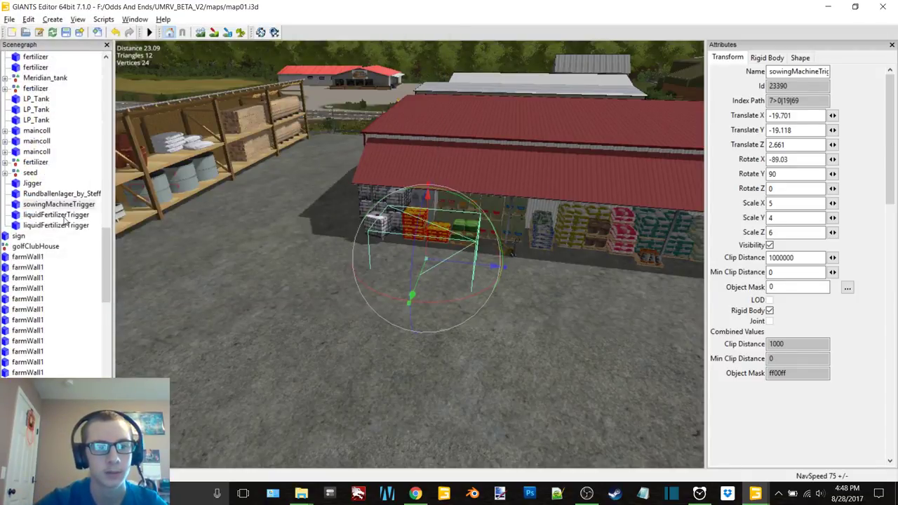
- Export the first liquidFertilizerTrigger with files as fert into the Desktop's Seed-Fert folder, keeping the parent directory structure
click(76, 216)
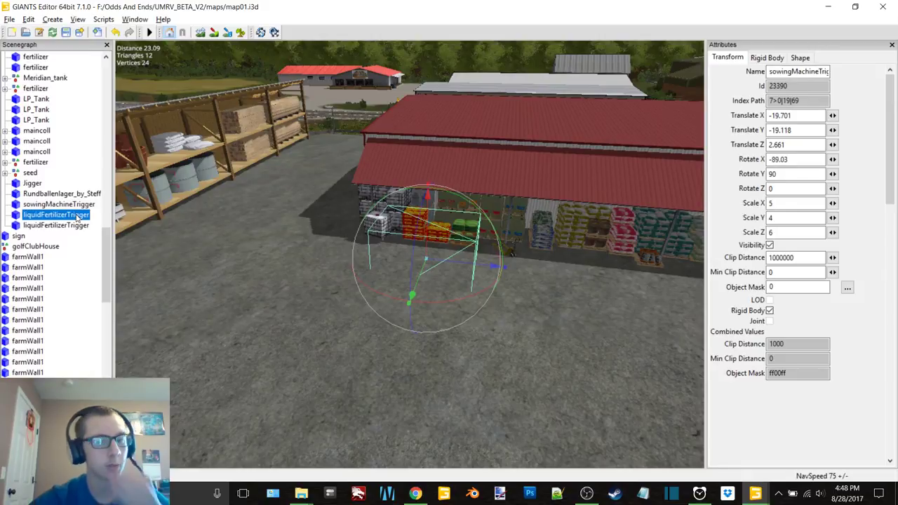
click(9, 19)
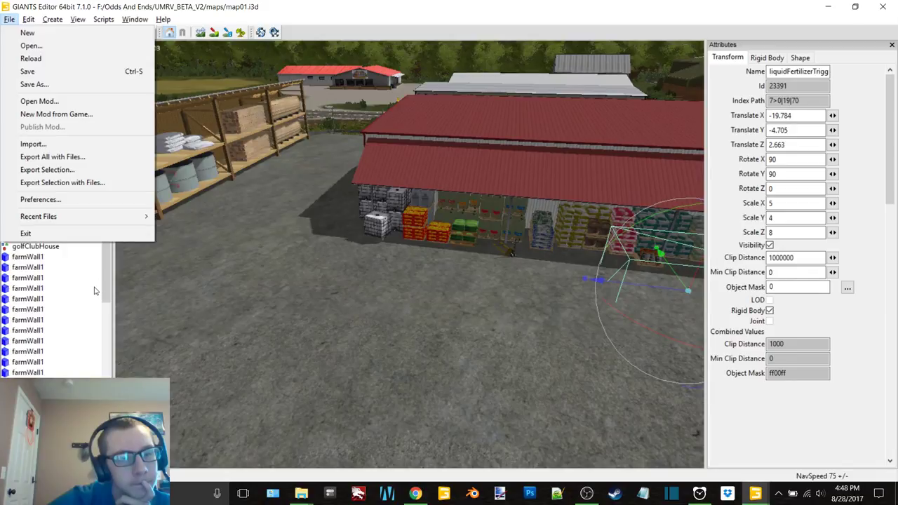
click(87, 187)
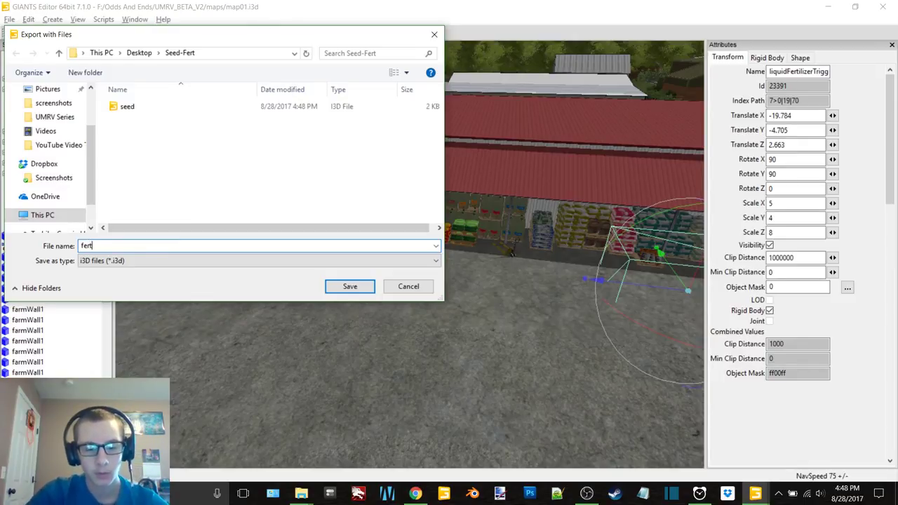
key(Return)
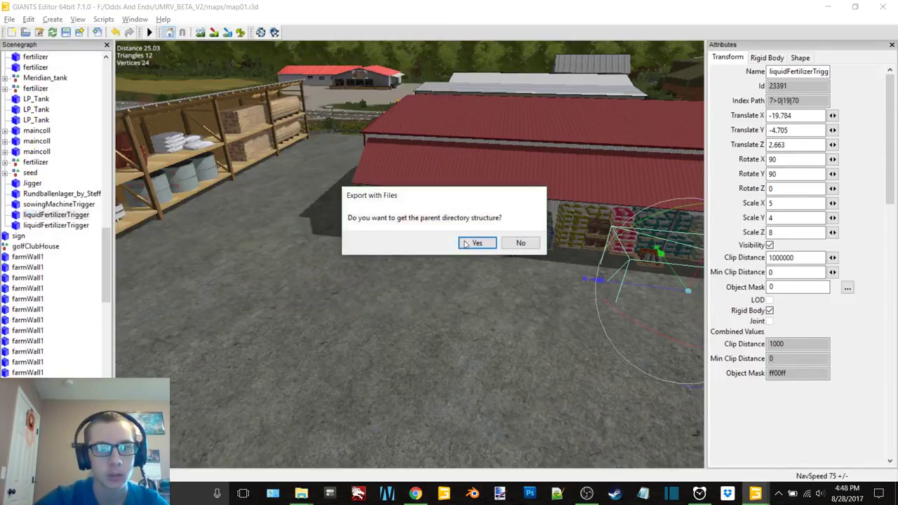
click(484, 248)
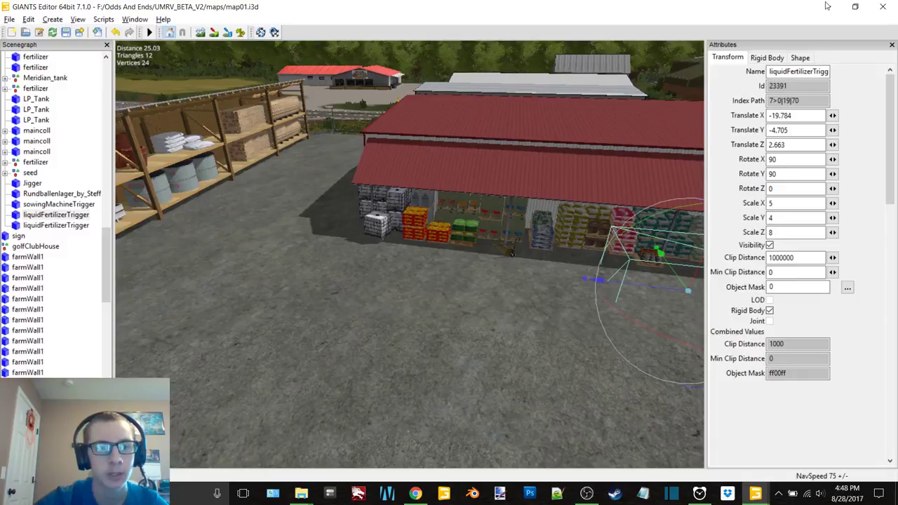
- Close the UMRV_BETA_V2 map01.i3d editor window without saving its changes
click(827, 5)
click(829, 8)
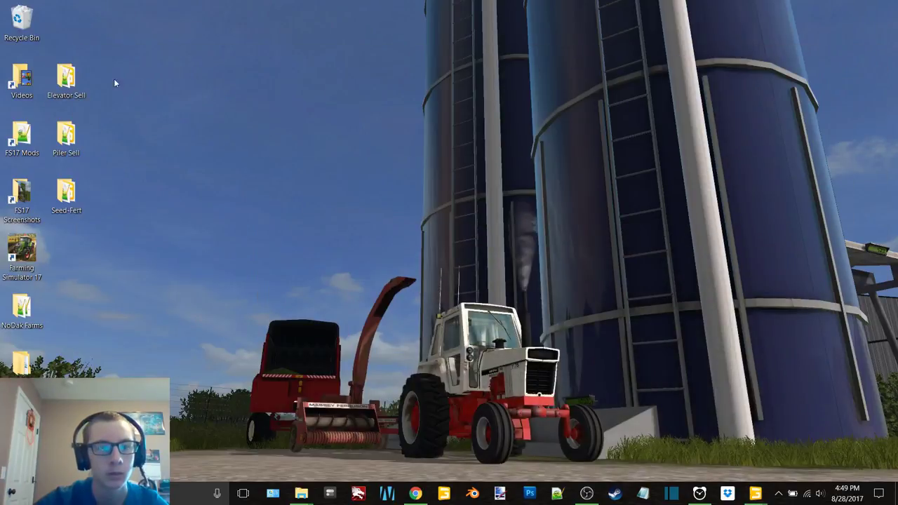
click(764, 501)
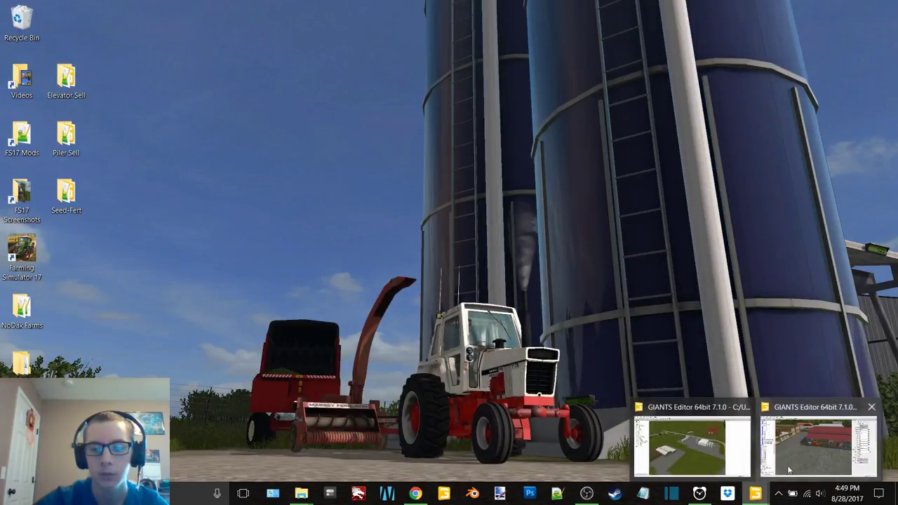
click(800, 454)
click(853, 5)
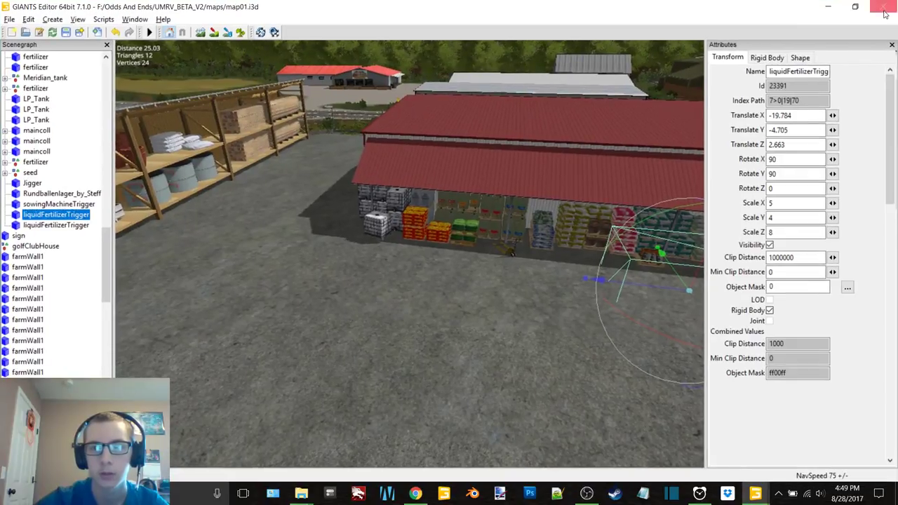
click(858, 10)
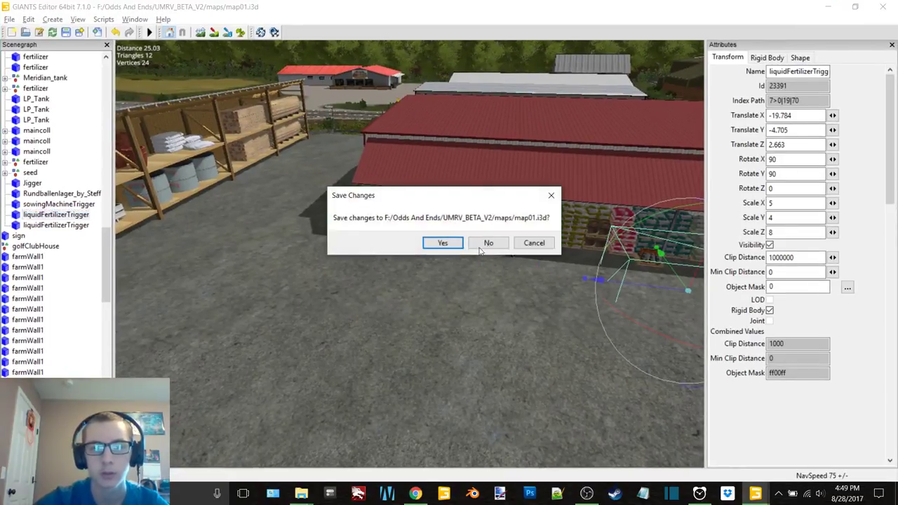
click(487, 243)
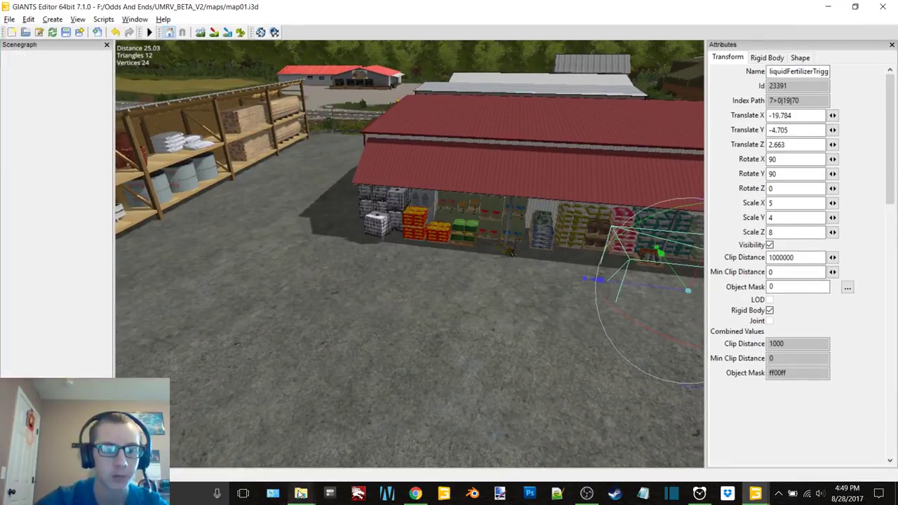
- Move the Desktop's Elevator Sell, Piler Sell and Seed-Fert folders into Town's Elevator, Beet Piler and Crop Production Services folders, respectively
mouse_move(301, 493)
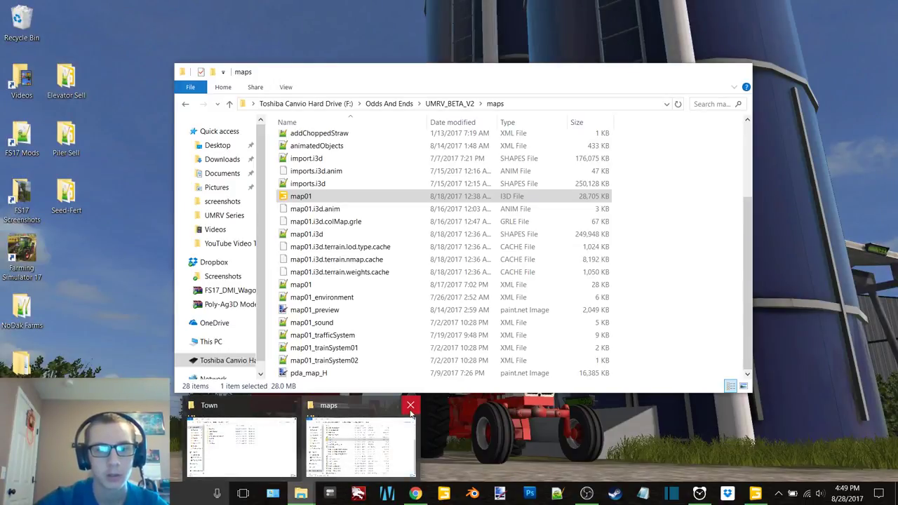
click(411, 407)
click(301, 436)
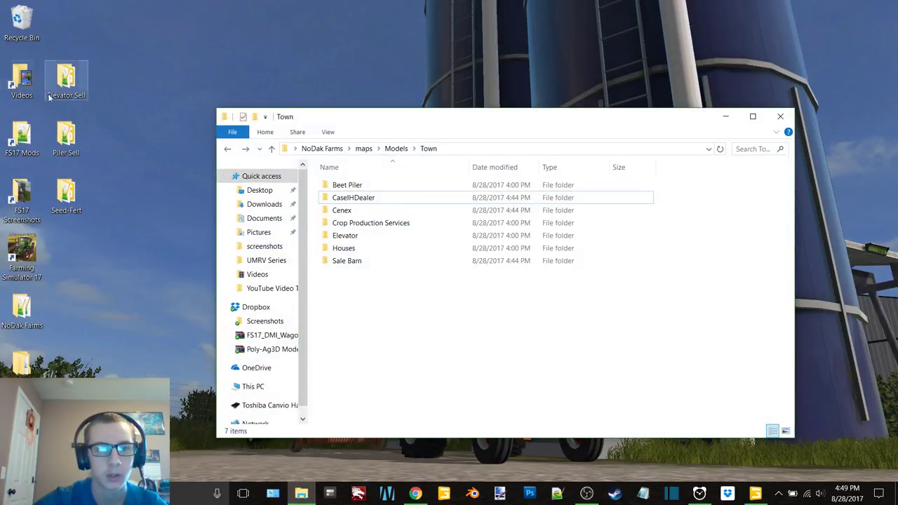
drag(50, 98, 400, 240)
drag(66, 140, 367, 186)
drag(65, 198, 425, 228)
click(725, 117)
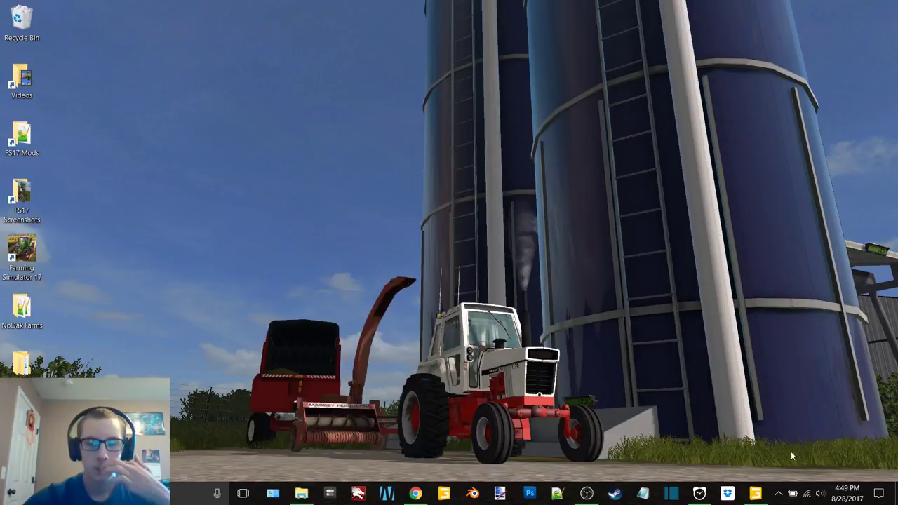
- Switch to Alarms & Clock, stop and reset the 30-minute timer, and close the app
click(700, 493)
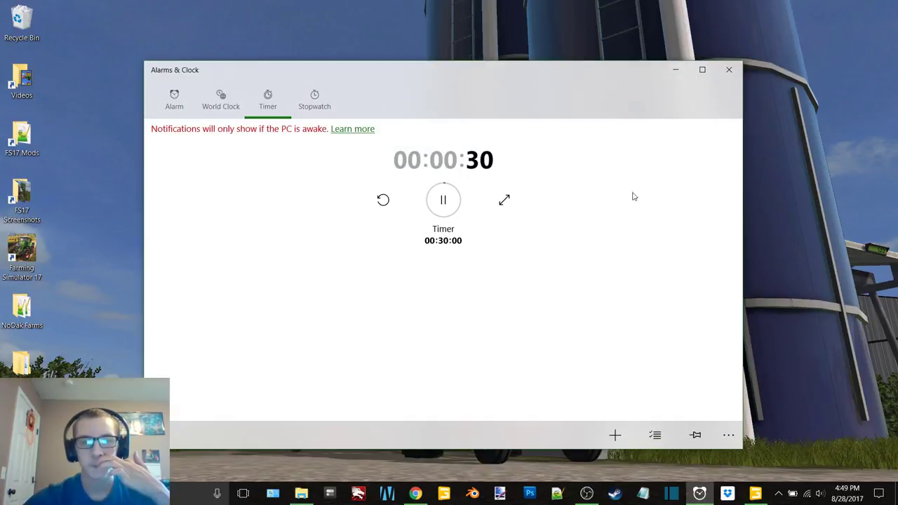
click(443, 199)
click(383, 200)
click(728, 70)
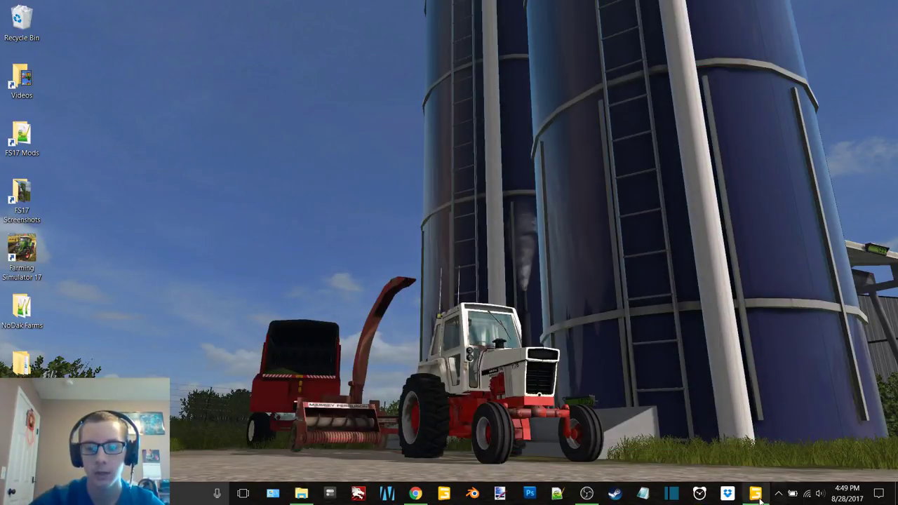
- Switch to the NoDak Farms map in GIANTS Editor and import pilersell from Town's Beet Piler > Piler Sell folder
click(755, 493)
alt+drag(470, 231, 541, 240)
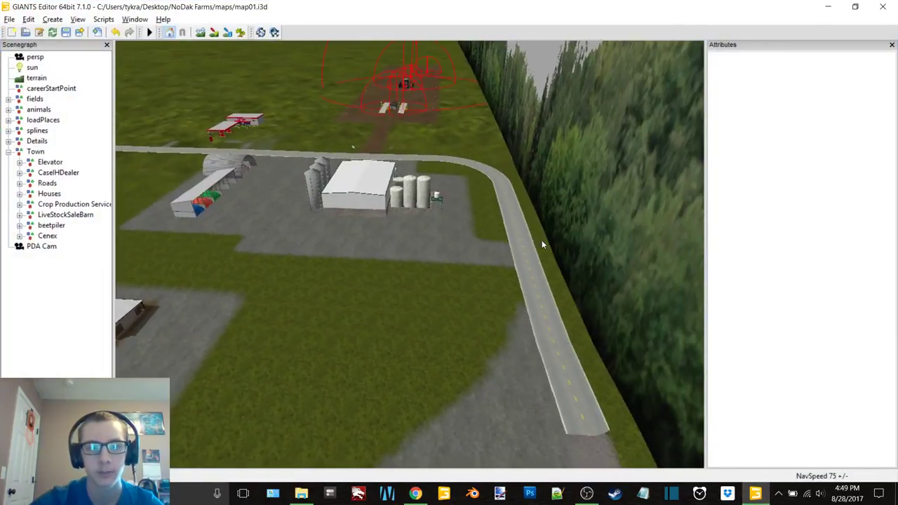
alt+middle_drag(366, 210, 431, 239)
scroll(413, 196, up, 3)
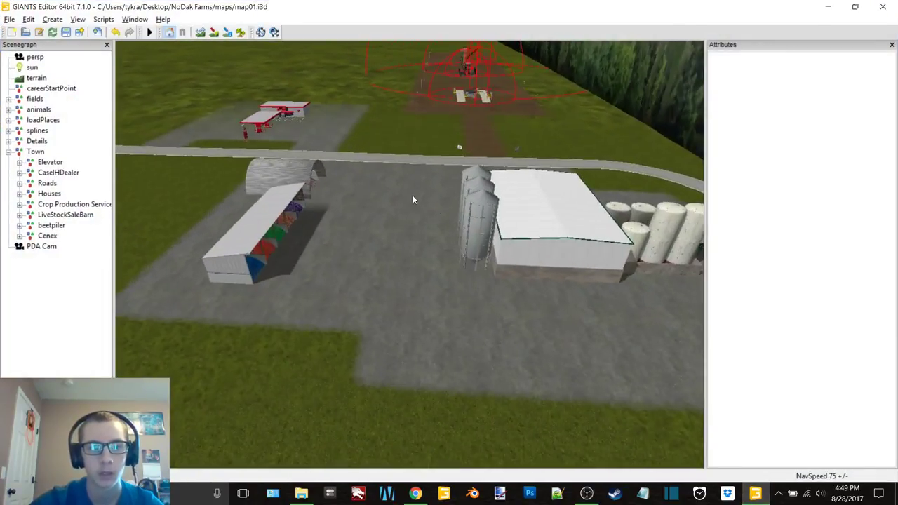
click(6, 19)
click(32, 143)
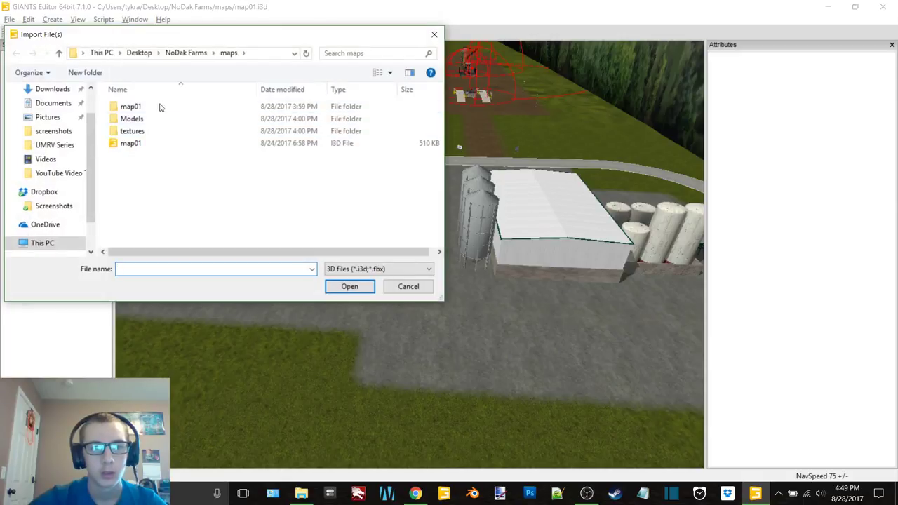
scroll(60, 137, up, 1)
double_click(140, 119)
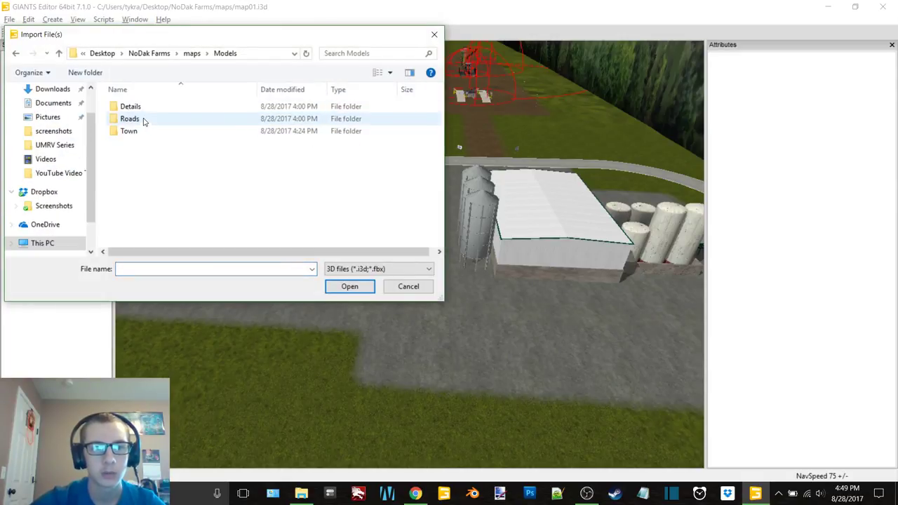
double_click(130, 131)
double_click(134, 106)
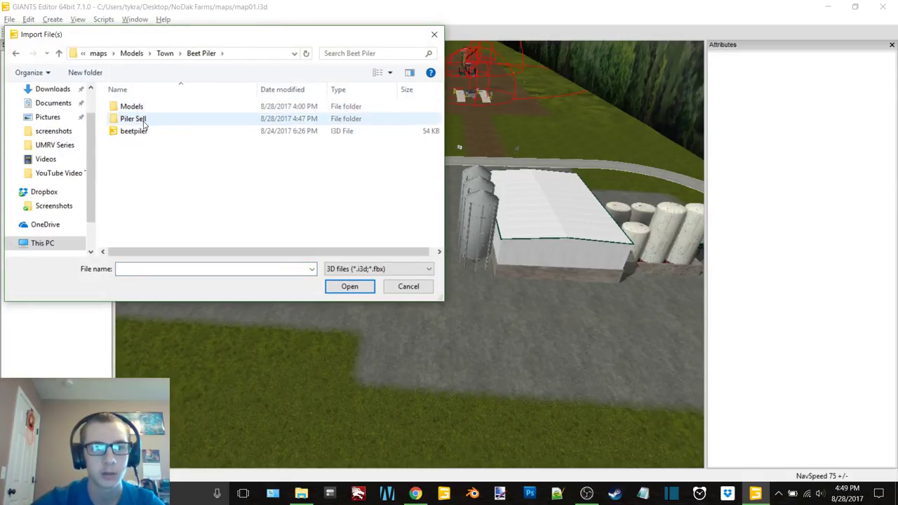
double_click(134, 118)
double_click(130, 106)
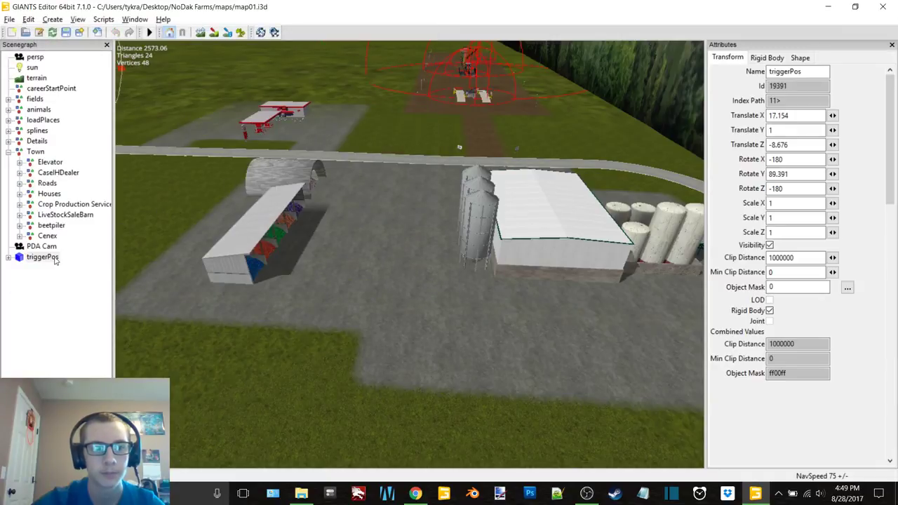
- Move the imported triggerPos into the beetpiler group under Town
key(Delete)
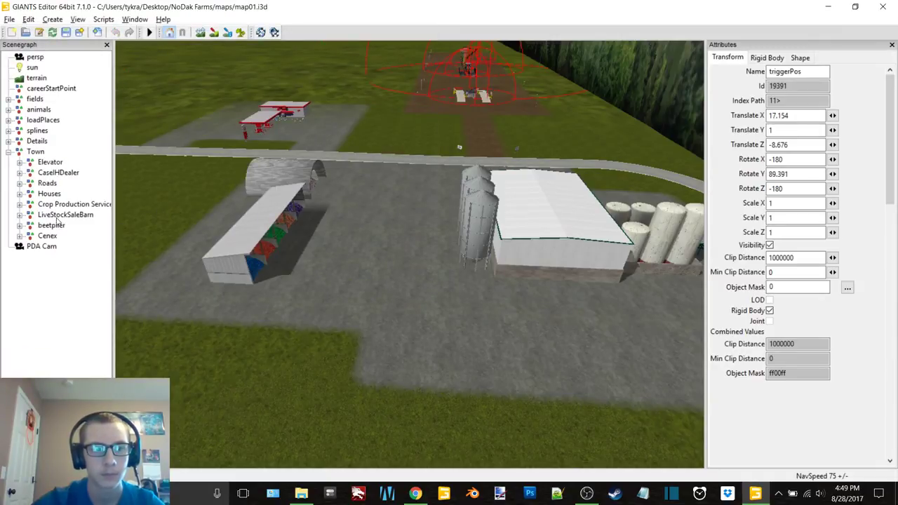
click(57, 224)
key(ctrl+v)
- Copy the piler's grainStationTrigger translation to triggerPos, setting X -93.019, Y 9.083 and Z 7
alt+middle_drag(470, 133, 358, 339)
scroll(433, 243, up, 10)
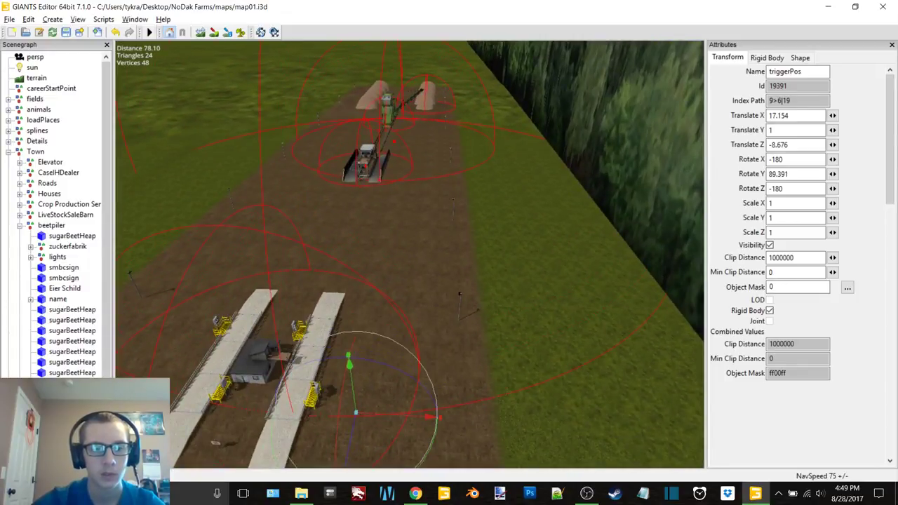
click(365, 160)
key(f)
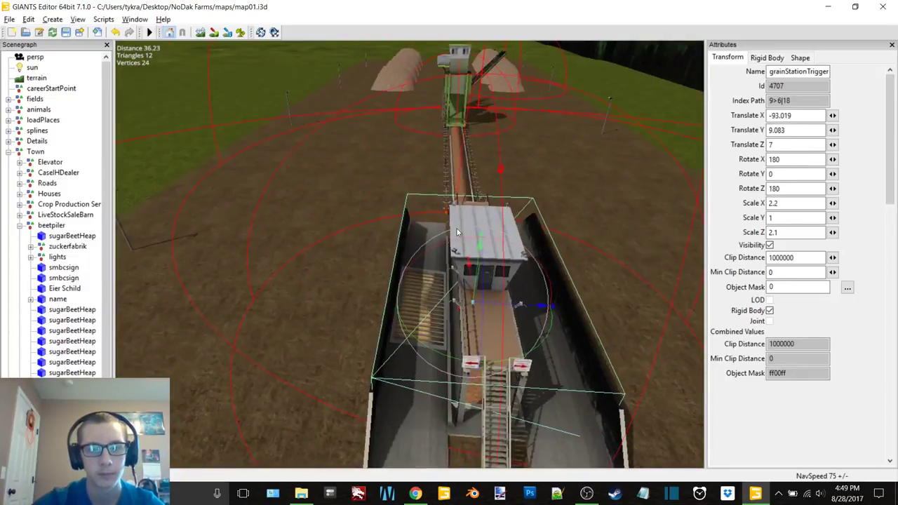
alt+drag(430, 214, 399, 212)
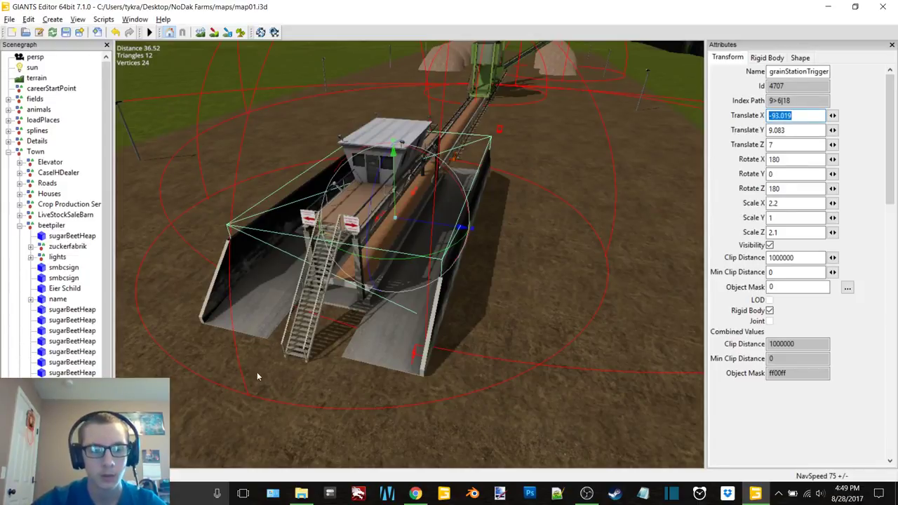
click(365, 288)
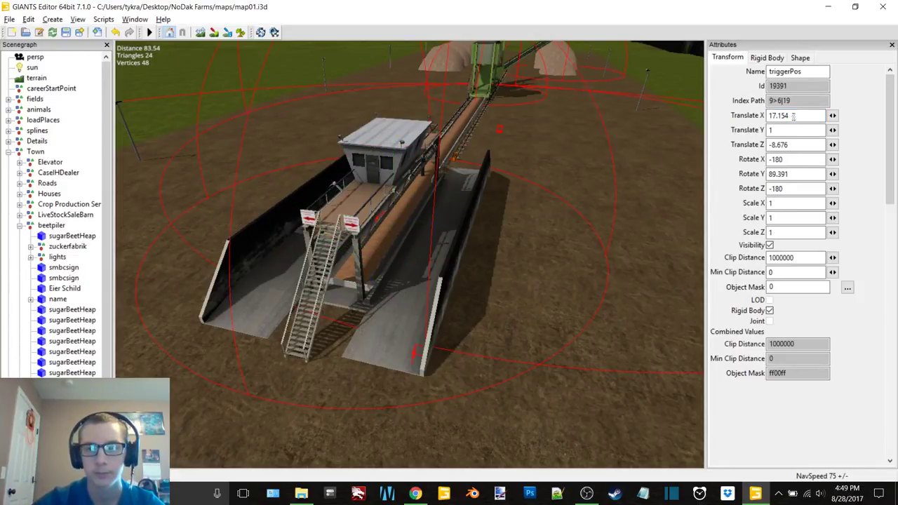
key(ctrl+z)
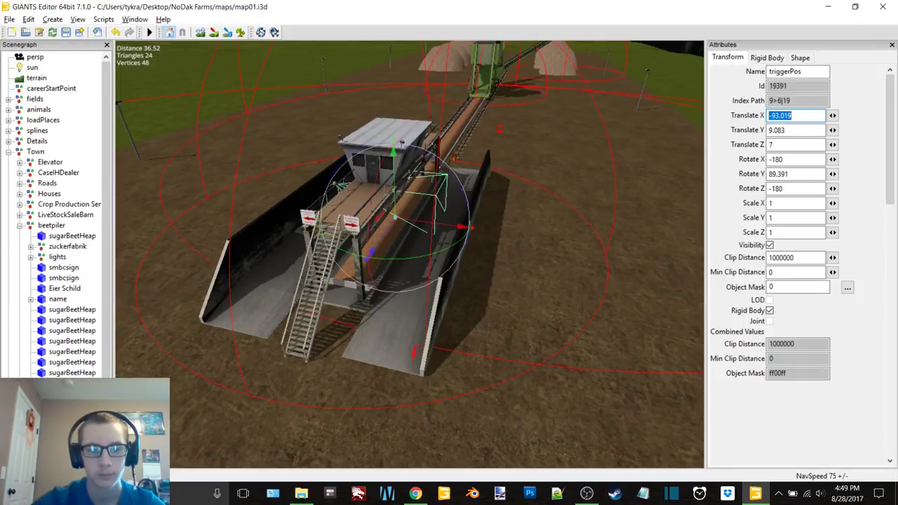
- Copy grainStationTrigger's rotation to triggerPos, setting X 180, Y 0 and Z 180
click(72, 426)
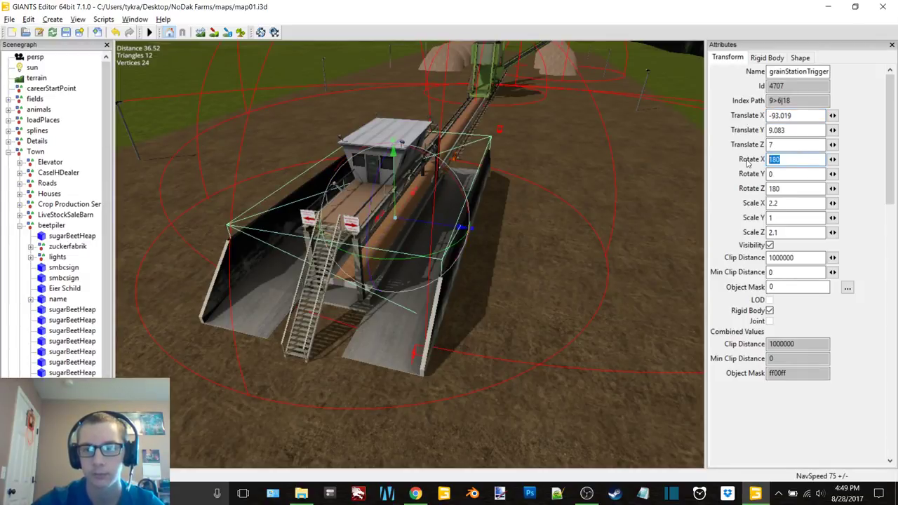
click(73, 436)
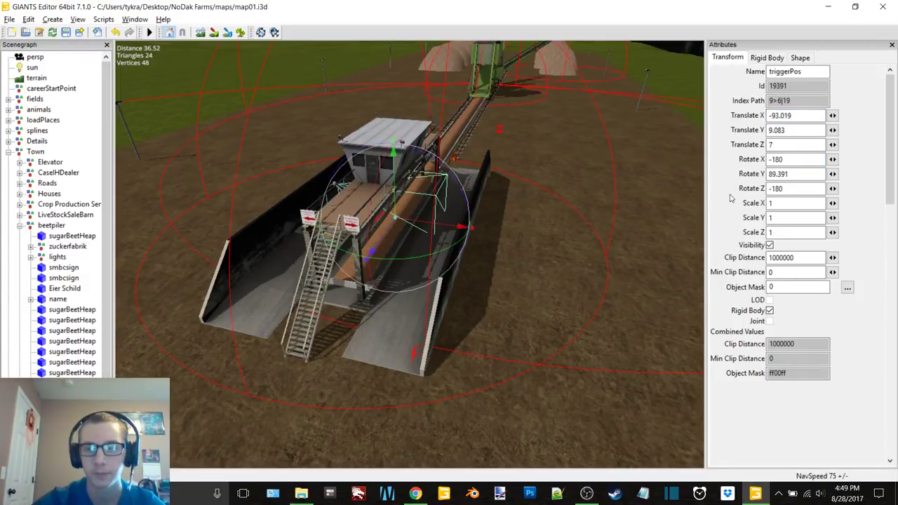
key(ctrl+z)
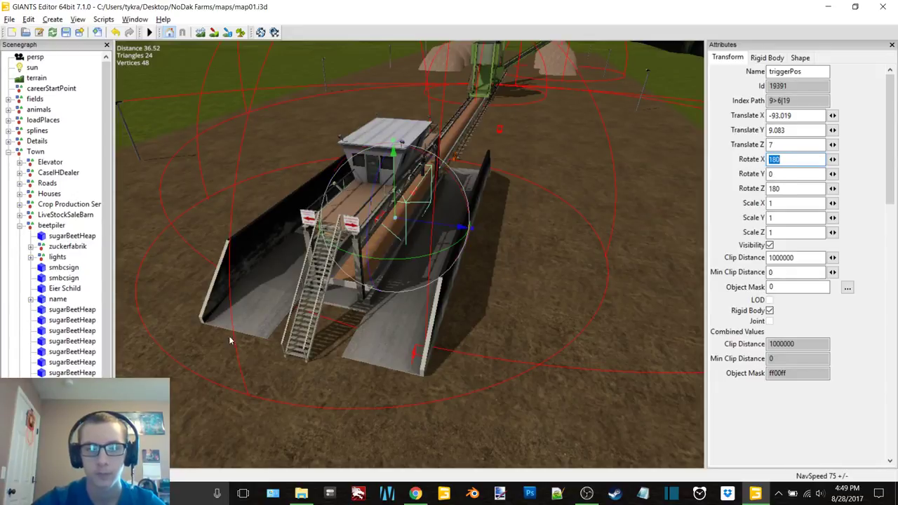
- Delete the old grainStationTrigger from the beetpiler group and reselect triggerPos at the piler
click(72, 425)
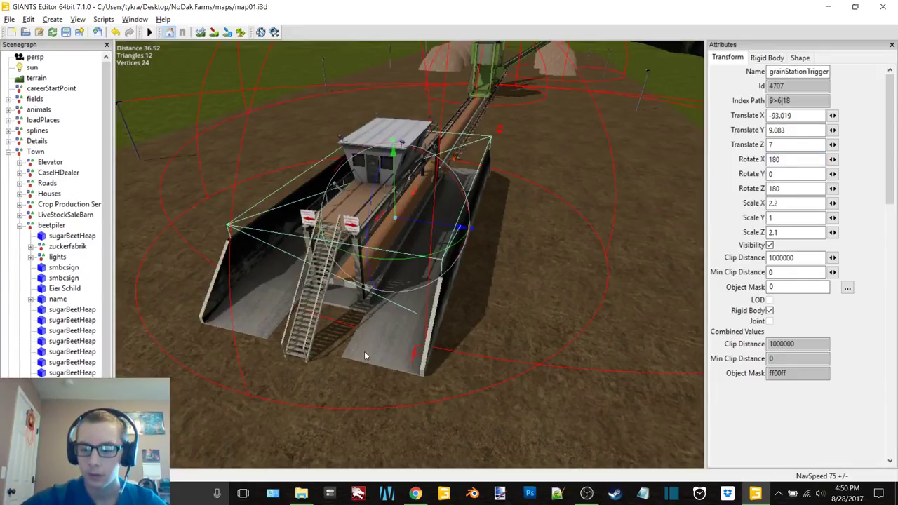
key(ctrl+z)
click(356, 289)
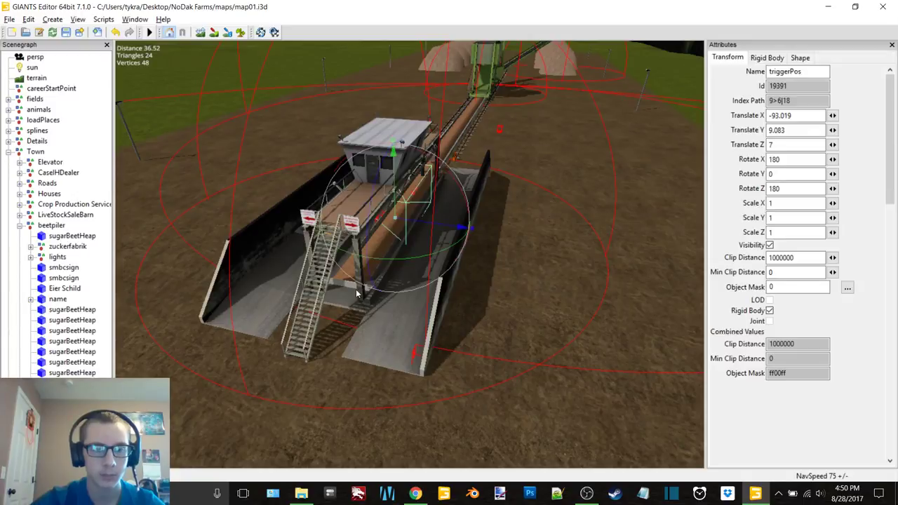
- Stretch triggerPos along the beet piler by setting its Scale X to 5
scroll(501, 219, up, 4)
scroll(517, 220, down, 2)
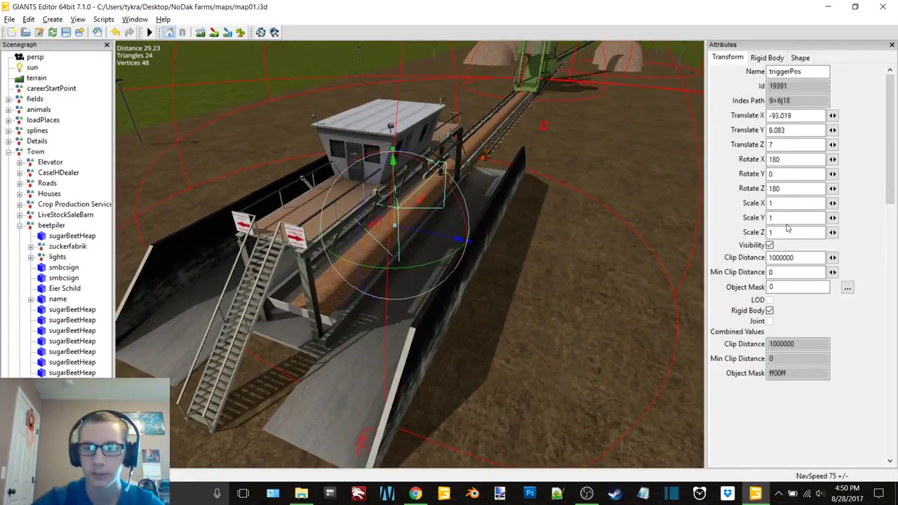
text(0)
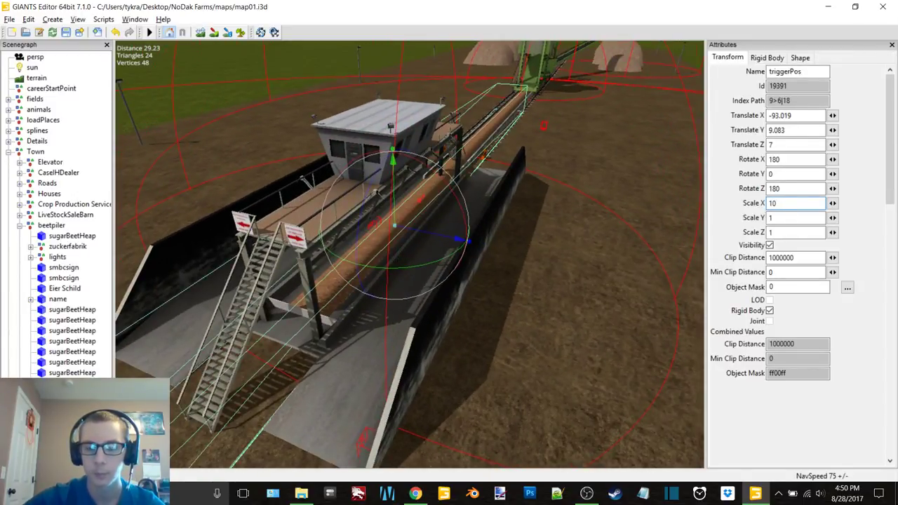
key(BackSpace)
text(5)
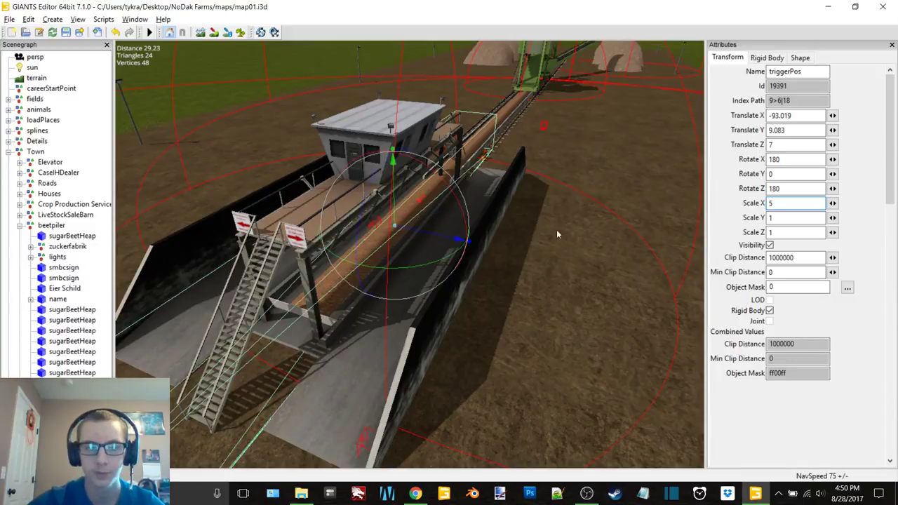
- Fit triggerPos to the beet piler's footprint by setting its Scale X to 3 and Scale Z to 3
alt+middle_drag(557, 231, 525, 235)
alt+drag(525, 235, 392, 241)
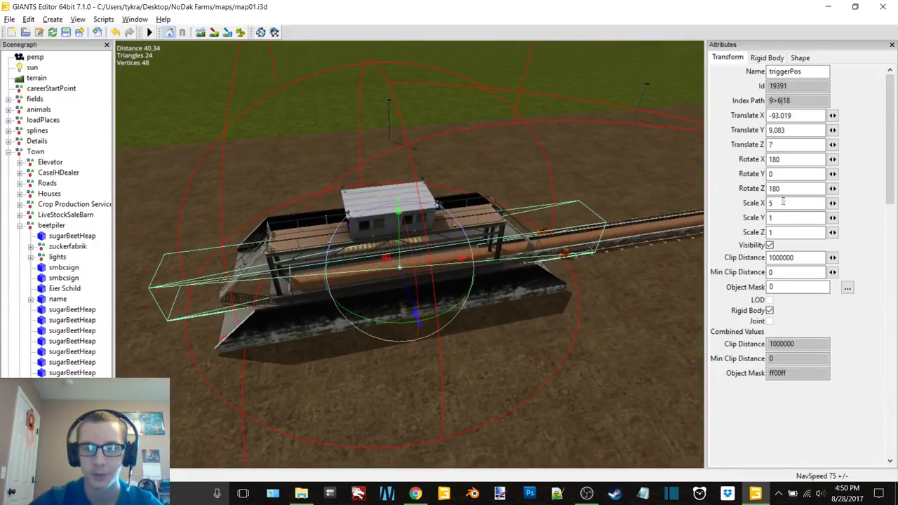
key(BackSpace)
text(3)
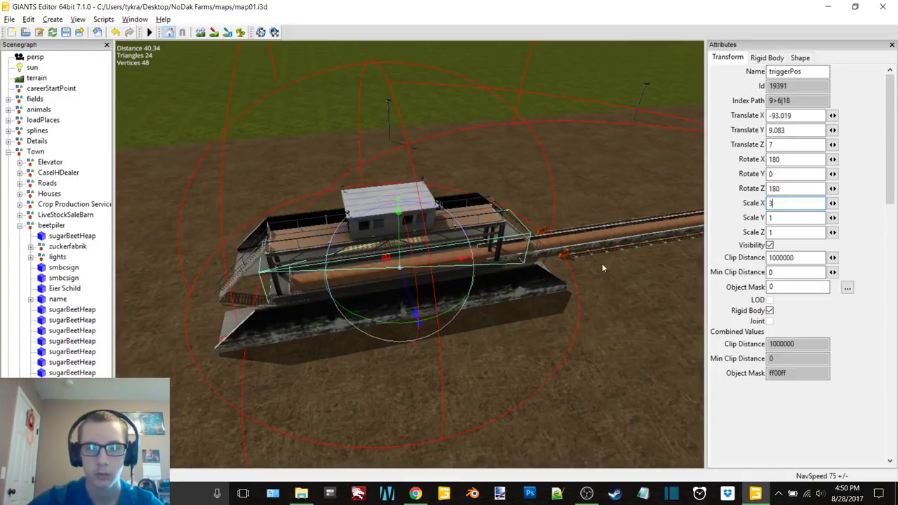
right_drag(602, 268, 512, 257)
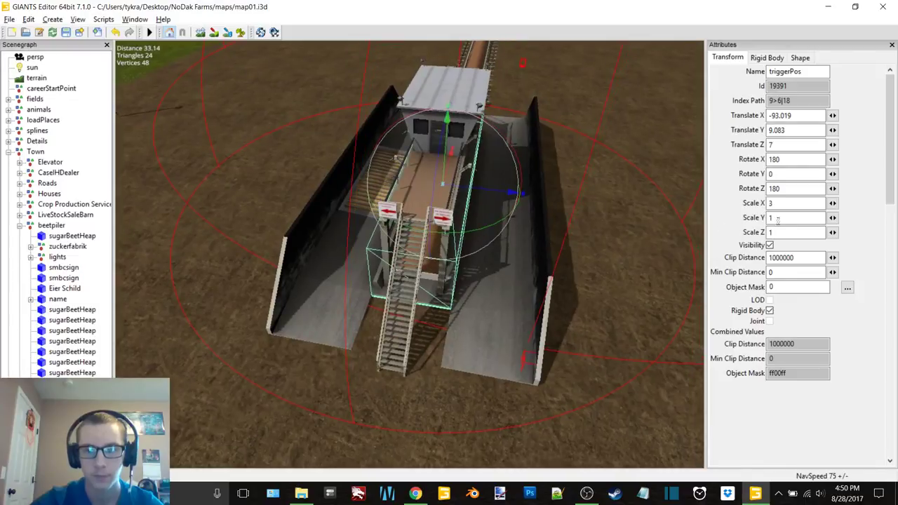
key(BackSpace)
text(3)
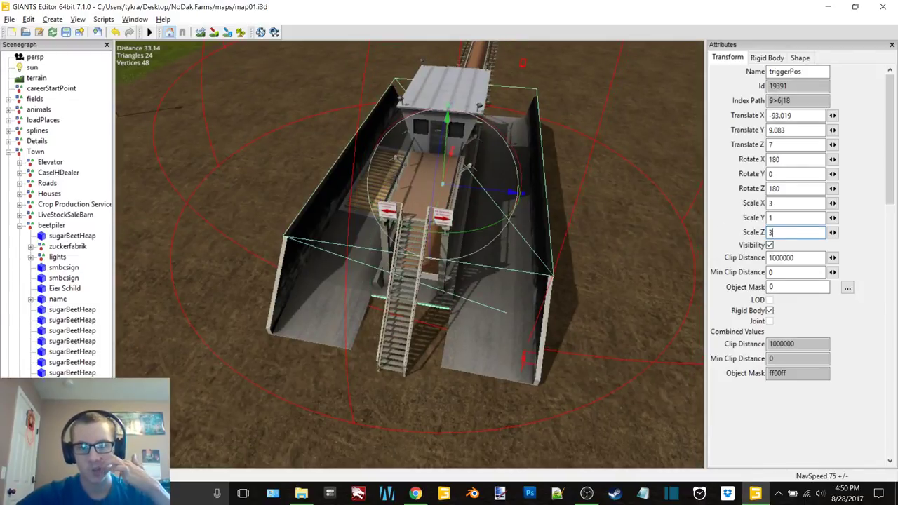
right_drag(541, 239, 424, 203)
alt+middle_drag(423, 203, 435, 202)
- Show the user attributes of triggerPos and dock them beside its transform attributes
click(135, 19)
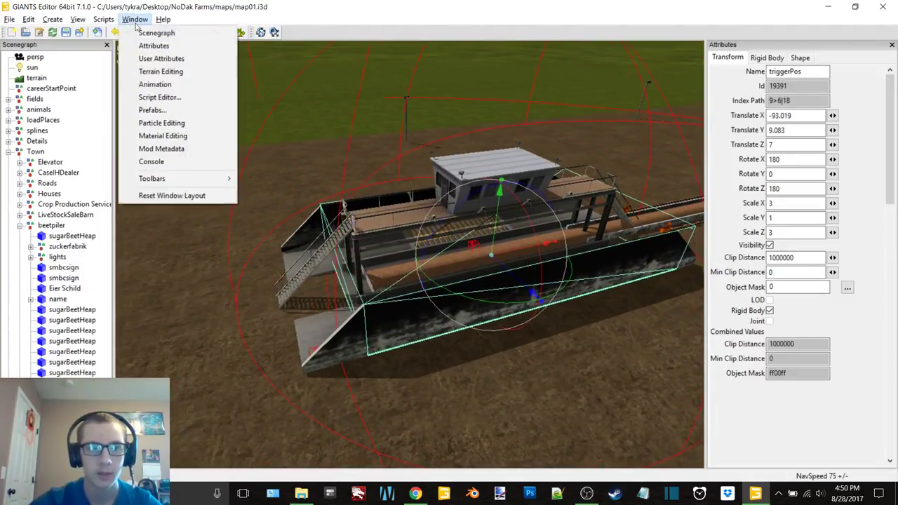
click(158, 58)
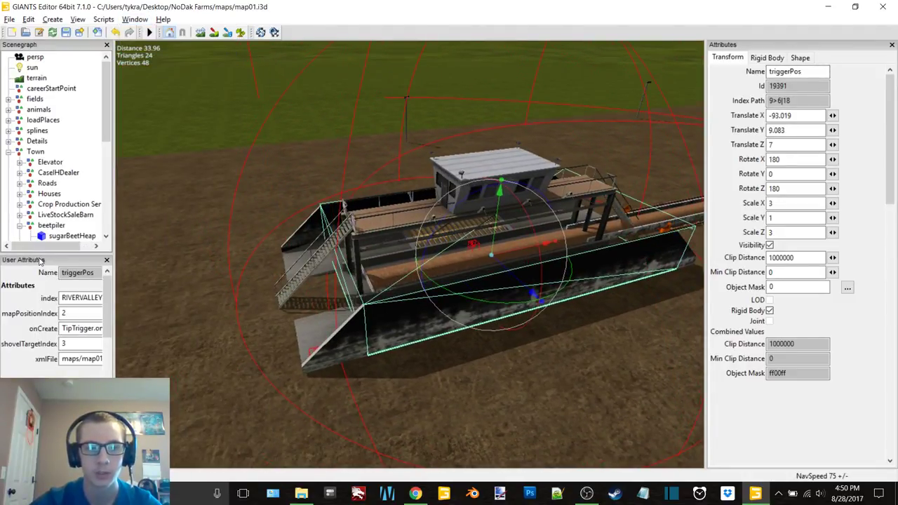
drag(40, 260, 667, 88)
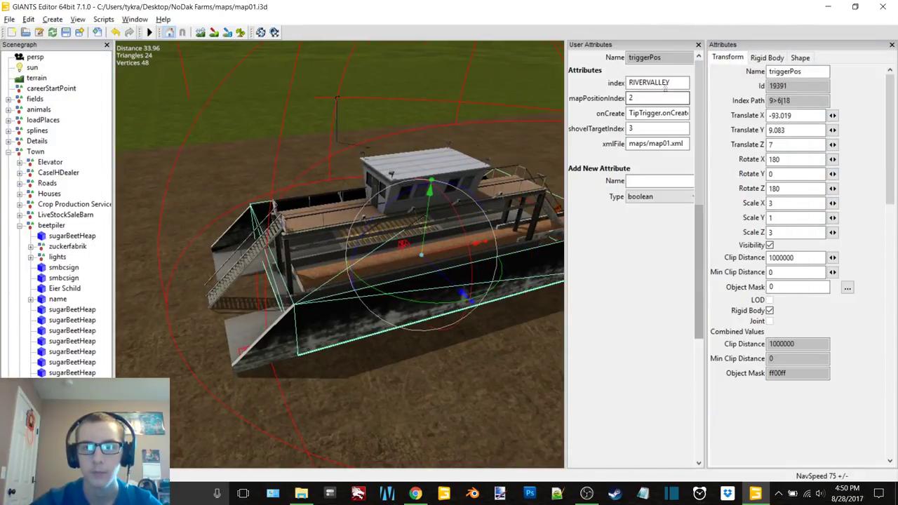
- Examine the location name on the SMBSC sign near the beet piler, then return to the triggerPos box around the piler
middle_drag(384, 257, 397, 240)
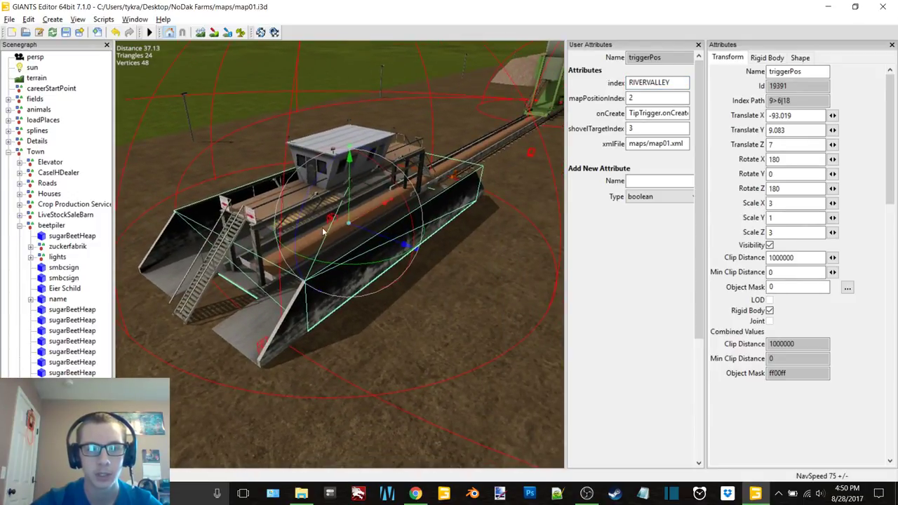
scroll(323, 231, down, 5)
alt+middle_drag(275, 234, 409, 161)
scroll(392, 164, down, 5)
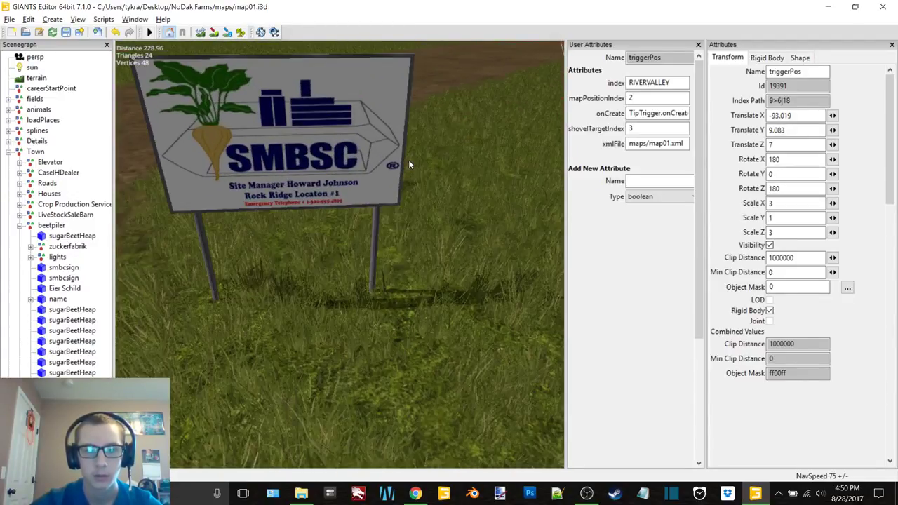
alt+drag(409, 161, 437, 159)
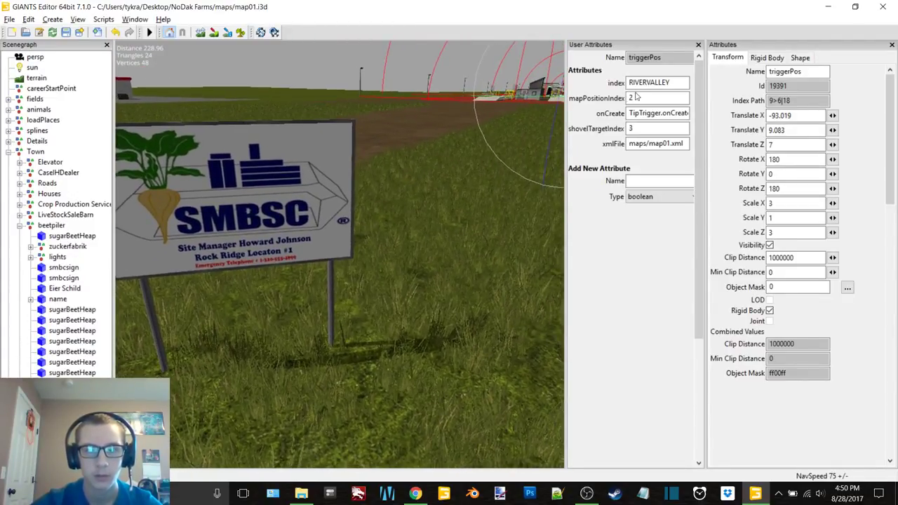
scroll(449, 175, up, 3)
alt+middle_drag(449, 176, 303, 300)
scroll(421, 232, up, 4)
middle_drag(431, 224, 411, 214)
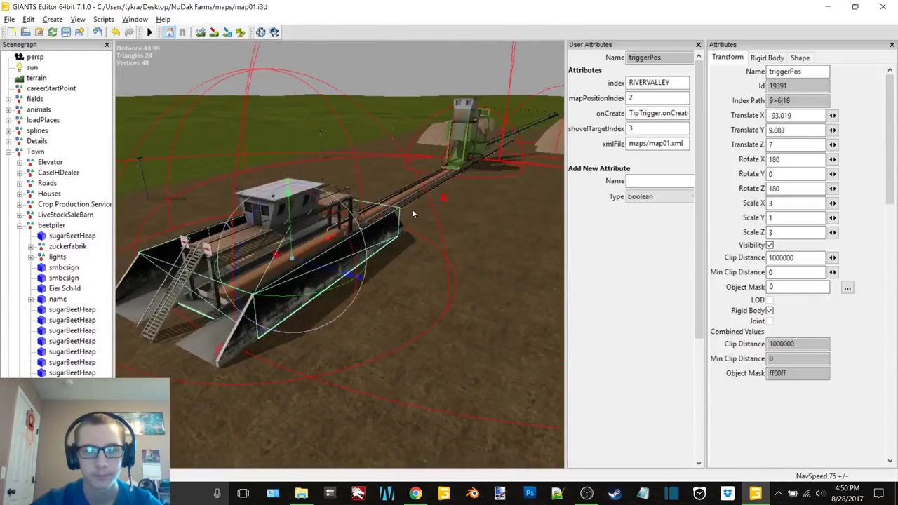